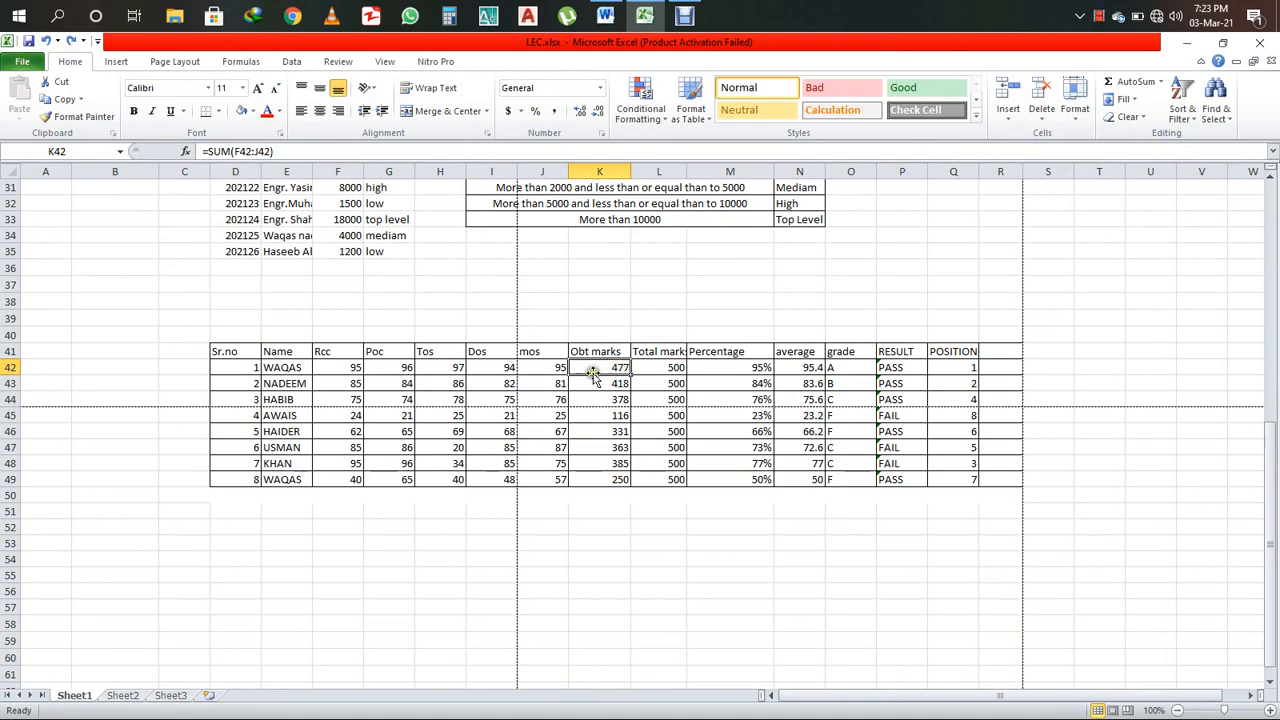
- Inspect the formulas behind the first student's obtained marks in K42 and percentage in M42
{"action": "double_click", "coordinate": [631, 368]}
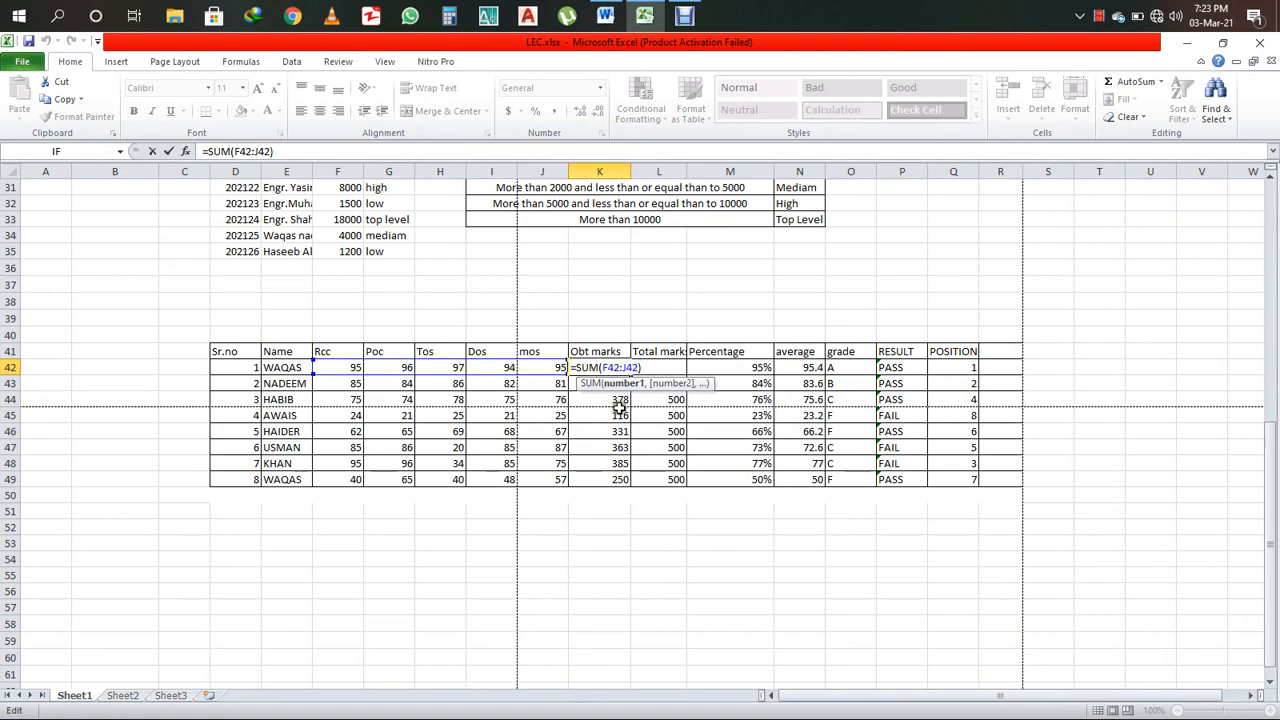
{"action": "key", "text": "Escape"}
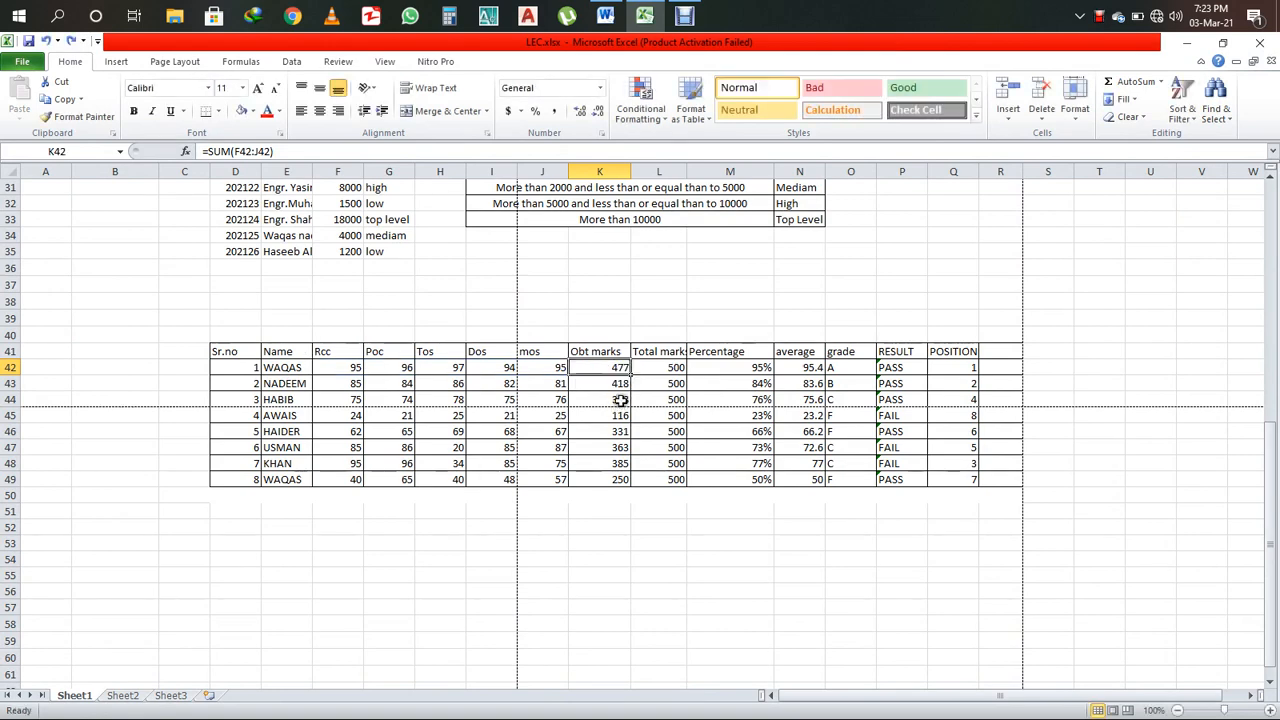
{"action": "left_click", "coordinate": [672, 368]}
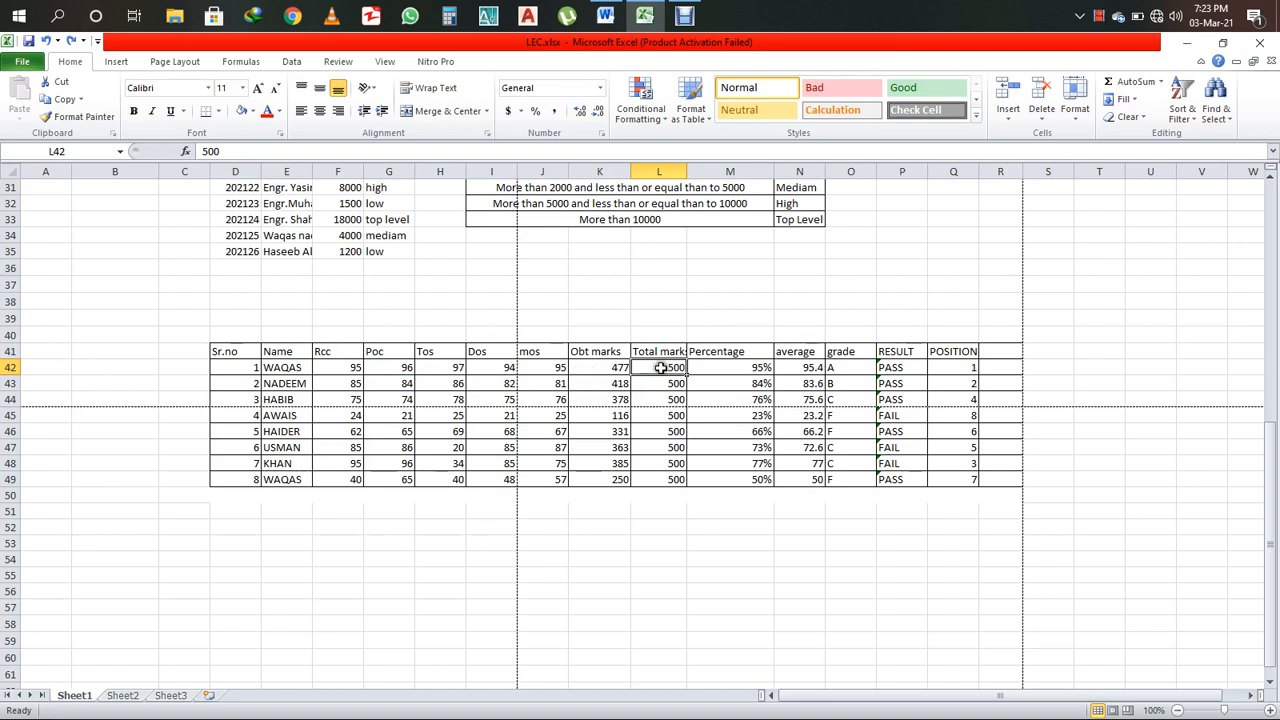
{"action": "left_click", "coordinate": [737, 368]}
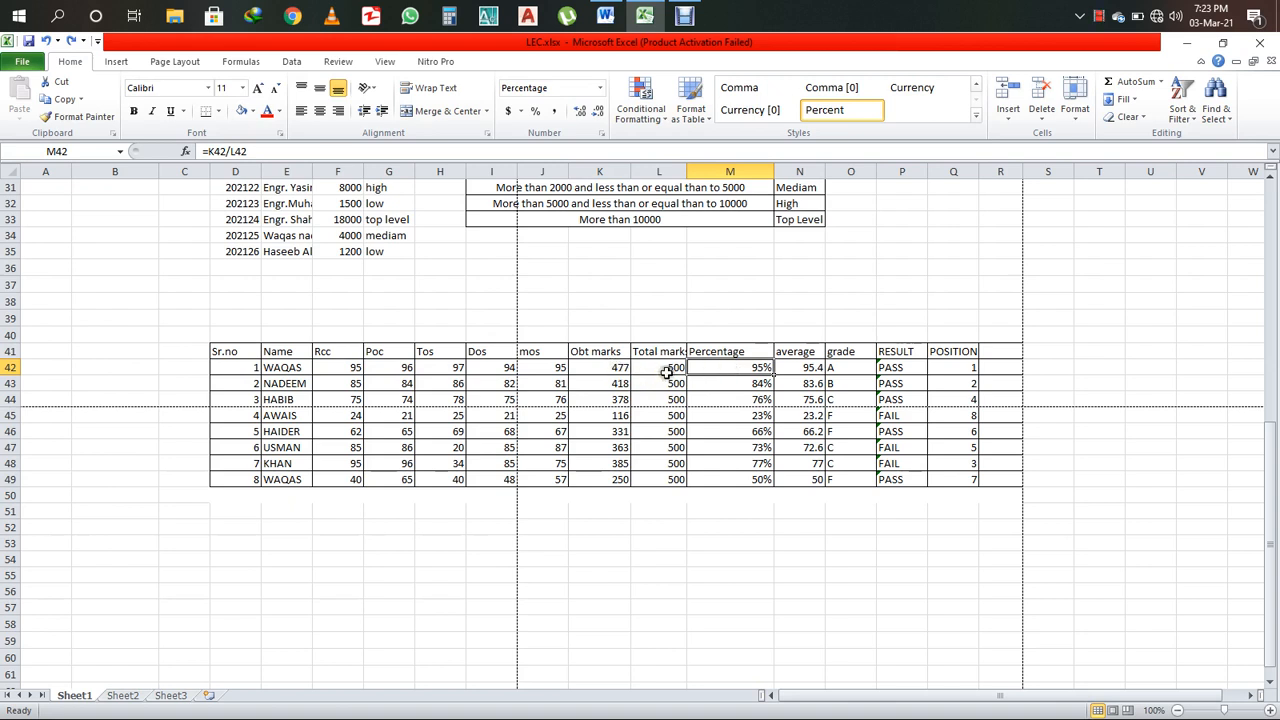
{"action": "double_click", "coordinate": [722, 369]}
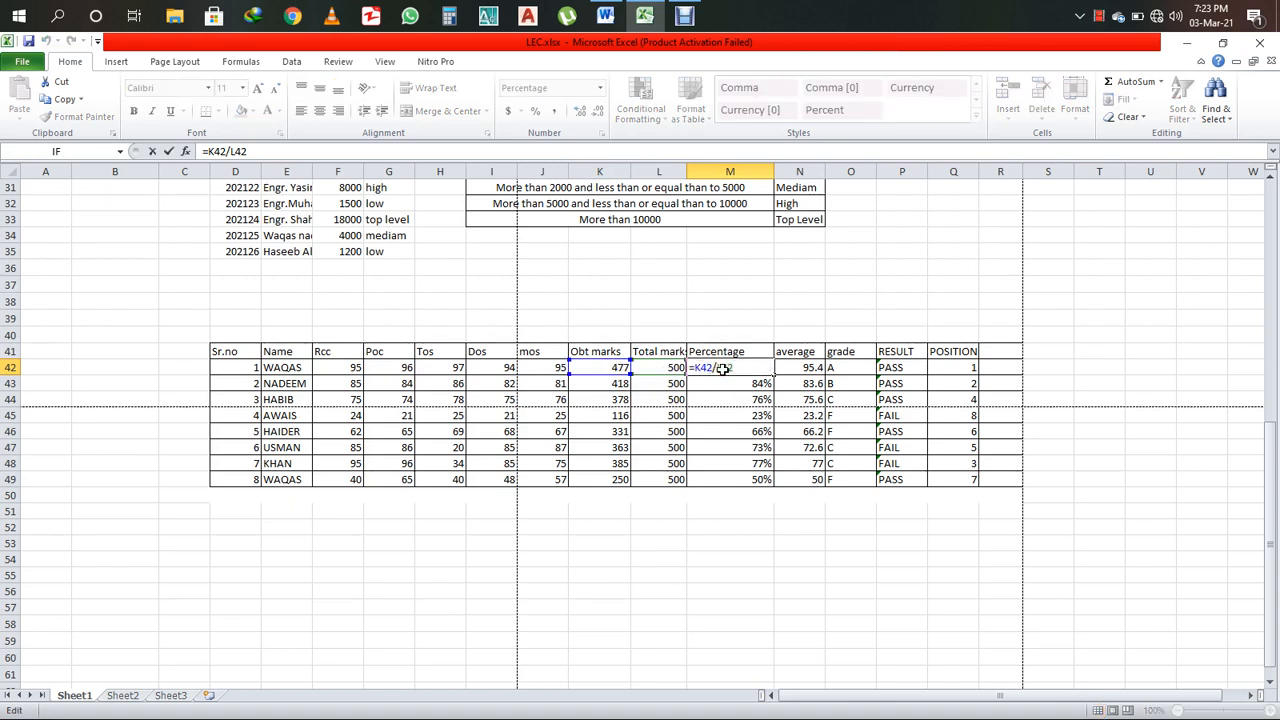
{"action": "key", "text": "Escape"}
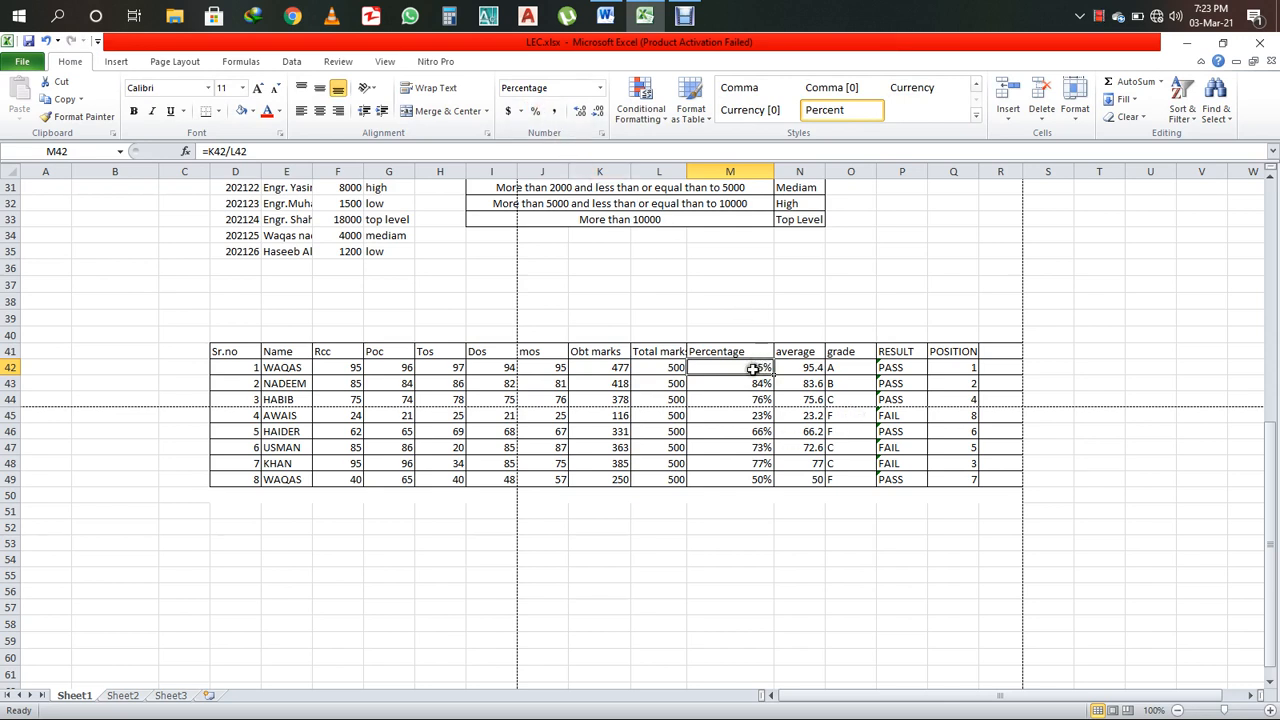
{"action": "left_click_drag", "start_coordinate": [755, 369], "coordinate": [757, 464]}
{"action": "left_click", "coordinate": [684, 15]}
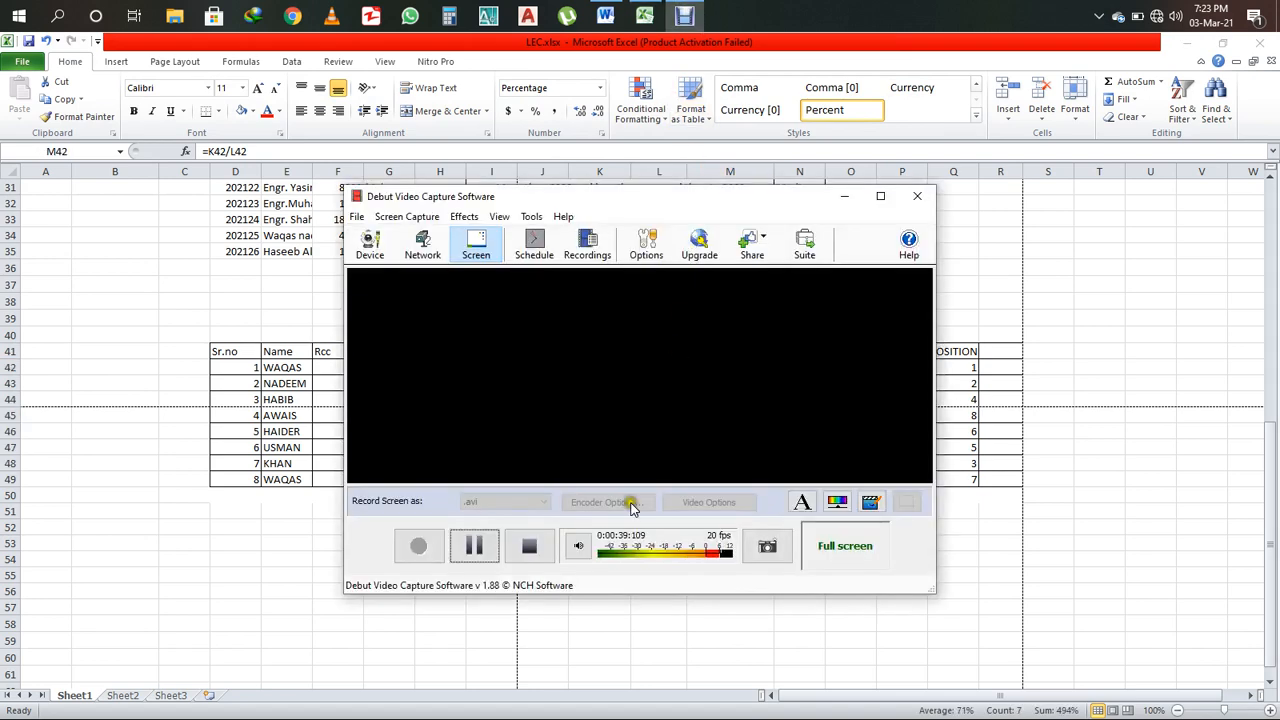
{"action": "left_click", "coordinate": [418, 545]}
{"action": "left_click", "coordinate": [645, 15]}
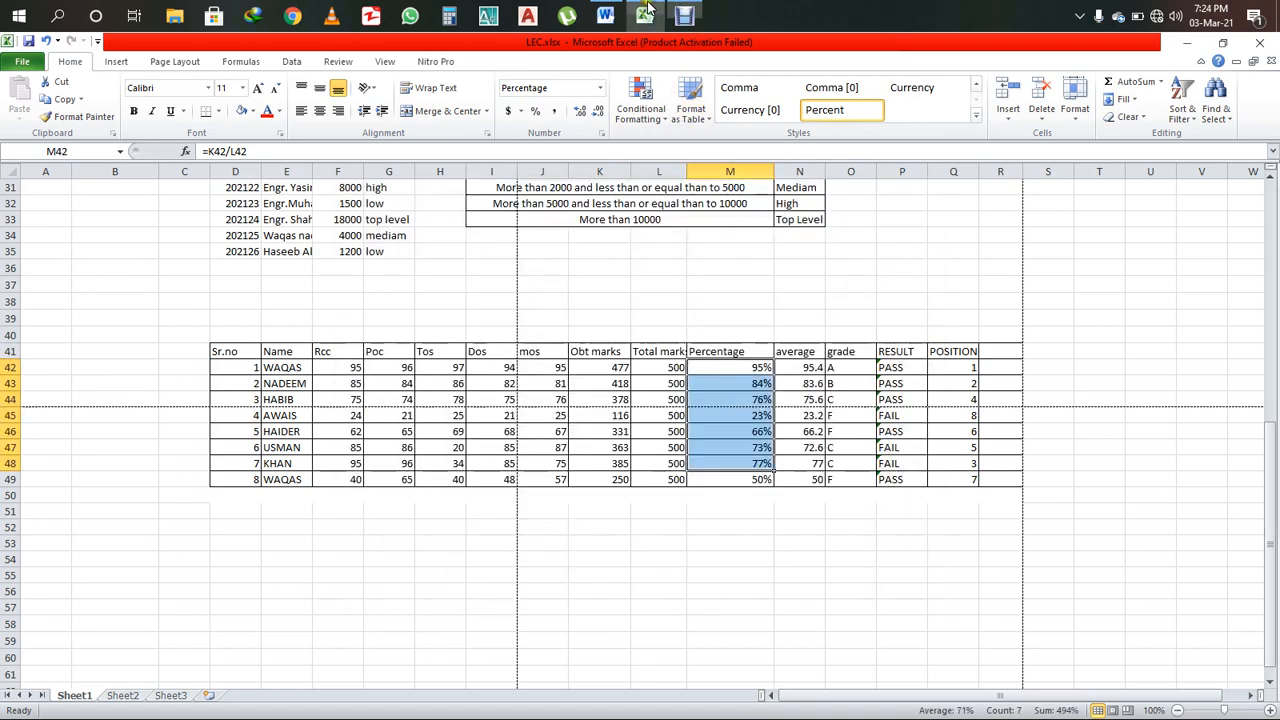
- Apply the General number format to the Percentage column values in M42:M49
{"action": "left_click", "coordinate": [736, 399]}
{"action": "left_click", "coordinate": [751, 368]}
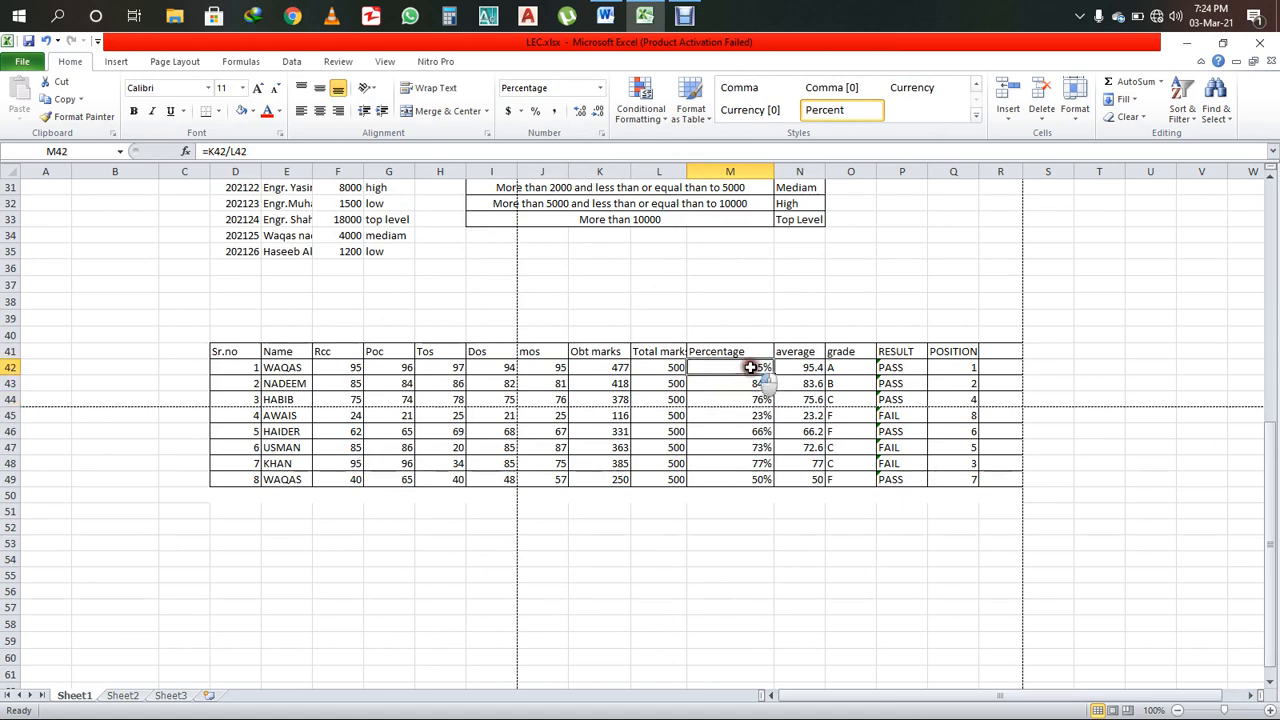
{"action": "left_click_drag", "start_coordinate": [751, 368], "coordinate": [757, 476]}
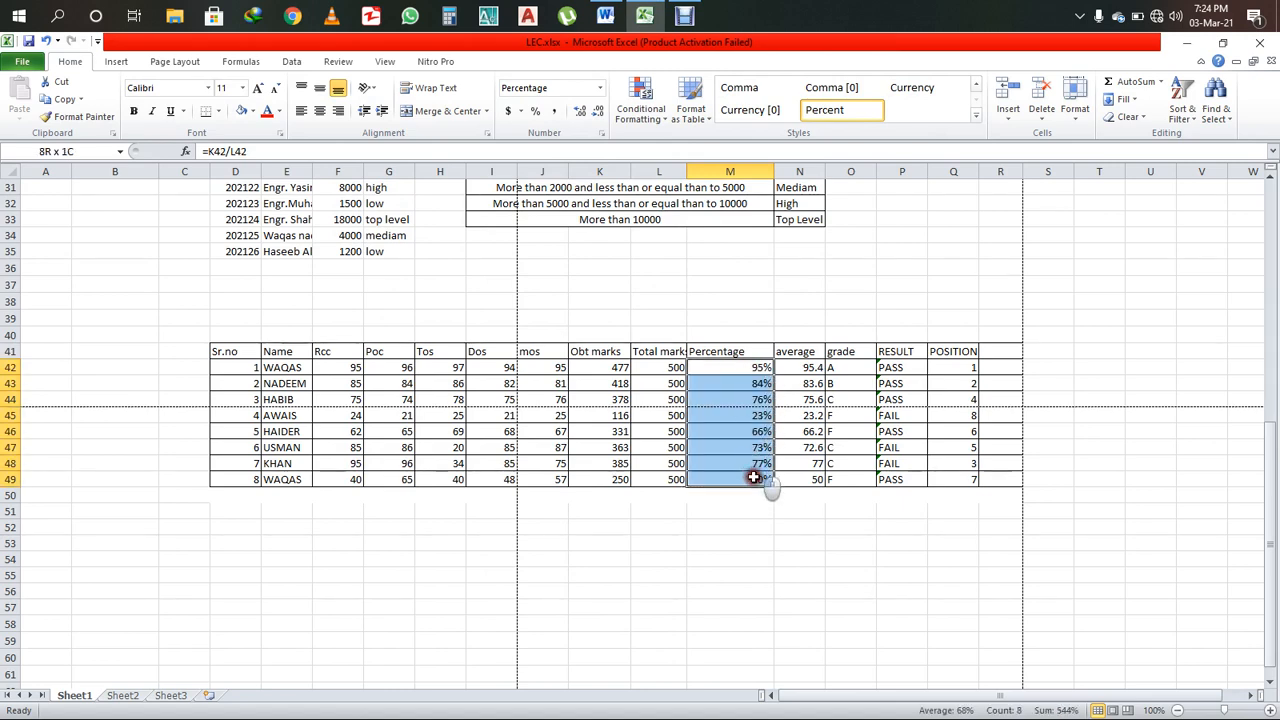
{"action": "left_click", "coordinate": [600, 88]}
{"action": "left_click", "coordinate": [598, 118]}
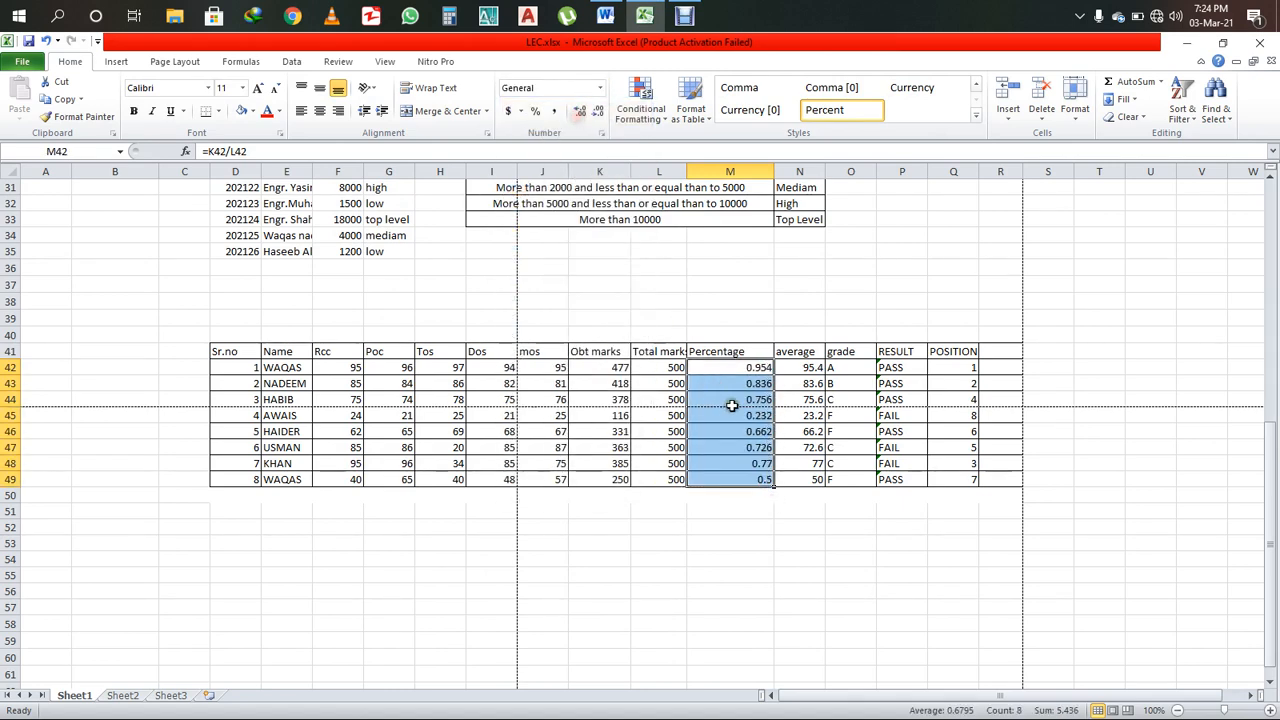
- Format the Percentage column values in M42:M49 as percentages
{"action": "left_click", "coordinate": [732, 404]}
{"action": "left_click_drag", "start_coordinate": [760, 367], "coordinate": [747, 472]}
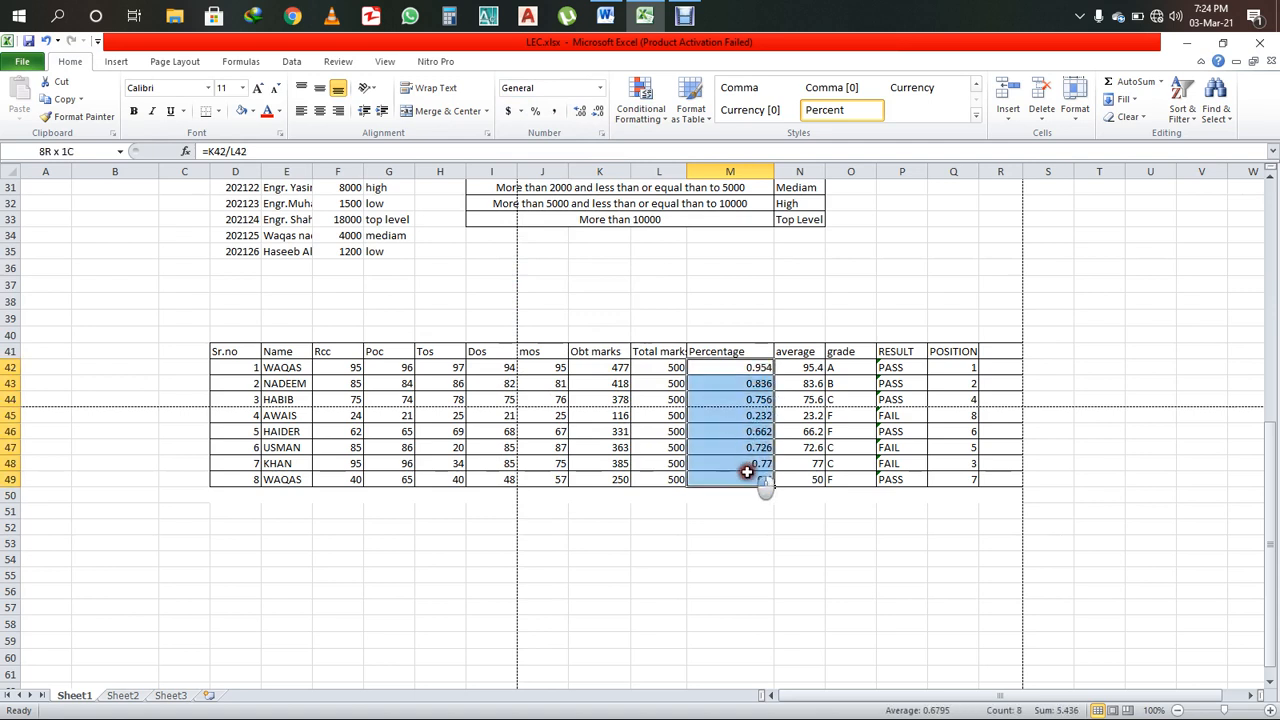
{"action": "left_click", "coordinate": [535, 110]}
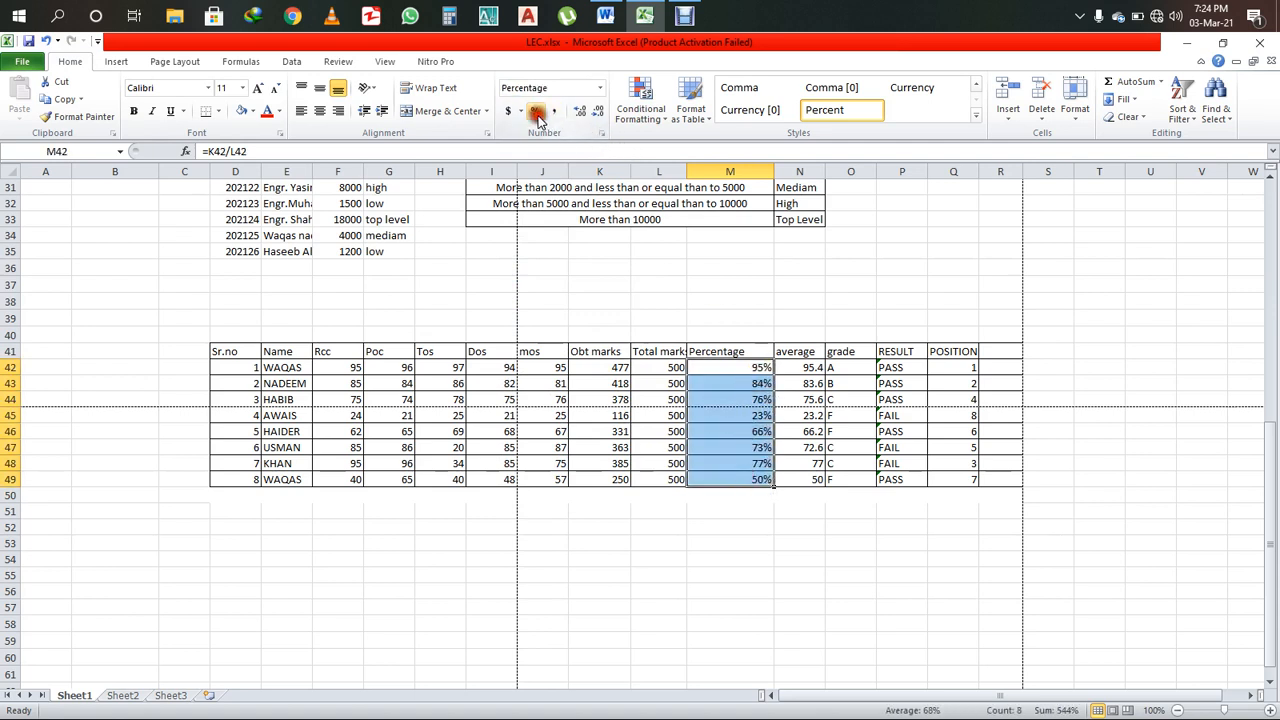
{"action": "left_click", "coordinate": [744, 480]}
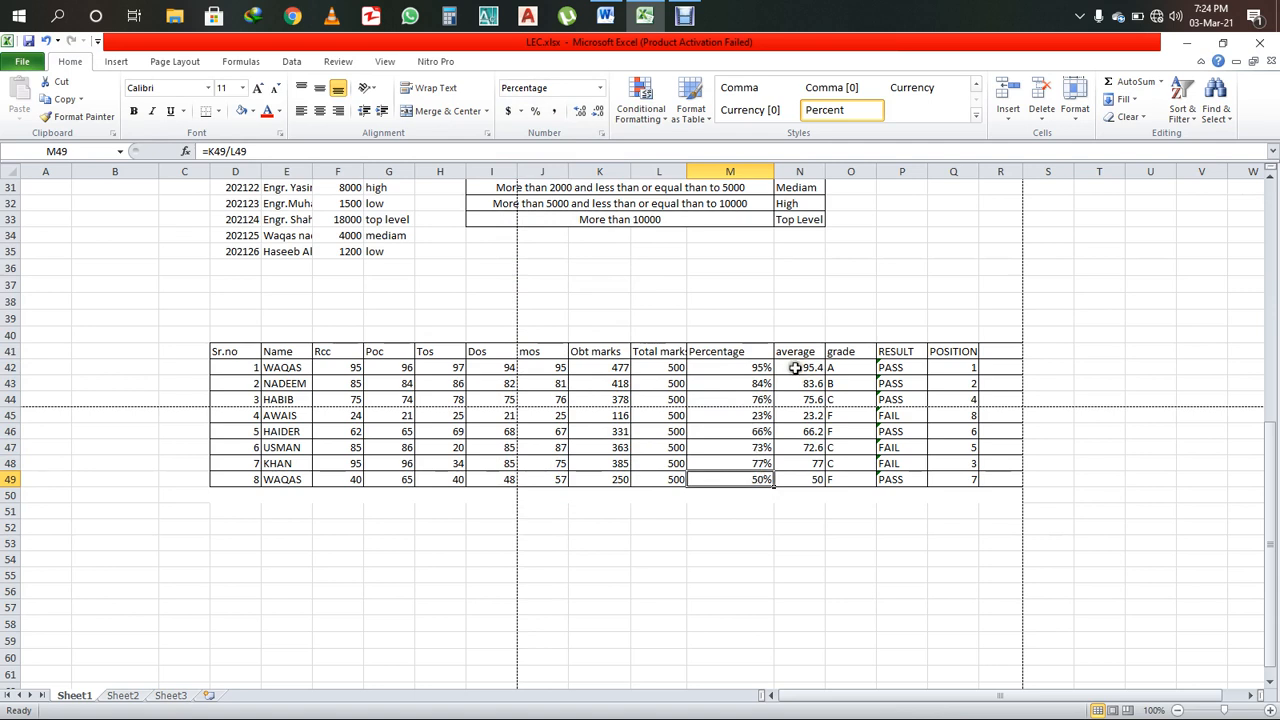
- Inspect the first student's percentage cell M42 and the average formula in N42
{"action": "left_click", "coordinate": [739, 372]}
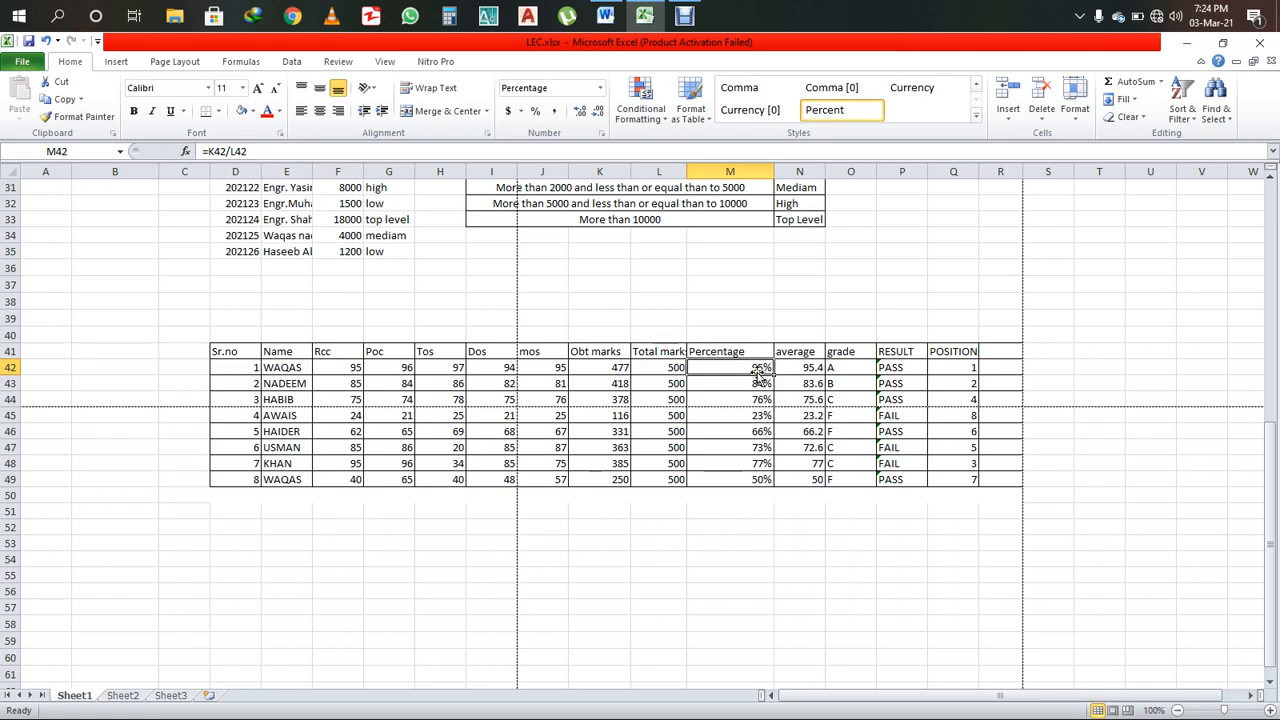
{"action": "double_click", "coordinate": [798, 369]}
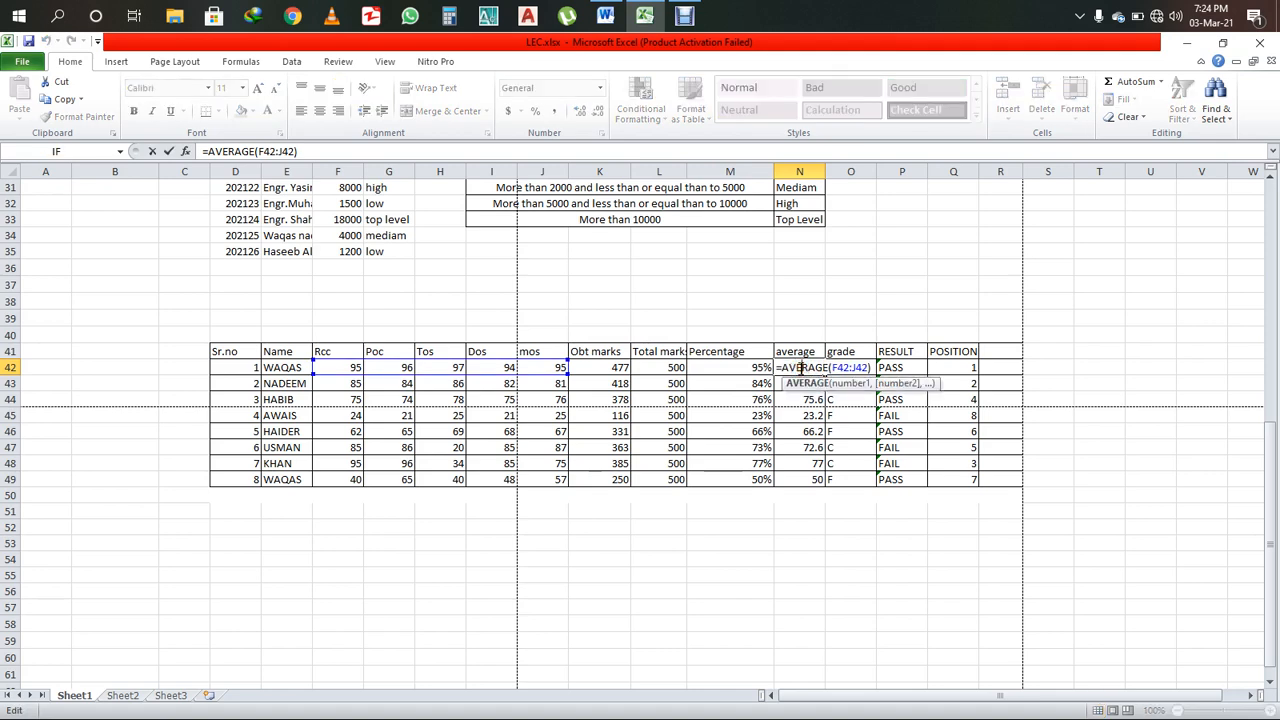
{"action": "key", "text": "Escape"}
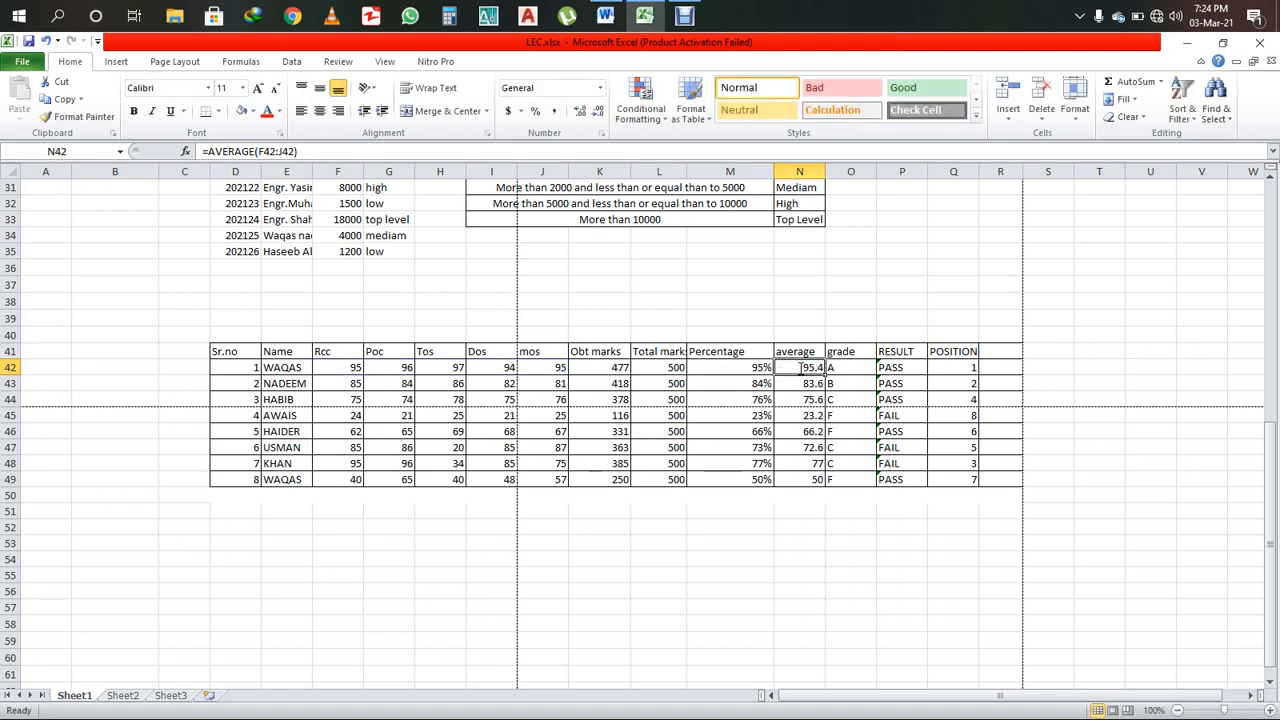
{"action": "double_click", "coordinate": [800, 367]}
{"action": "key", "text": "Escape"}
{"action": "type", "text": "=A"}
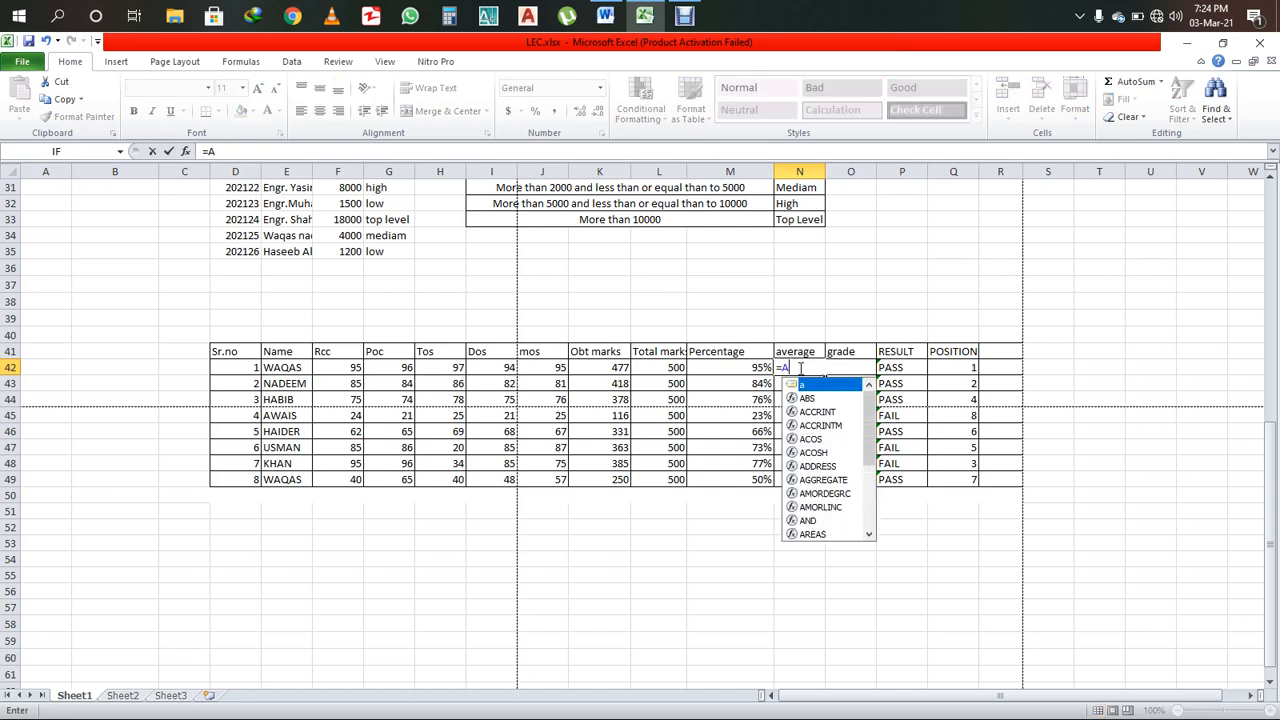
{"action": "type", "text": "VE"}
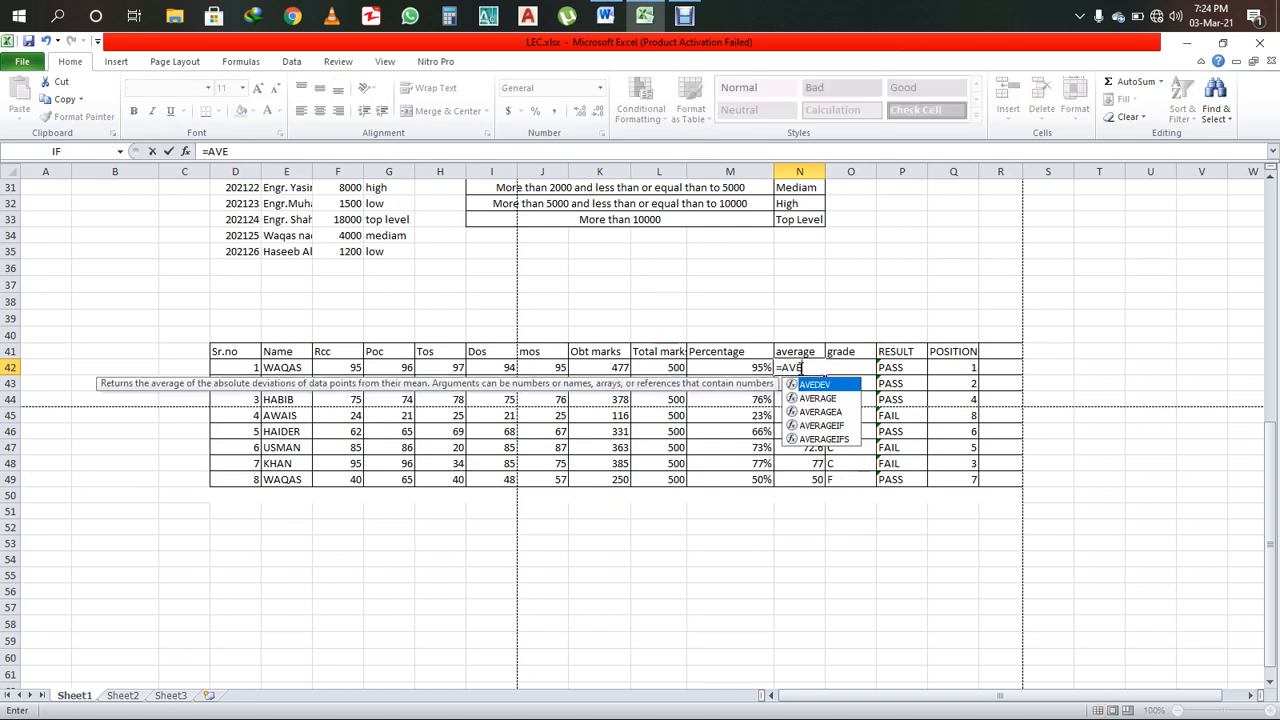
{"action": "key", "text": "Escape"}
{"action": "key", "text": "Escape"}
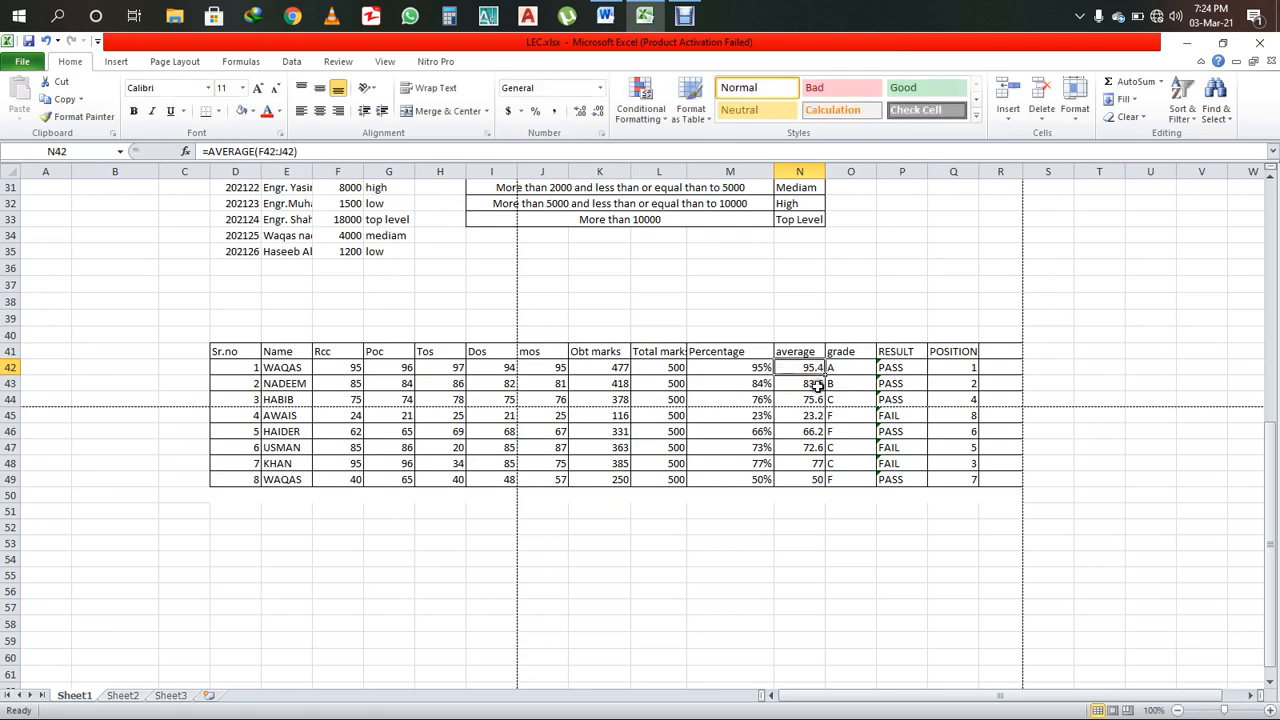
- Examine the cell range used by the average formula in N42 and the conditions of the nested IF grade formula in O42
{"action": "double_click", "coordinate": [818, 368]}
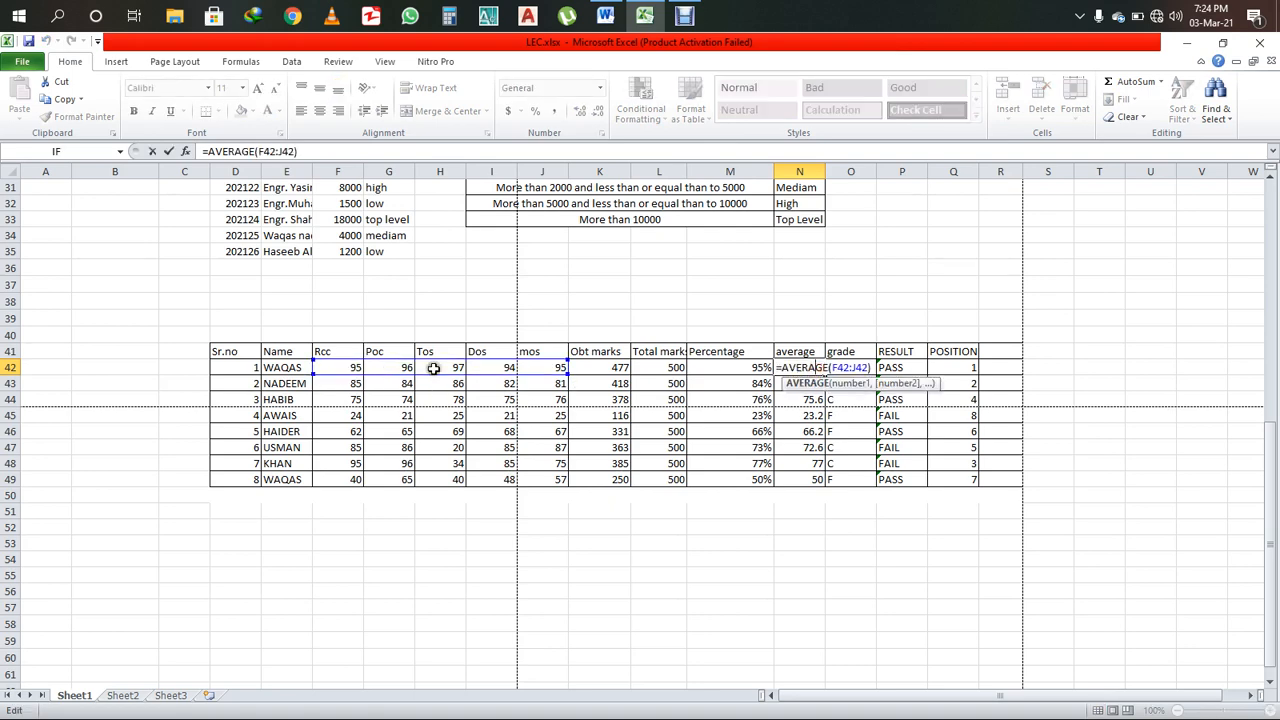
{"action": "key", "text": "Escape"}
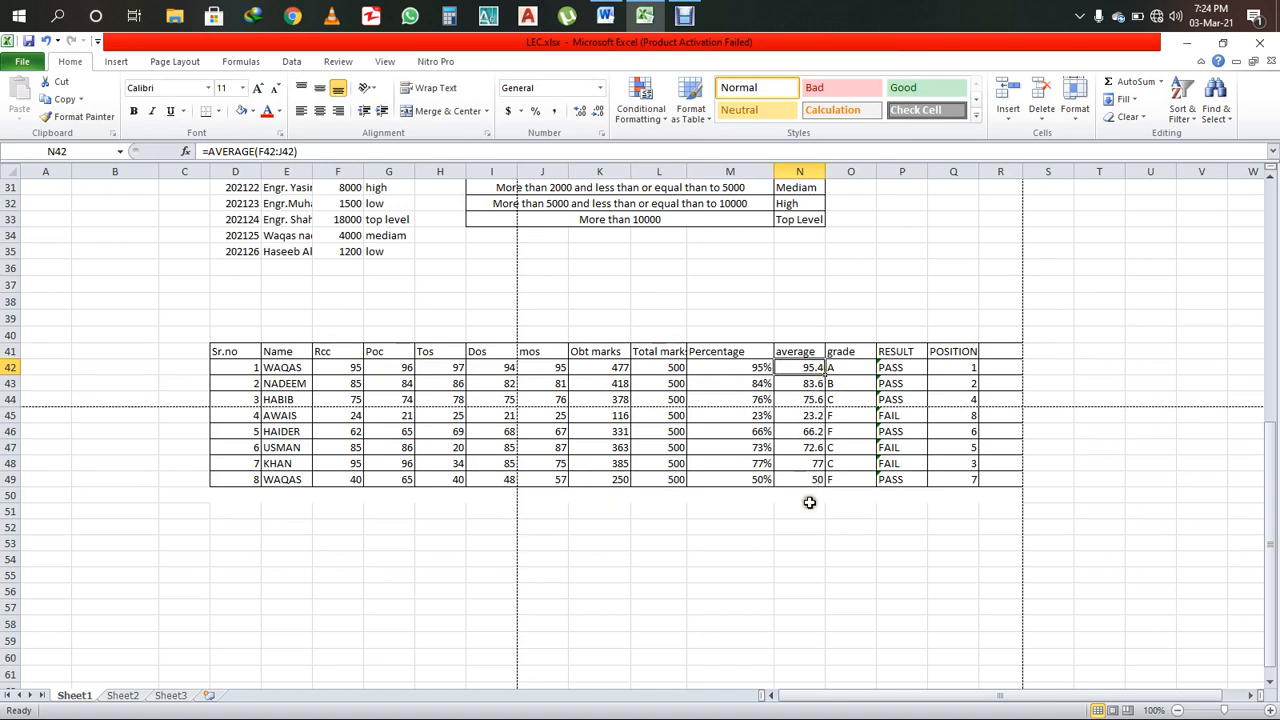
{"action": "left_click", "coordinate": [845, 367]}
{"action": "double_click", "coordinate": [845, 367]}
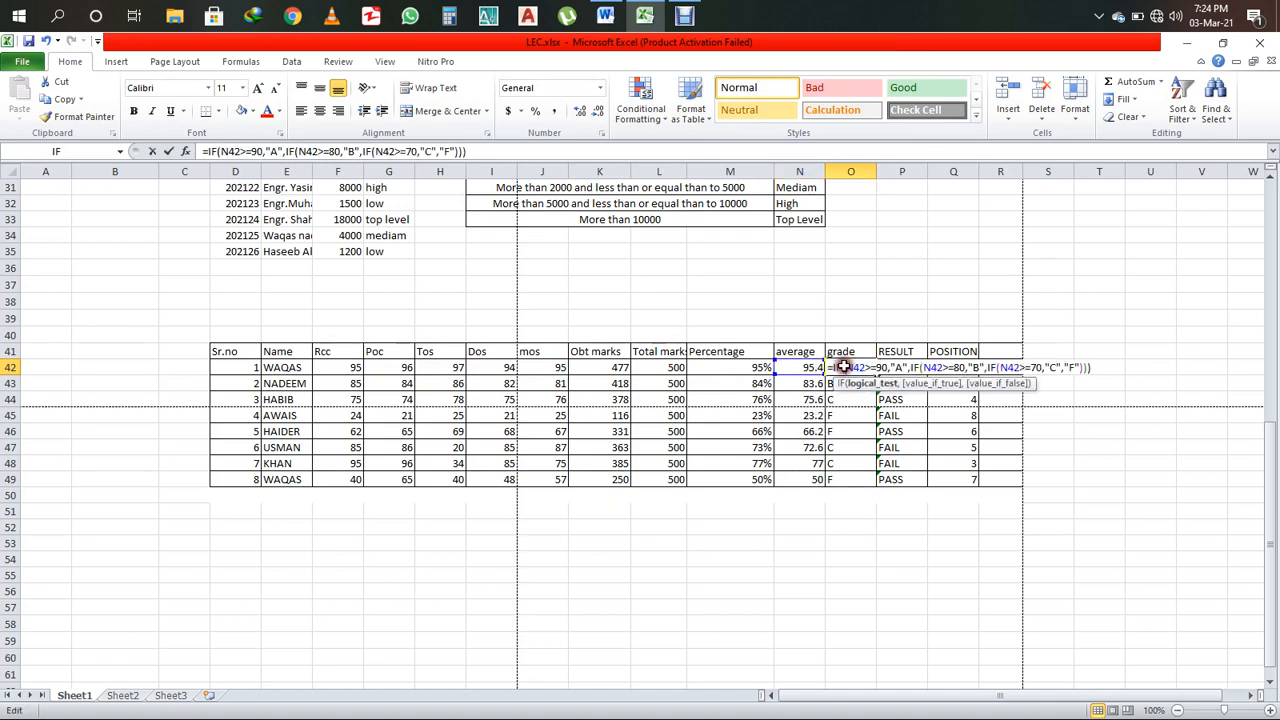
{"action": "key", "text": "Escape"}
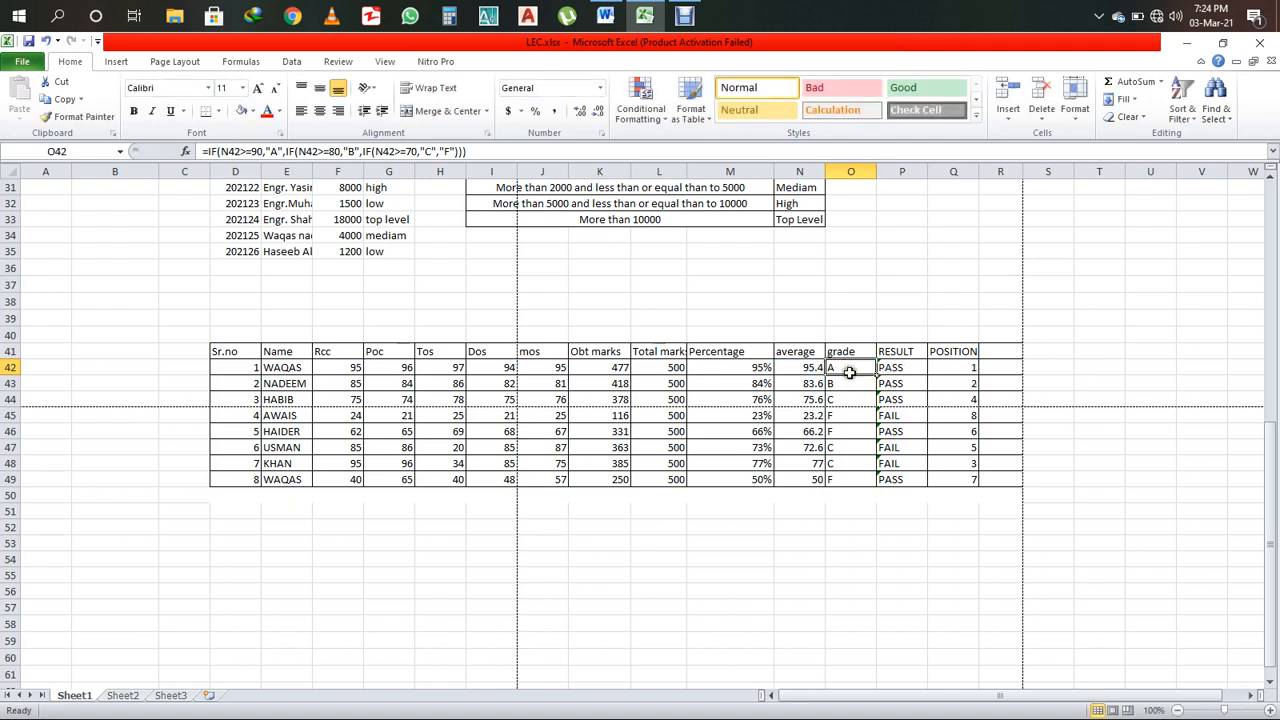
{"action": "left_click_drag", "start_coordinate": [845, 367], "coordinate": [852, 462]}
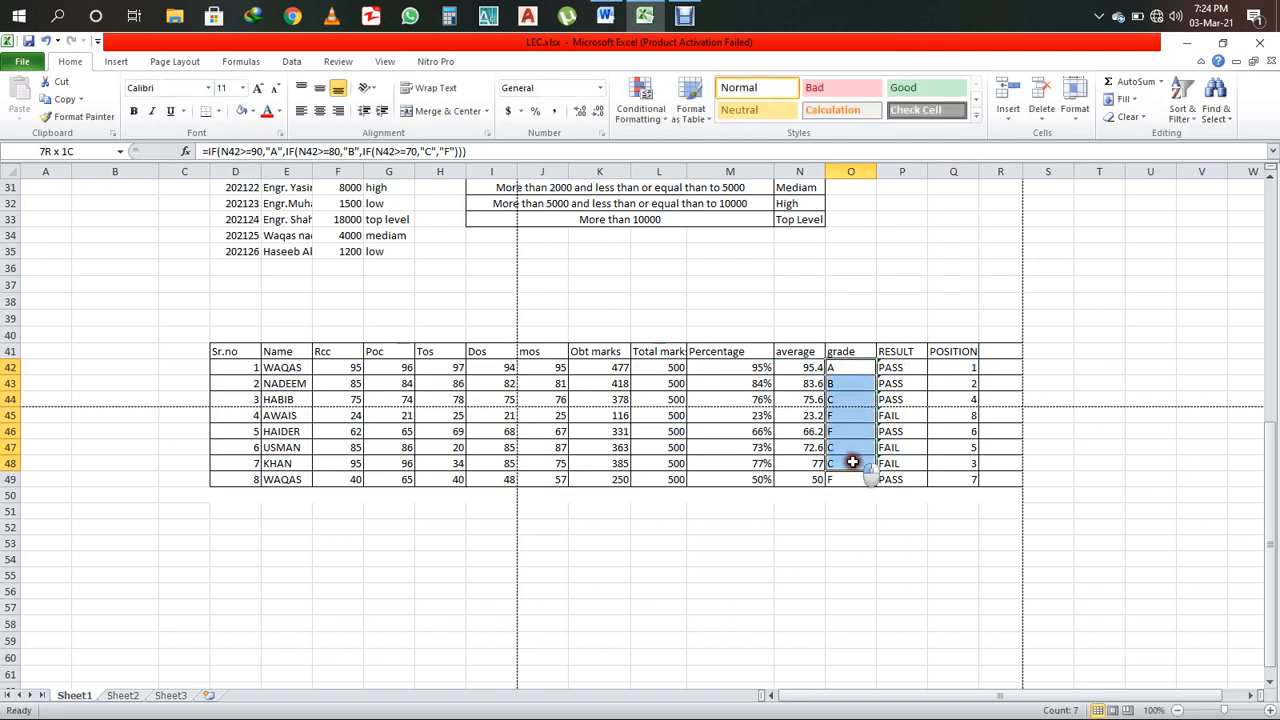
{"action": "left_click", "coordinate": [851, 367]}
{"action": "double_click", "coordinate": [851, 367]}
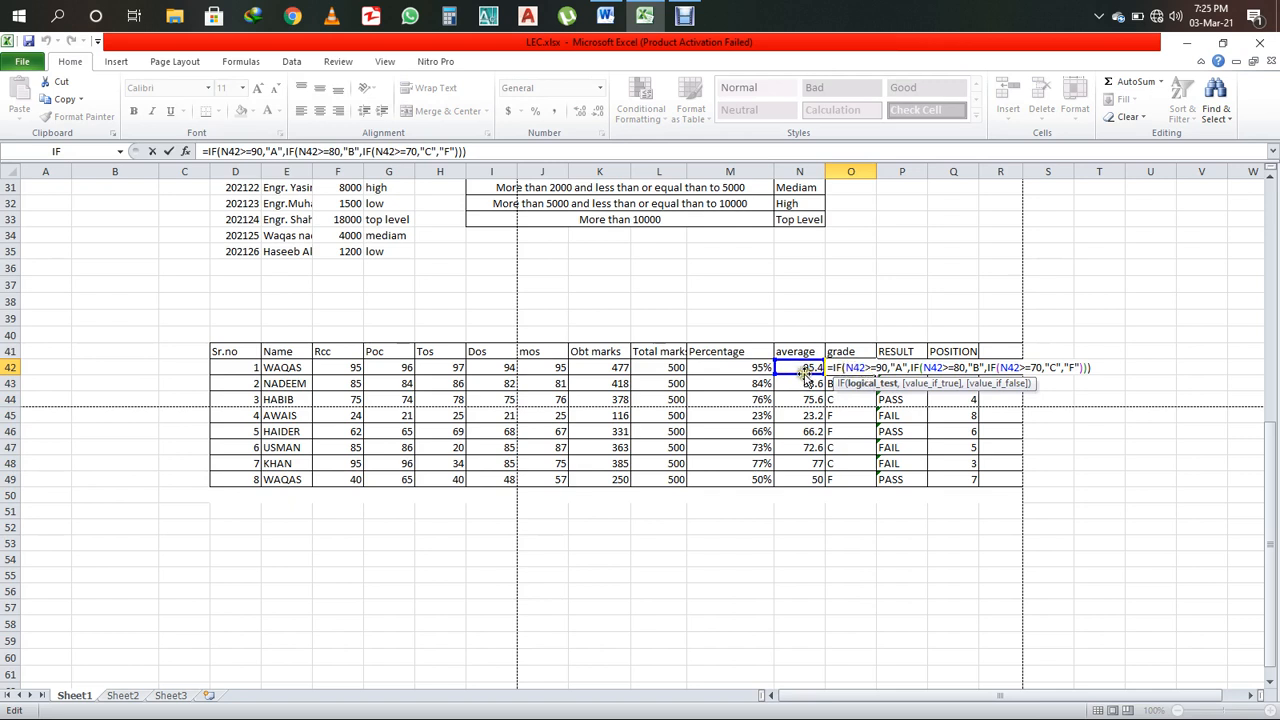
{"action": "left_click_drag", "start_coordinate": [850, 367], "coordinate": [911, 368]}
{"action": "key", "text": "Escape"}
- Clear all the grade formulas from O42:O49
{"action": "left_click_drag", "start_coordinate": [845, 370], "coordinate": [851, 480]}
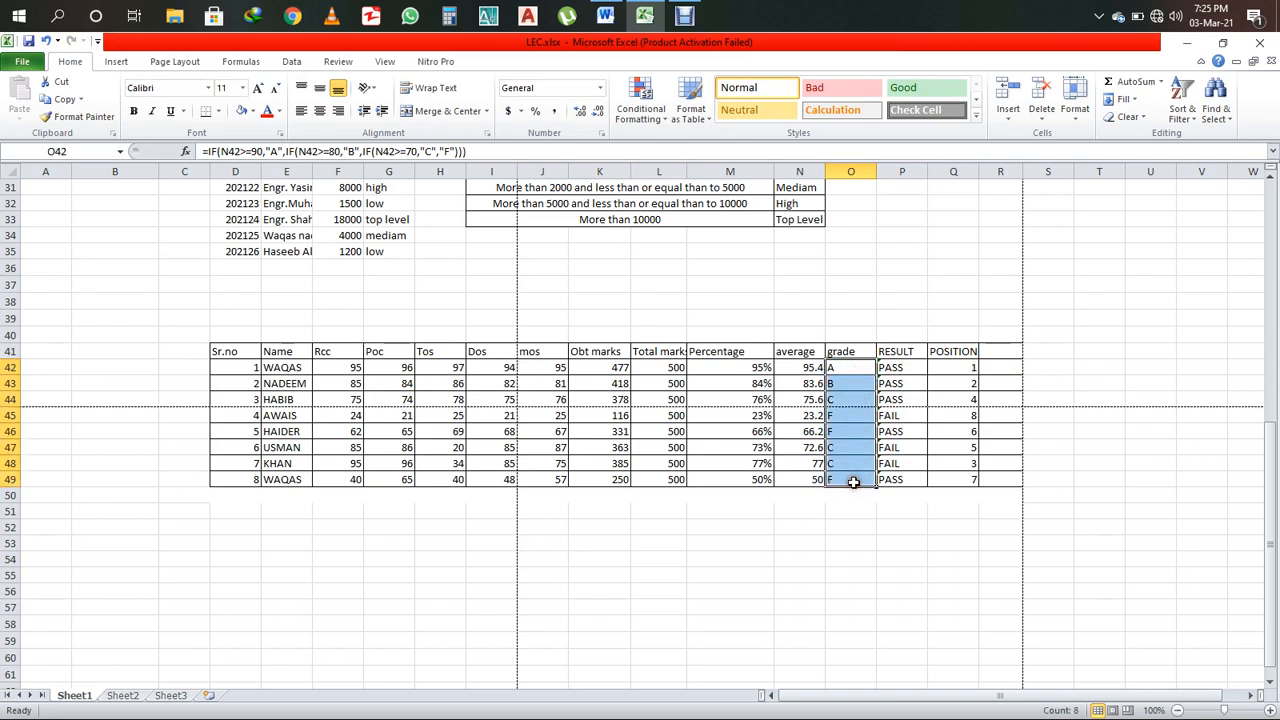
{"action": "key", "text": "Delete"}
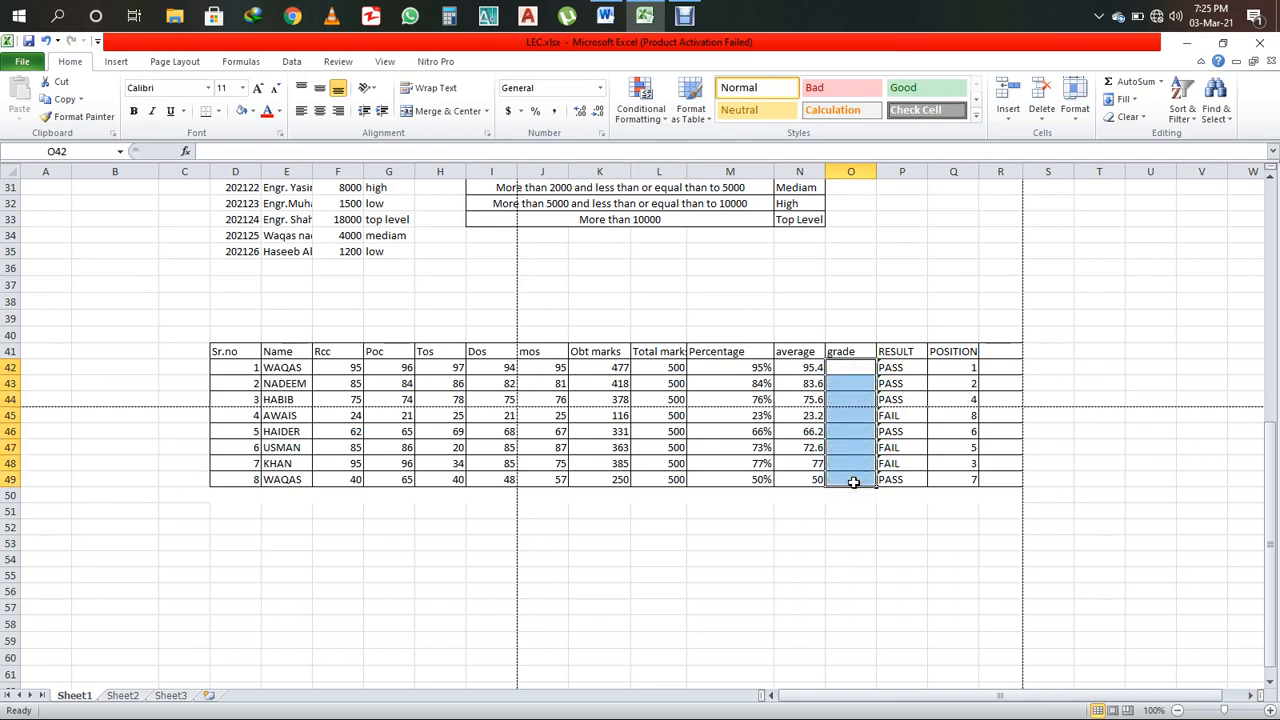
- Begin a grade formula in O42 with an IF that returns "A" when the average in N42 is >=90
{"action": "left_click_drag", "start_coordinate": [876, 487], "coordinate": [851, 366]}
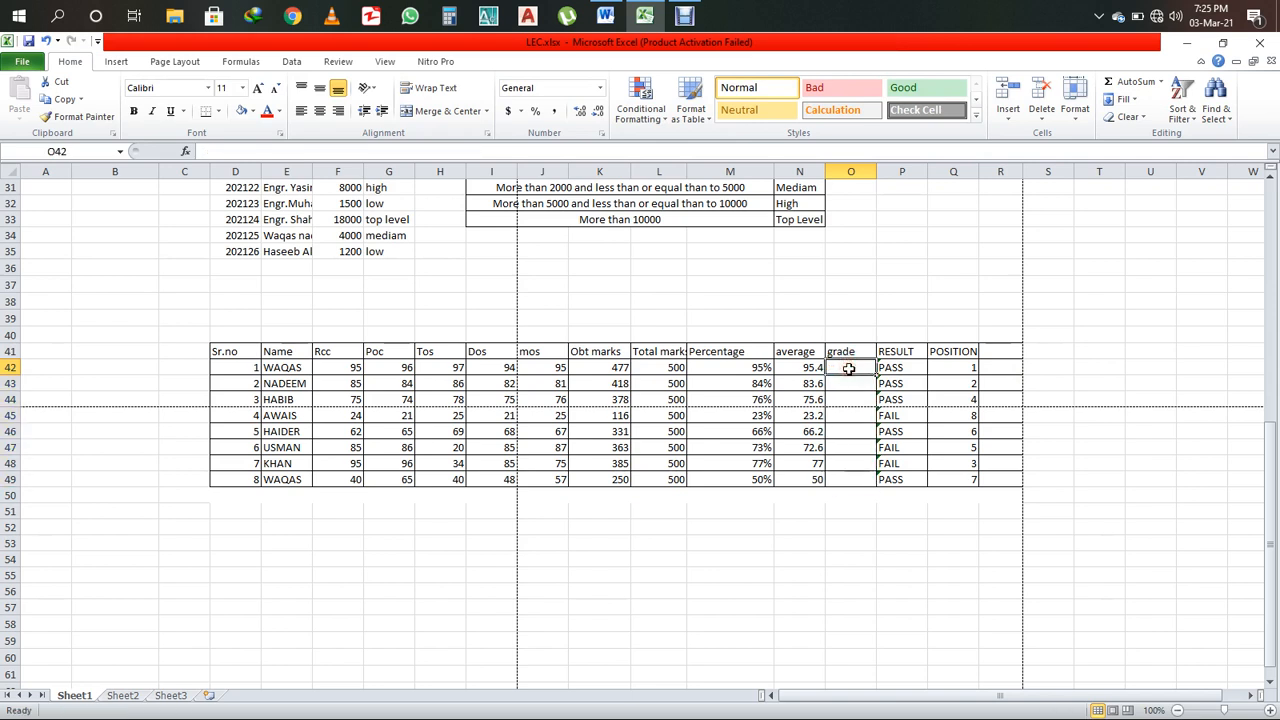
{"action": "type", "text": "=IF("}
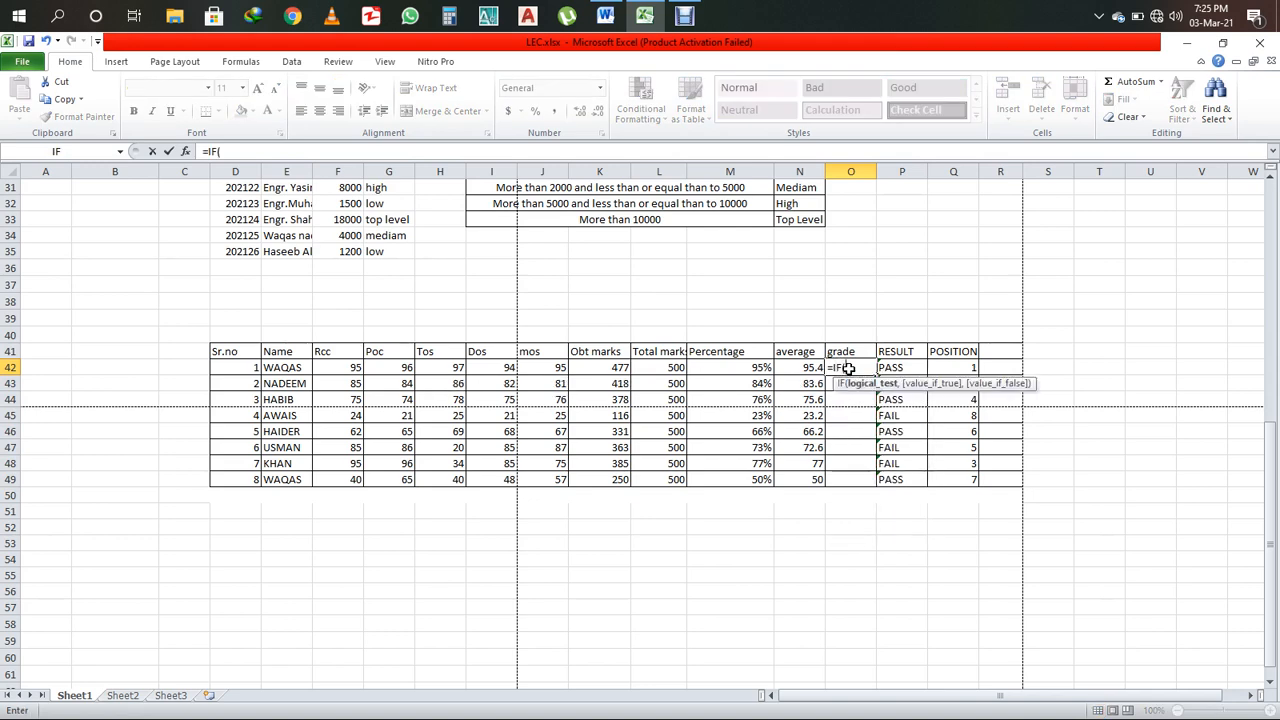
{"action": "left_click", "coordinate": [800, 366]}
{"action": "type", "text": ">"}
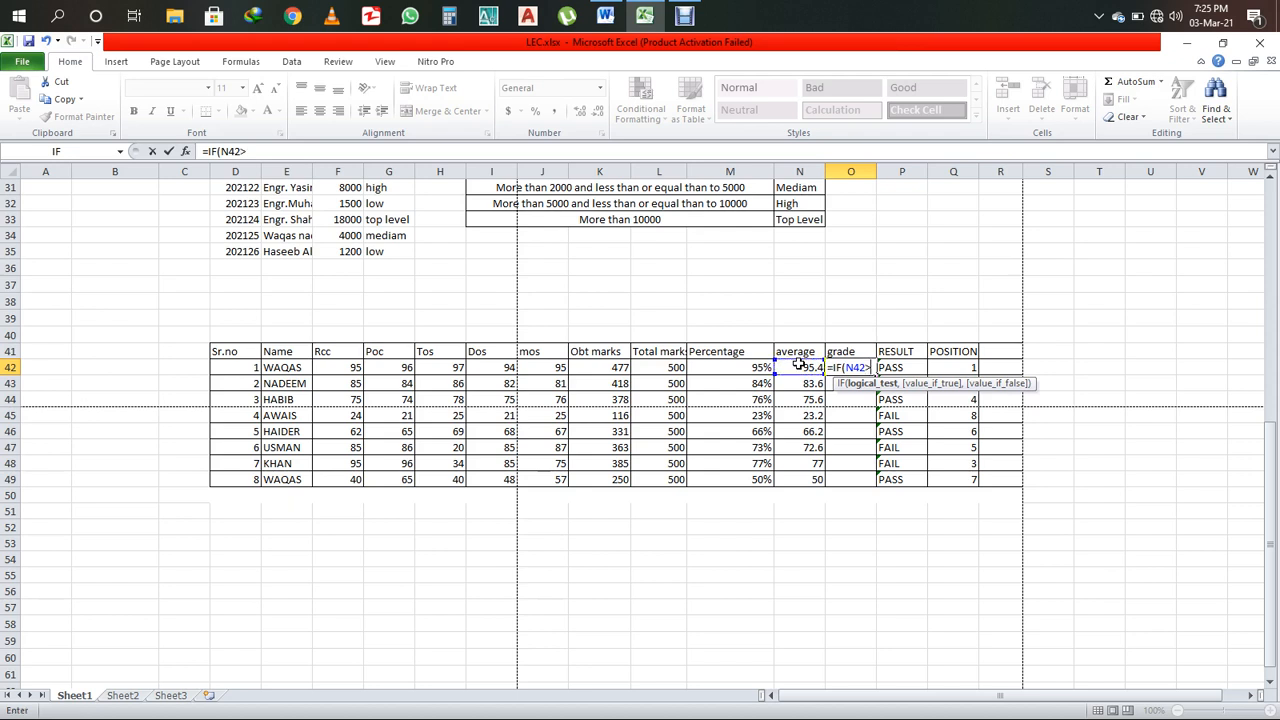
{"action": "type", "text": "=90,\"A"}
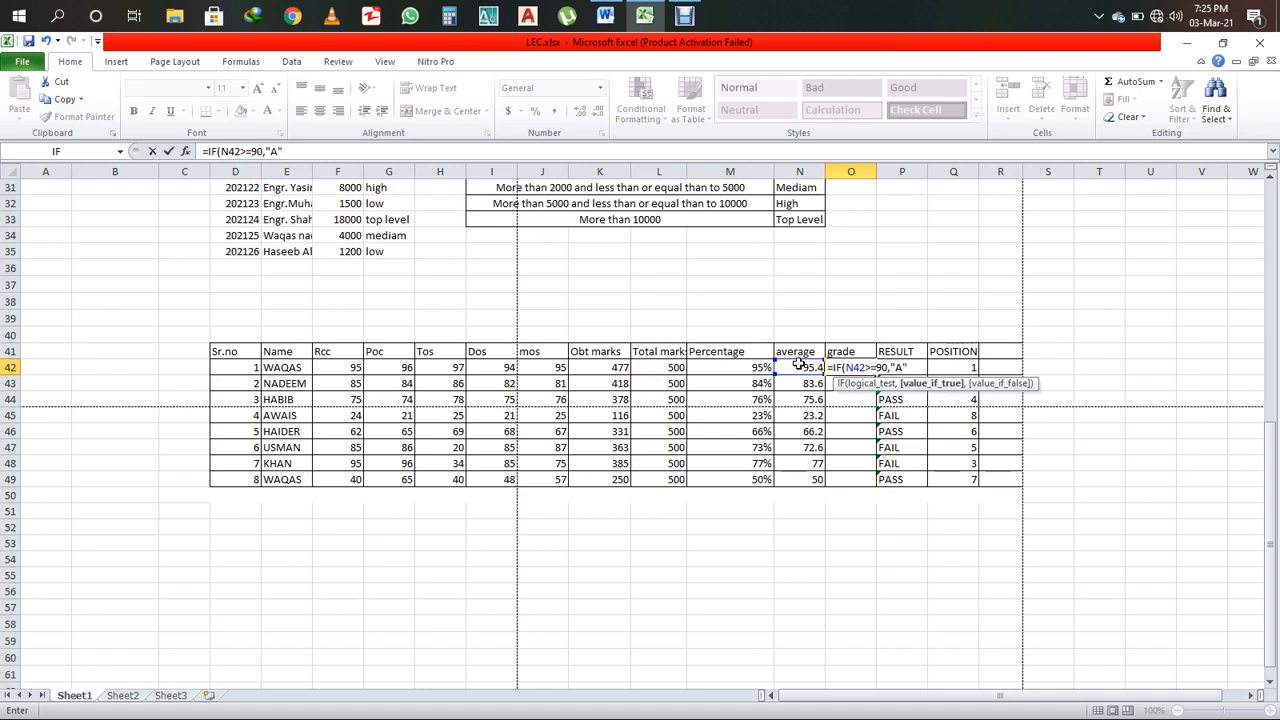
{"action": "type", "text": "\","}
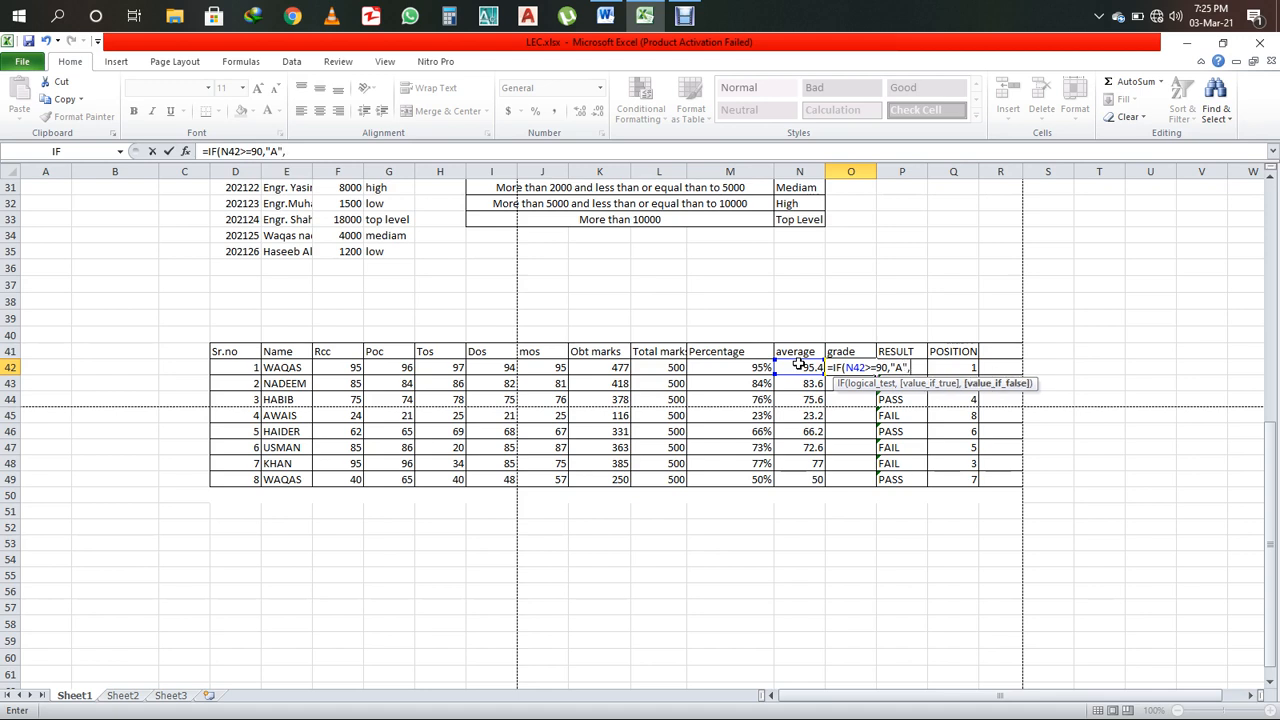
- Nest a second IF in the O42 grade formula that returns "B" when N42 is >=80
{"action": "type", "text": "IF"}
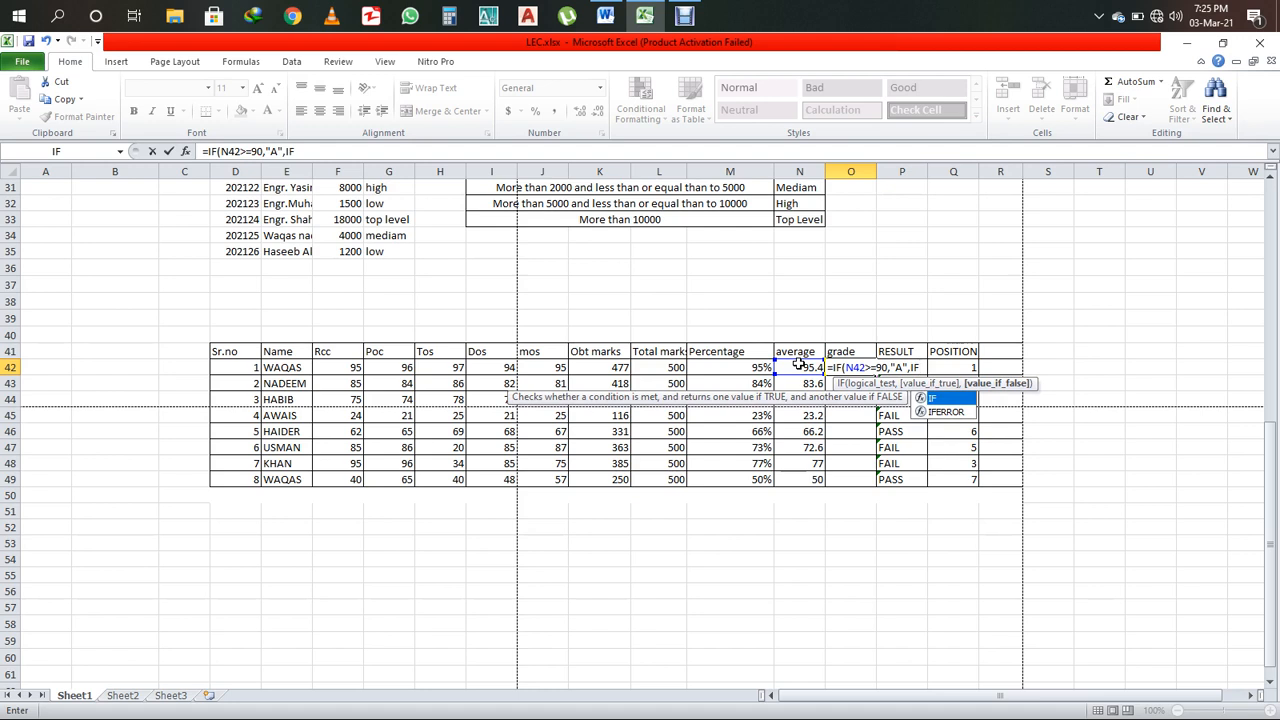
{"action": "type", "text": "("}
{"action": "left_click", "coordinate": [797, 366]}
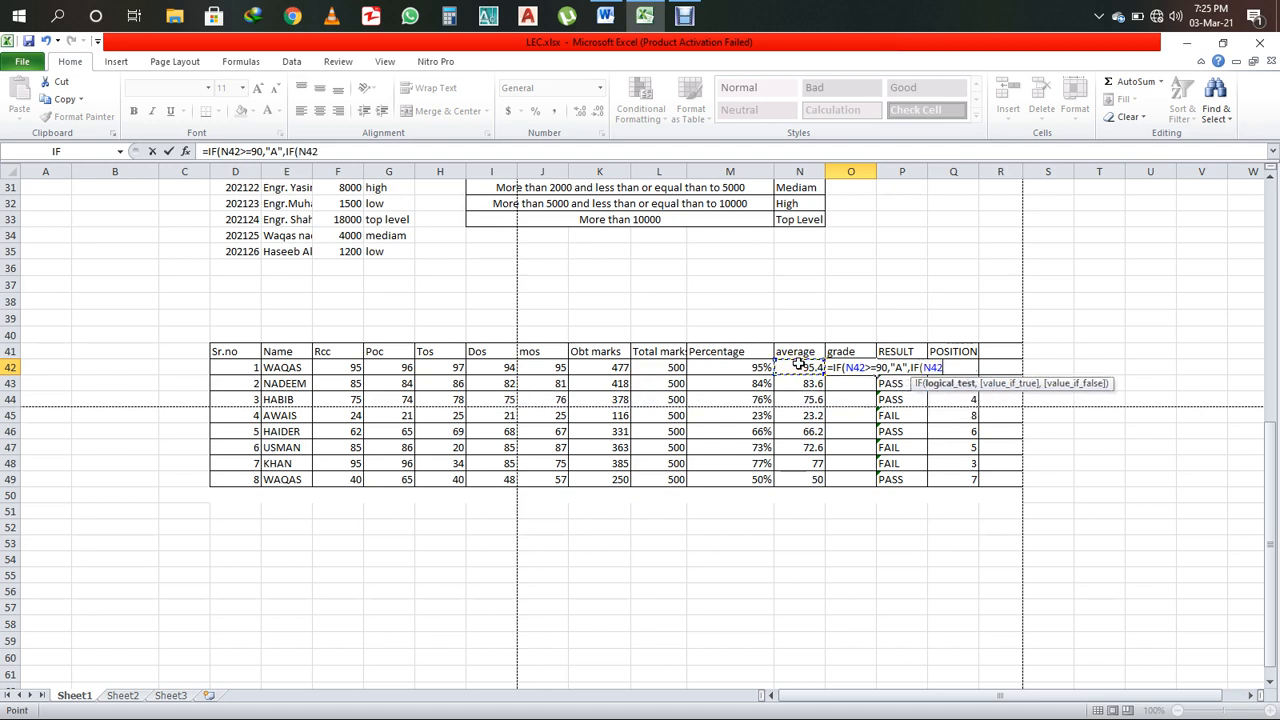
{"action": "type", "text": ">=80"}
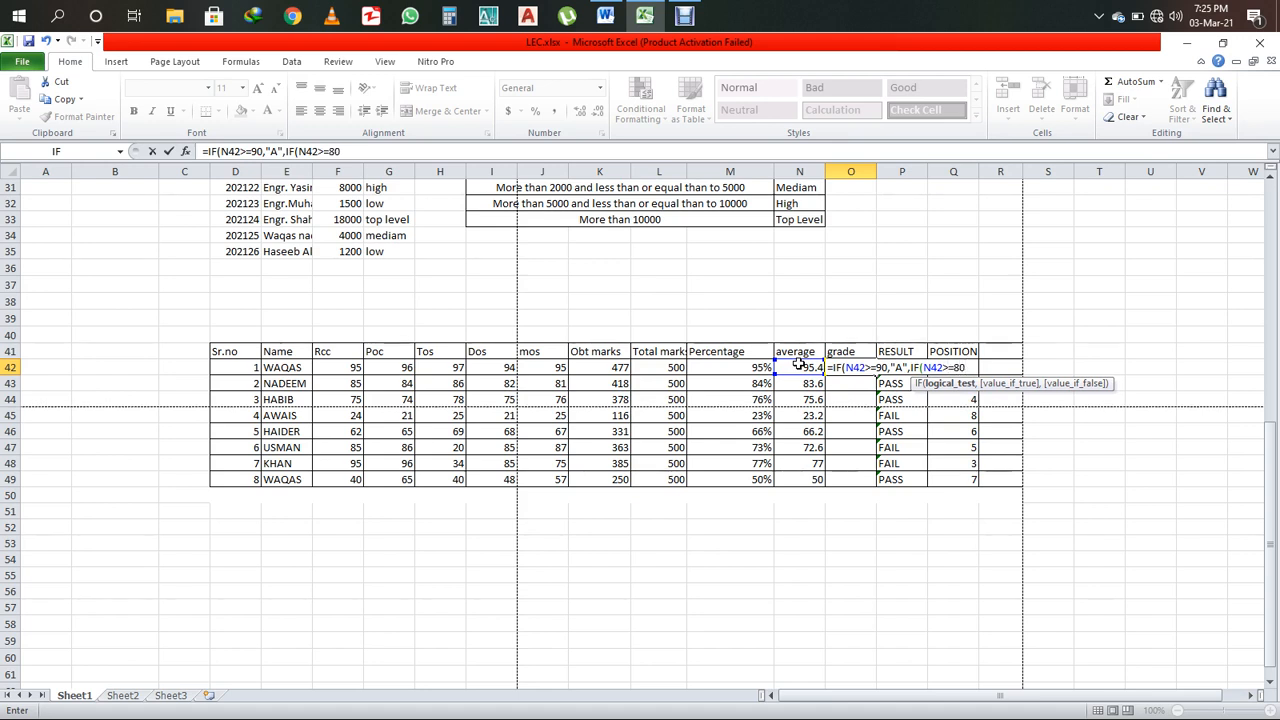
{"action": "type", "text": ","}
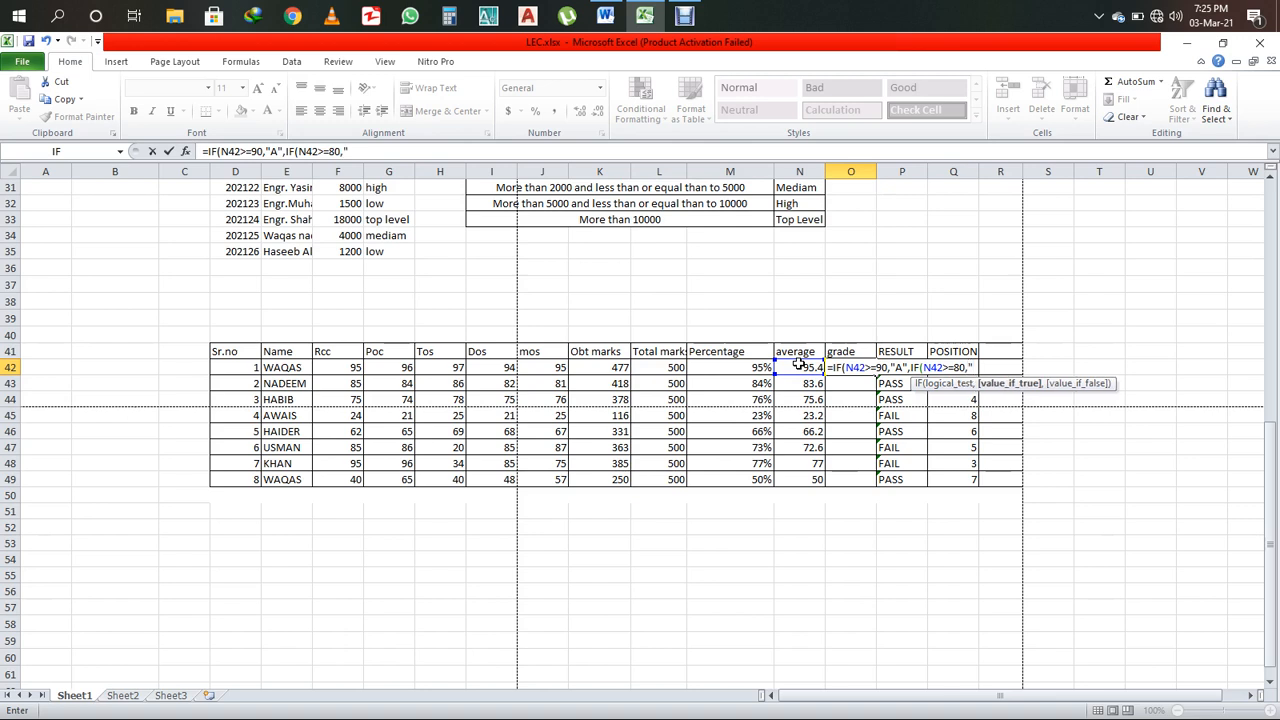
{"action": "type", "text": "\"B"}
{"action": "type", "text": ","}
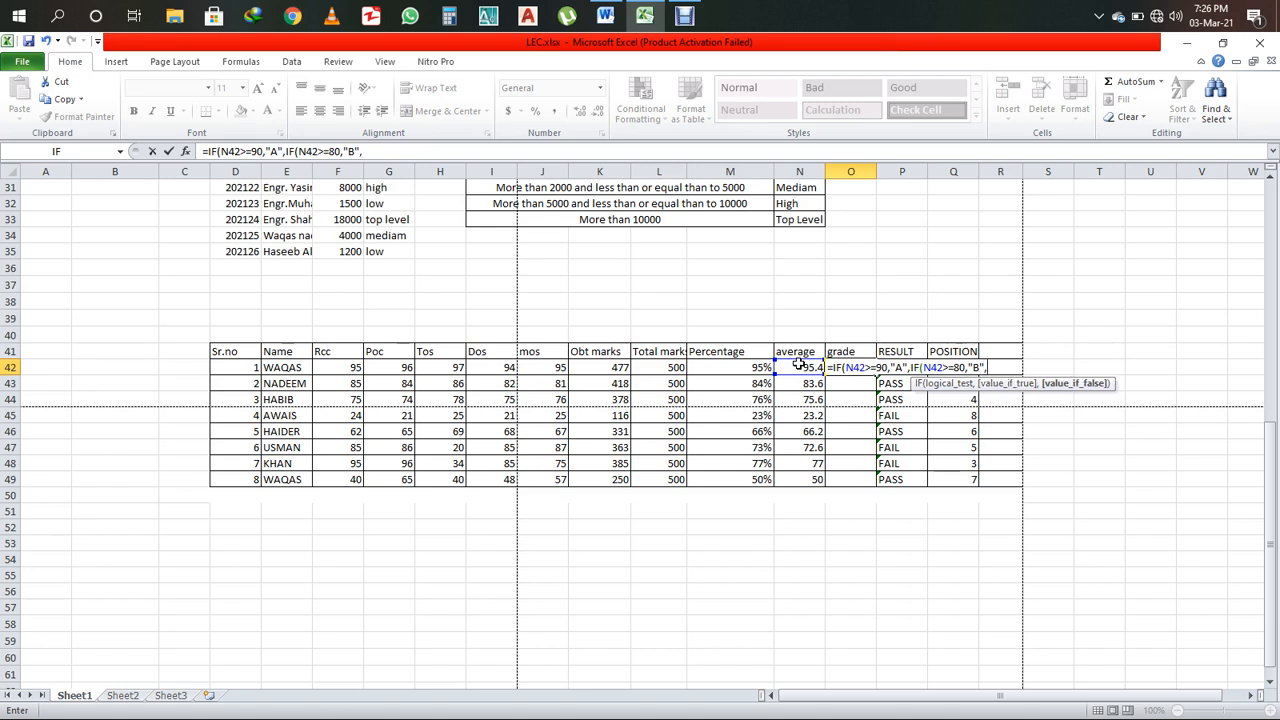
- Nest a third IF in the O42 grade formula that returns "c" when N42 is >=70
{"action": "type", "text": "IF("}
{"action": "key", "text": "BackSpace"}
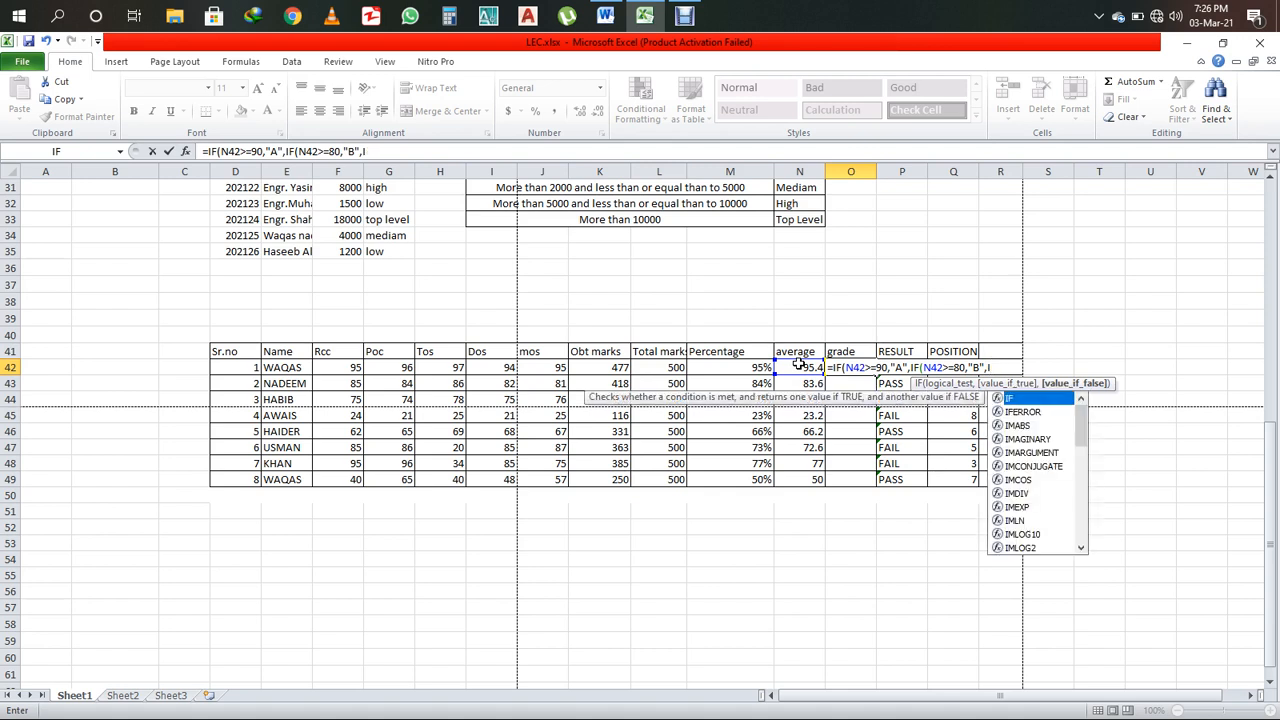
{"action": "type", "text": "F("}
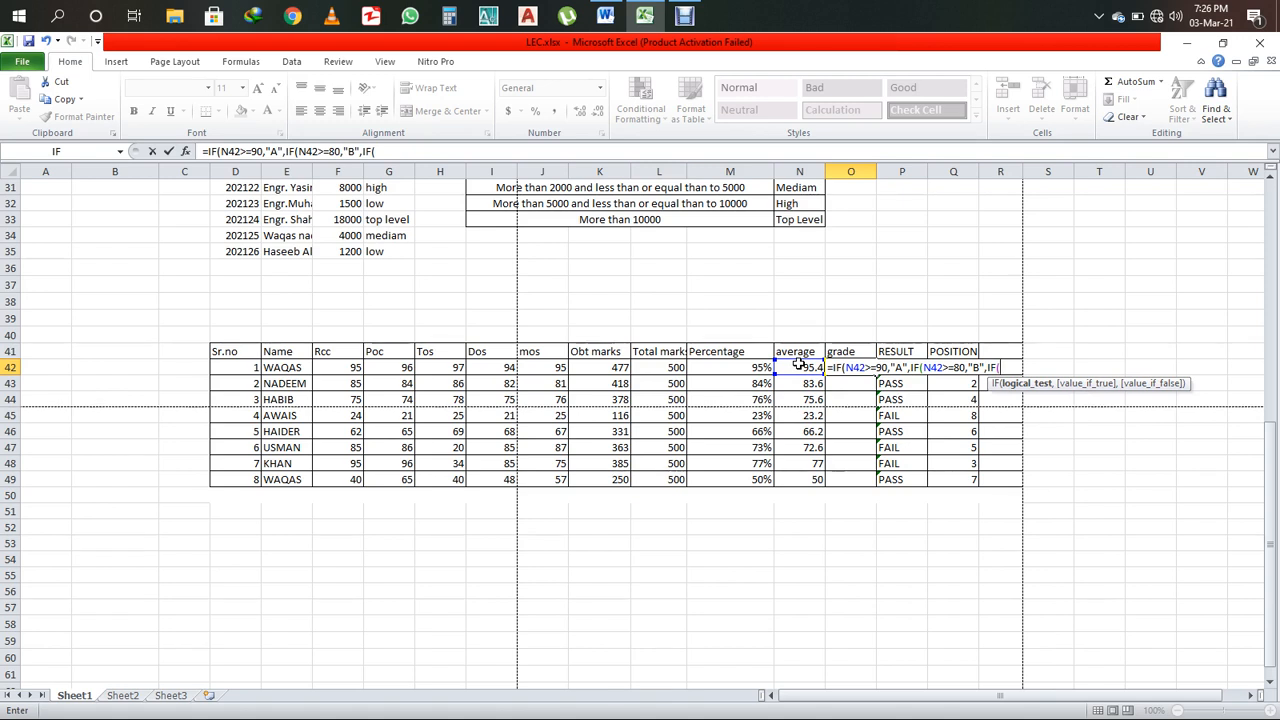
{"action": "left_click", "coordinate": [800, 366]}
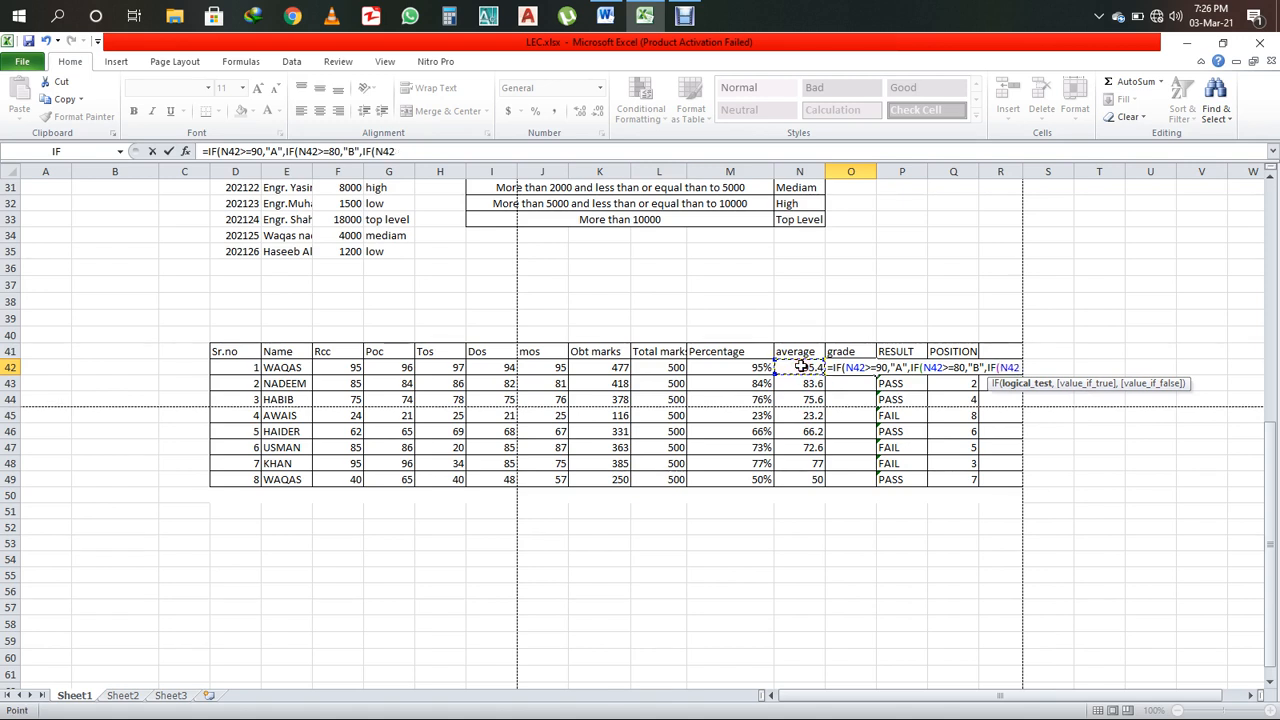
{"action": "type", "text": ">=70,\"c"}
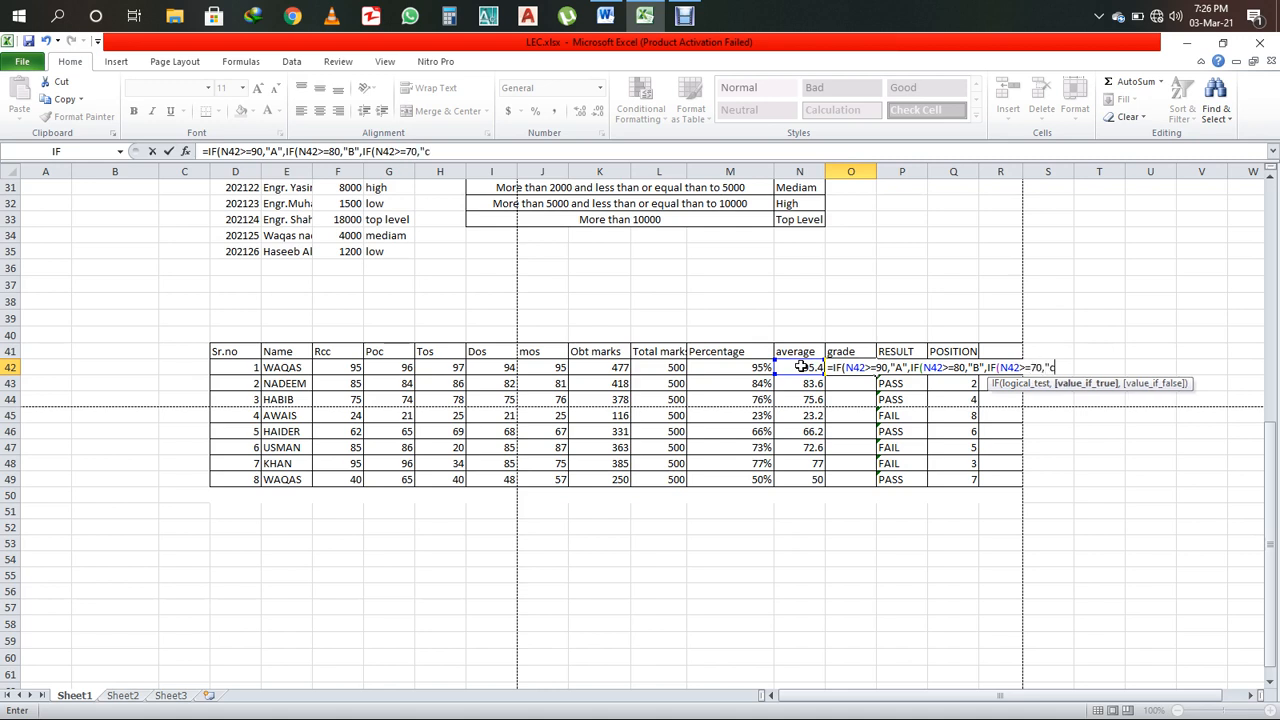
{"action": "type", "text": "\",\""}
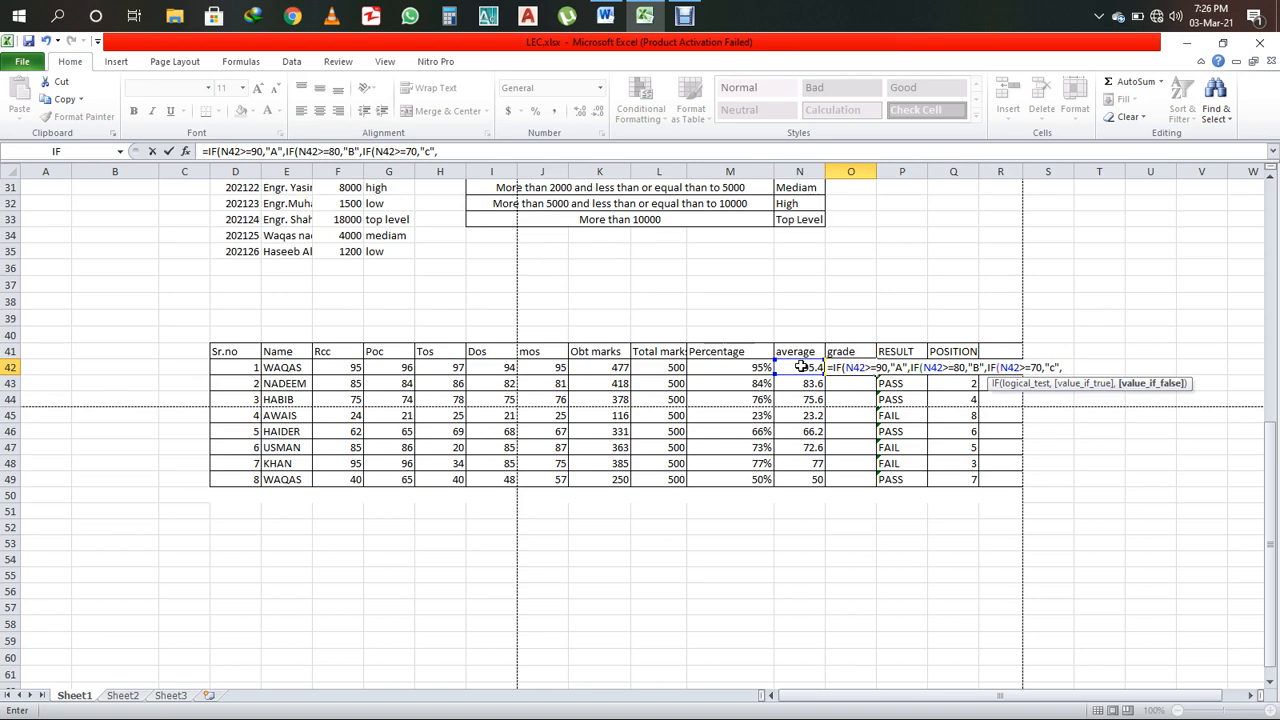
- Complete the O42 grade formula with a fourth nested IF returning "d" when N42 is >=60, otherwise "f"
{"action": "type", "text": "IF("}
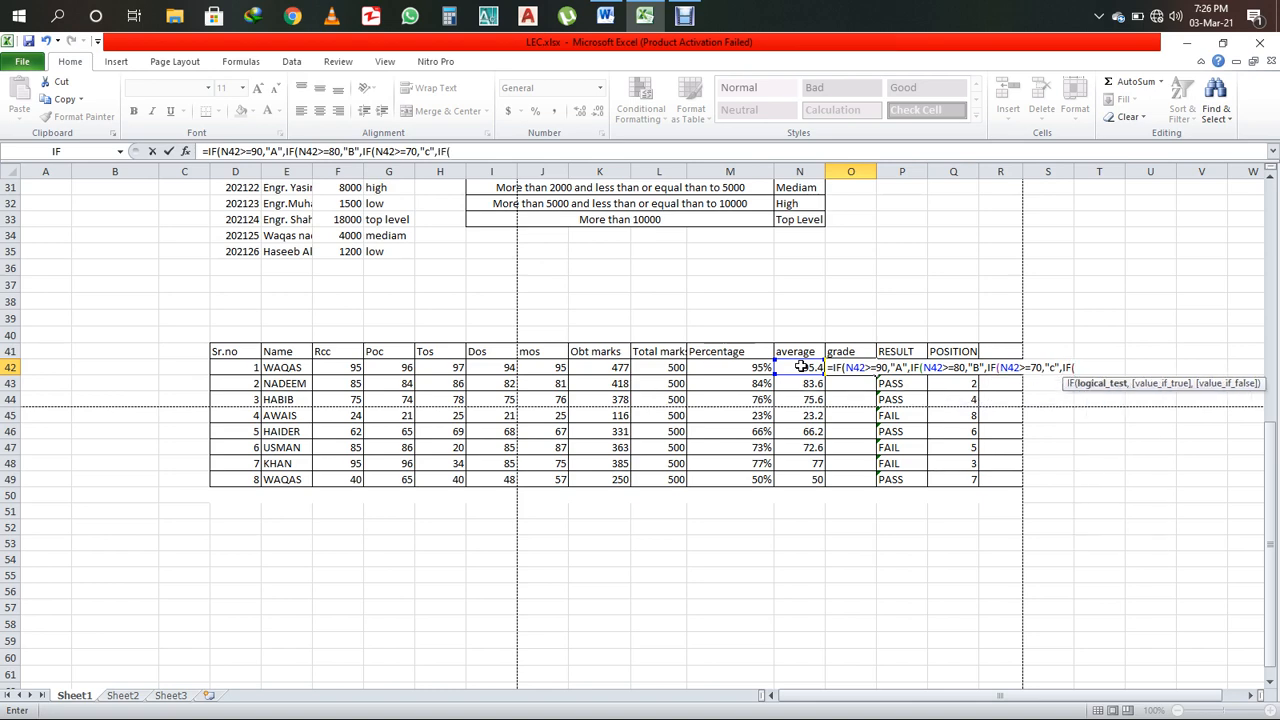
{"action": "left_click", "coordinate": [800, 367]}
{"action": "type", "text": ">=60,"}
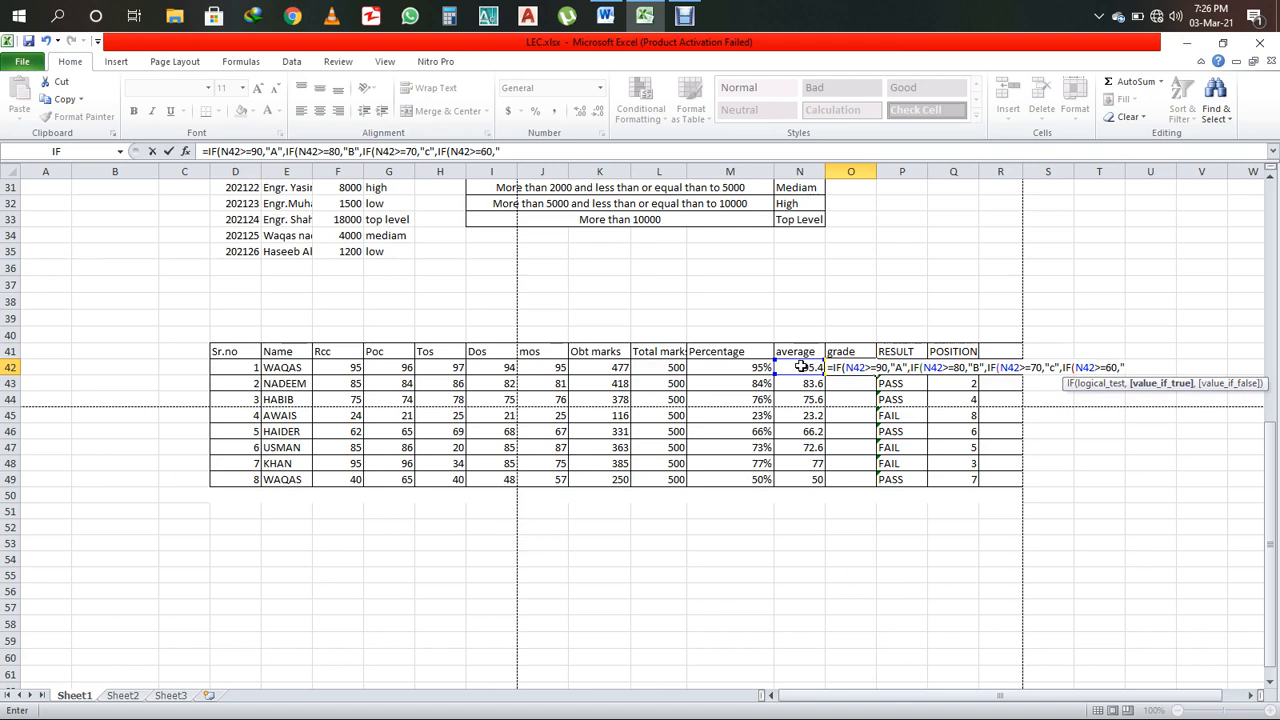
{"action": "type", "text": "\"d\",\""}
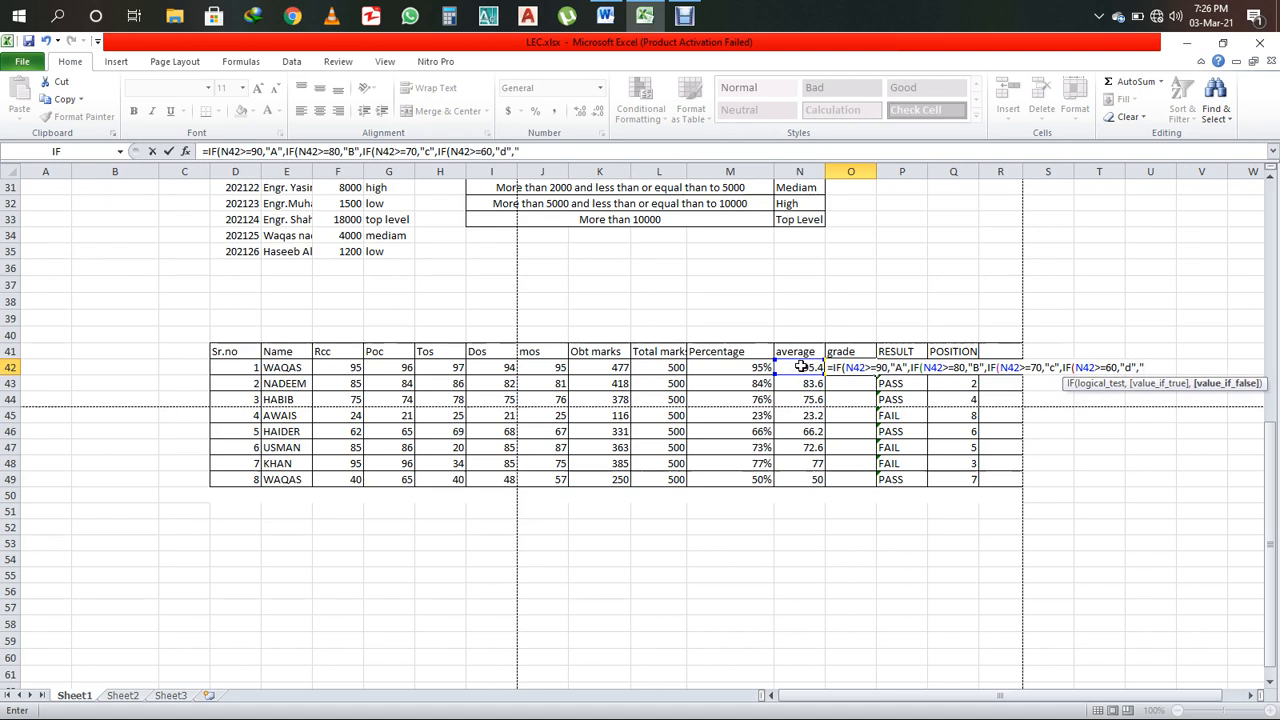
{"action": "type", "text": "f"}
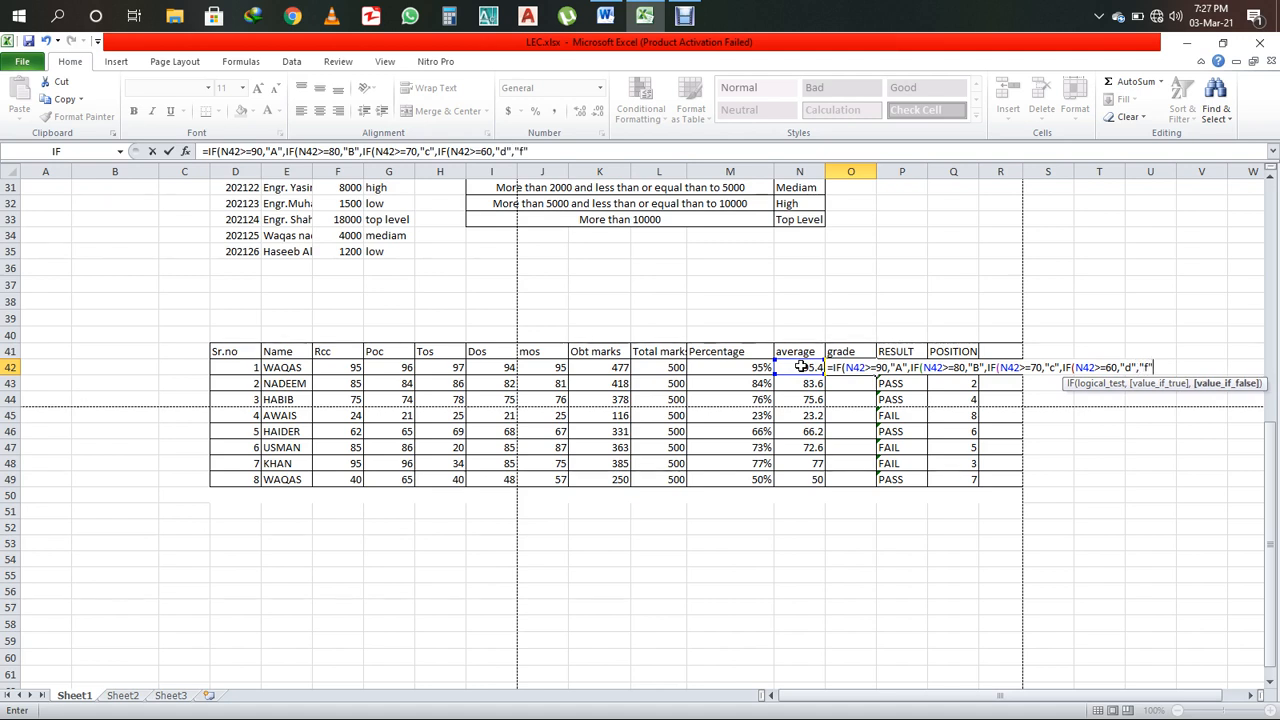
{"action": "type", "text": ")))"}
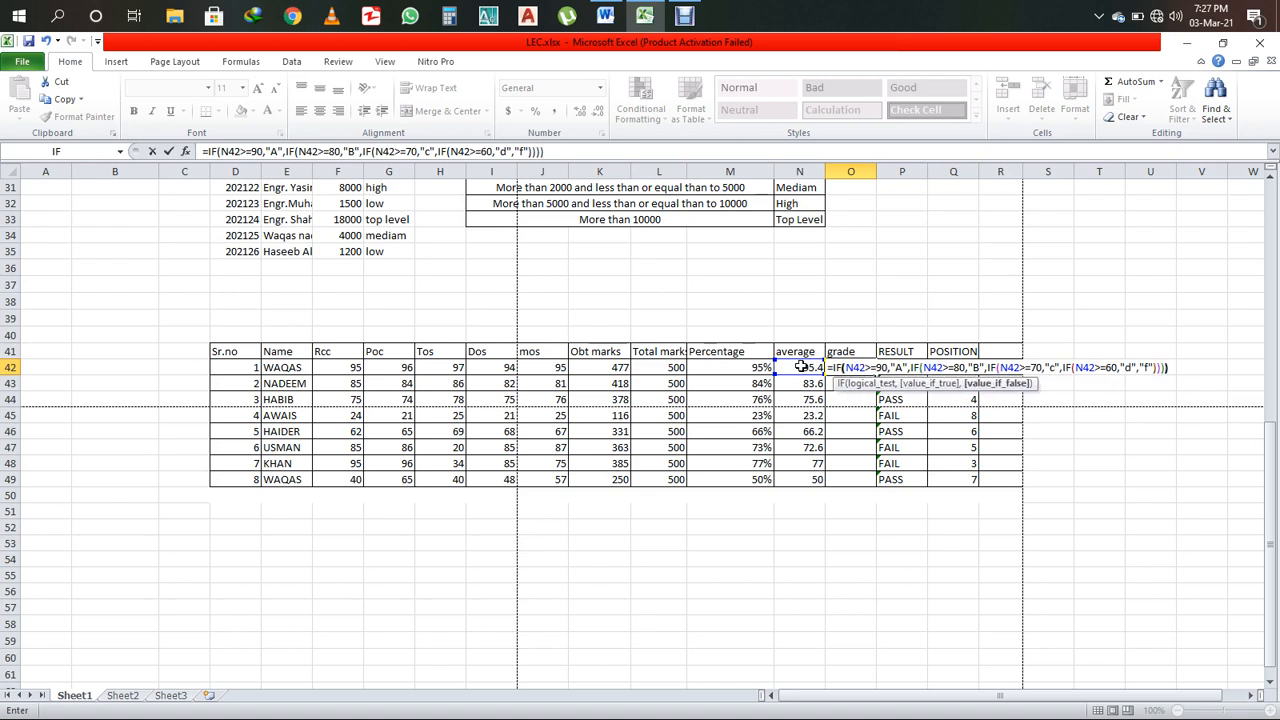
{"action": "key", "text": "Return"}
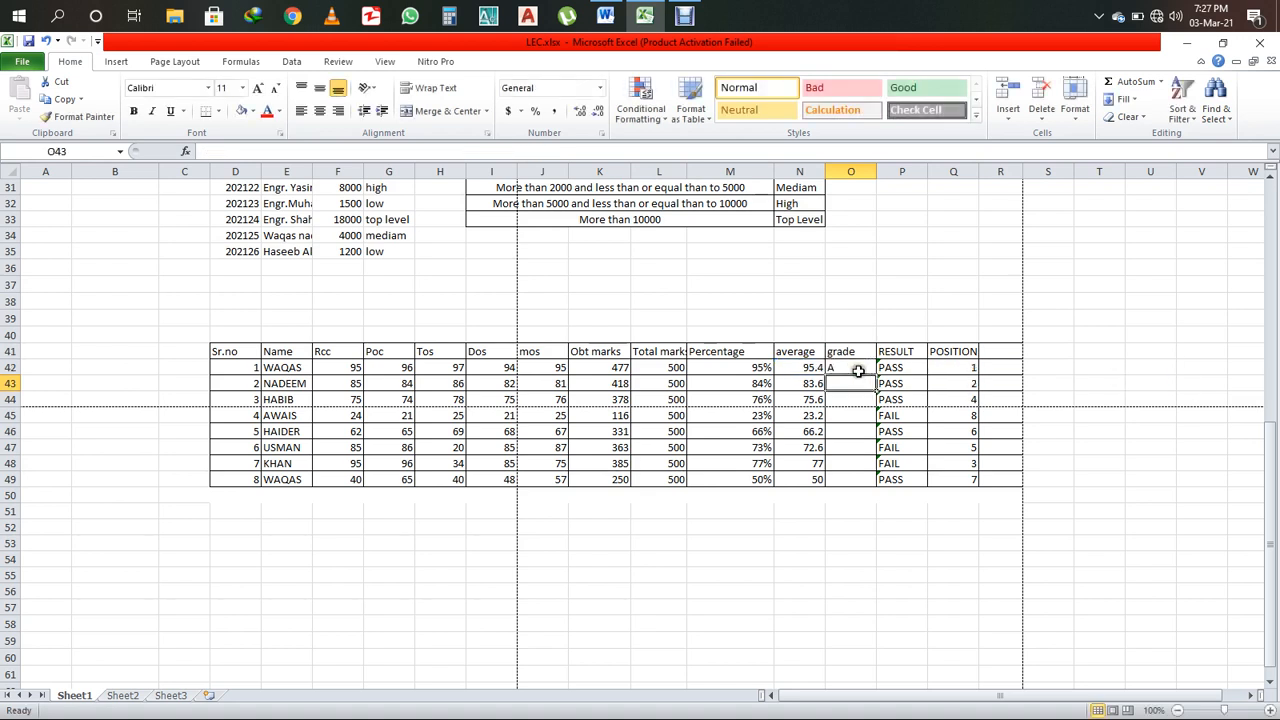
- Fill the grade formula from O42 down to O49 and check the copied formulas in O43:O49
{"action": "left_click", "coordinate": [858, 371]}
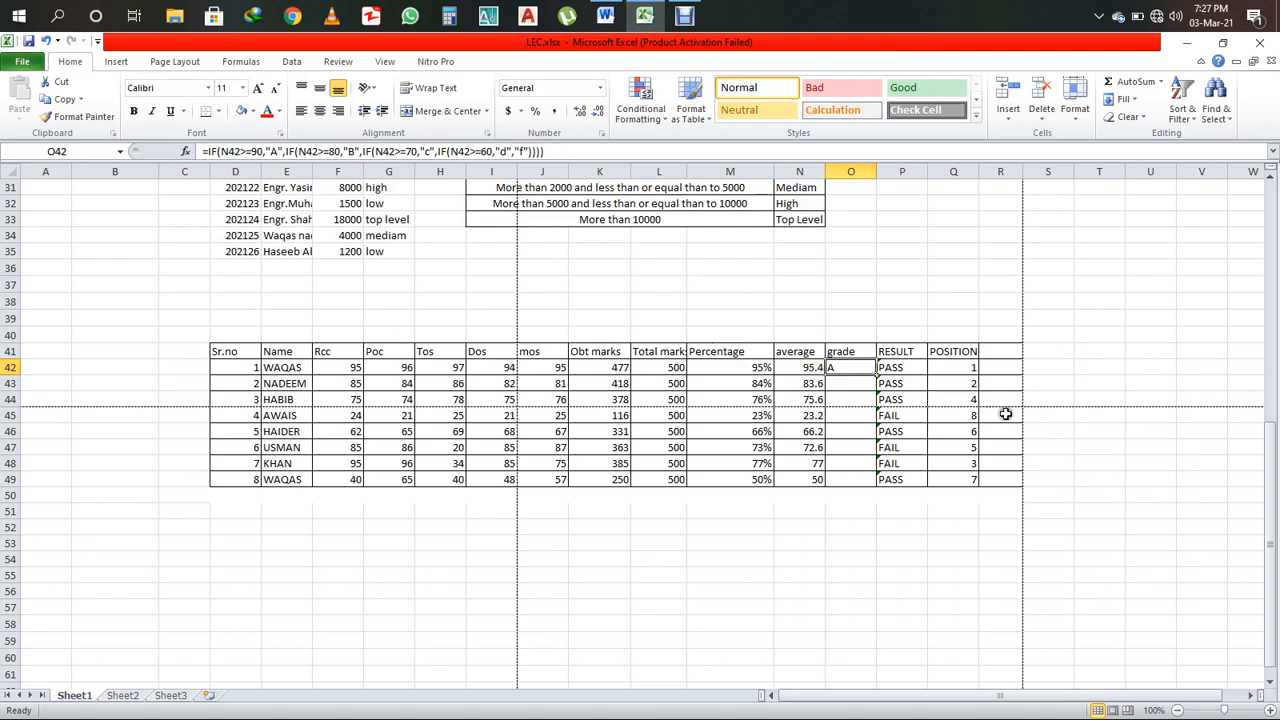
{"action": "left_click_drag", "start_coordinate": [875, 375], "coordinate": [864, 481]}
{"action": "left_click", "coordinate": [846, 376]}
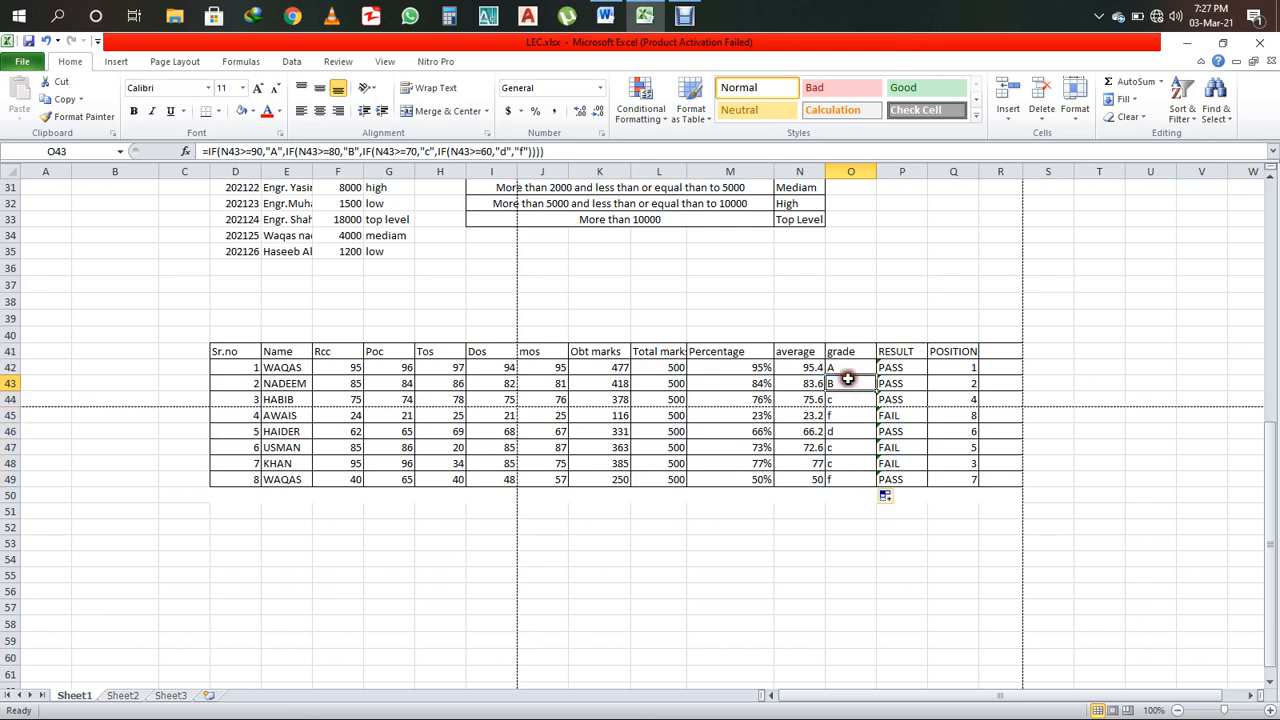
{"action": "left_click", "coordinate": [840, 403]}
{"action": "left_click", "coordinate": [842, 415]}
{"action": "left_click", "coordinate": [843, 431]}
{"action": "left_click", "coordinate": [845, 447]}
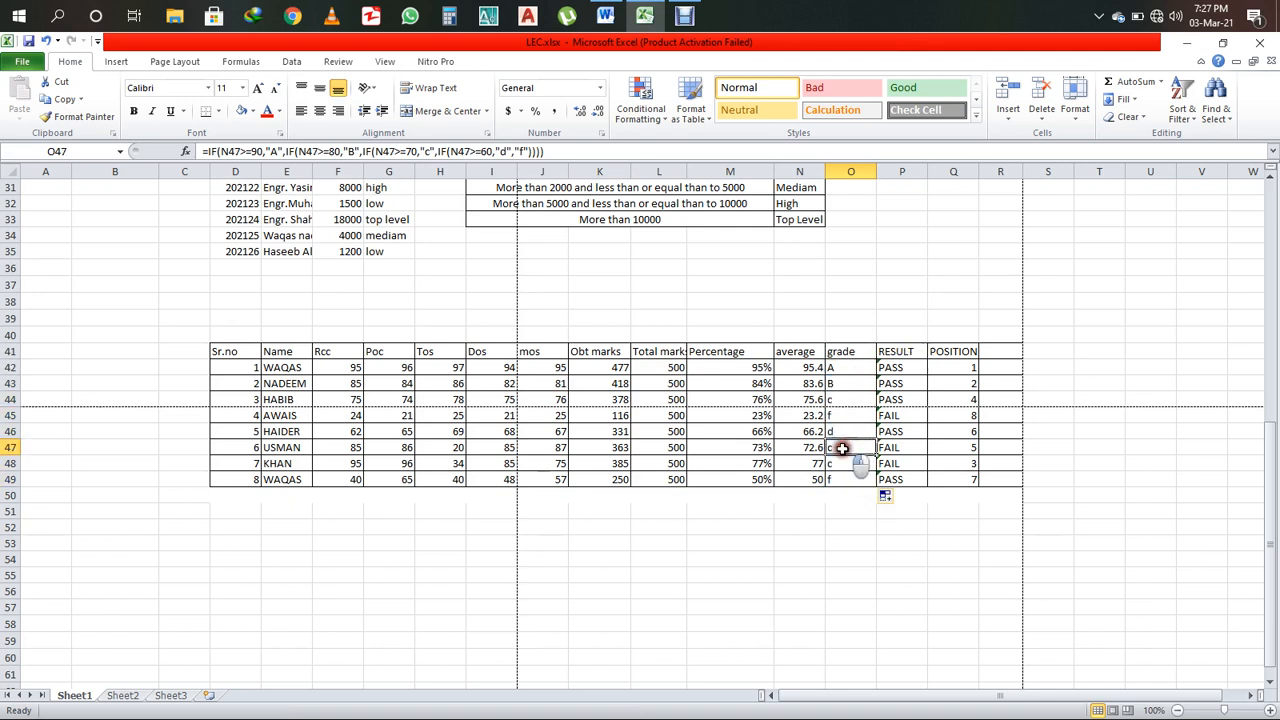
{"action": "left_click", "coordinate": [840, 465]}
{"action": "left_click", "coordinate": [840, 478]}
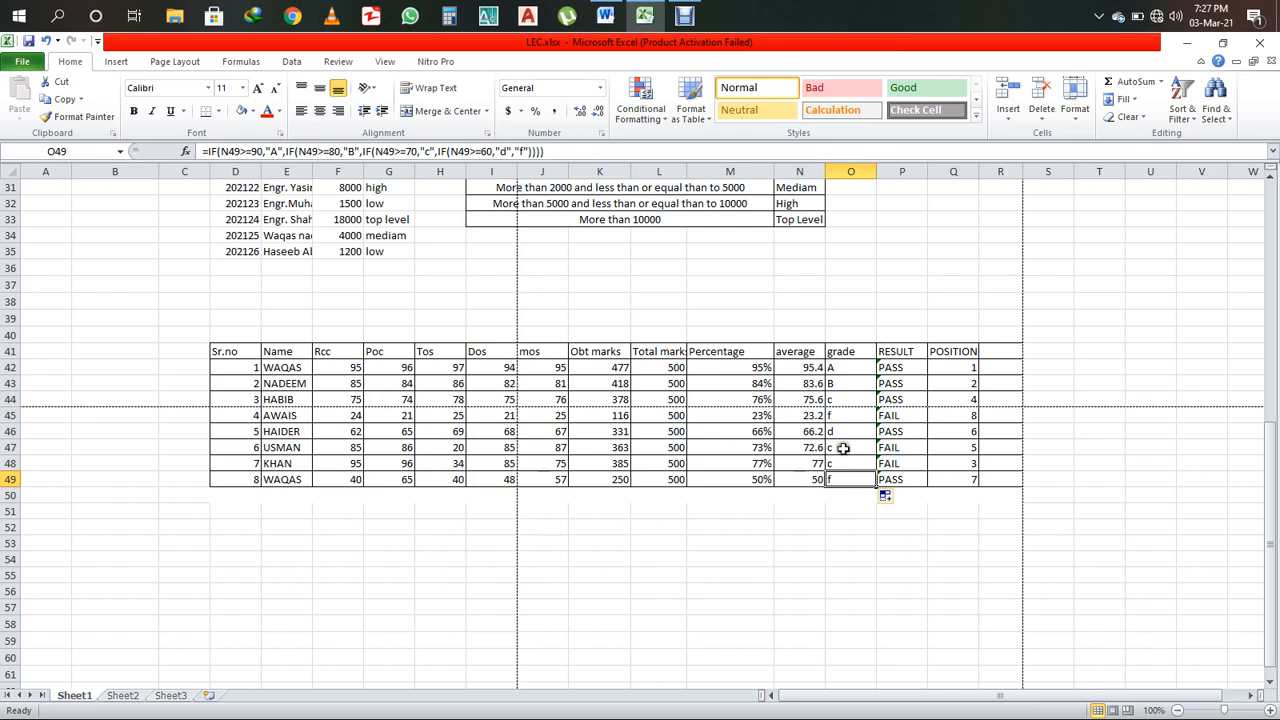
- Examine the cell range, pass condition and outcomes of the RESULT formula in P42
{"action": "left_click", "coordinate": [893, 370]}
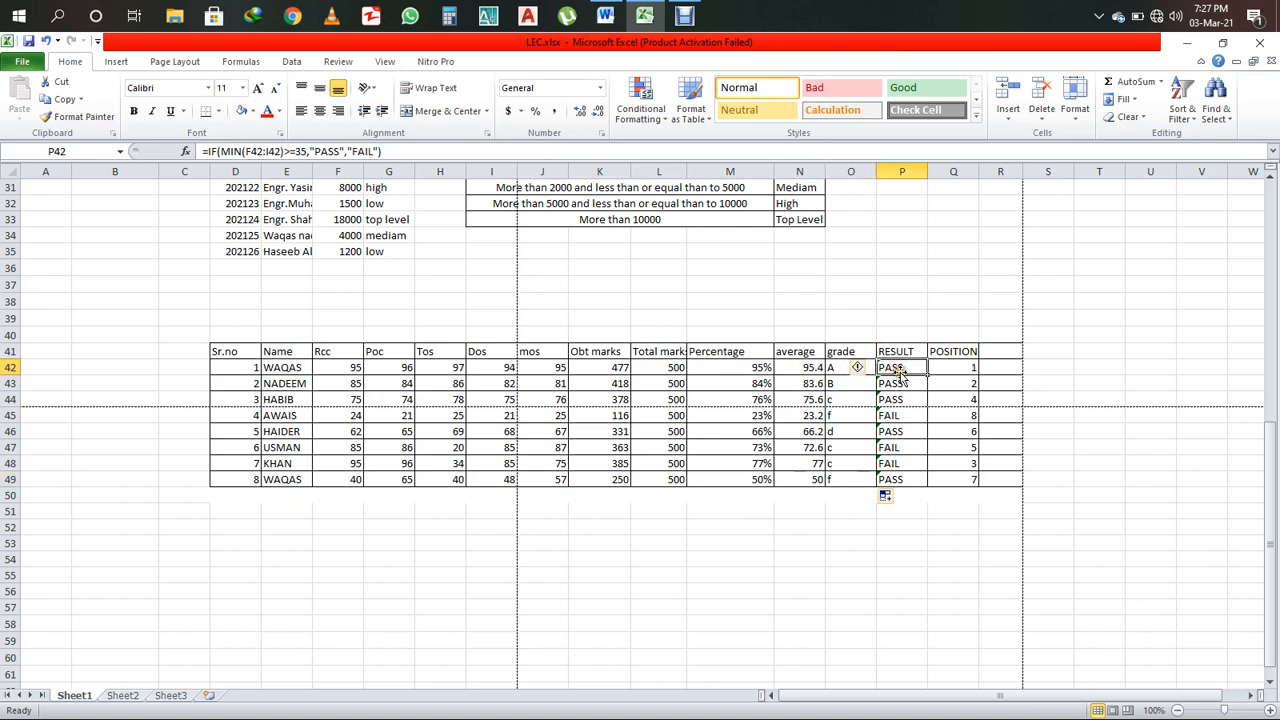
{"action": "double_click", "coordinate": [900, 368]}
{"action": "key", "text": "Escape"}
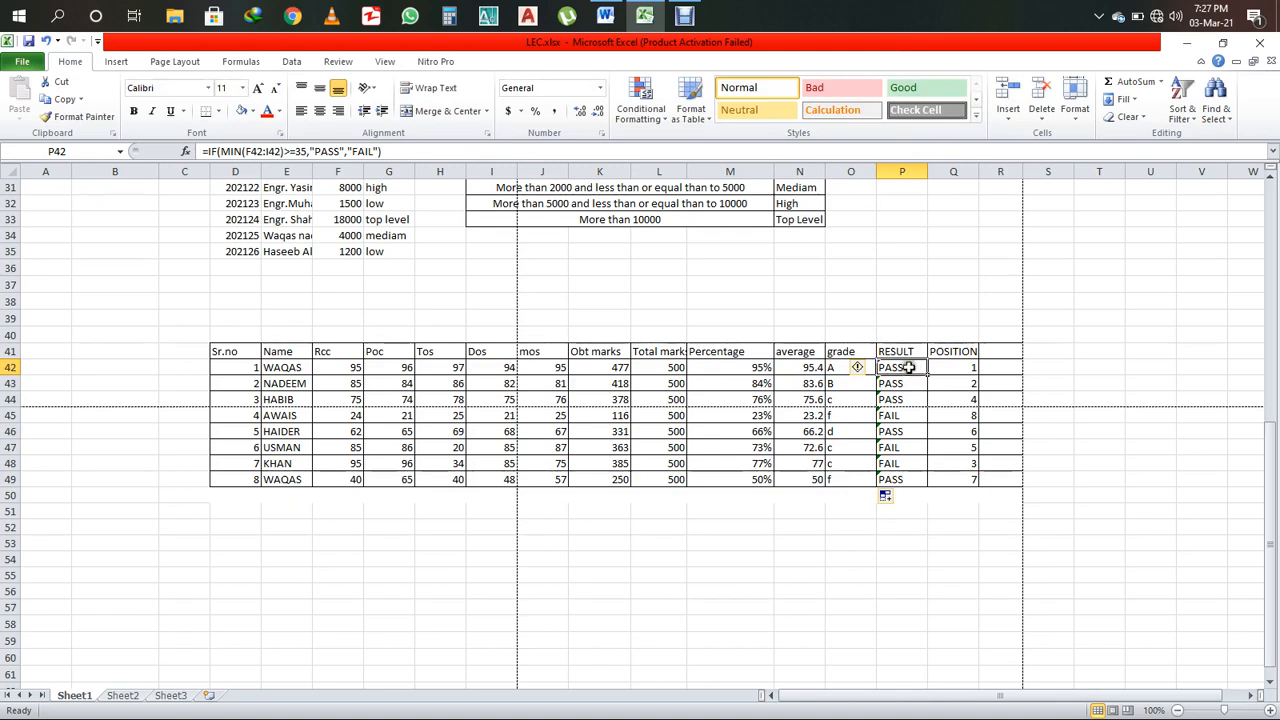
{"action": "double_click", "coordinate": [901, 367]}
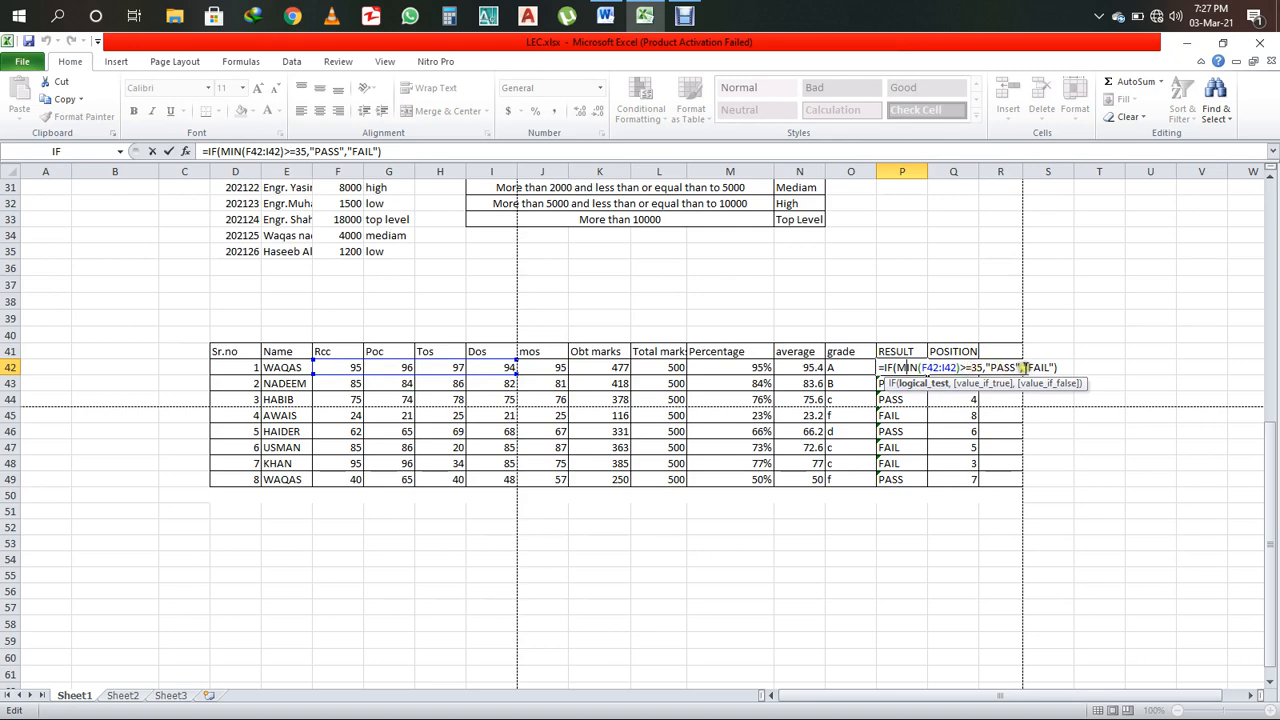
{"action": "key", "text": "ctrl+Return"}
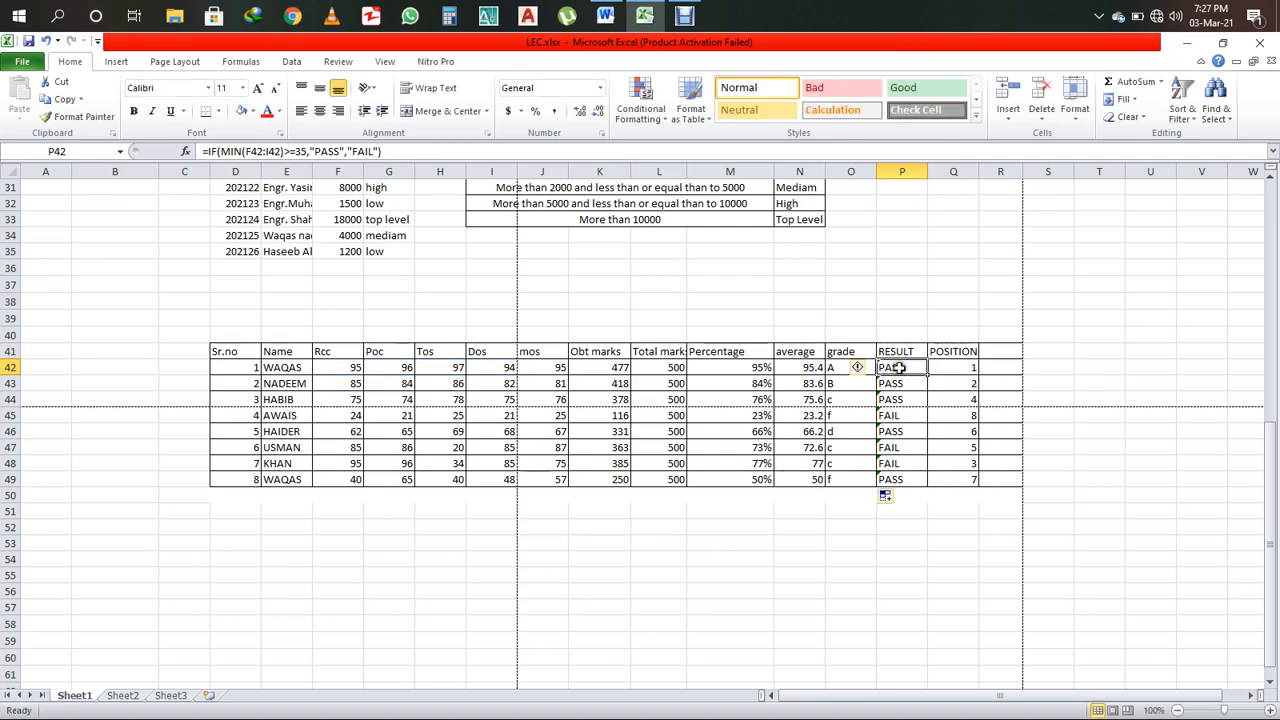
- Clear all the RESULT formulas from P42:P49
{"action": "key", "text": "Delete"}
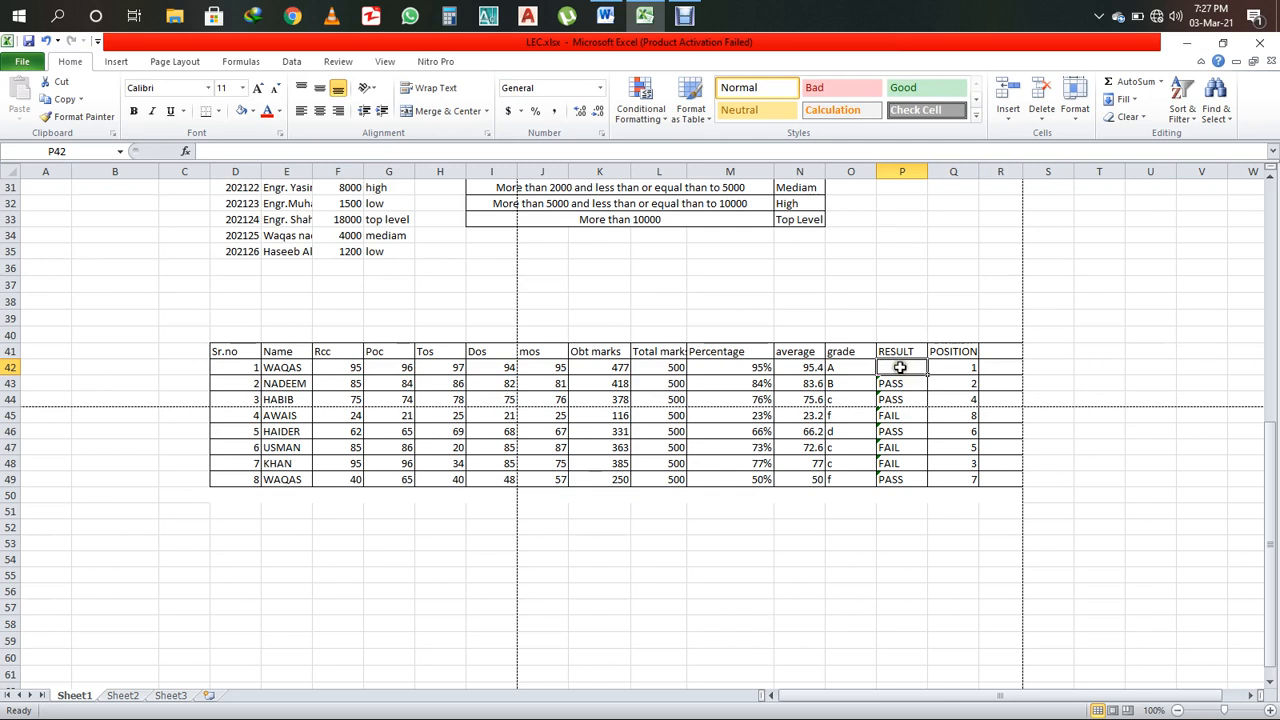
{"action": "left_click_drag", "start_coordinate": [899, 368], "coordinate": [907, 484]}
{"action": "key", "text": "Delete"}
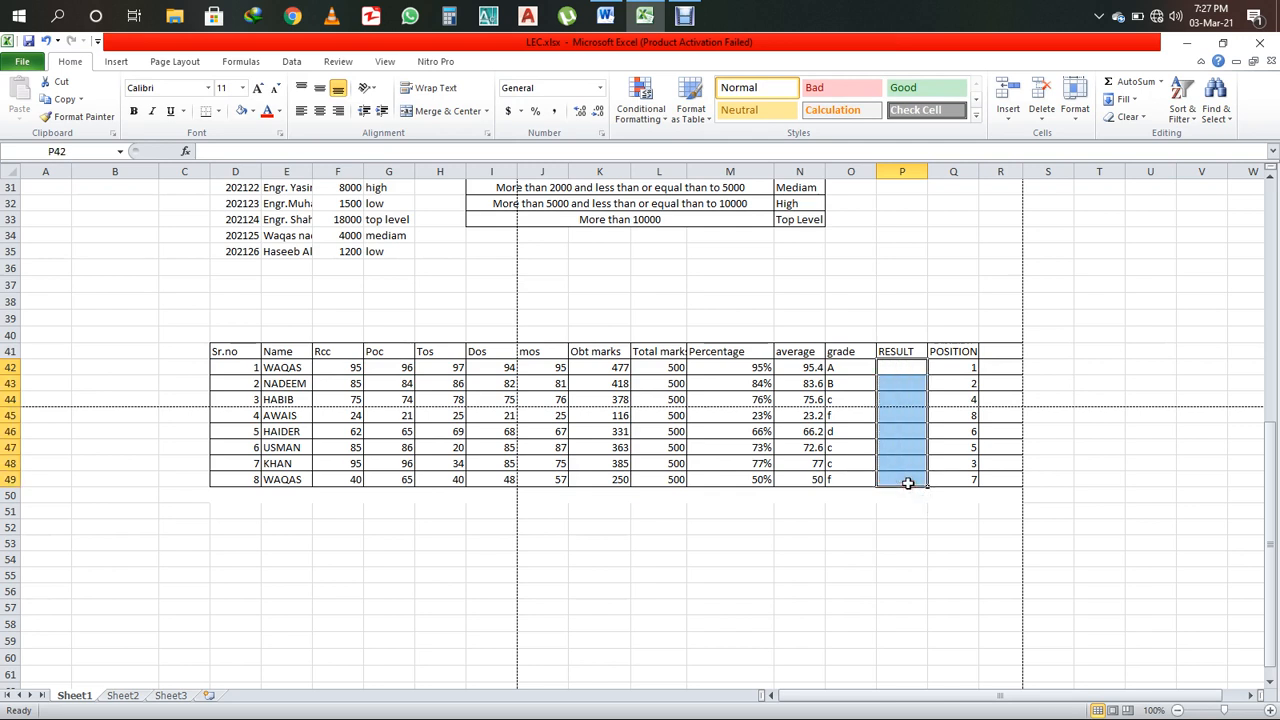
- Start an IF formula in P42 whose logical test takes the MIN of the marks in F42:J42
{"action": "left_click", "coordinate": [903, 368]}
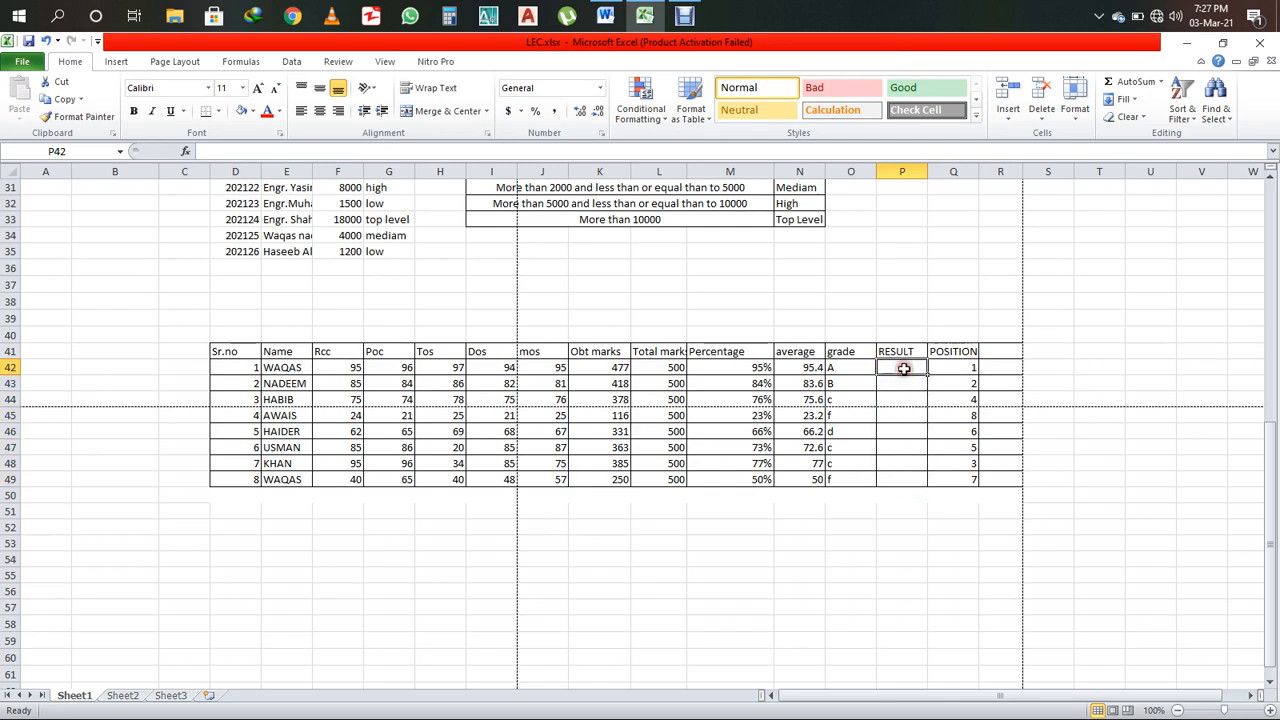
{"action": "double_click", "coordinate": [903, 369]}
{"action": "type", "text": "=if"}
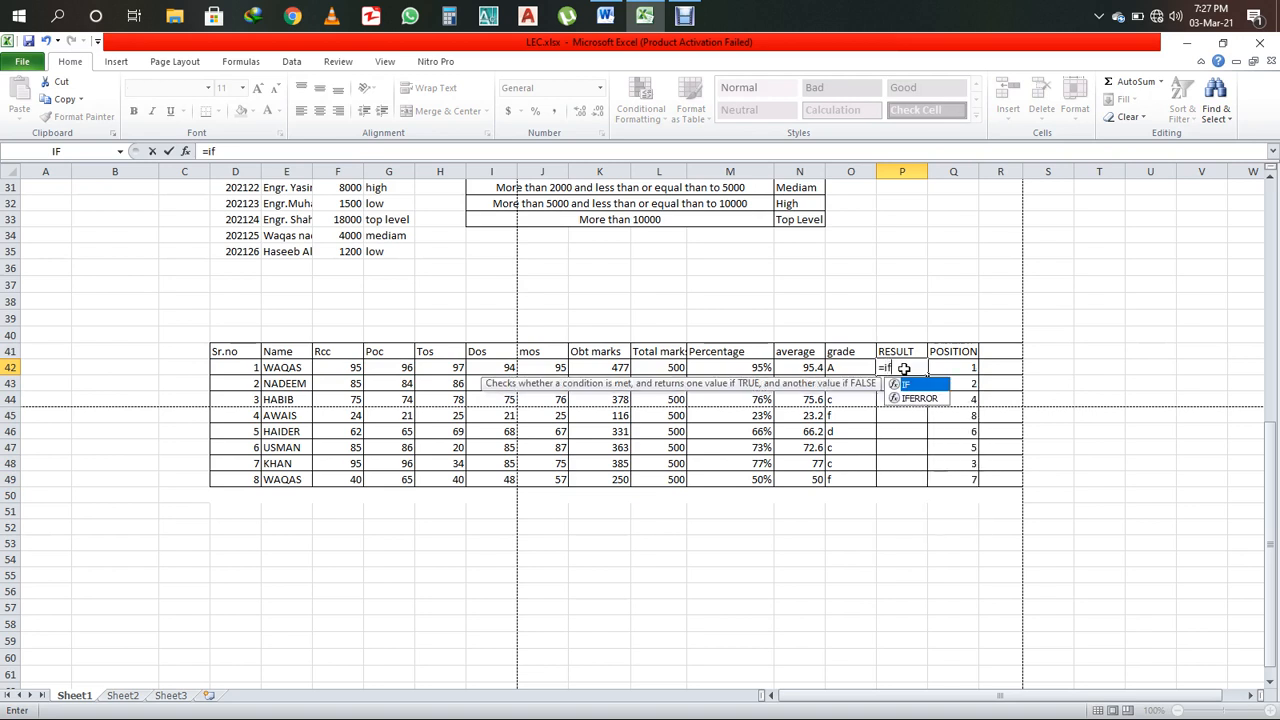
{"action": "key", "text": "Tab"}
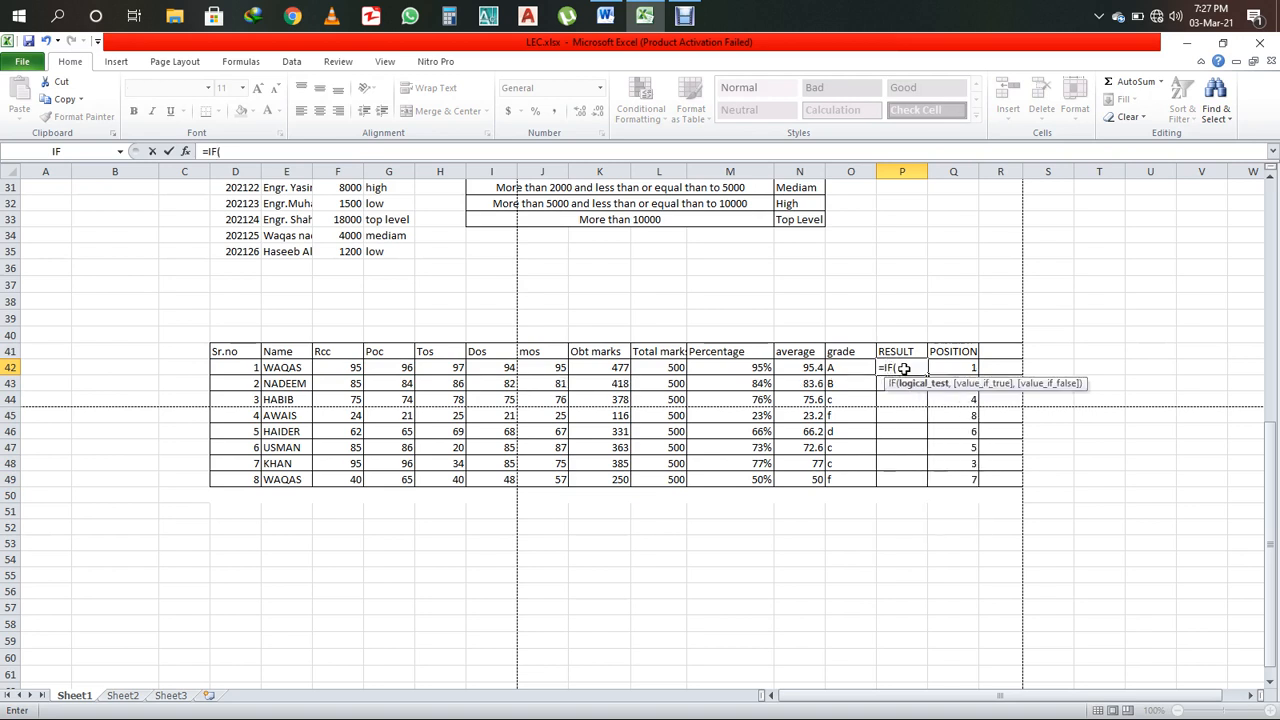
{"action": "type", "text": "min"}
{"action": "key", "text": "Tab"}
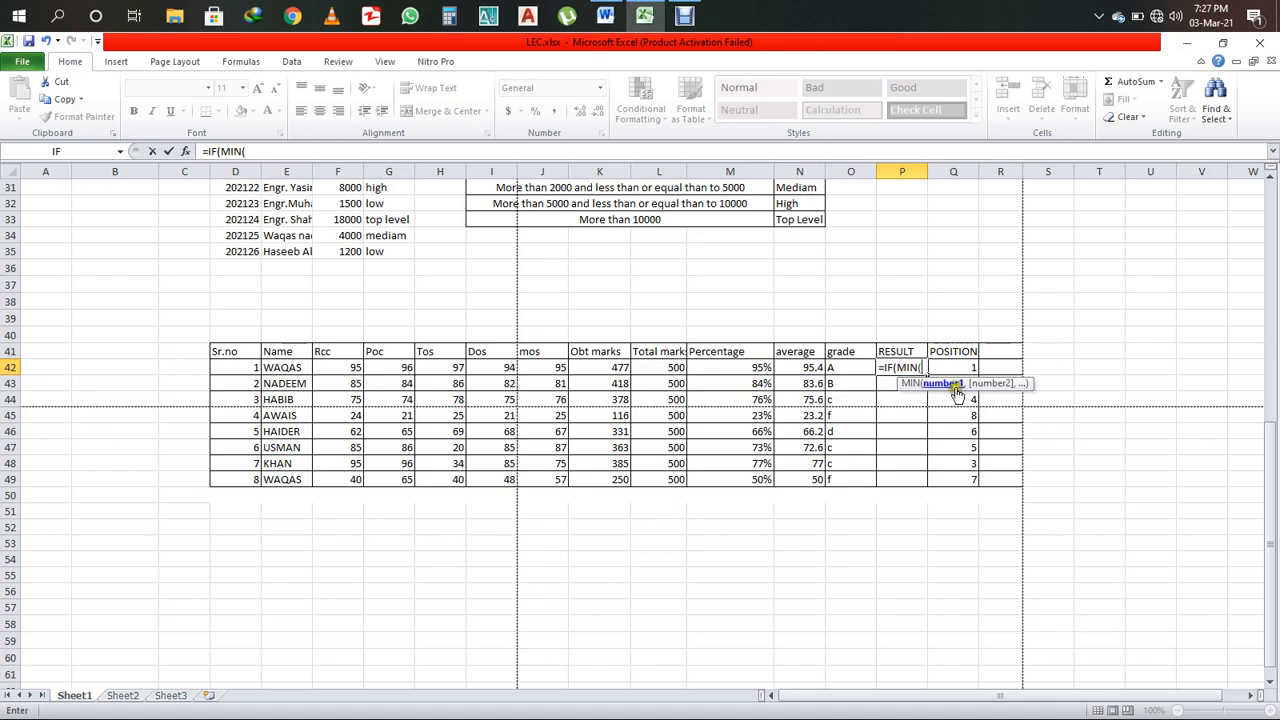
{"action": "left_click_drag", "start_coordinate": [333, 367], "coordinate": [545, 366]}
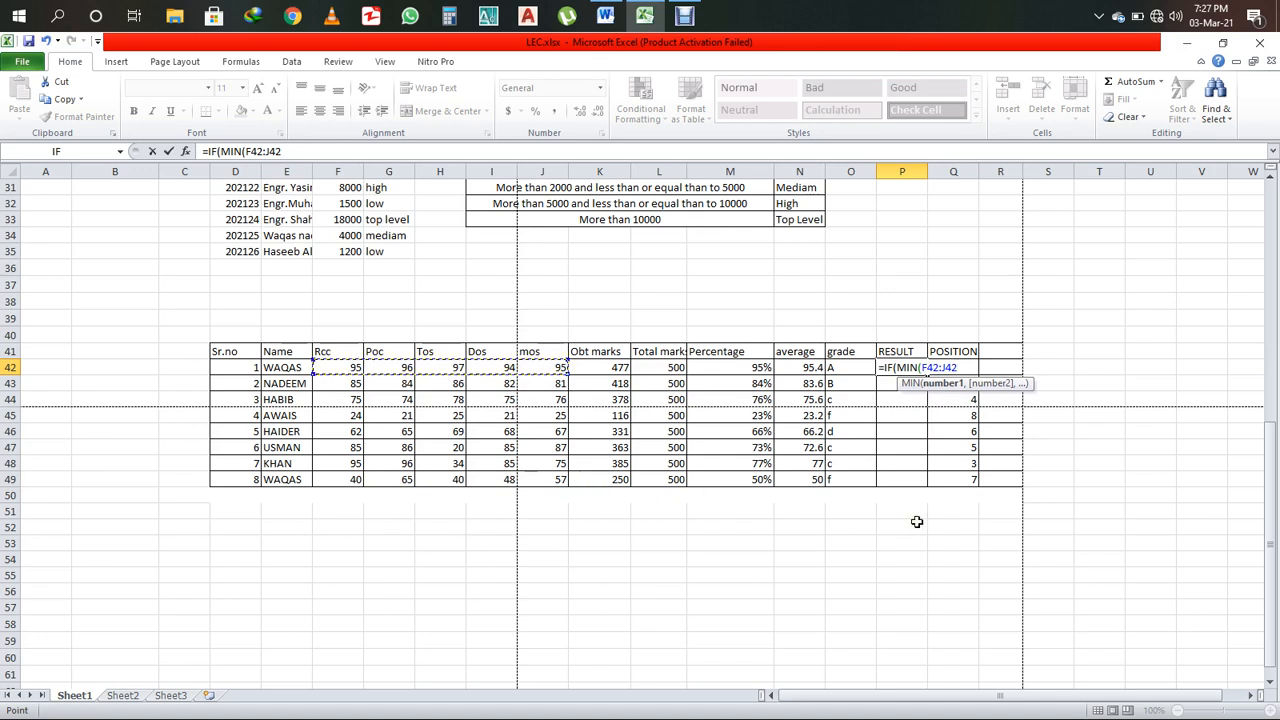
- Complete the P42 formula so it returns "pass" when the minimum mark is >=40, otherwise "fail"
{"action": "type", "text": ")>=3"}
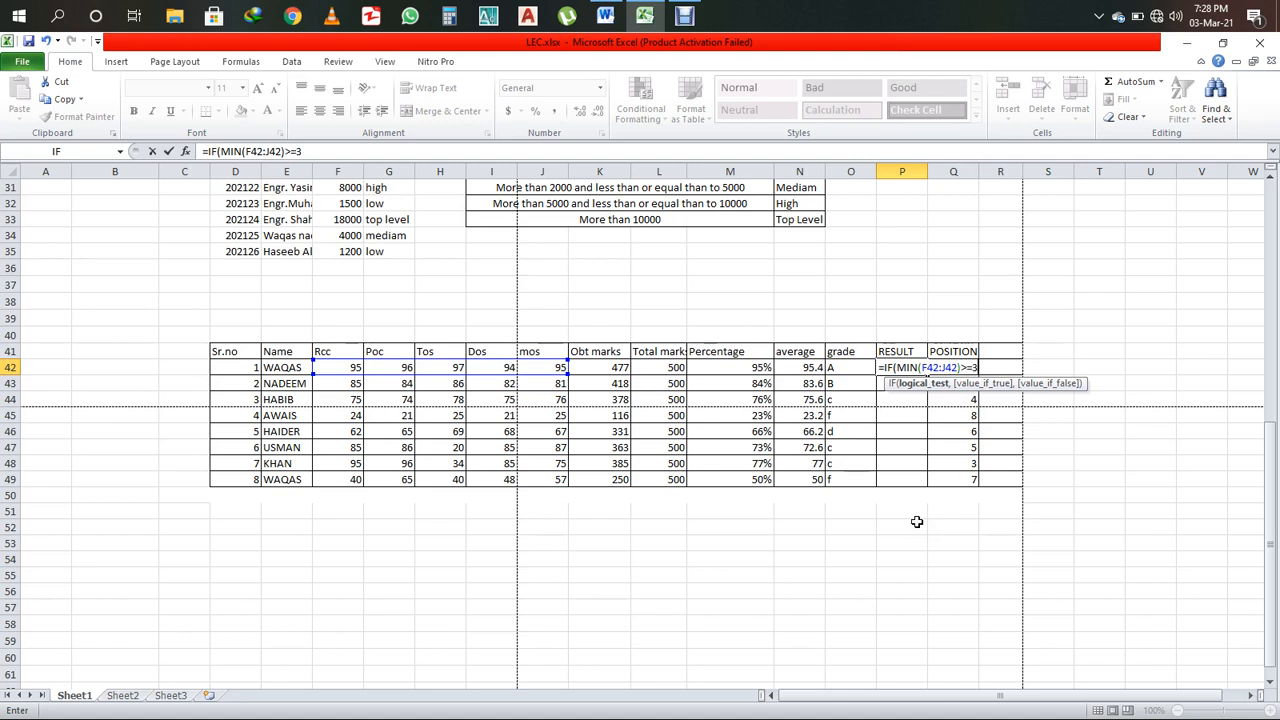
{"action": "key", "text": "BackSpace"}
{"action": "type", "text": "40,"}
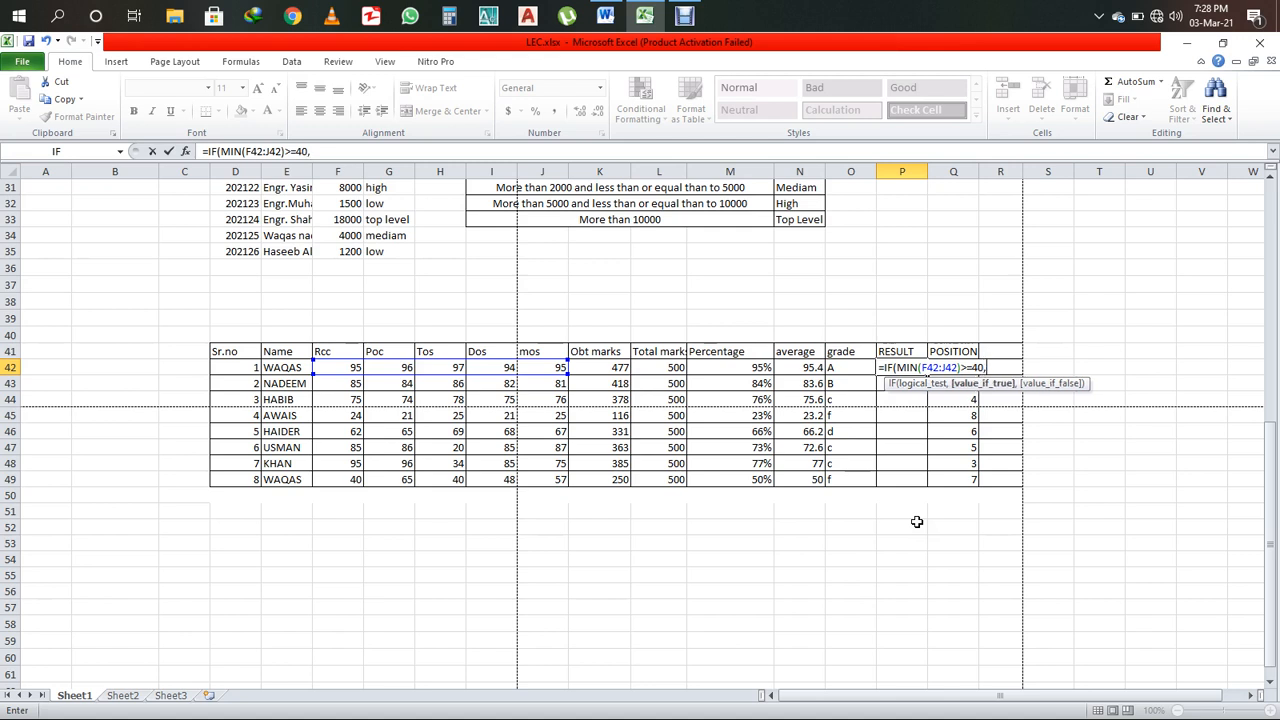
{"action": "type", "text": "\"pass\","}
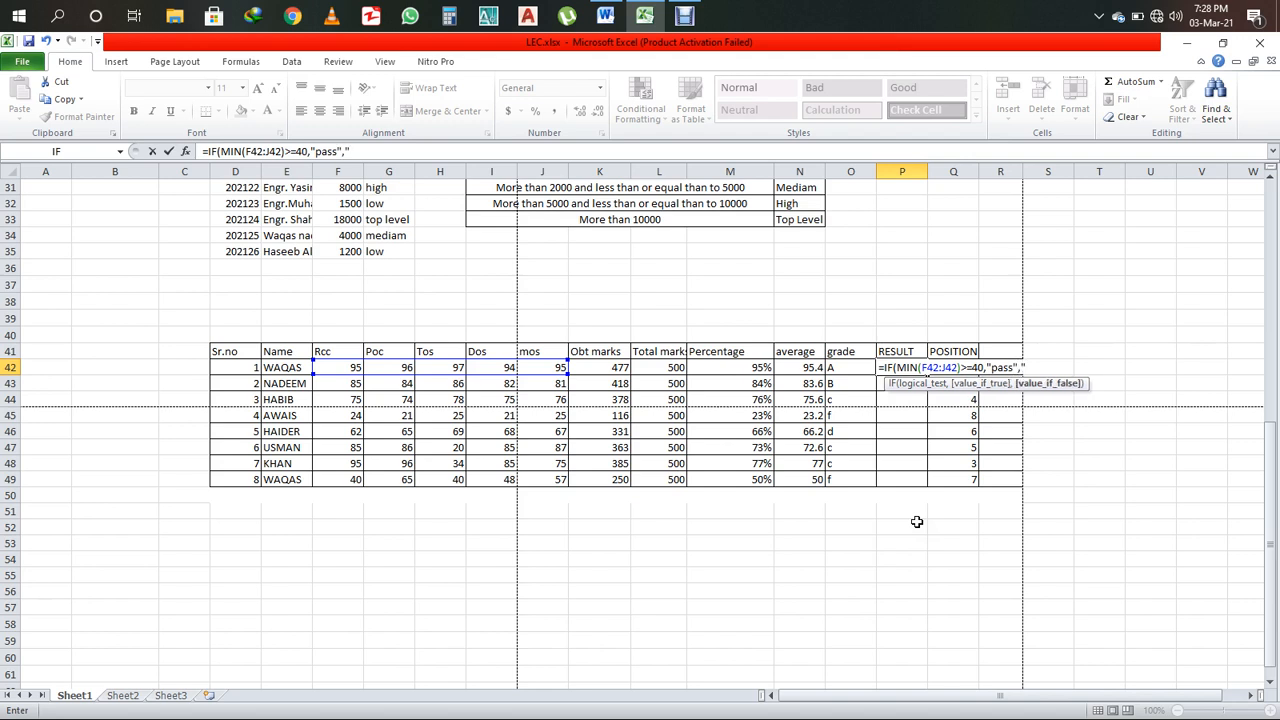
{"action": "type", "text": "\"fail\")"}
{"action": "key", "text": "Return"}
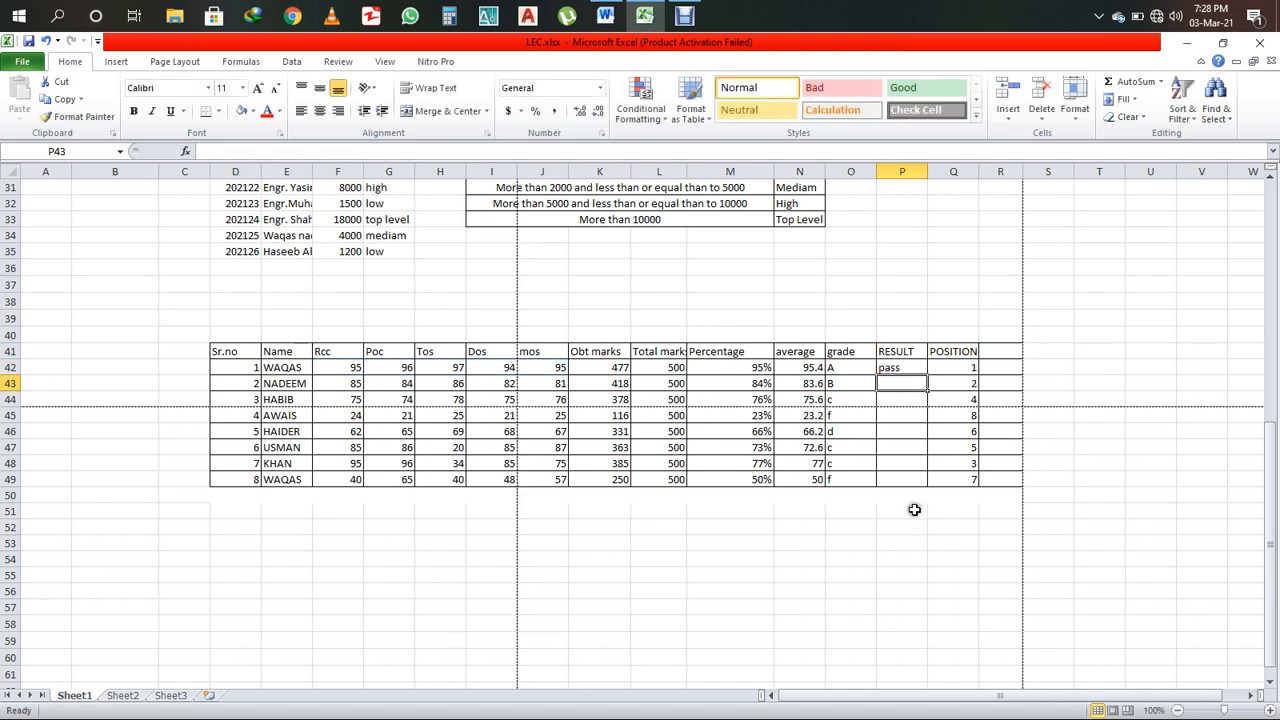
- Fill the RESULT formula from P42 down to P49 and check the copies in P45 and P47
{"action": "left_click", "coordinate": [903, 368]}
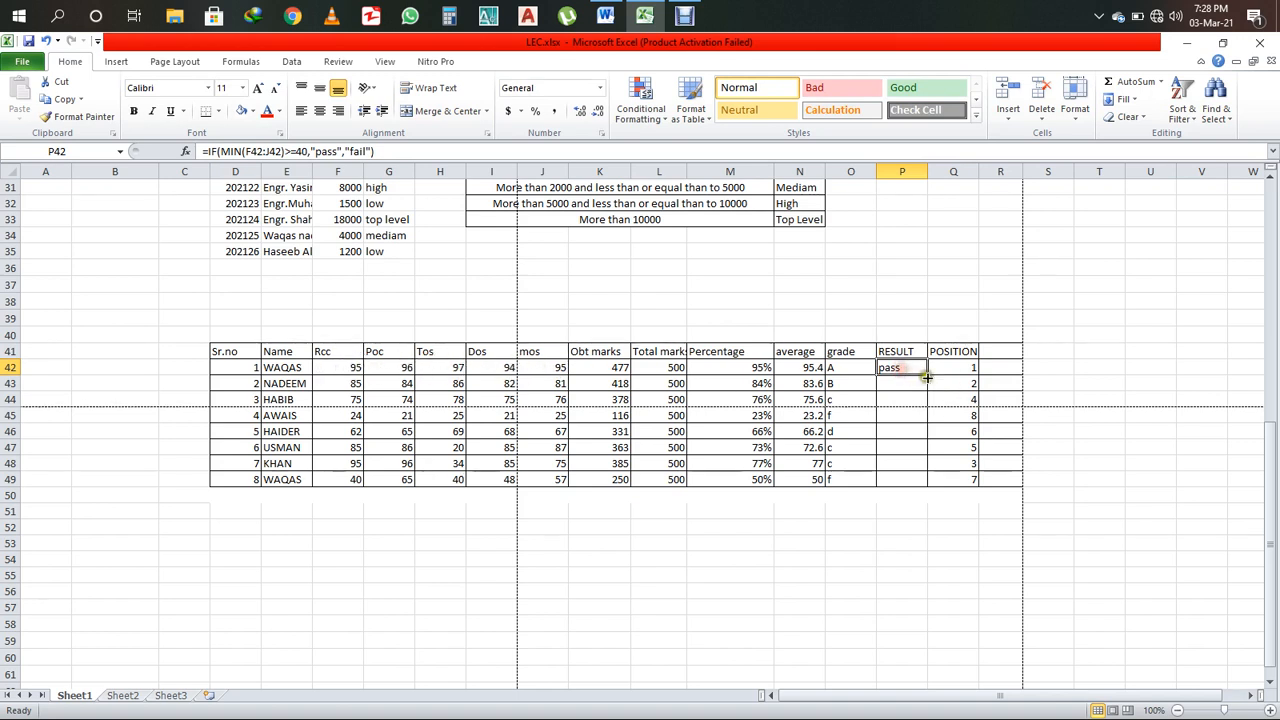
{"action": "left_click_drag", "start_coordinate": [928, 374], "coordinate": [929, 489]}
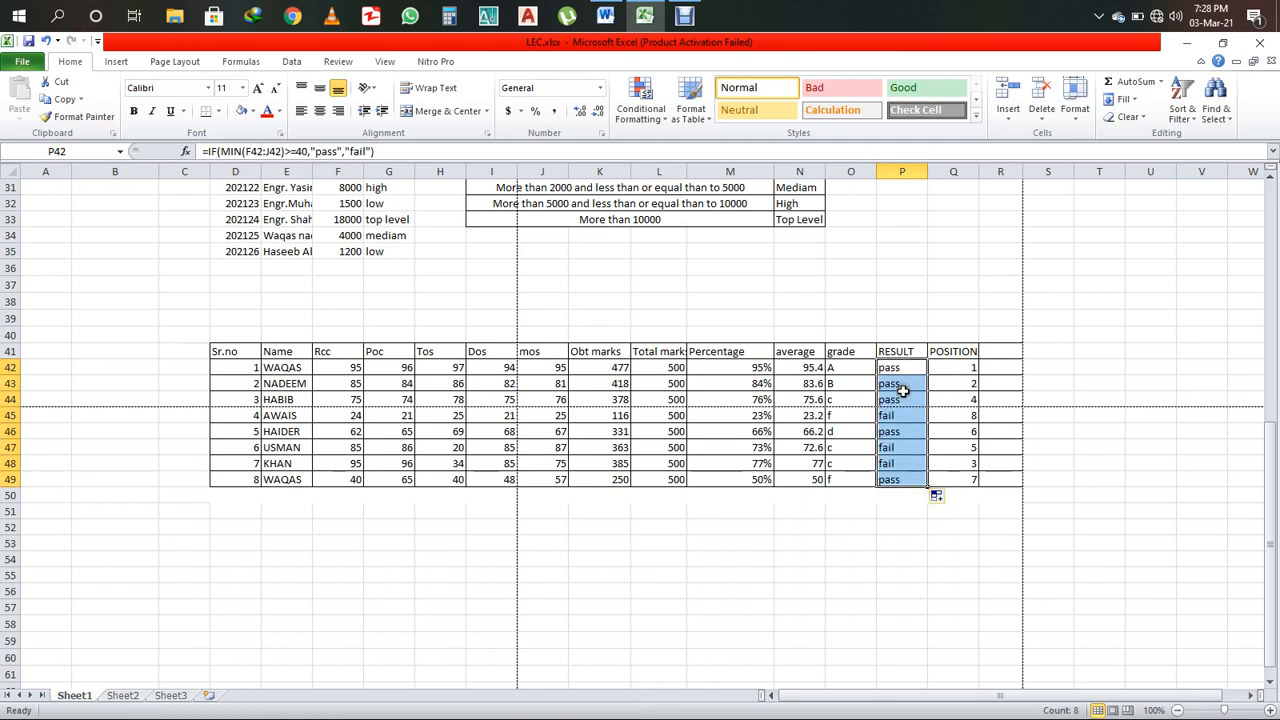
{"action": "left_click", "coordinate": [900, 415]}
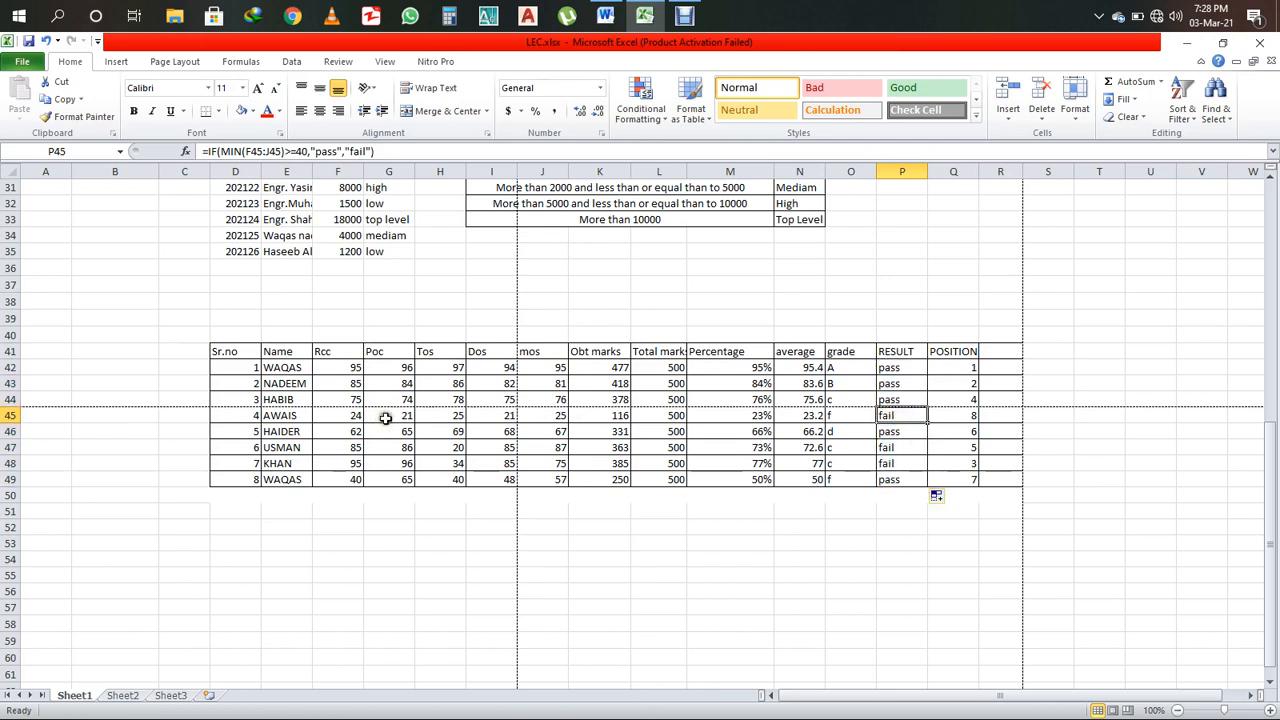
{"action": "left_click", "coordinate": [895, 447]}
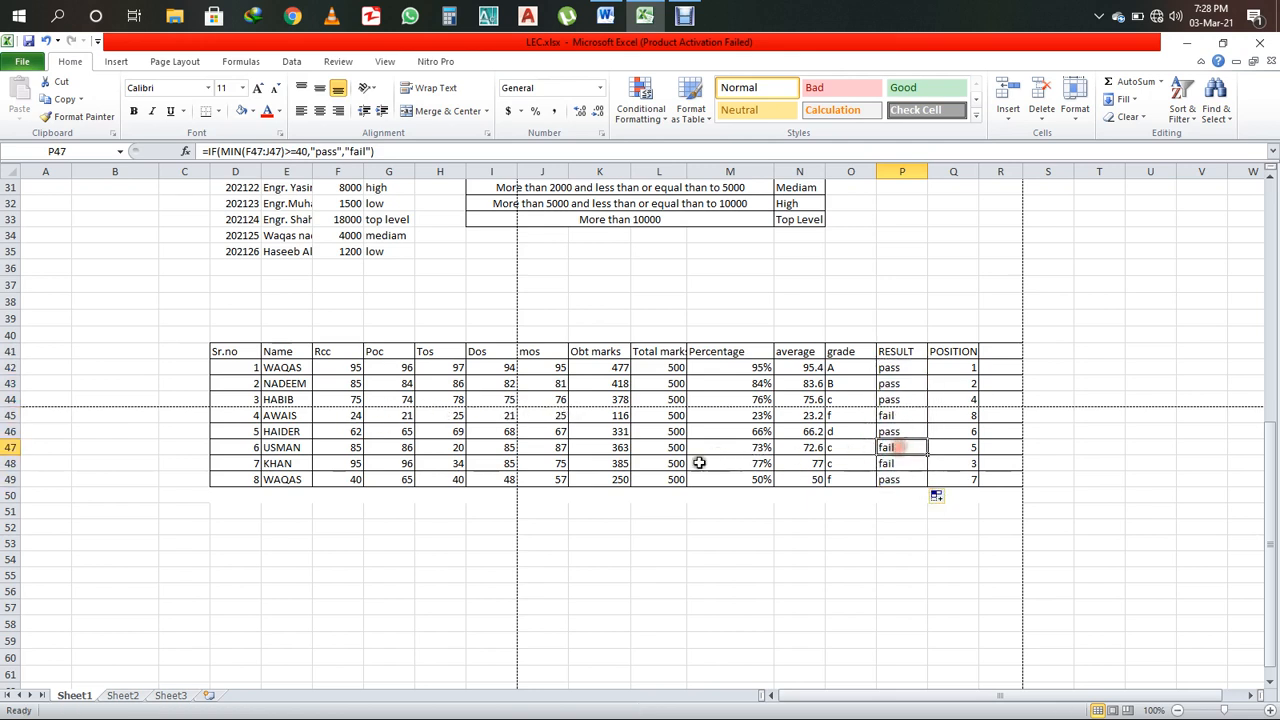
- Test the RESULT formula by setting the Tos mark in H47 to 50, and set the mark back to 20
{"action": "left_click", "coordinate": [447, 447]}
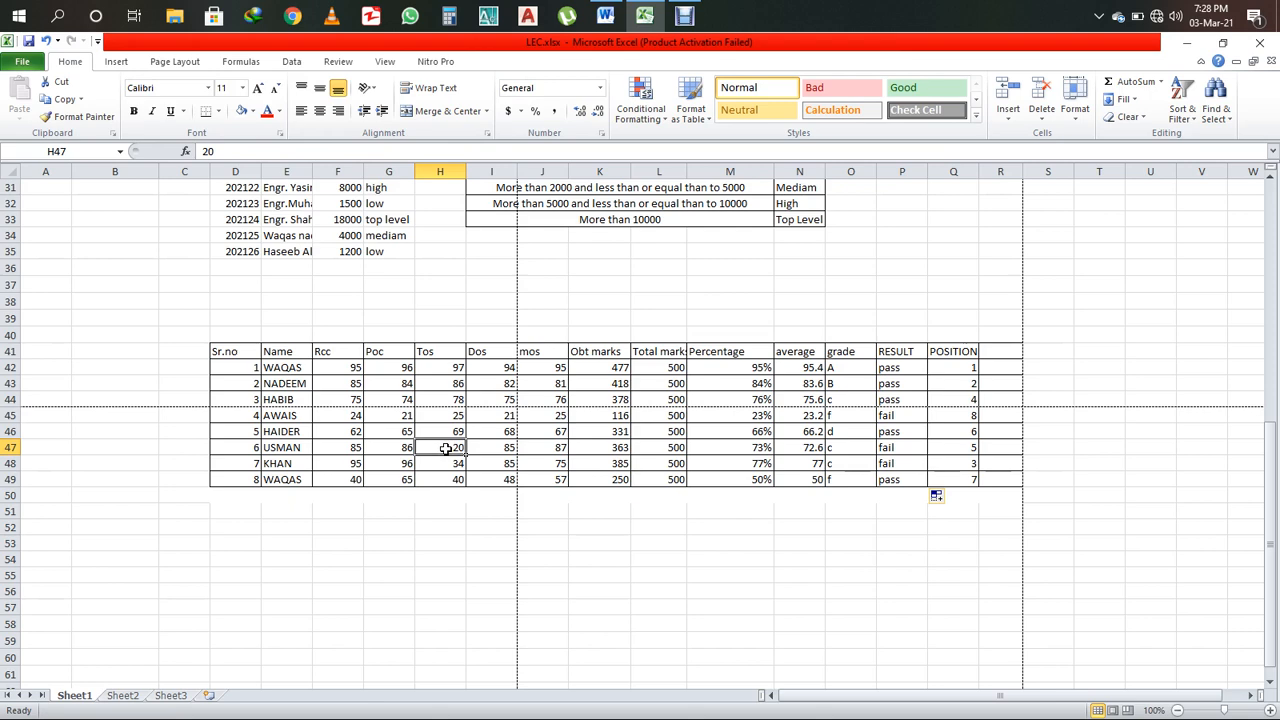
{"action": "type", "text": "5"}
{"action": "key", "text": "Return"}
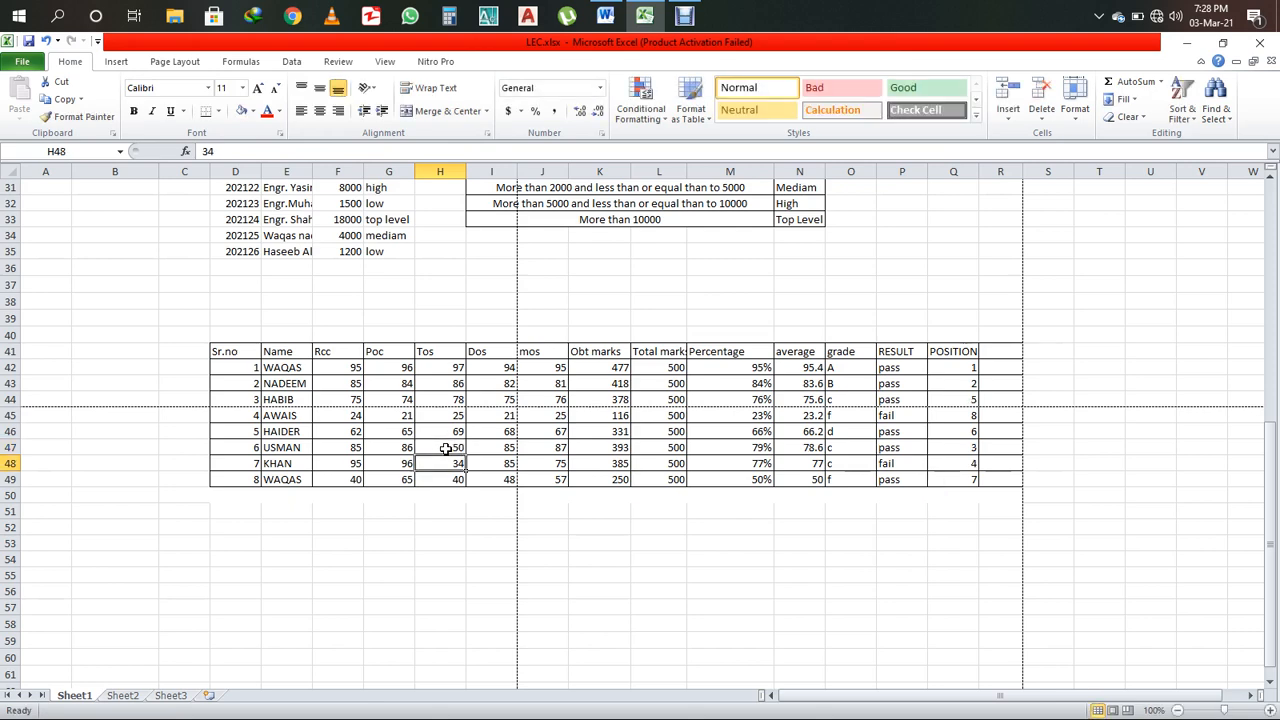
{"action": "left_click", "coordinate": [446, 449]}
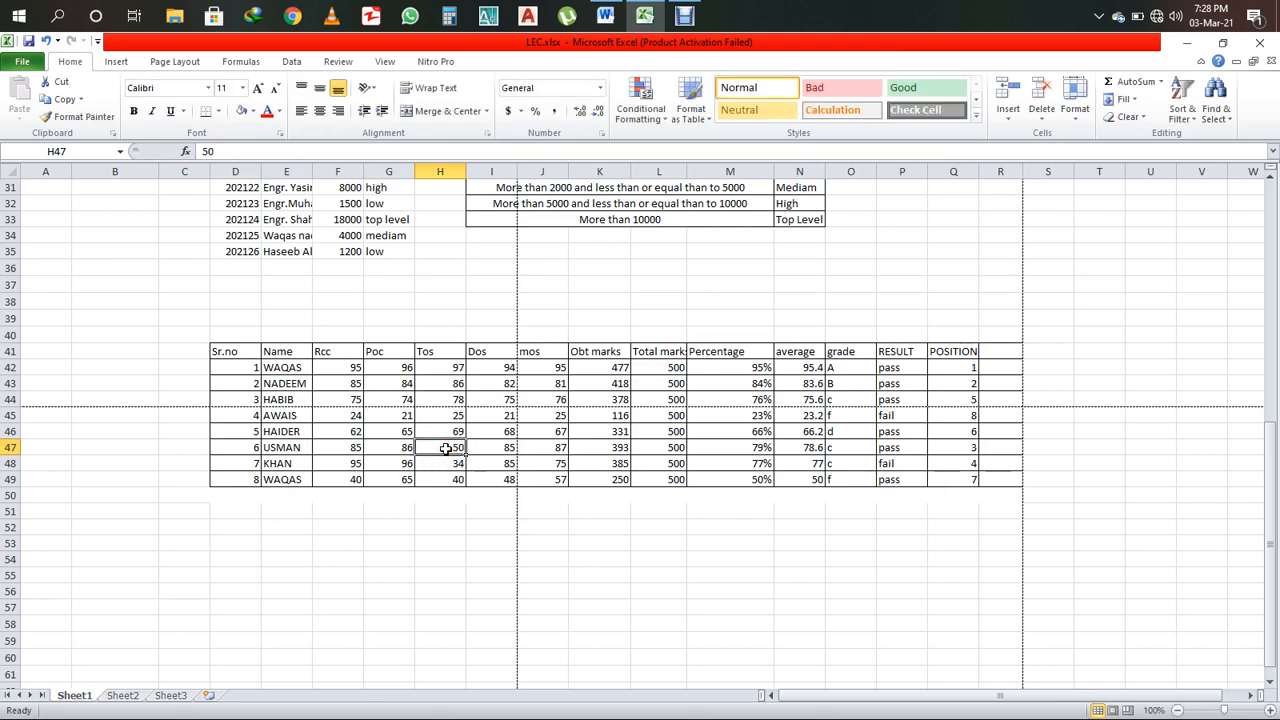
{"action": "type", "text": "20"}
{"action": "key", "text": "Return"}
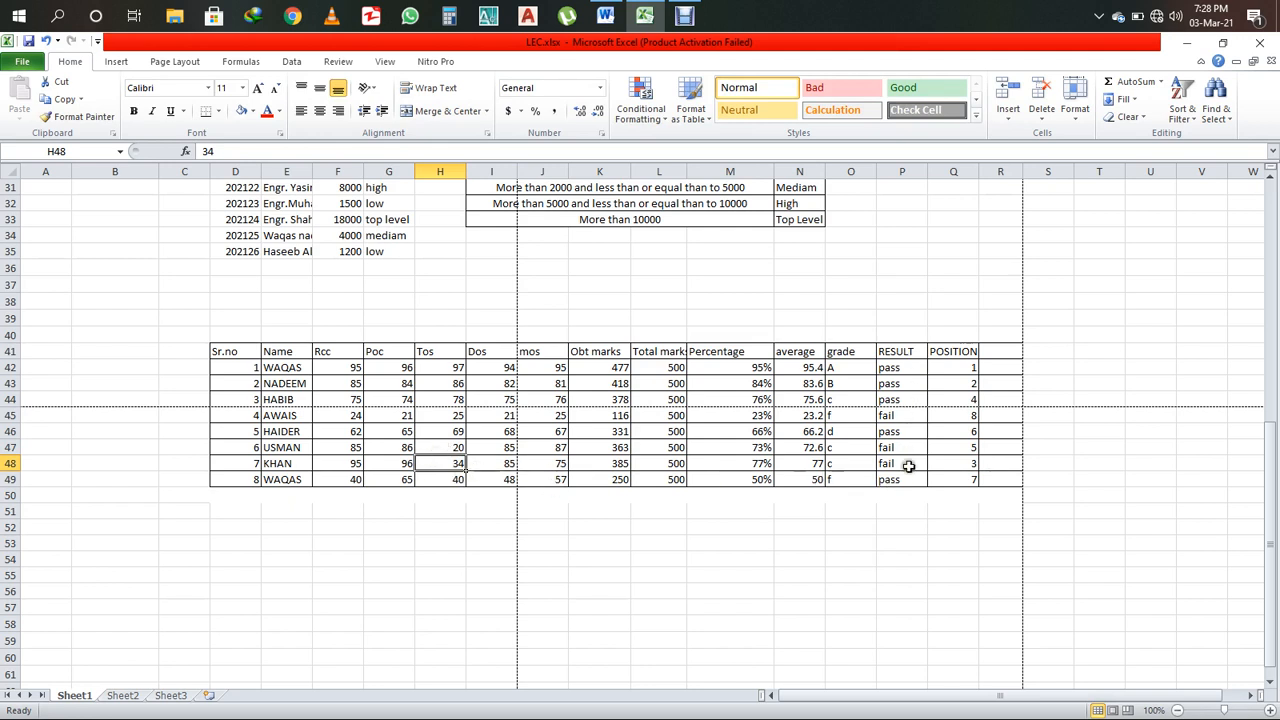
- Examine the RANK formula in Q42 and clear all the POSITION formulas from Q42:Q49
{"action": "left_click", "coordinate": [959, 368]}
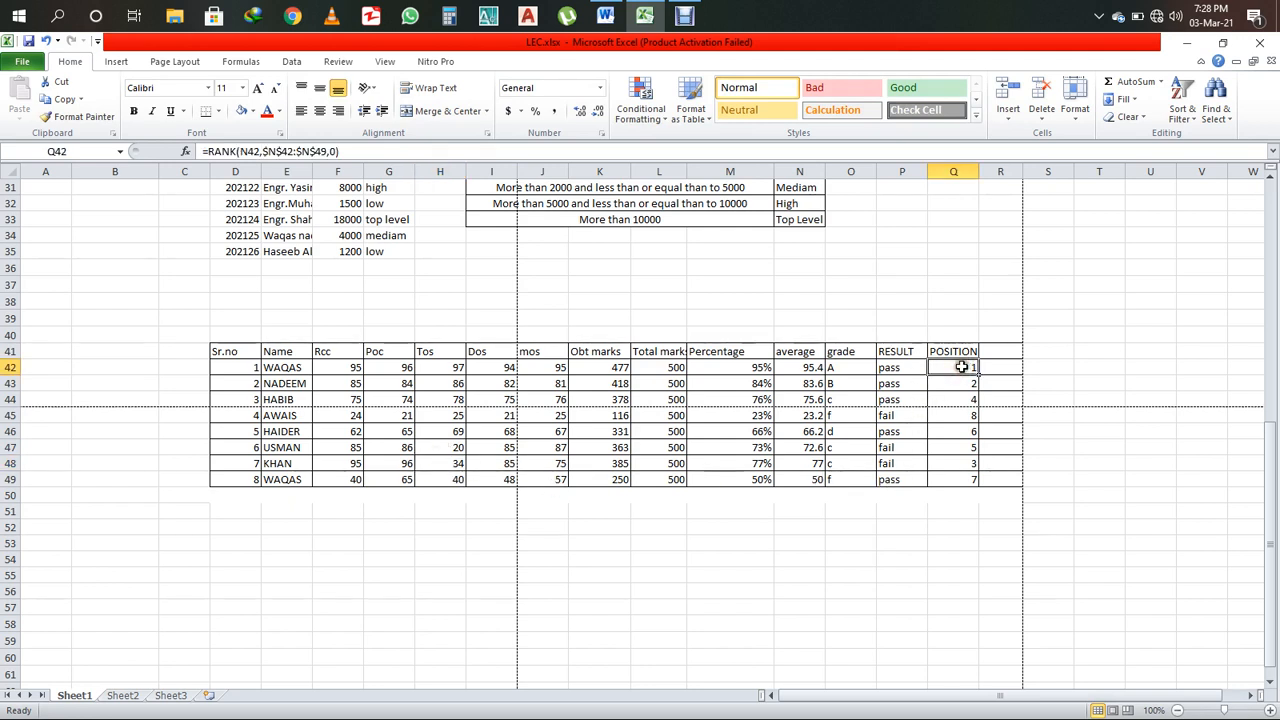
{"action": "double_click", "coordinate": [958, 367]}
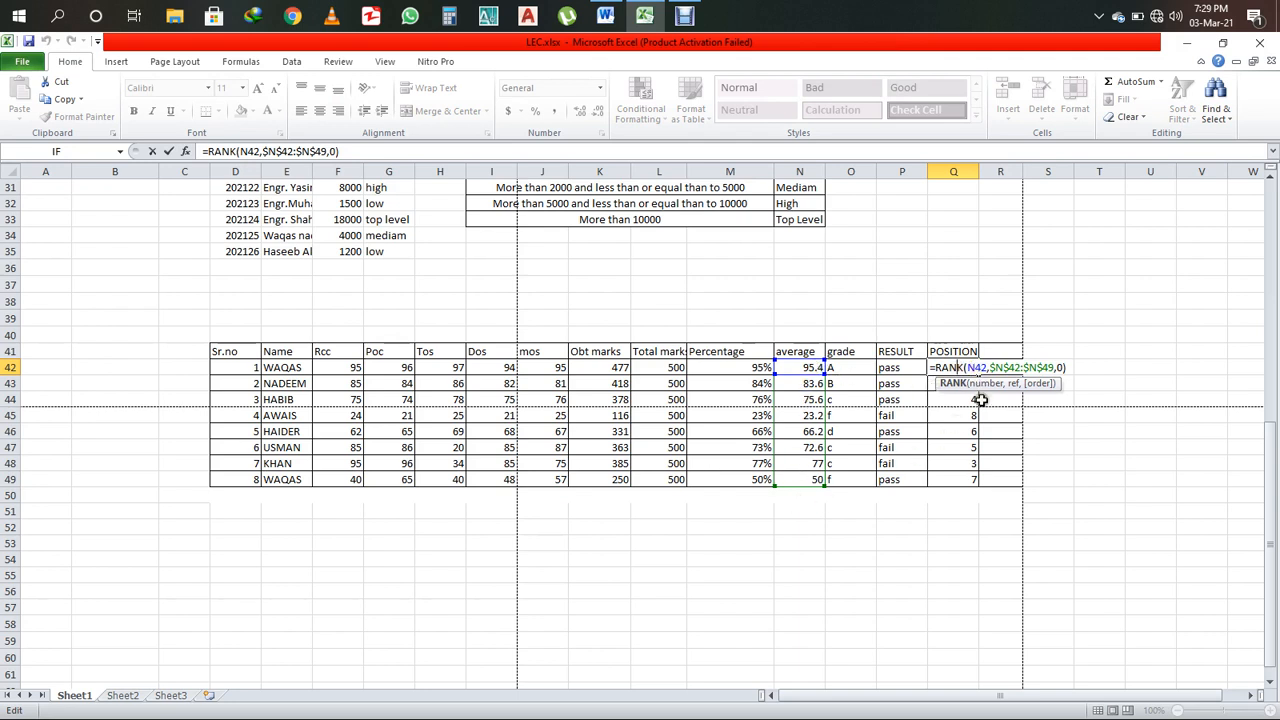
{"action": "key", "text": "Return"}
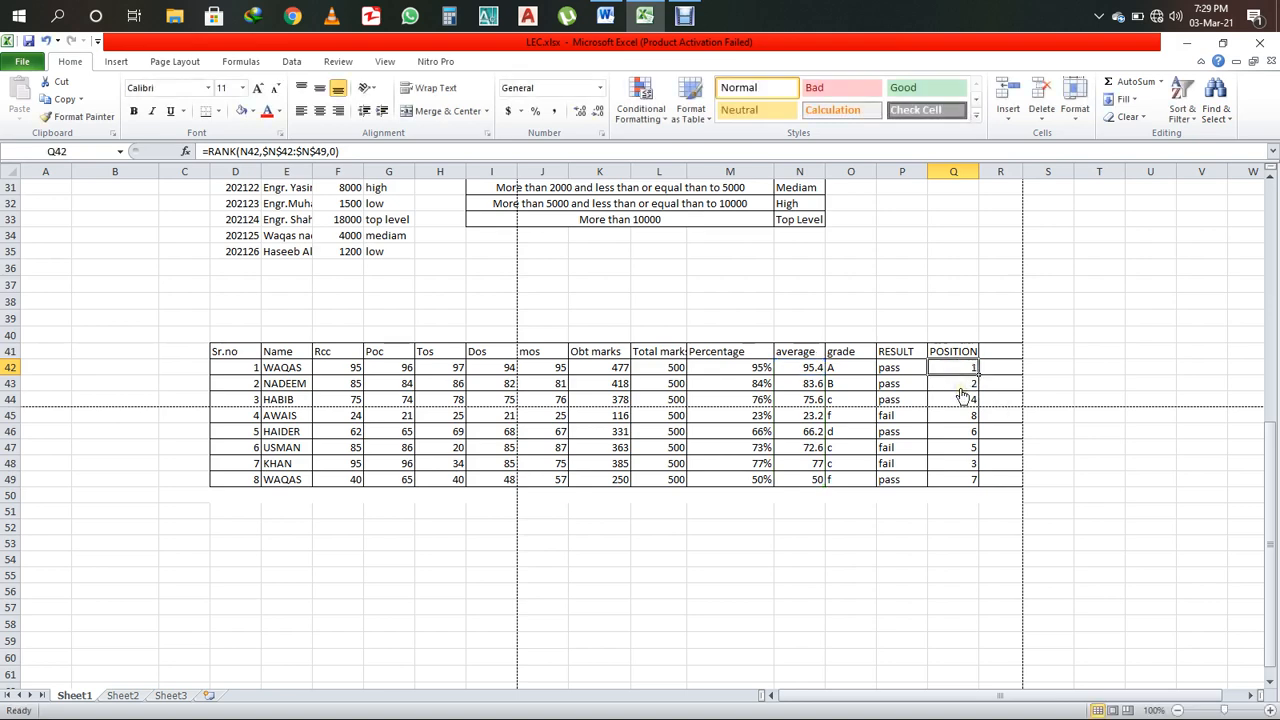
{"action": "left_click_drag", "start_coordinate": [961, 366], "coordinate": [962, 477]}
{"action": "key", "text": "Delete"}
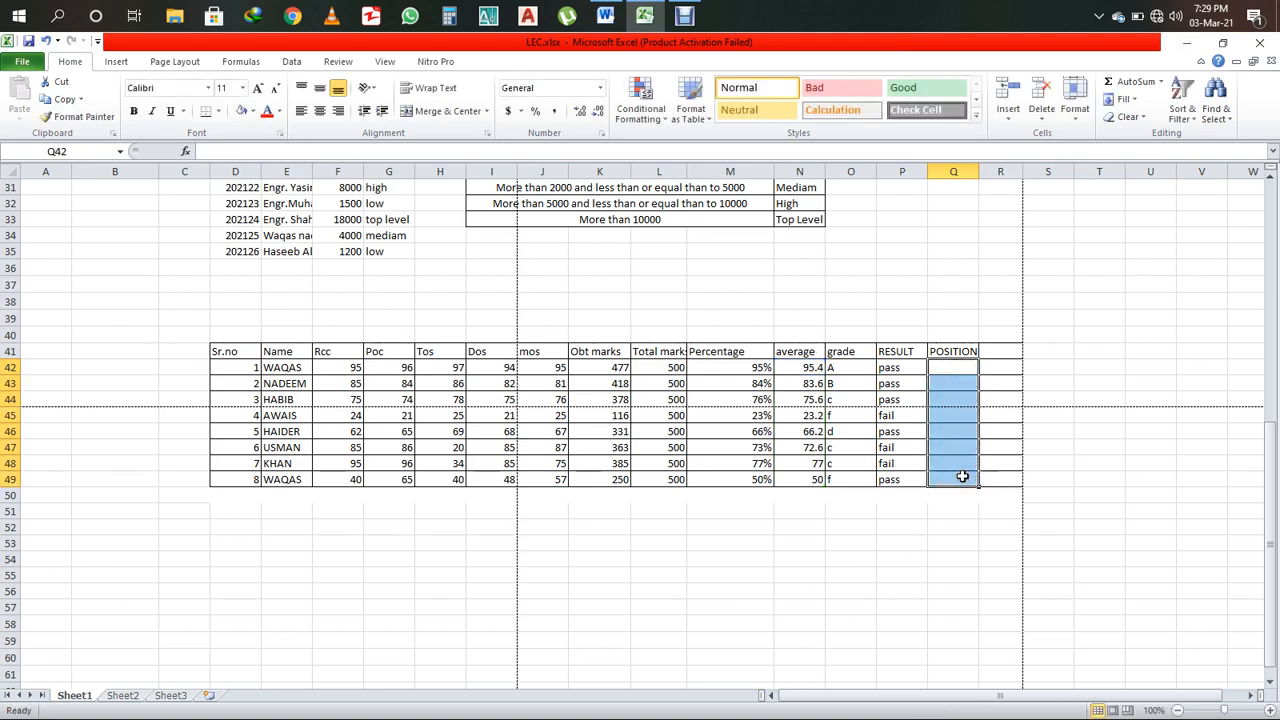
- Start a RANK formula in Q42 with the average in N42 as the number to rank
{"action": "type", "text": "="}
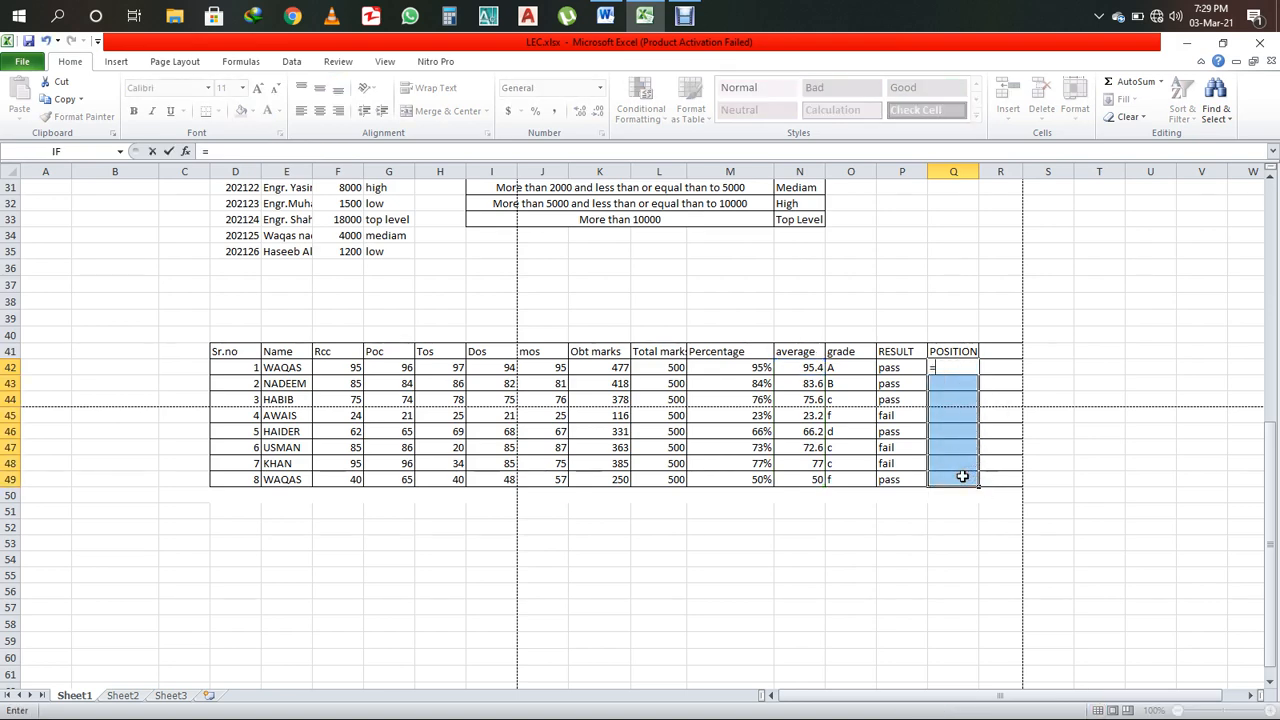
{"action": "type", "text": "rank"}
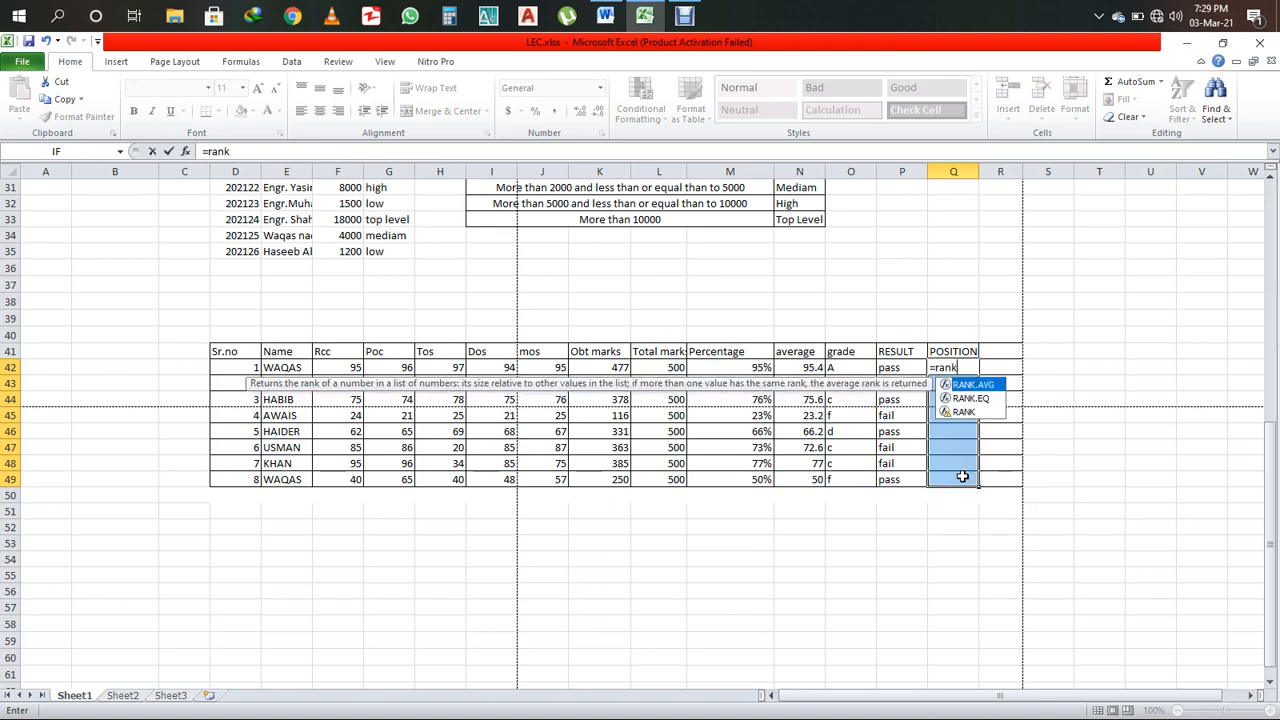
{"action": "key", "text": "Down"}
{"action": "key", "text": "Down"}
{"action": "key", "text": "Tab"}
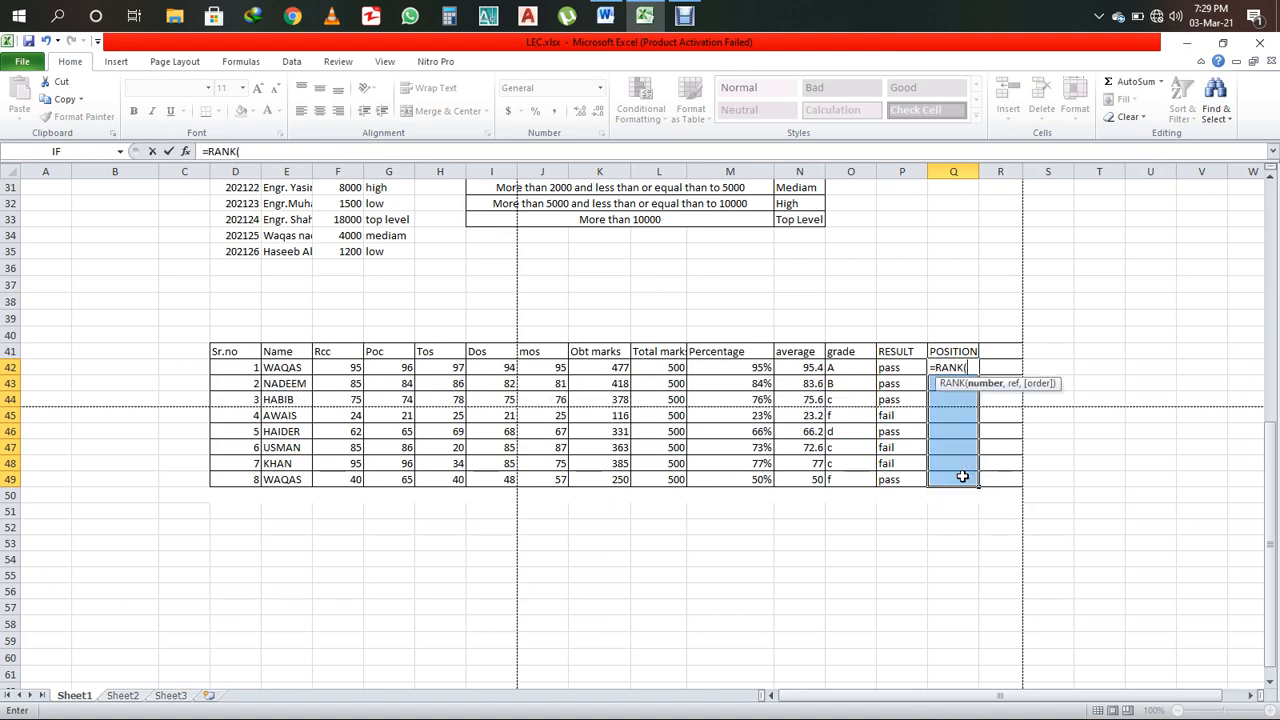
{"action": "left_click", "coordinate": [789, 367]}
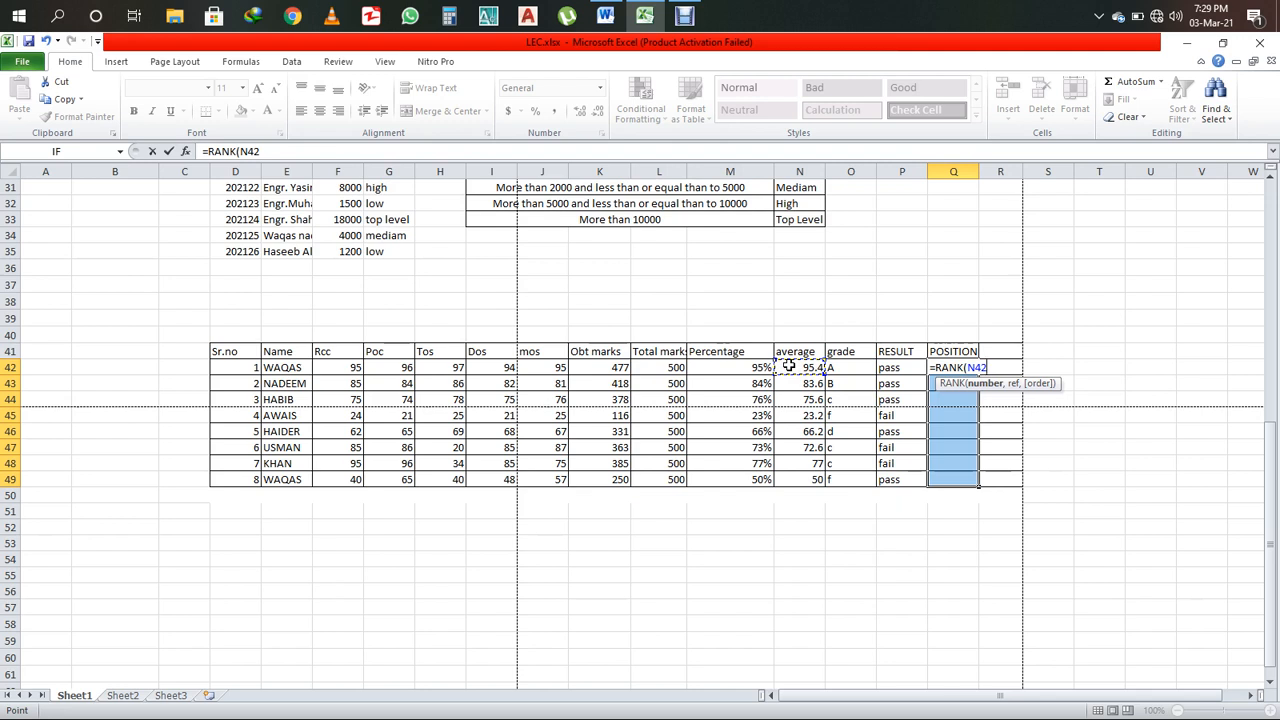
{"action": "type", "text": ","}
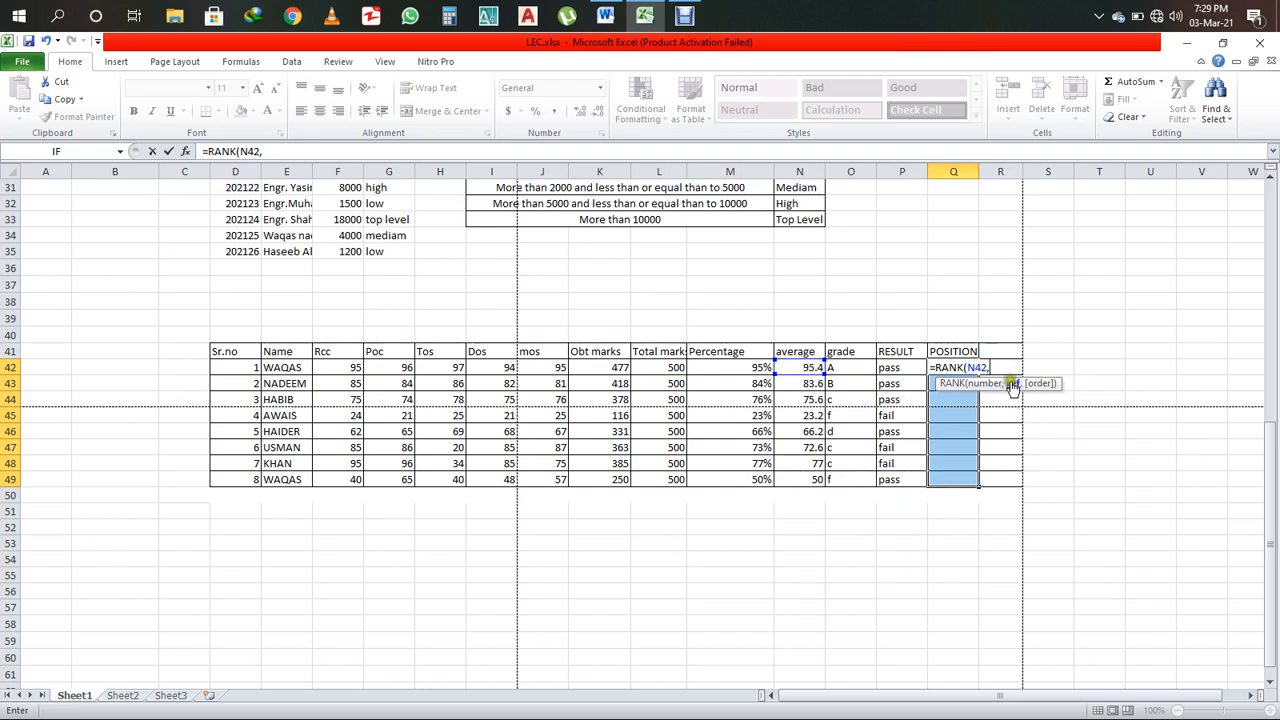
- Complete the Q42 RANK formula with the absolute reference $N$42:$N$49 and order 0 (Descending)
{"action": "left_click_drag", "start_coordinate": [803, 367], "coordinate": [808, 480]}
{"action": "left_click_drag", "start_coordinate": [1032, 367], "coordinate": [989, 368]}
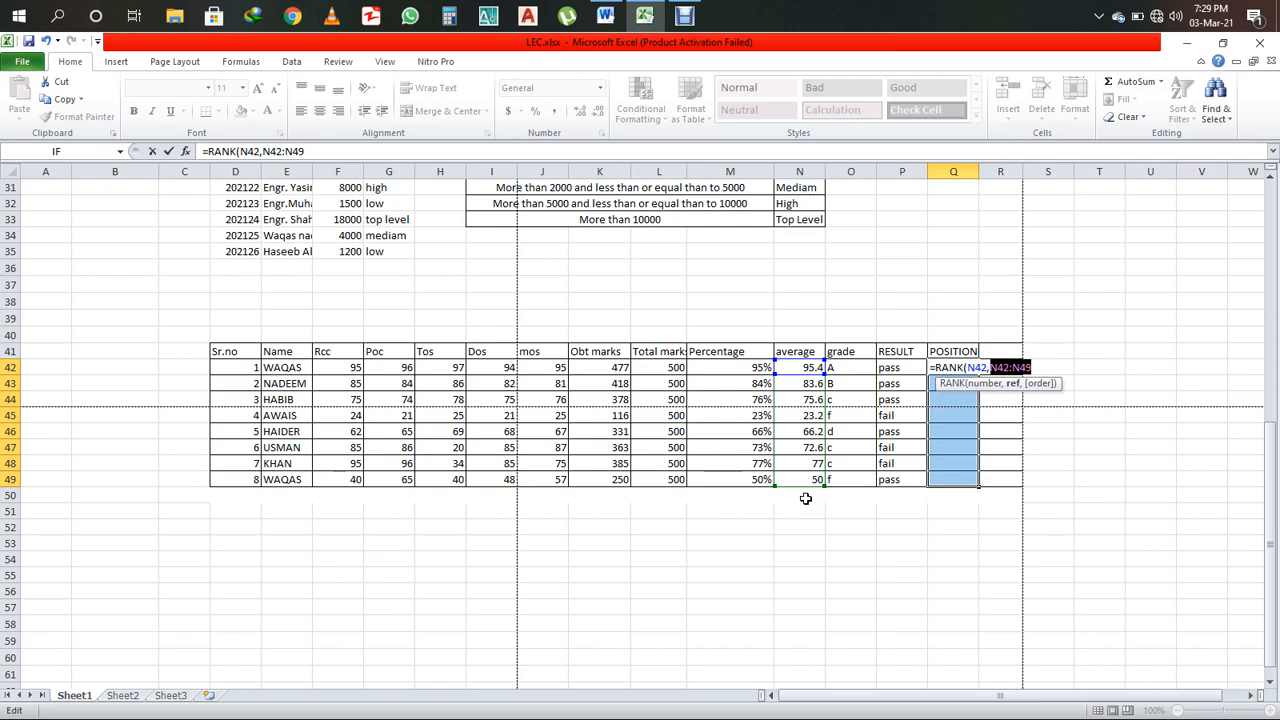
{"action": "key", "text": "F4"}
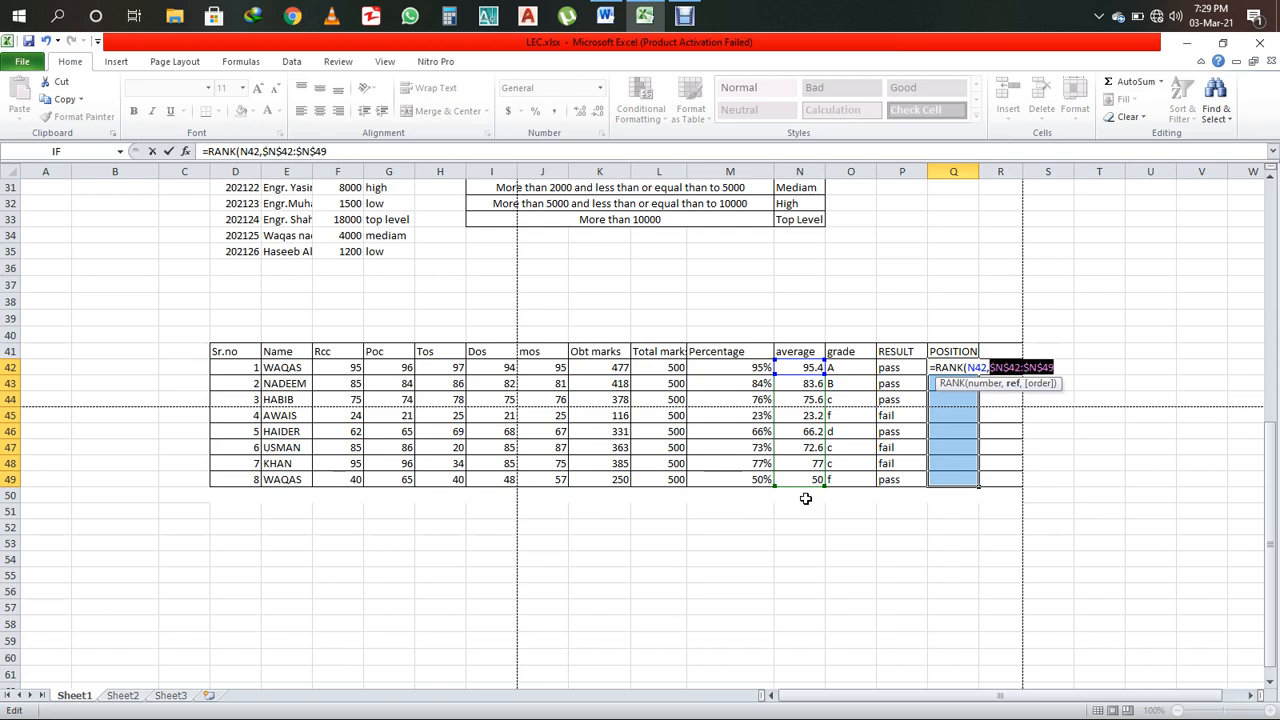
{"action": "left_click", "coordinate": [1058, 368]}
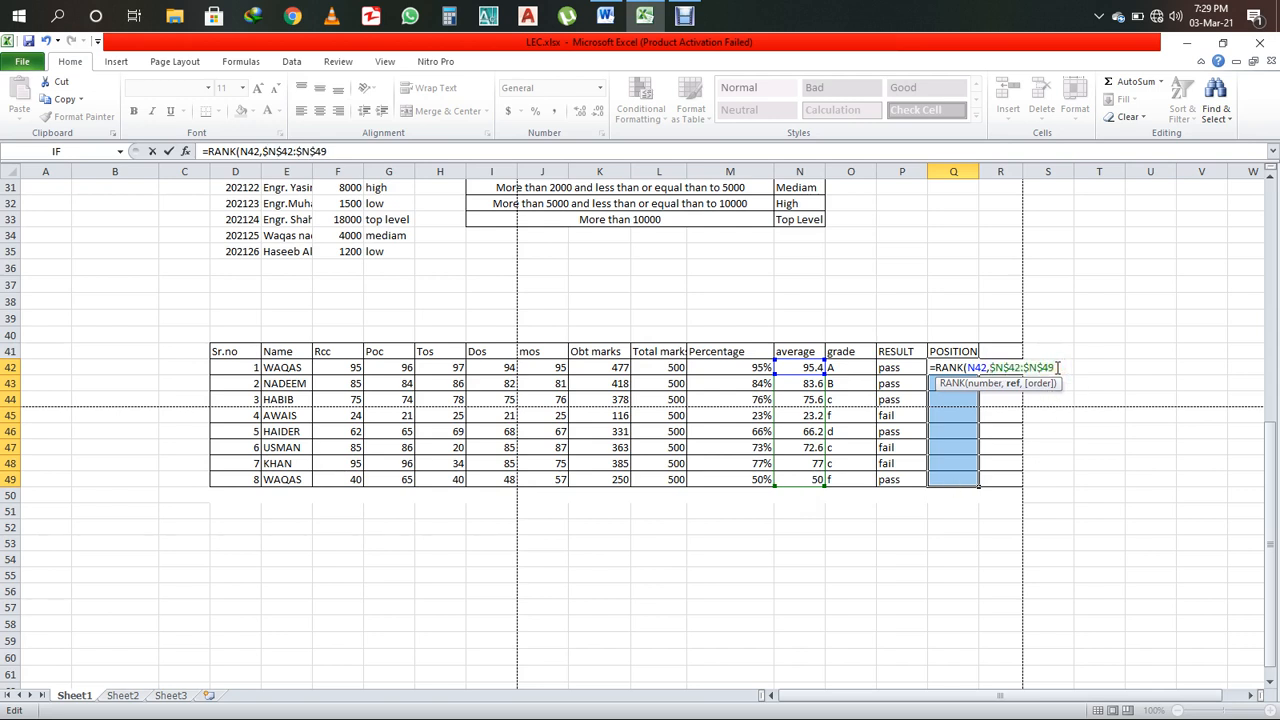
{"action": "type", "text": ","}
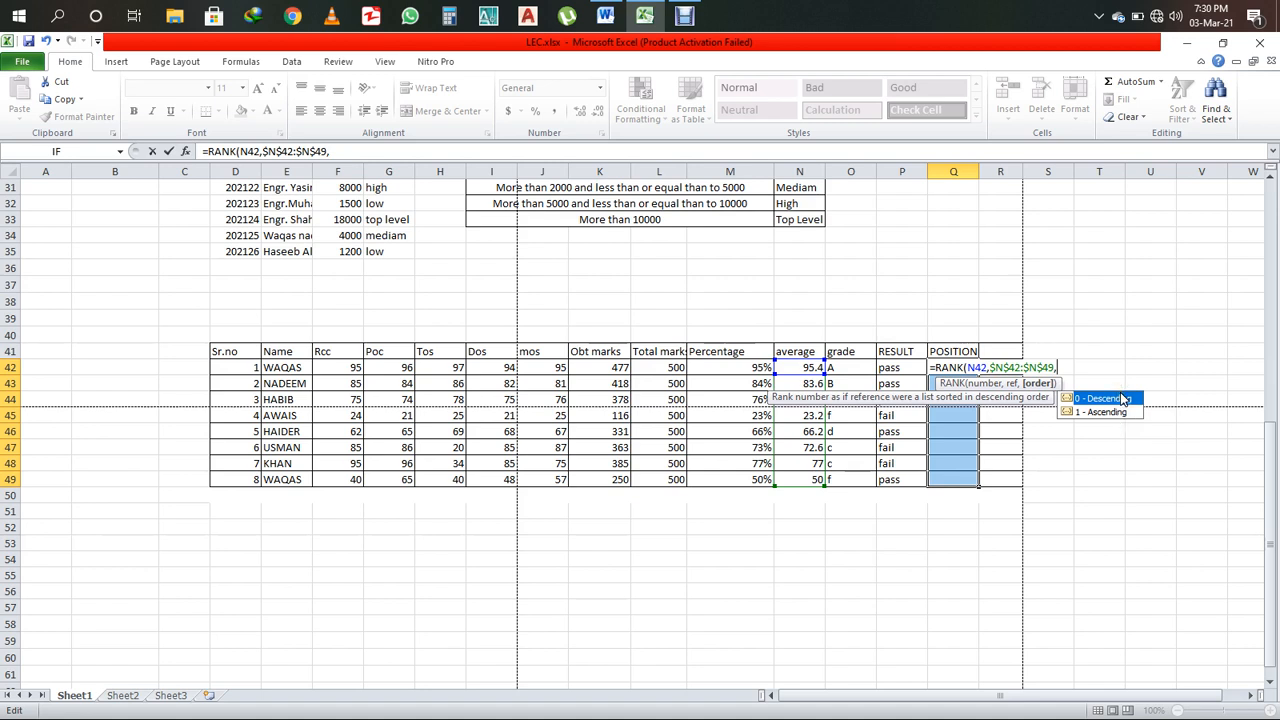
{"action": "left_click", "coordinate": [1115, 399]}
{"action": "type", "text": ")"}
{"action": "key", "text": "Return"}
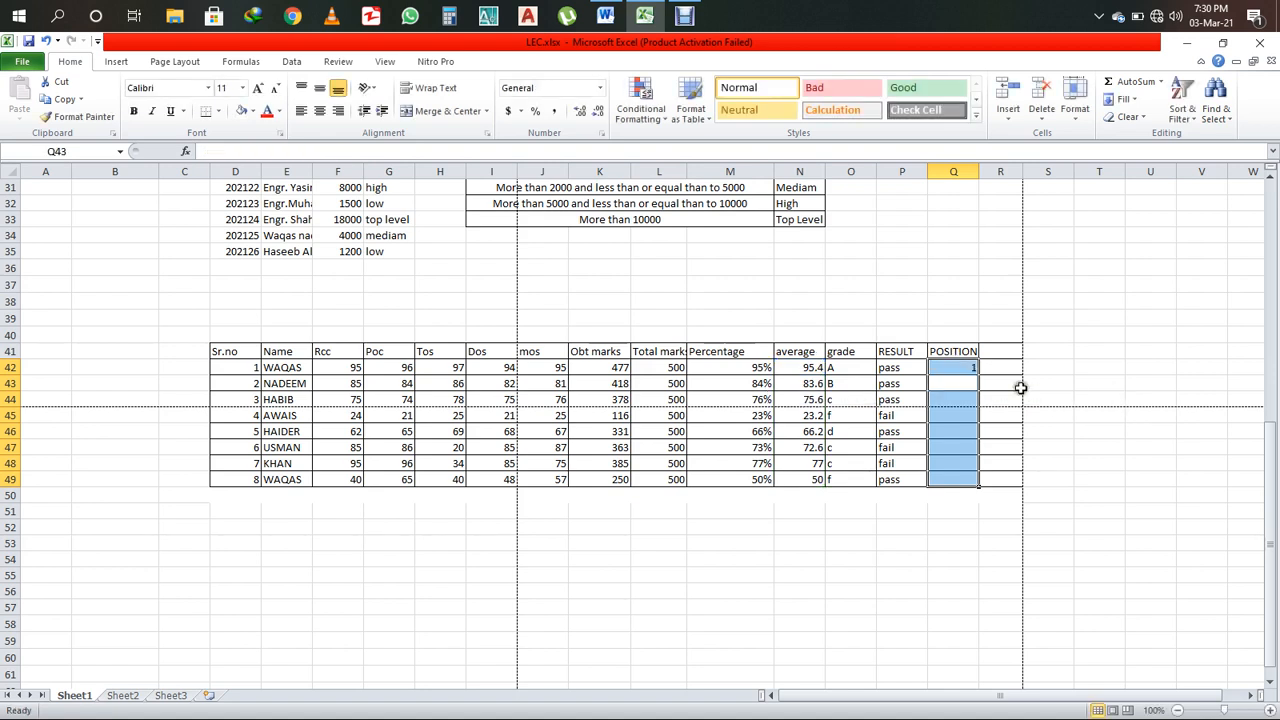
- Fill the RANK formula from Q42 down to Q49 and check the POSITION column
{"action": "left_click", "coordinate": [970, 368]}
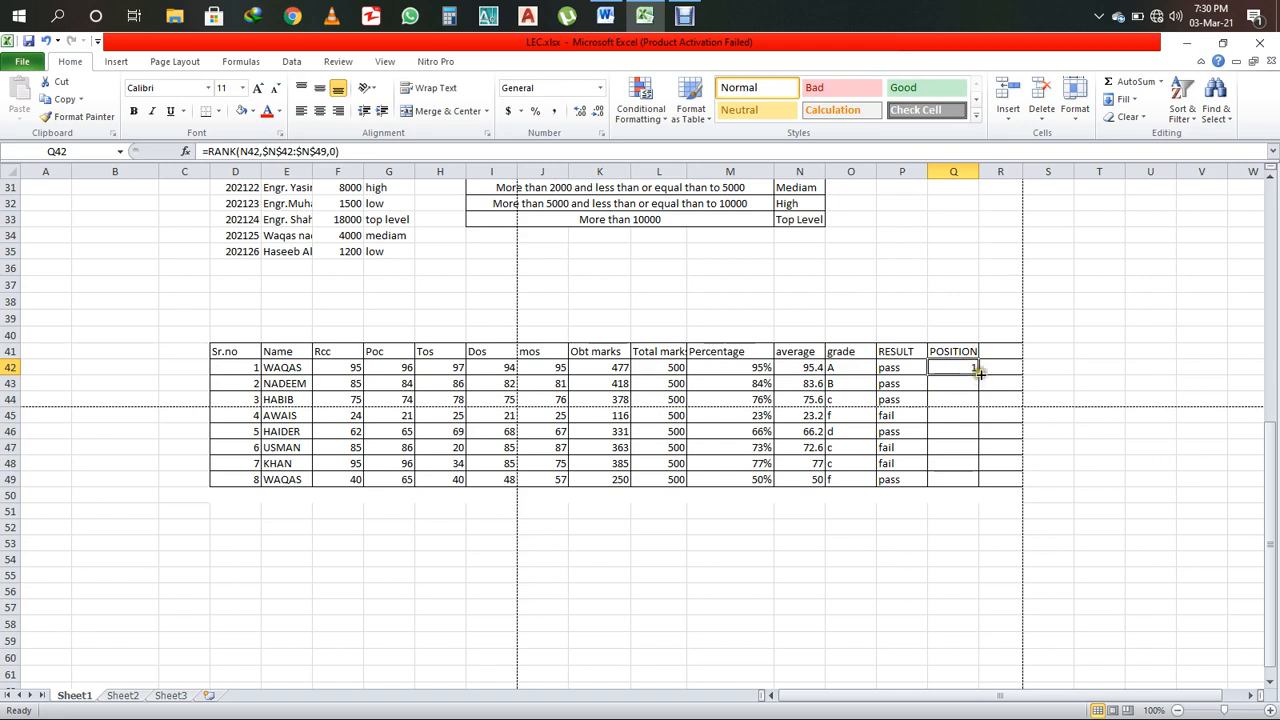
{"action": "double_click", "coordinate": [979, 374]}
{"action": "left_click", "coordinate": [966, 445]}
{"action": "left_click", "coordinate": [960, 369]}
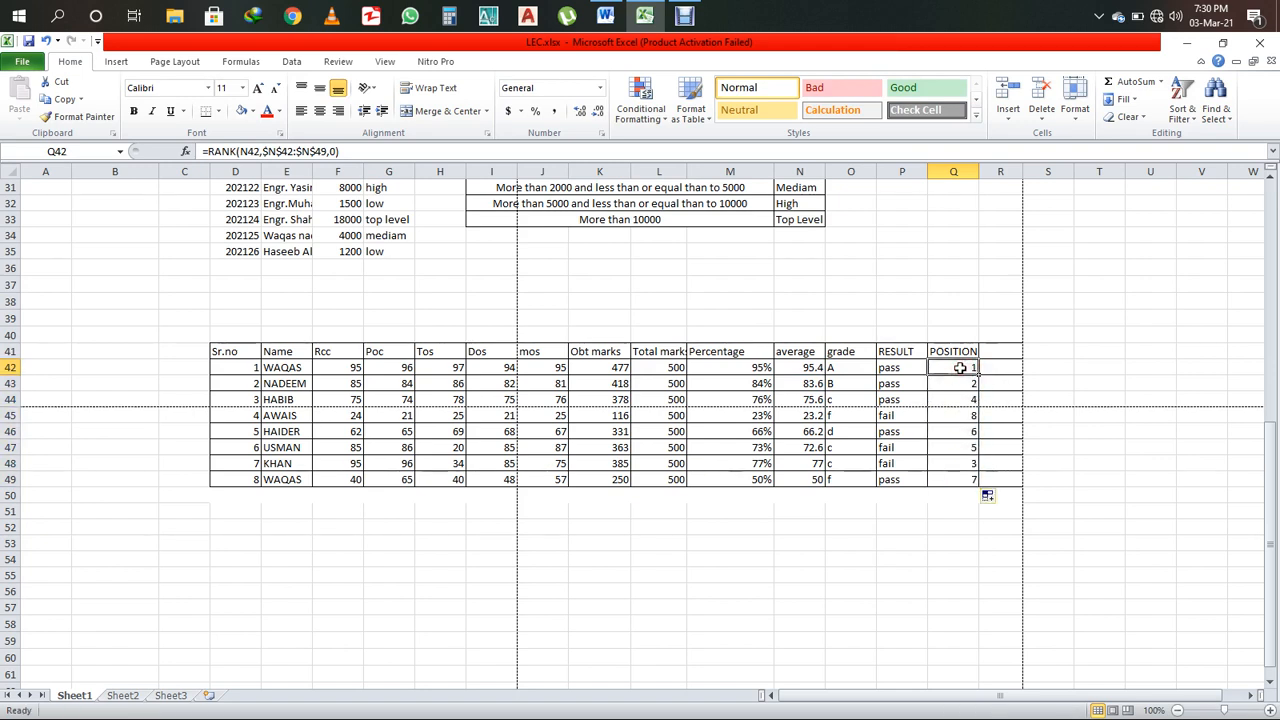
{"action": "left_click_drag", "start_coordinate": [960, 368], "coordinate": [960, 447]}
- Change the RANK order in Q42 to 1 (Ascending), fill the formula down to Q49 and check the POSITION results
{"action": "left_click", "coordinate": [966, 367]}
{"action": "double_click", "coordinate": [966, 367]}
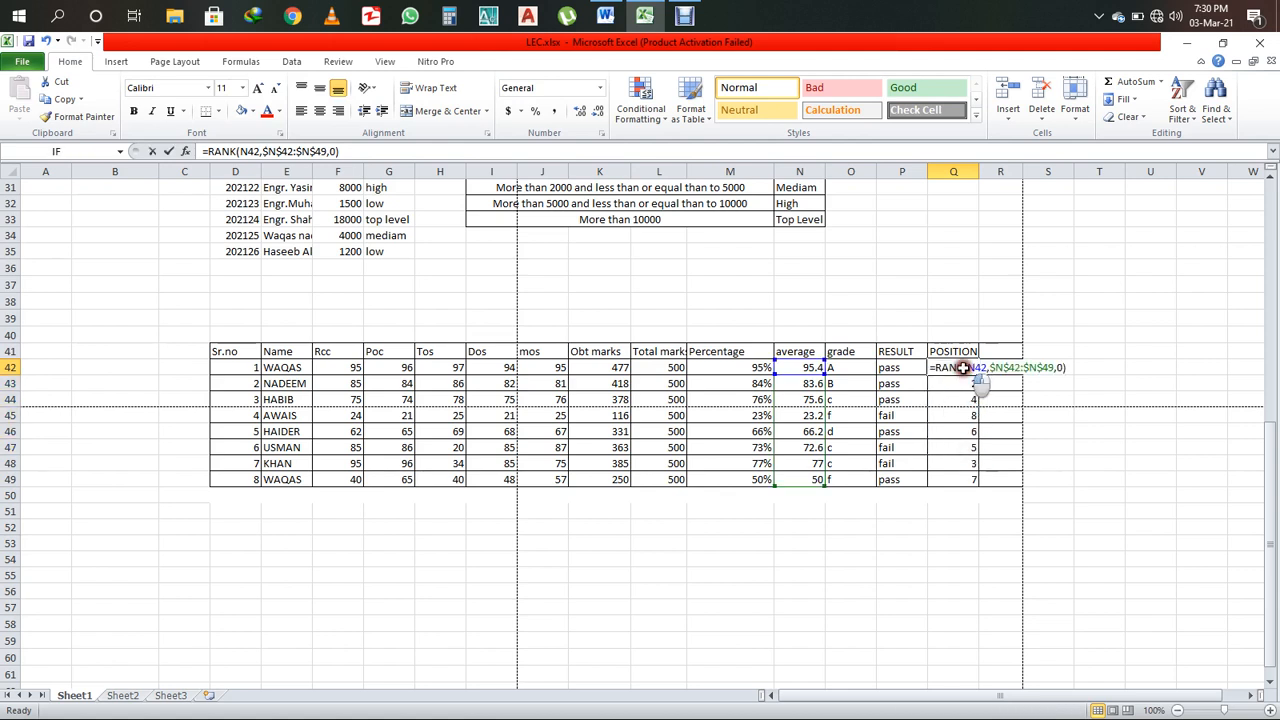
{"action": "left_click", "coordinate": [1060, 367]}
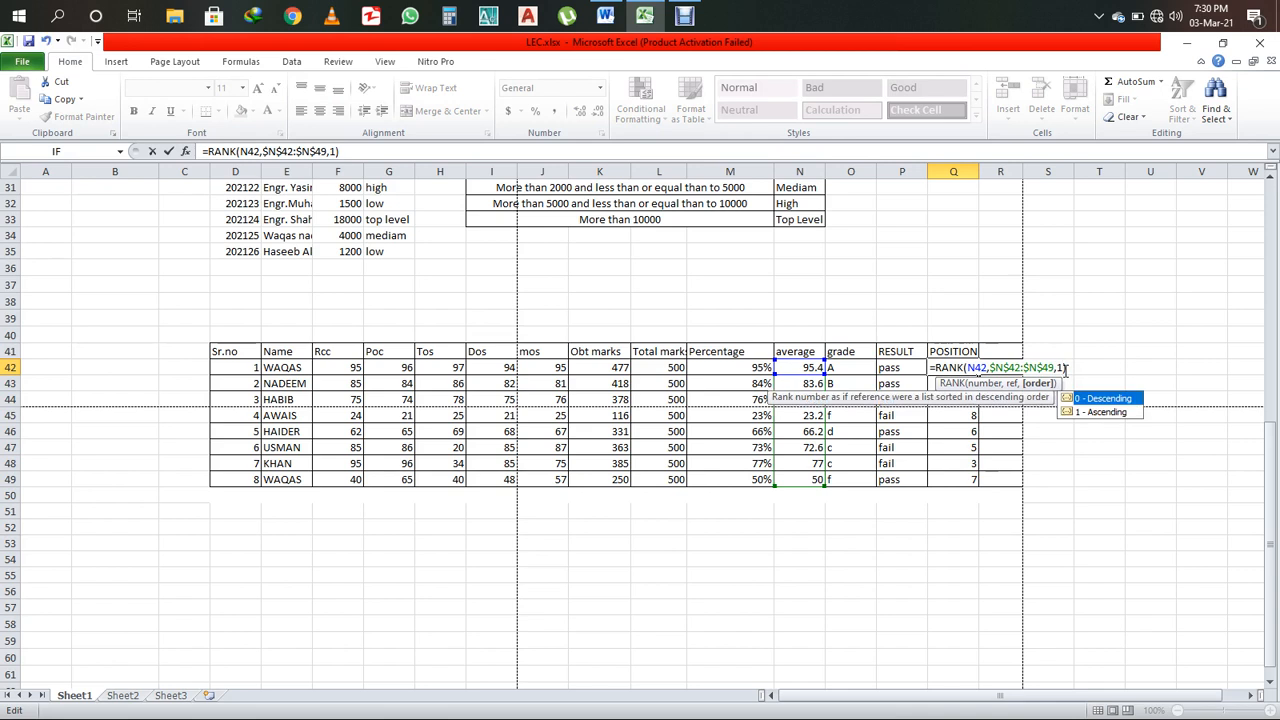
{"action": "key", "text": "Return"}
{"action": "left_click", "coordinate": [975, 369]}
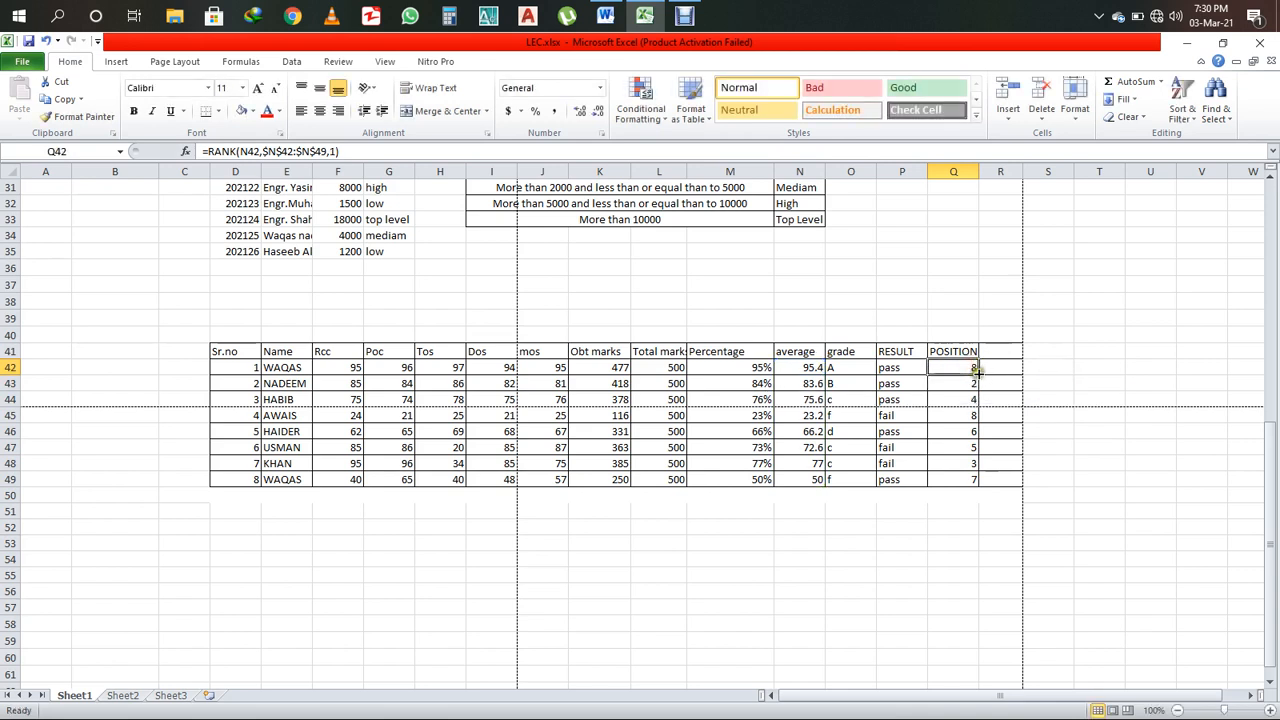
{"action": "left_click_drag", "start_coordinate": [978, 375], "coordinate": [983, 490]}
{"action": "left_click", "coordinate": [965, 367]}
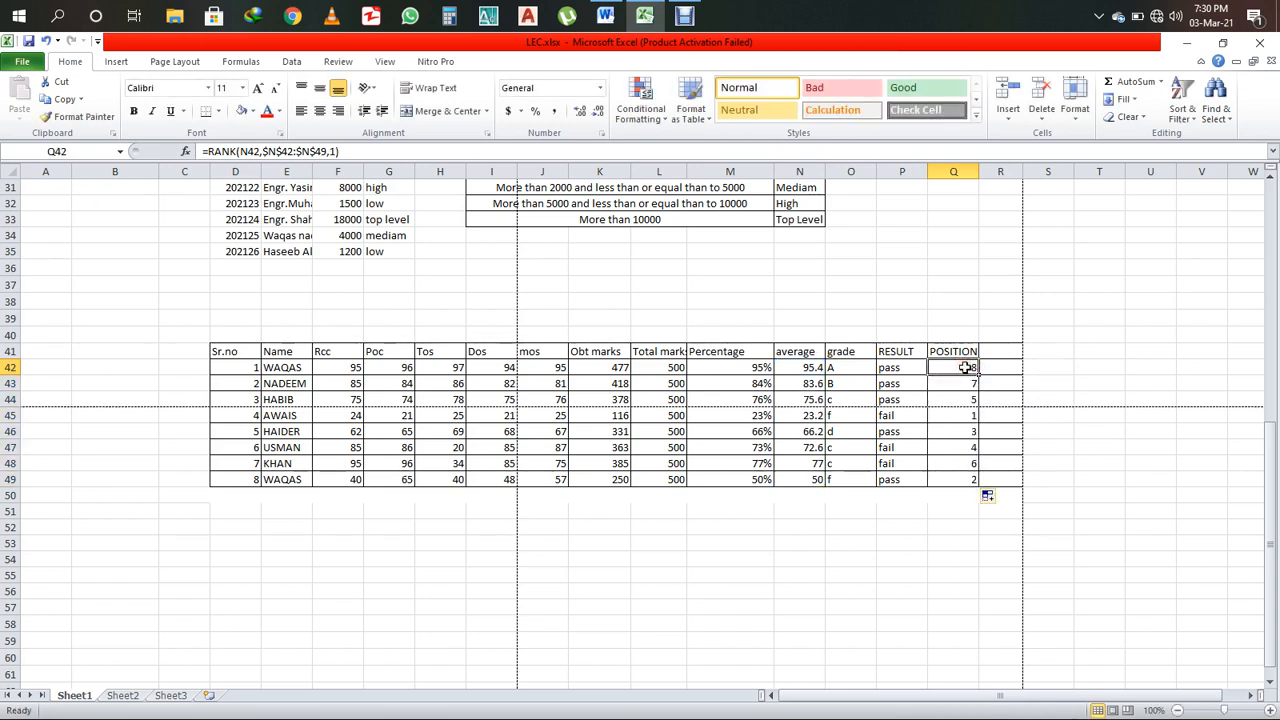
{"action": "left_click", "coordinate": [962, 416]}
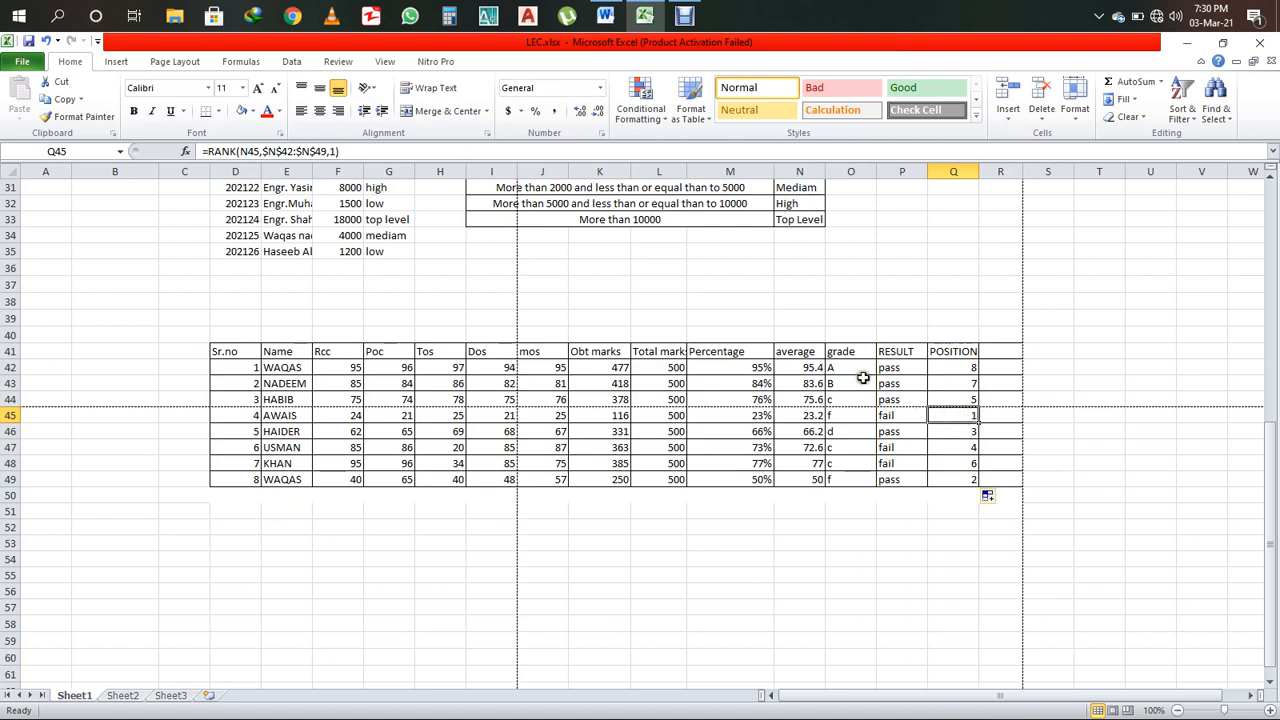
- Review the IF with MIN formula in P42 and the RANK formula in Q42 without changing them
{"action": "double_click", "coordinate": [888, 367]}
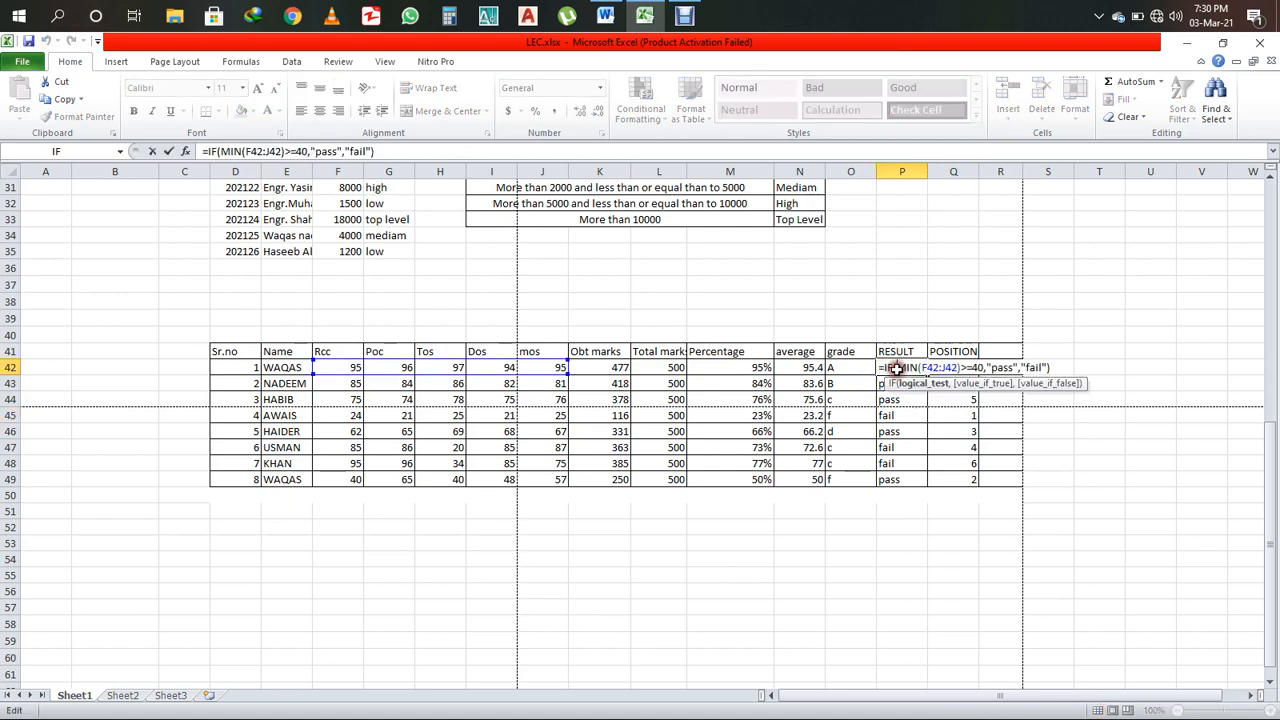
{"action": "key", "text": "Escape"}
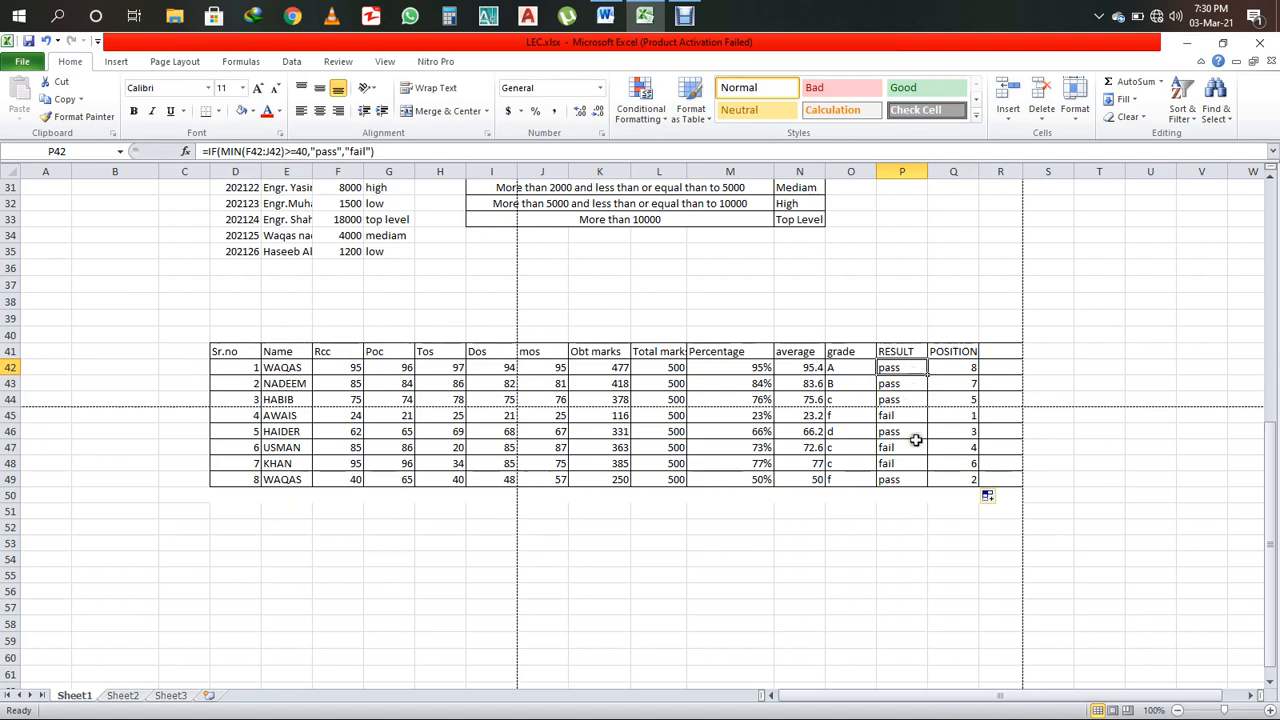
{"action": "double_click", "coordinate": [955, 367]}
{"action": "key", "text": "Escape"}
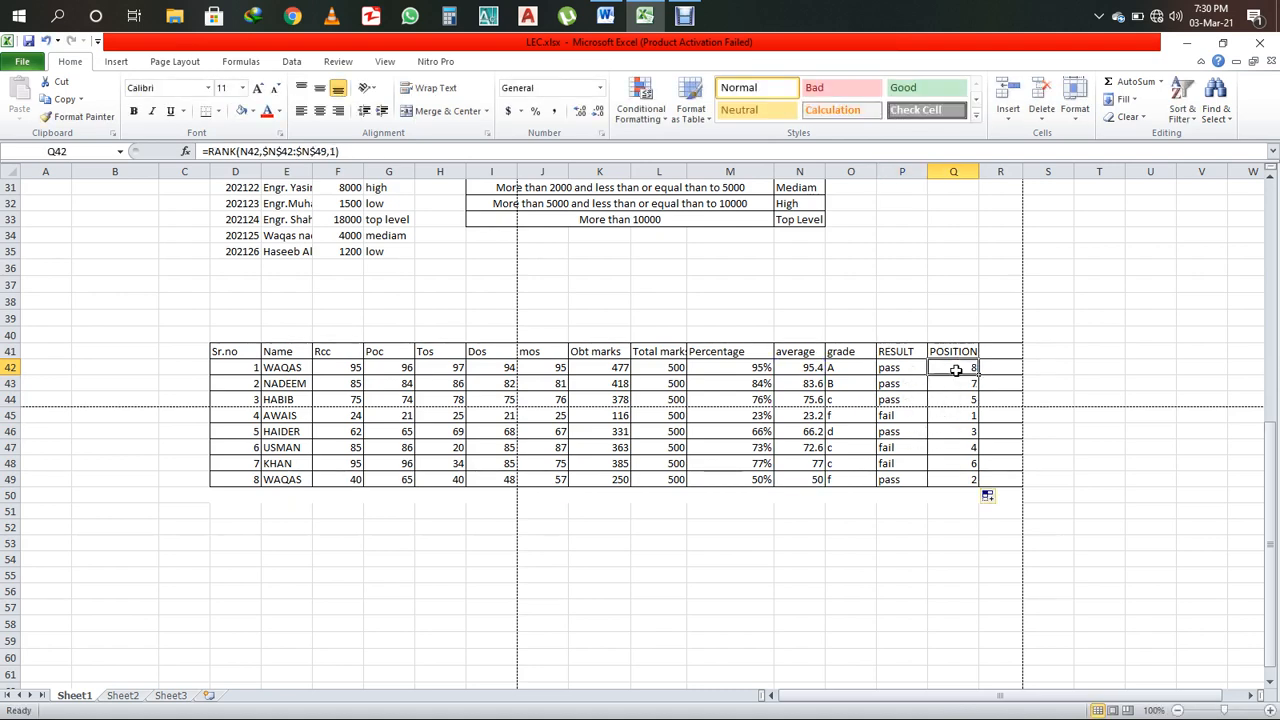
- Add "if min" in B28 and "rank" in B29 to the function list and extend the numbering in column A to 29
{"action": "scroll", "coordinate": [955, 370], "scroll_direction": "up", "scroll_amount": 6}
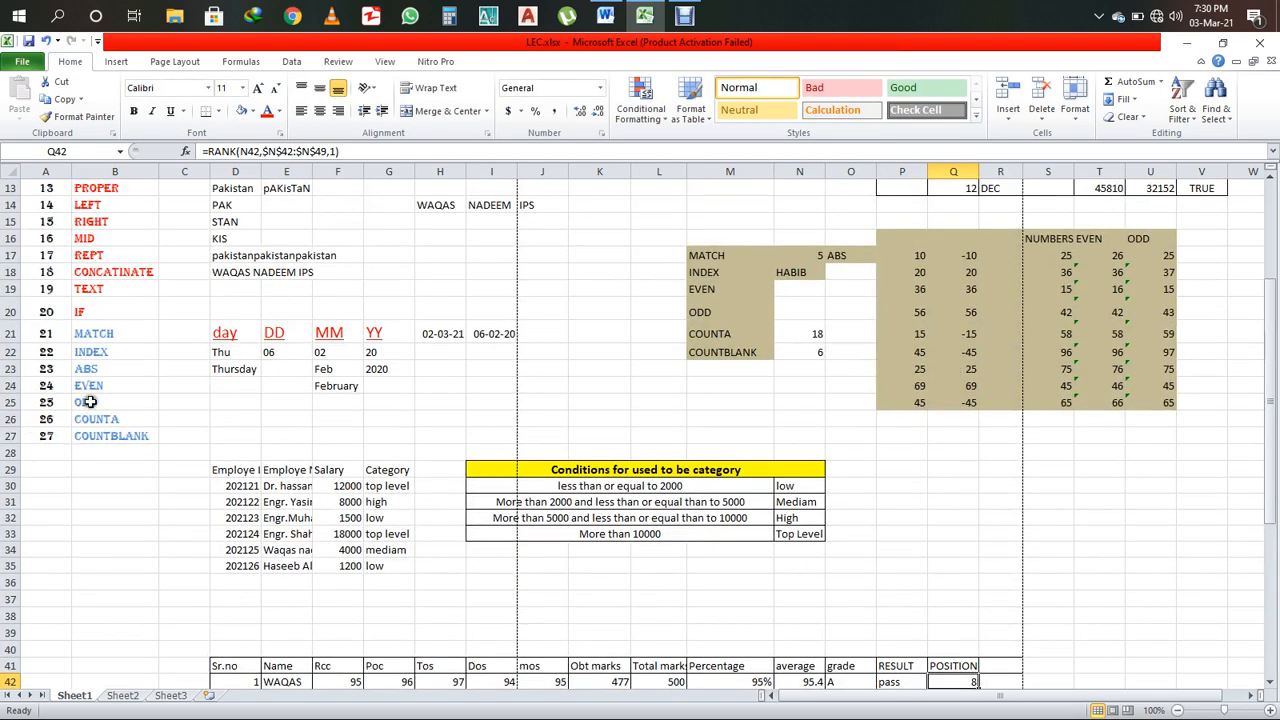
{"action": "left_click", "coordinate": [88, 453]}
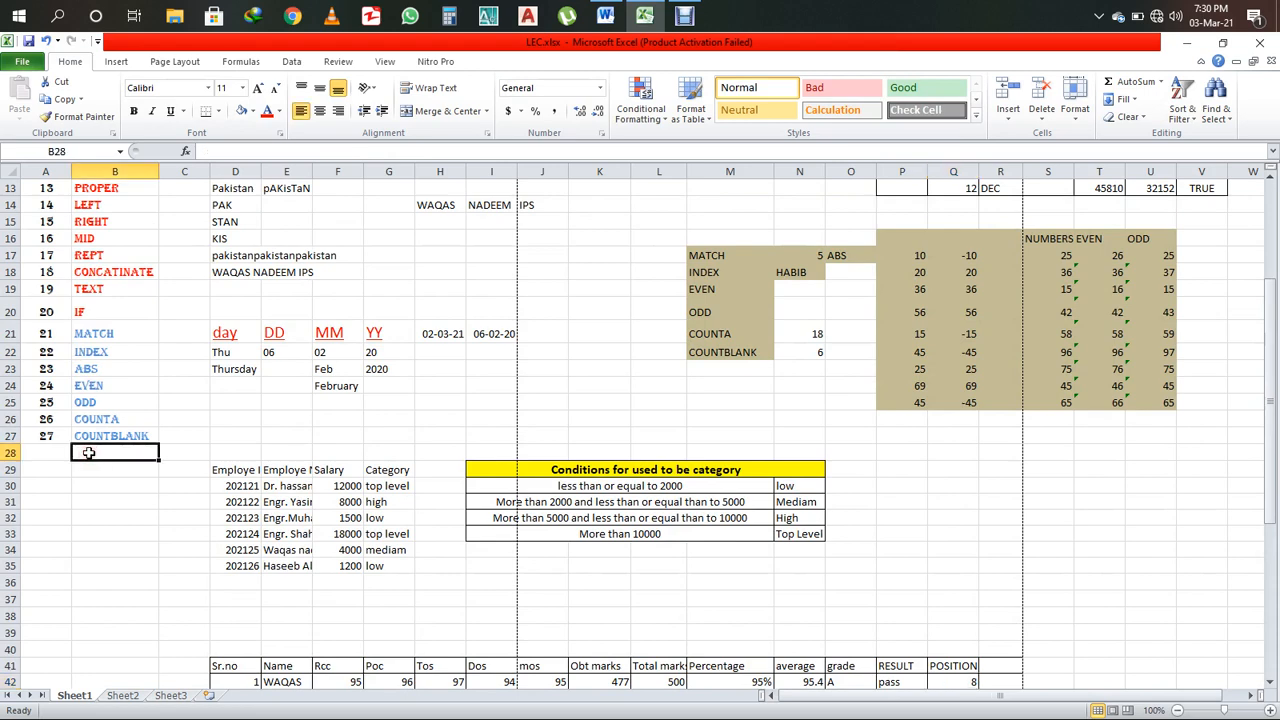
{"action": "type", "text": "if"}
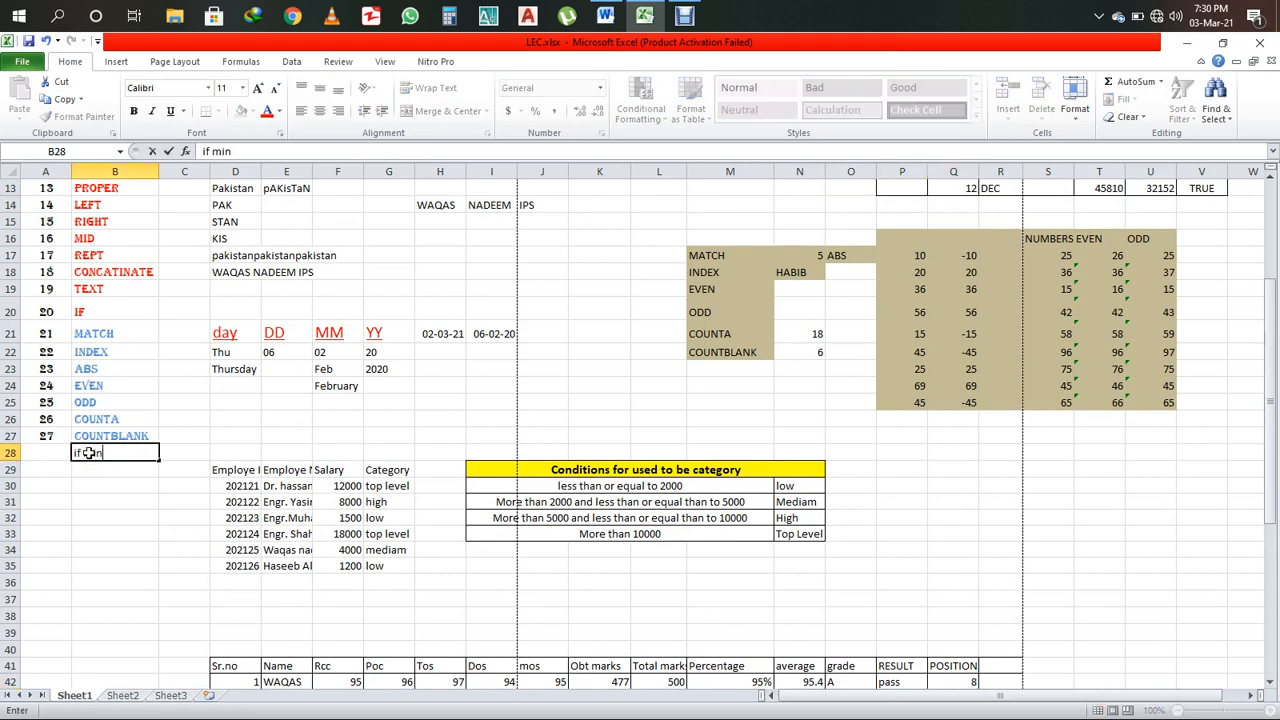
{"action": "type", "text": " min"}
{"action": "key", "text": "Return"}
{"action": "type", "text": "rank"}
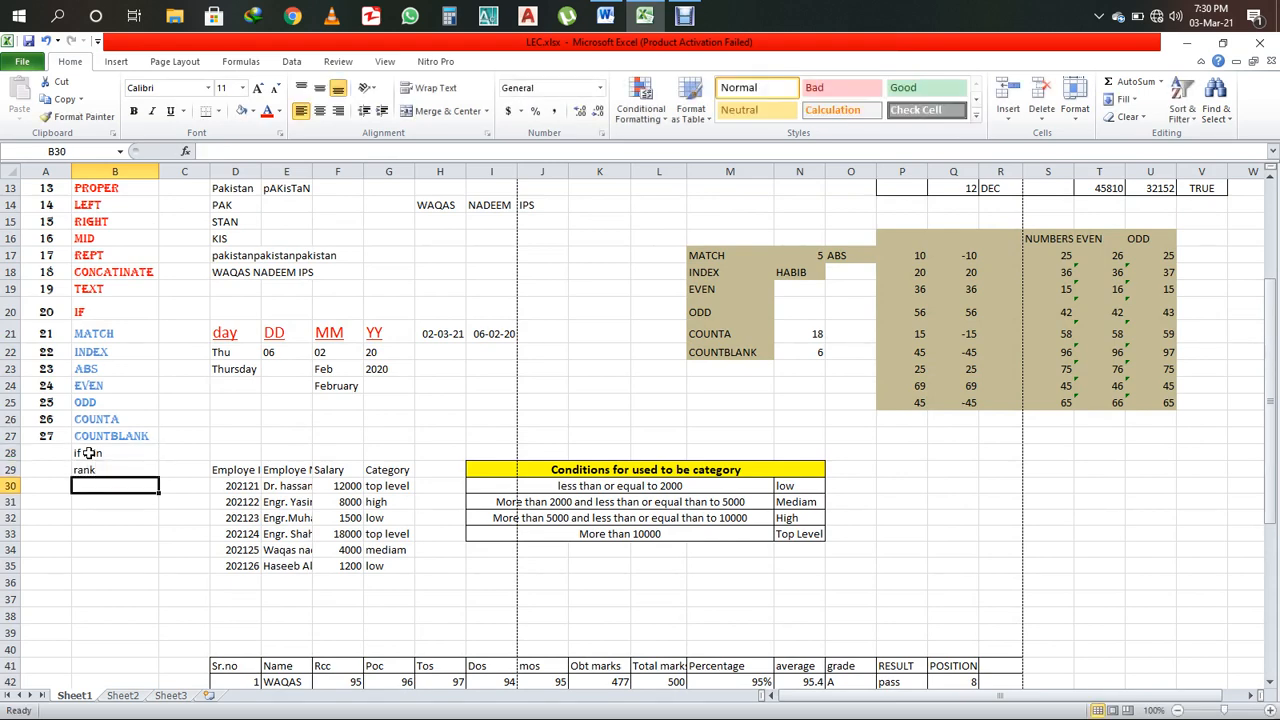
{"action": "left_click_drag", "start_coordinate": [55, 424], "coordinate": [40, 478]}
{"action": "left_click", "coordinate": [126, 472]}
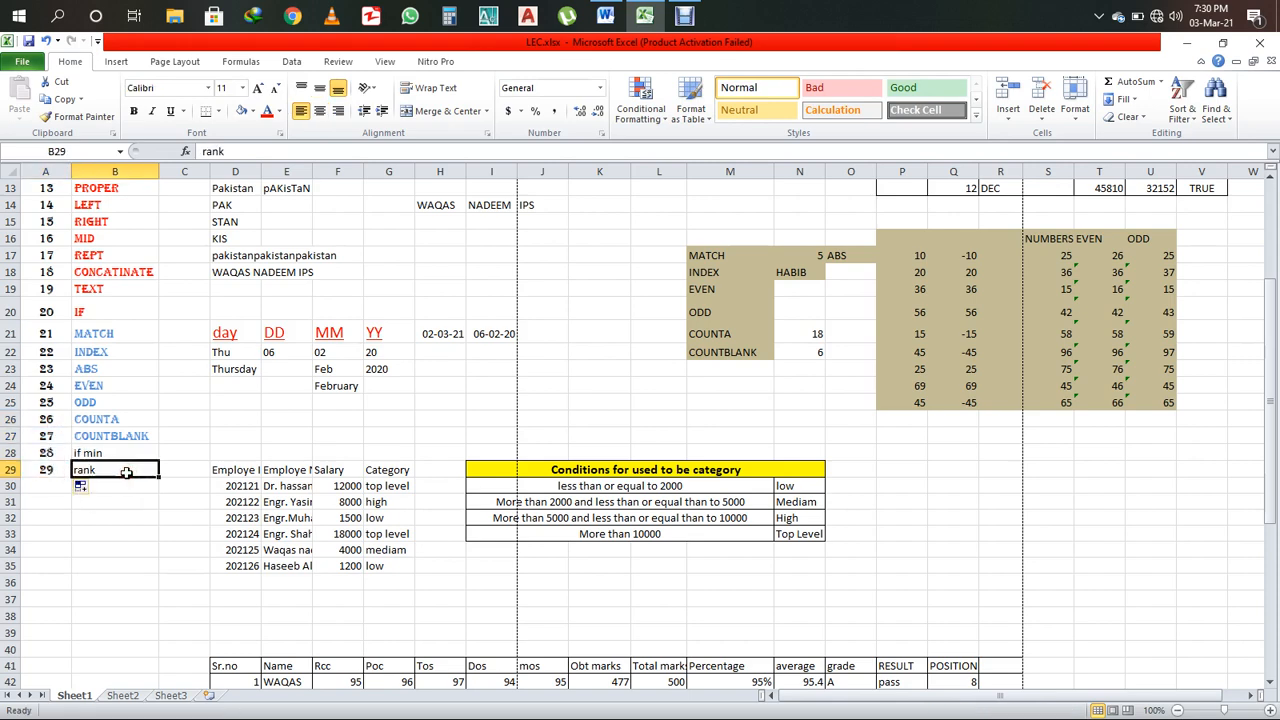
{"action": "scroll", "coordinate": [786, 337], "scroll_direction": "up", "scroll_amount": 1}
{"action": "left_click", "coordinate": [752, 322]}
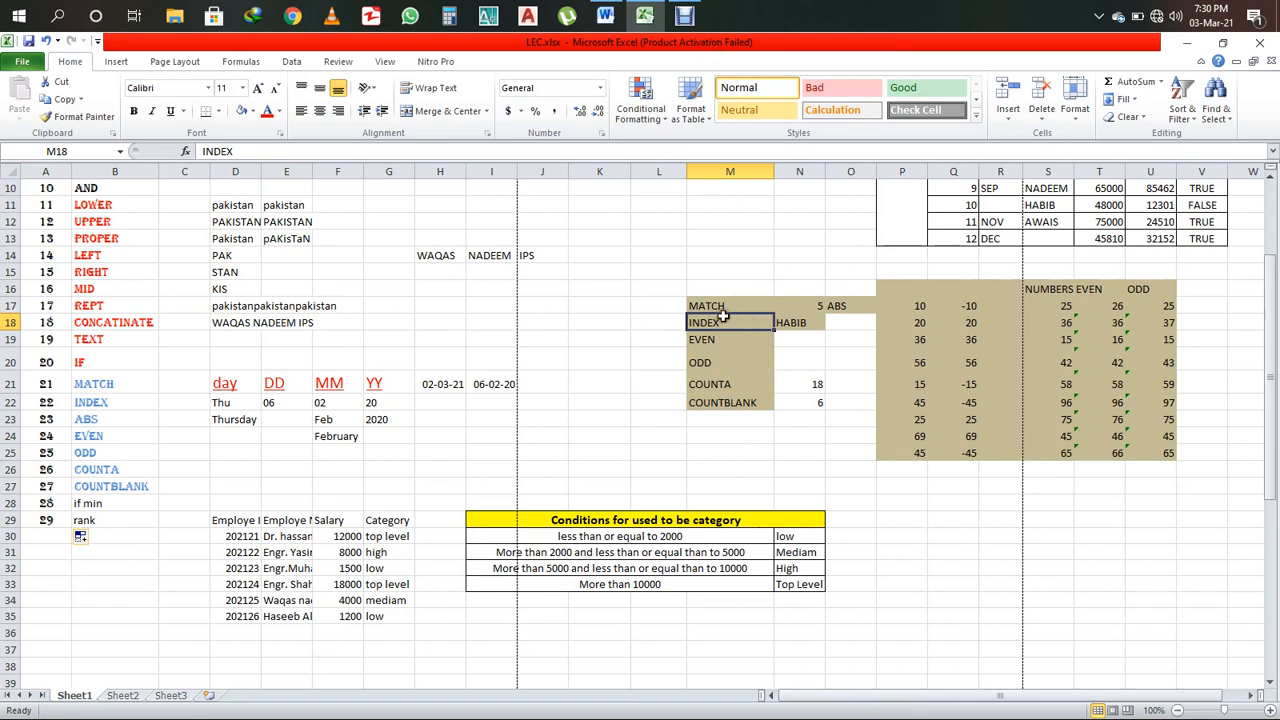
{"action": "left_click", "coordinate": [685, 15]}
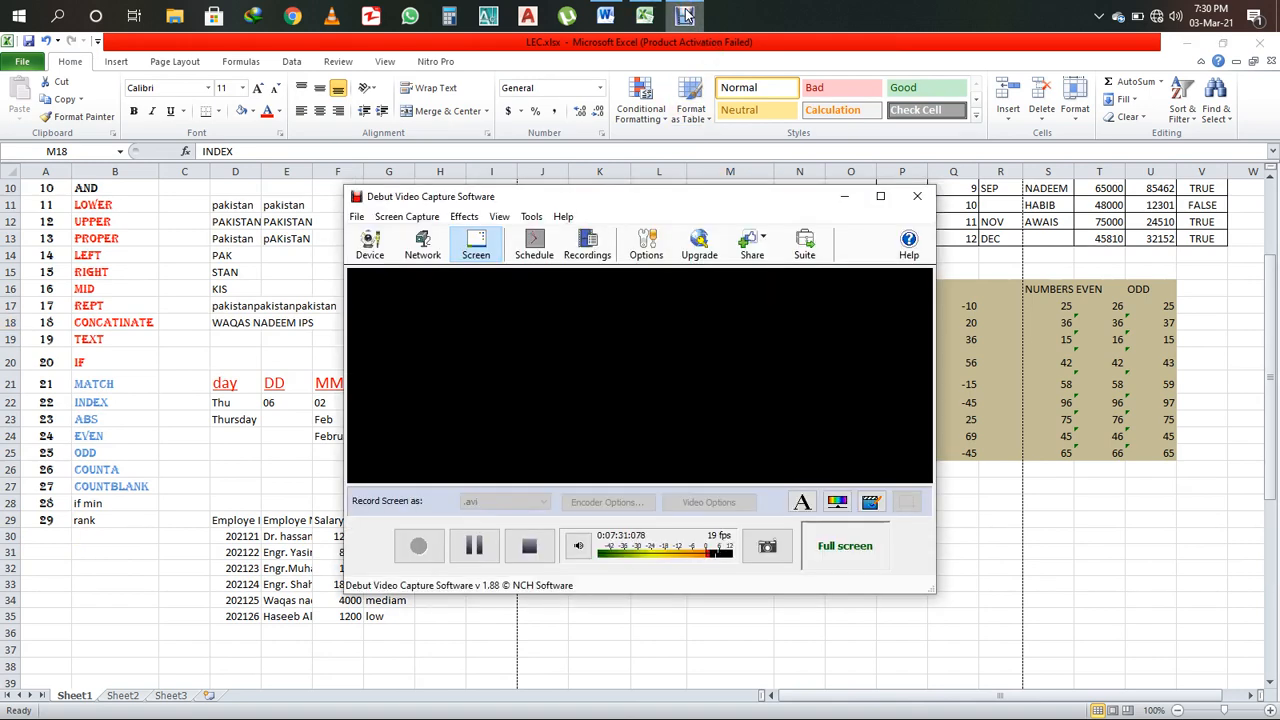
{"action": "left_click", "coordinate": [685, 15]}
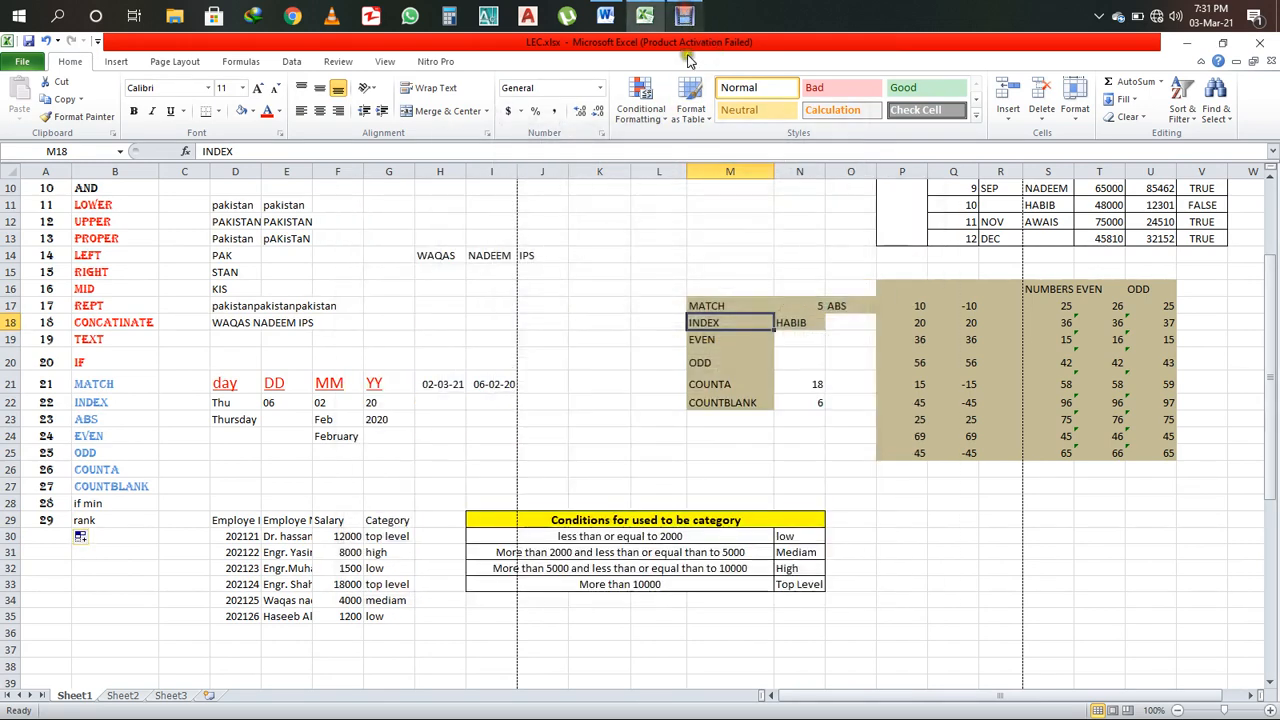
- Examine the MATCH formula in N17 together with the SR.NO and NAME columns of the table it searches
{"action": "left_click", "coordinate": [717, 305]}
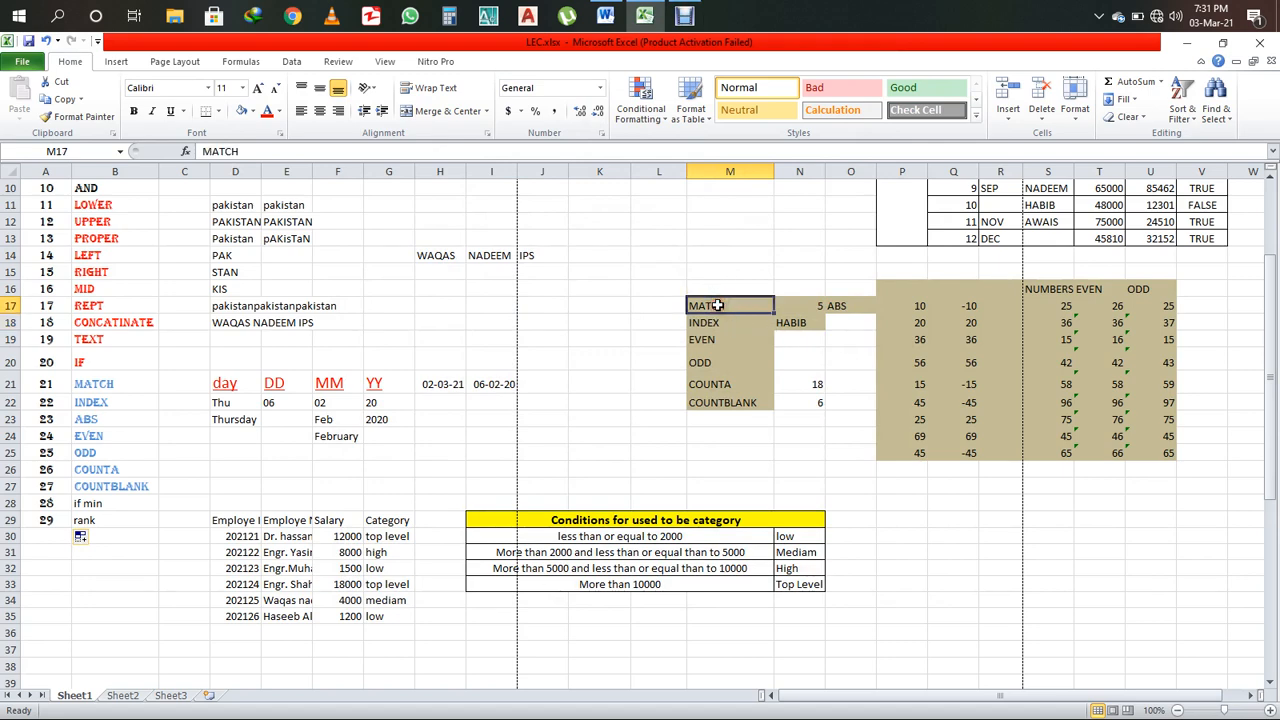
{"action": "scroll", "coordinate": [717, 310], "scroll_direction": "up", "scroll_amount": 2}
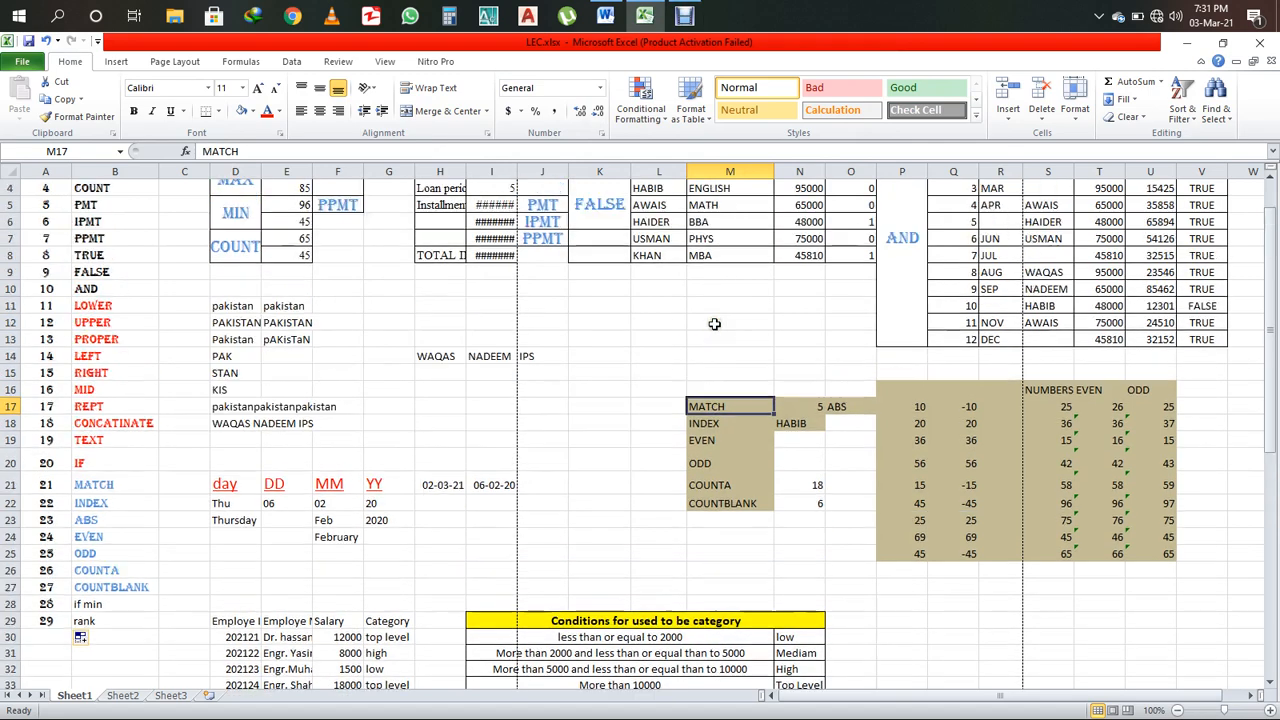
{"action": "double_click", "coordinate": [795, 407]}
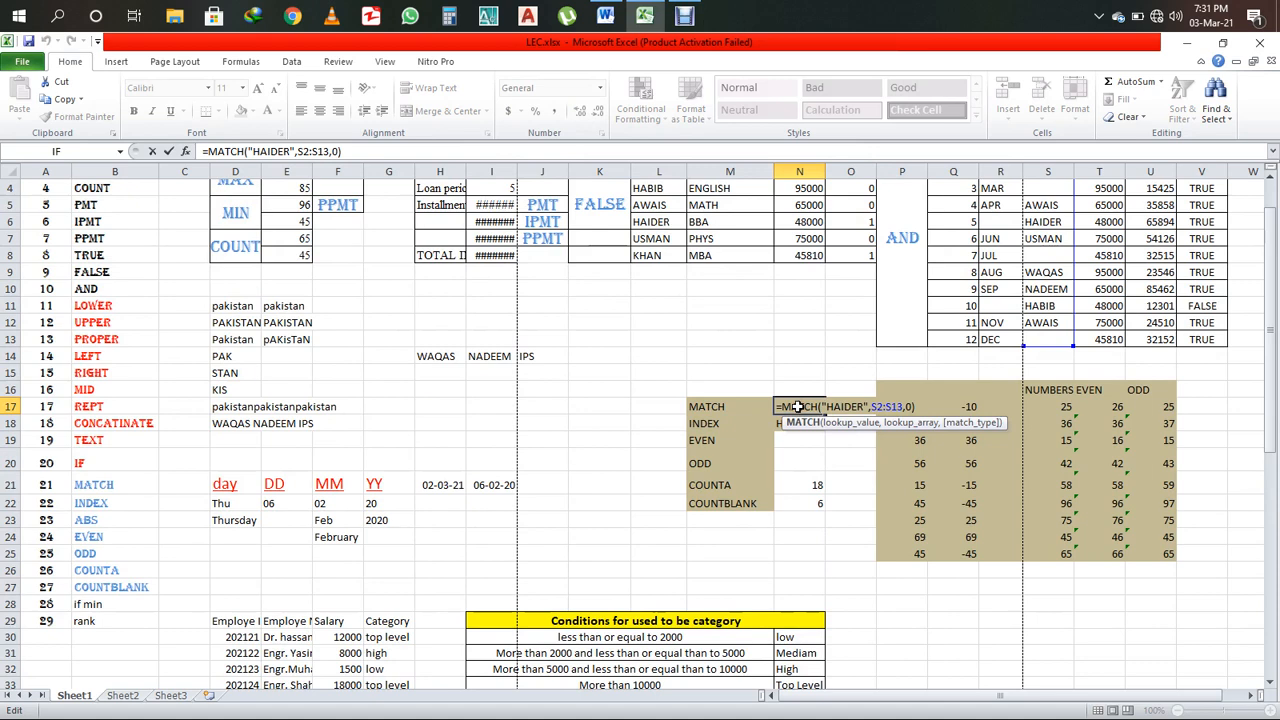
{"action": "key", "text": "Escape"}
{"action": "scroll", "coordinate": [800, 407], "scroll_direction": "up", "scroll_amount": 1}
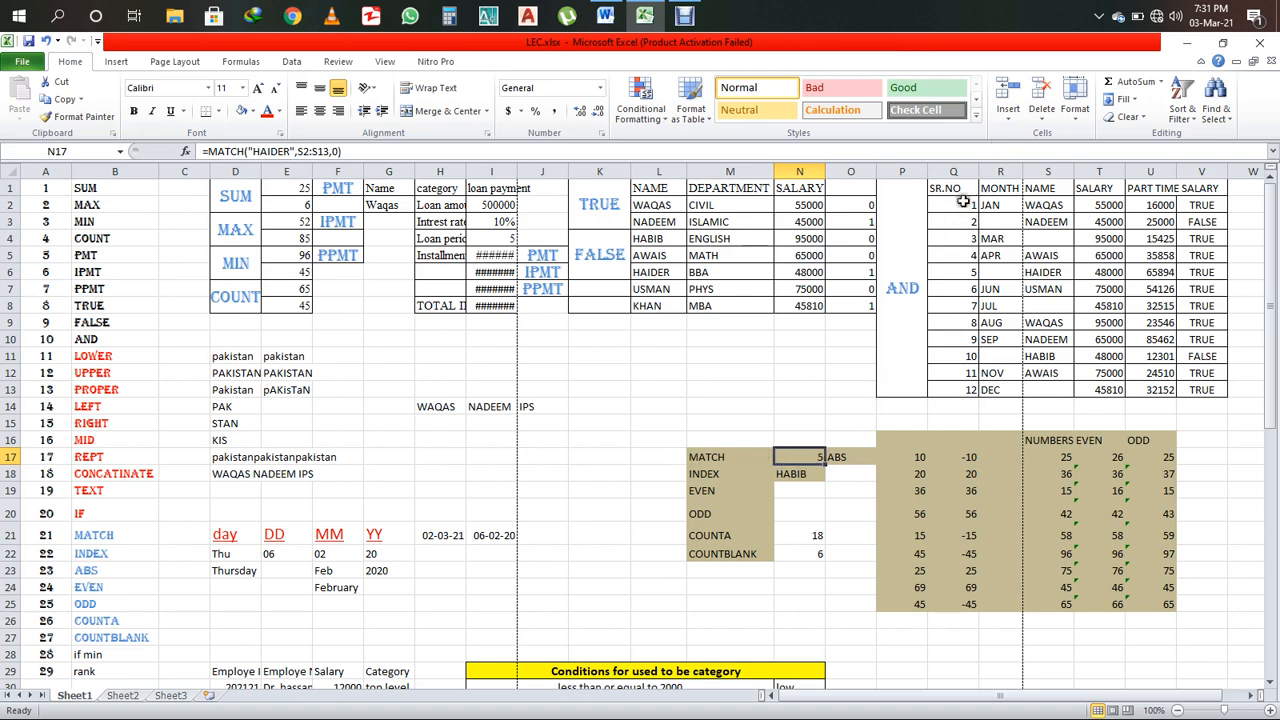
{"action": "left_click_drag", "start_coordinate": [952, 205], "coordinate": [960, 395]}
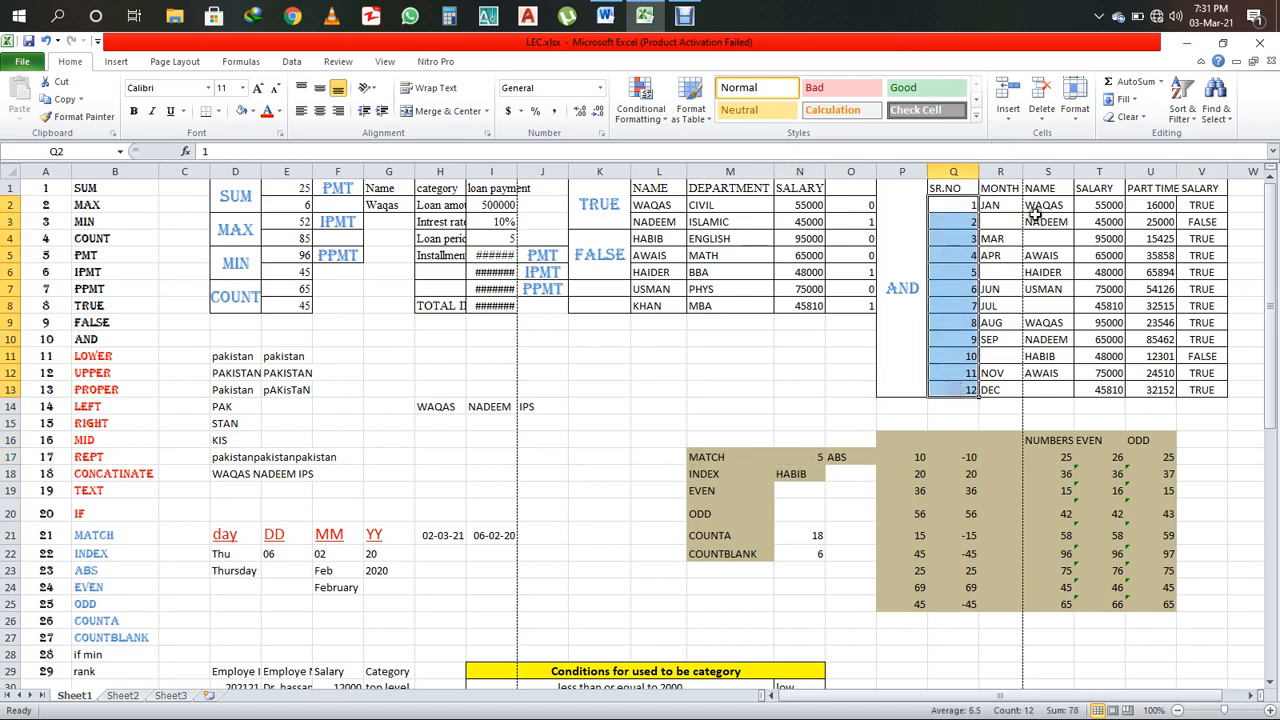
{"action": "left_click_drag", "start_coordinate": [1040, 205], "coordinate": [1045, 390]}
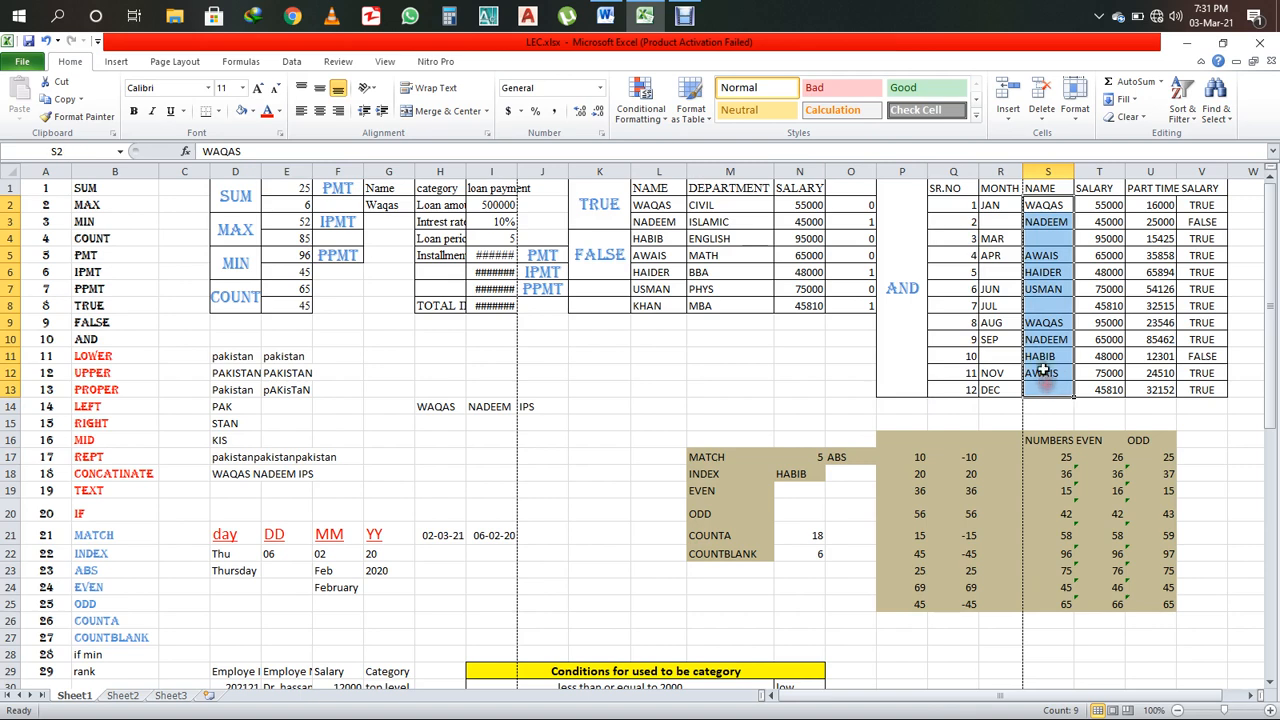
{"action": "left_click", "coordinate": [1031, 310]}
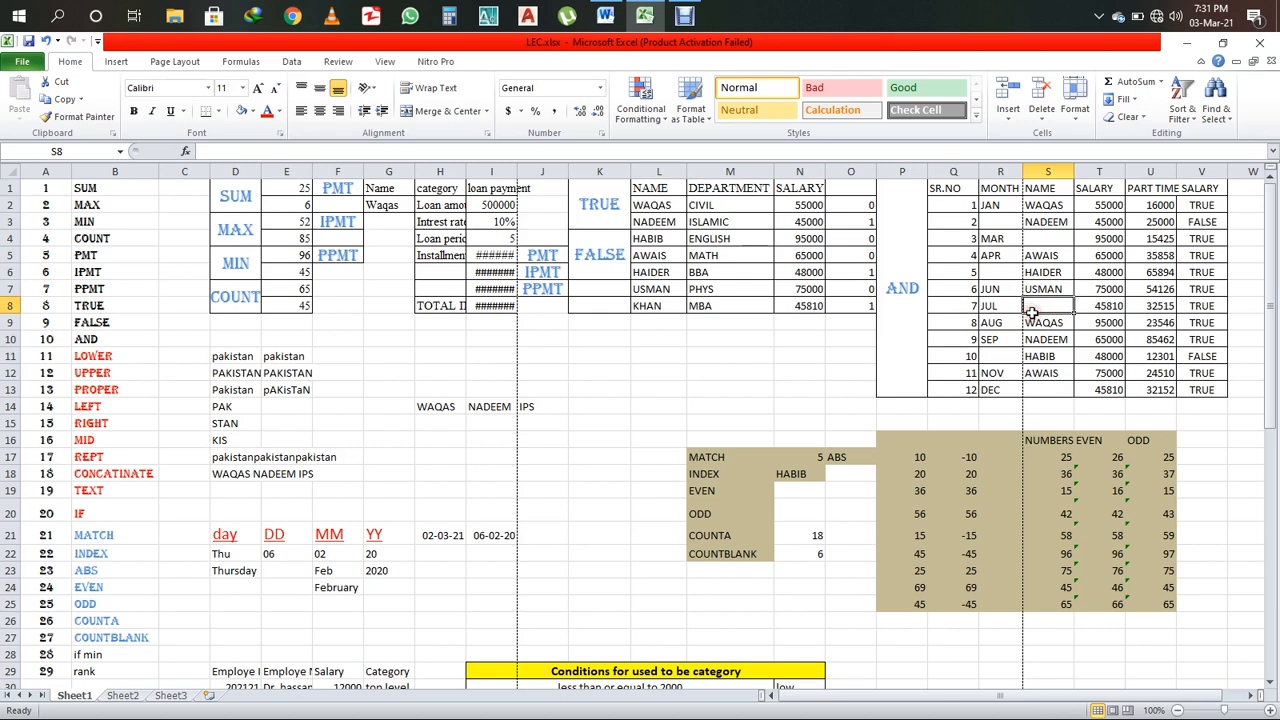
{"action": "double_click", "coordinate": [805, 457]}
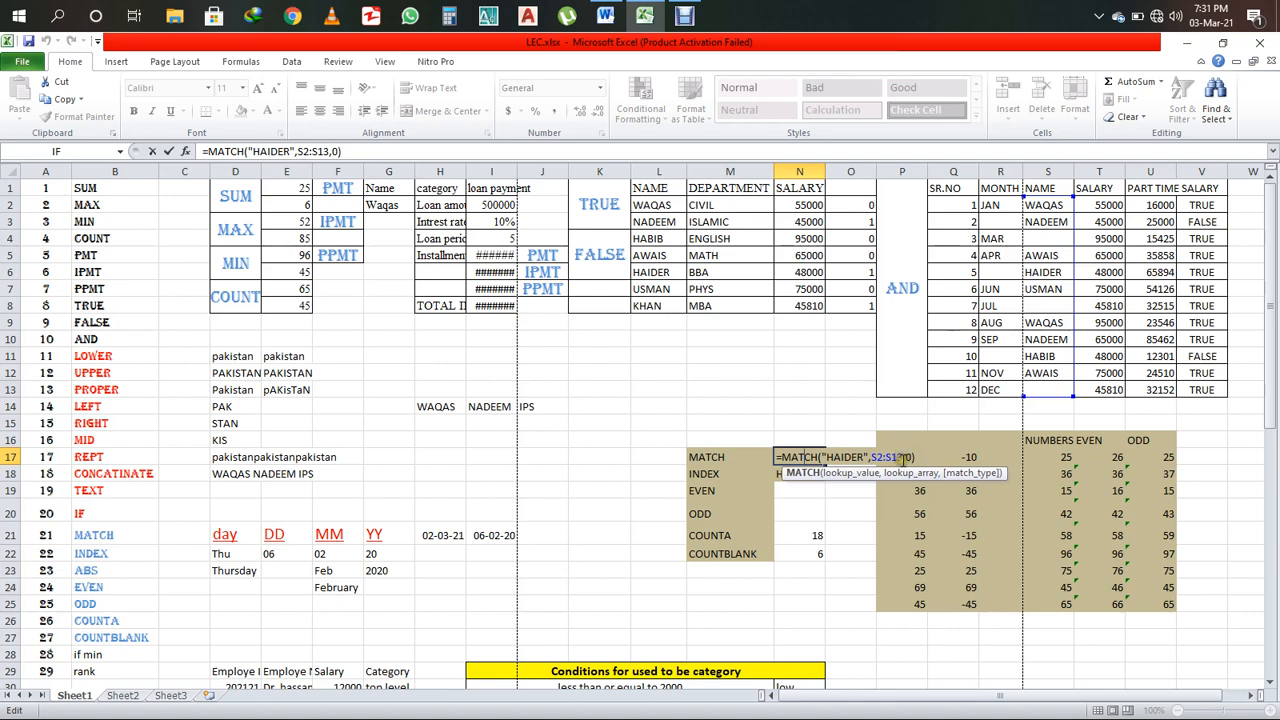
{"action": "key", "text": "Escape"}
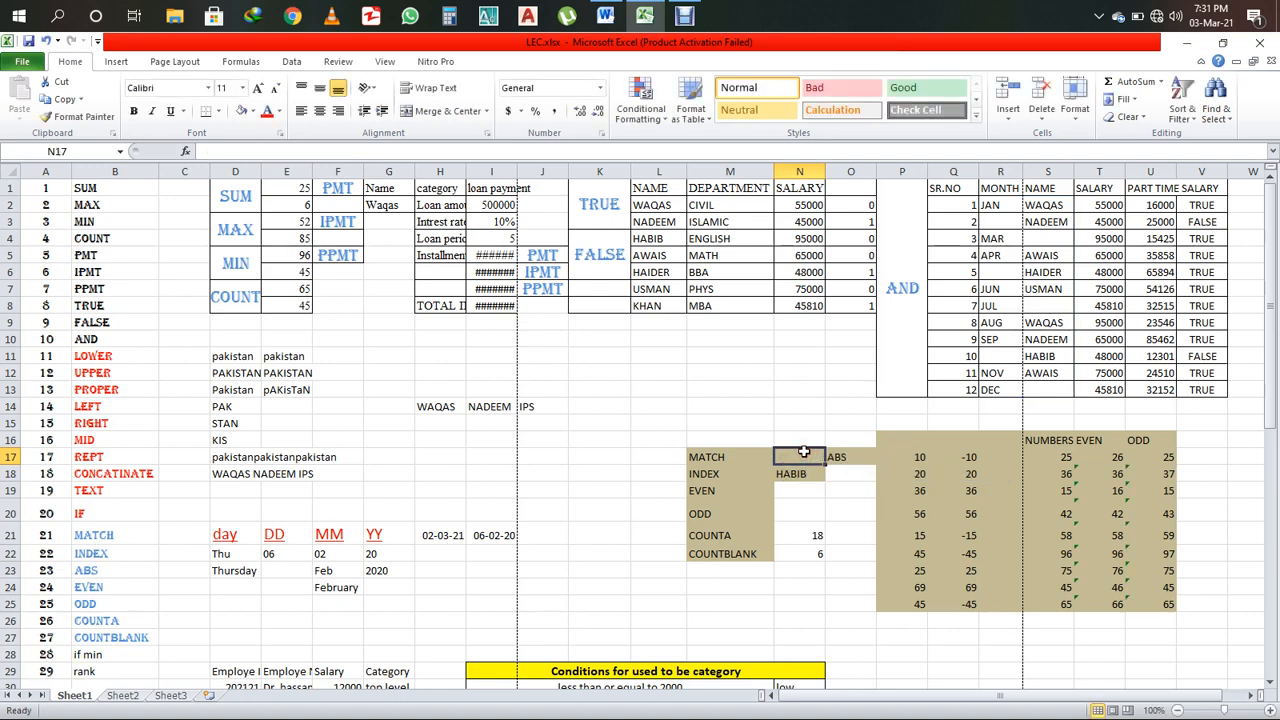
- Replace the formula in N17 with a new MATCH formula whose lookup value is the name in S11, entered without quotation marks
{"action": "type", "text": "=mat"}
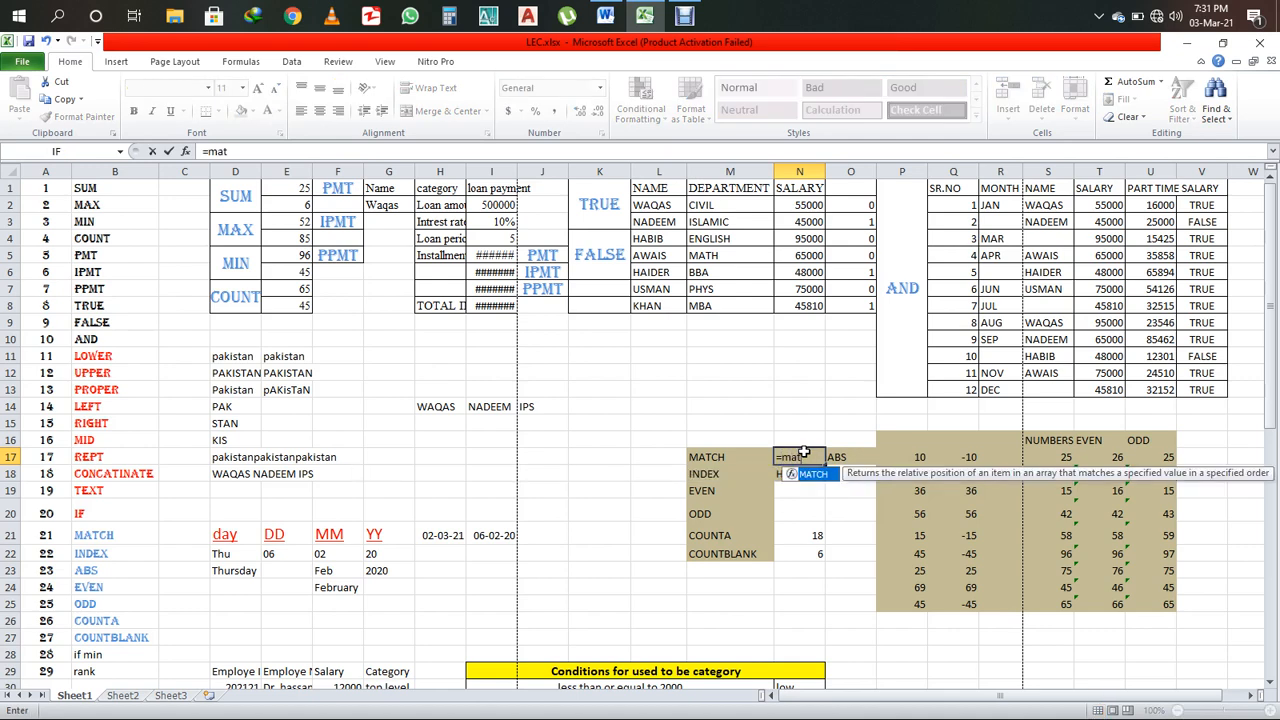
{"action": "type", "text": "c"}
{"action": "key", "text": "Tab"}
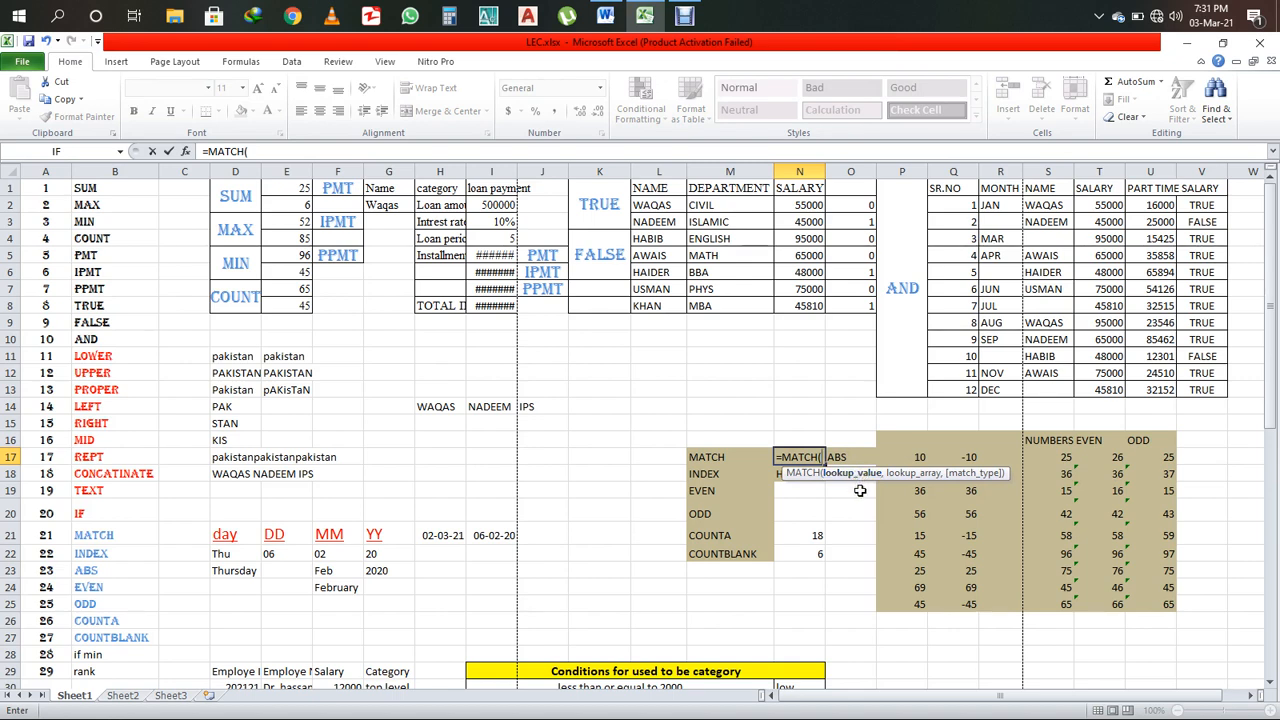
{"action": "type", "text": "ha"}
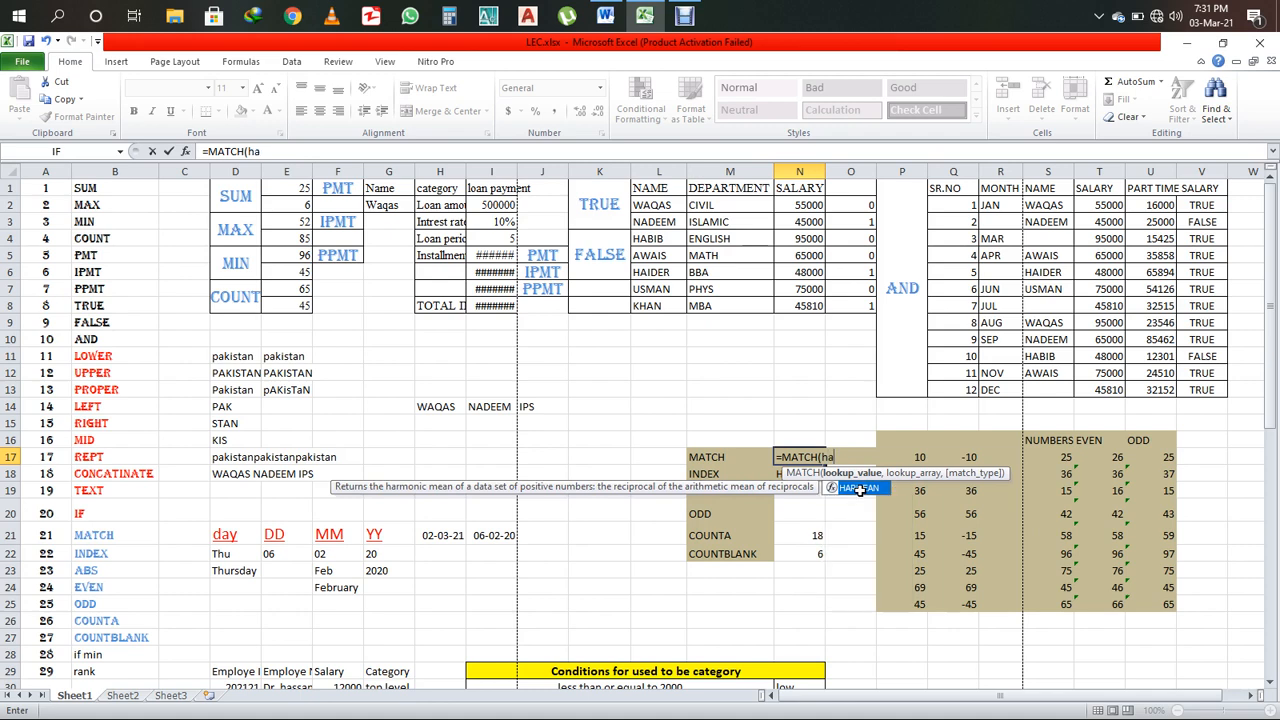
{"action": "type", "text": "bib"}
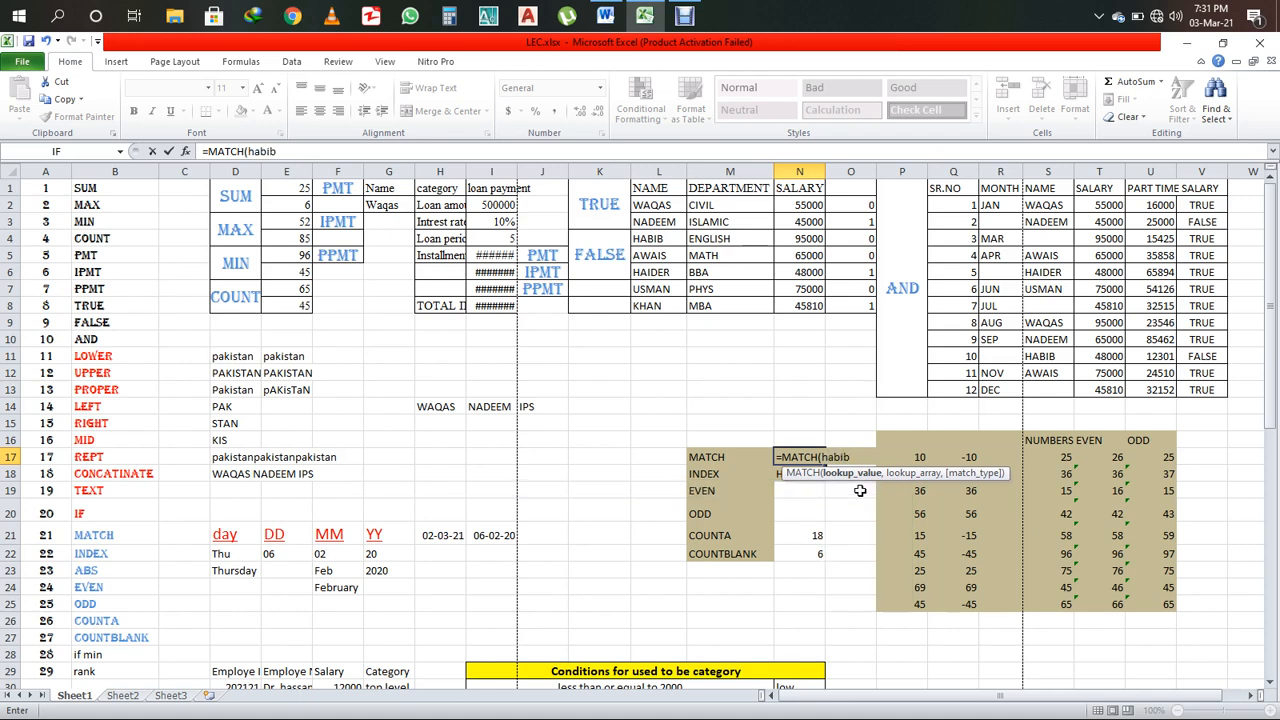
{"action": "type", "text": ","}
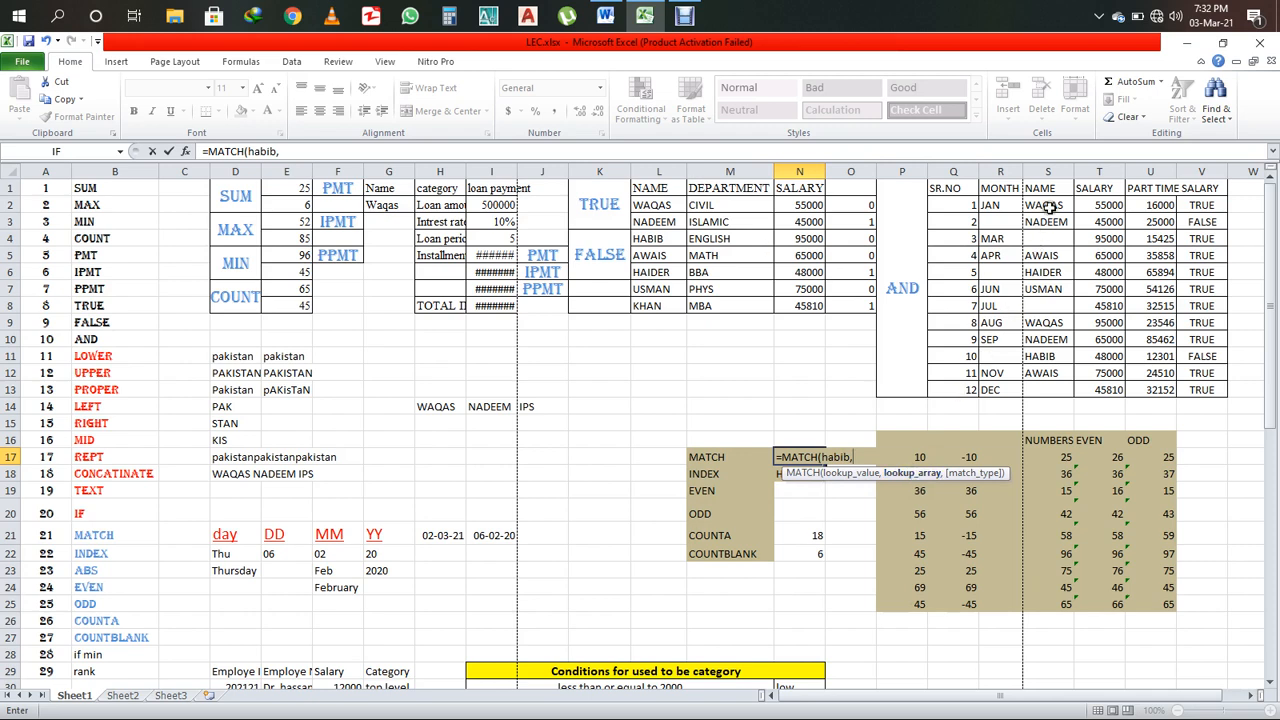
- Complete the N17 MATCH formula with the lookup array S2:S13 and match type 0 (Exact match)
{"action": "left_click_drag", "start_coordinate": [961, 204], "coordinate": [1057, 383]}
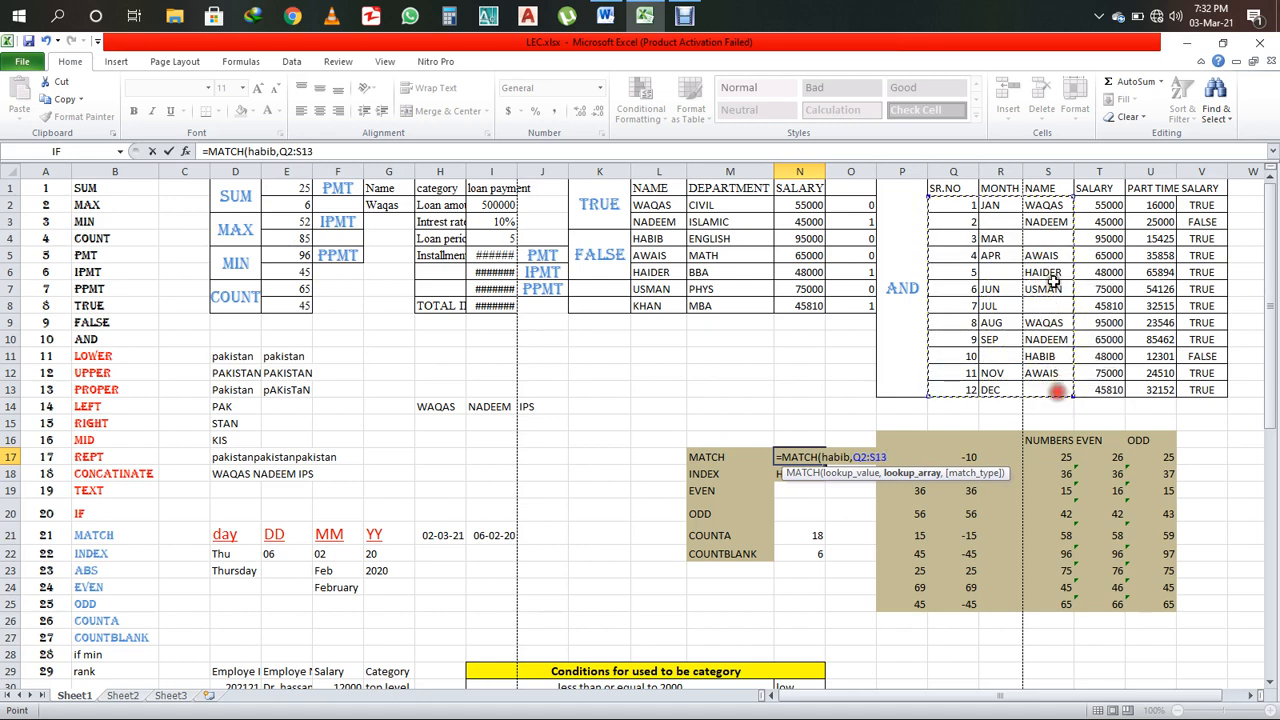
{"action": "left_click_drag", "start_coordinate": [1046, 206], "coordinate": [1048, 389]}
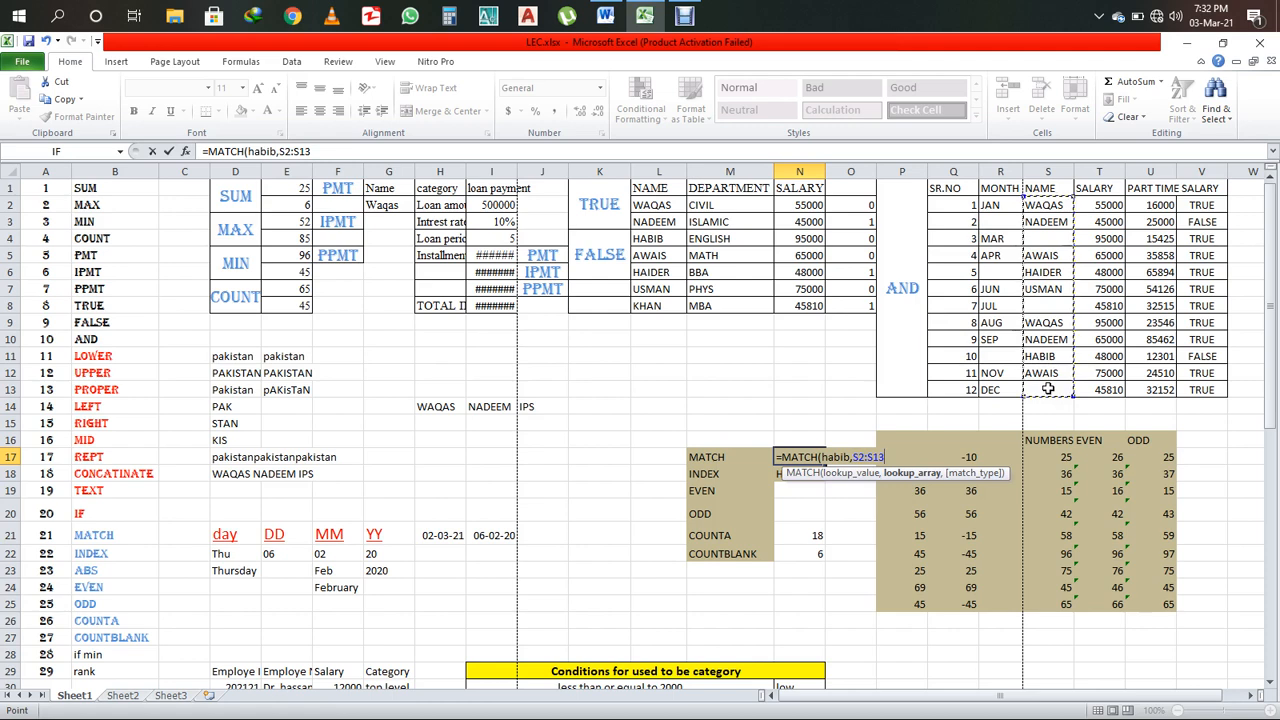
{"action": "type", "text": ",0"}
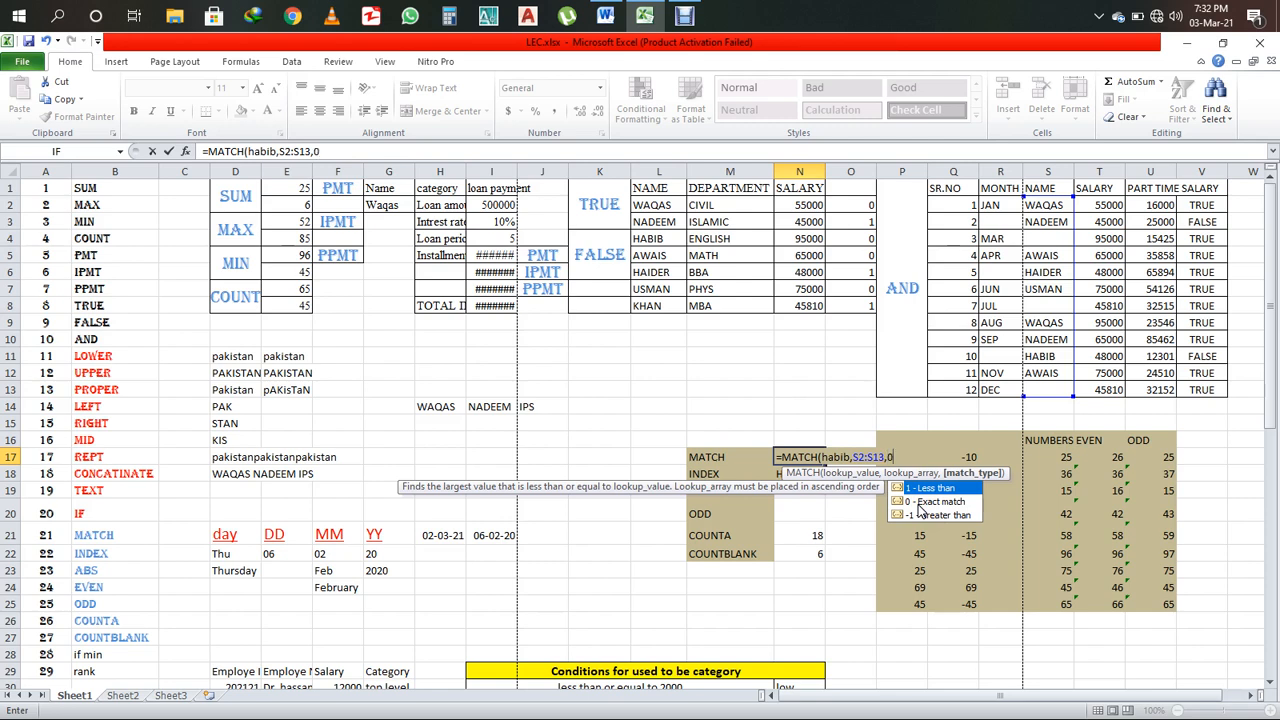
{"action": "type", "text": ")"}
{"action": "key", "text": "Return"}
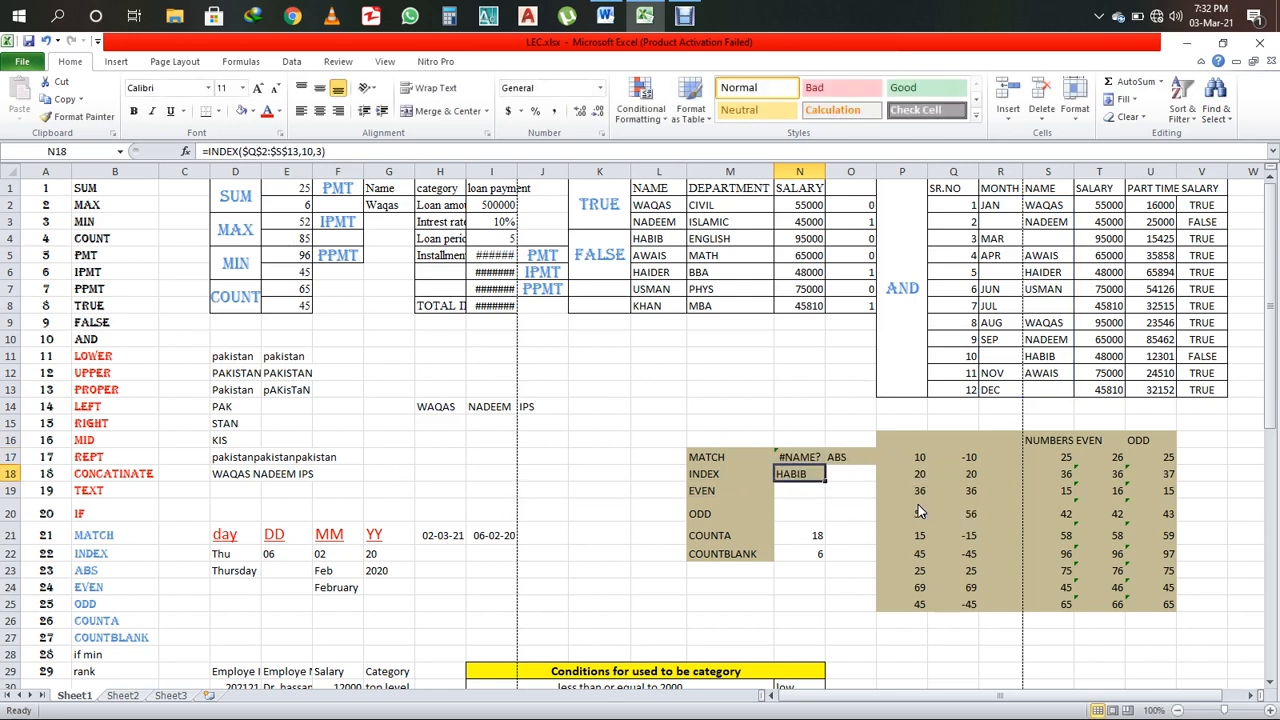
- Try to widen the lookup array of the N17 MATCH formula to Q2:S13
{"action": "double_click", "coordinate": [800, 457]}
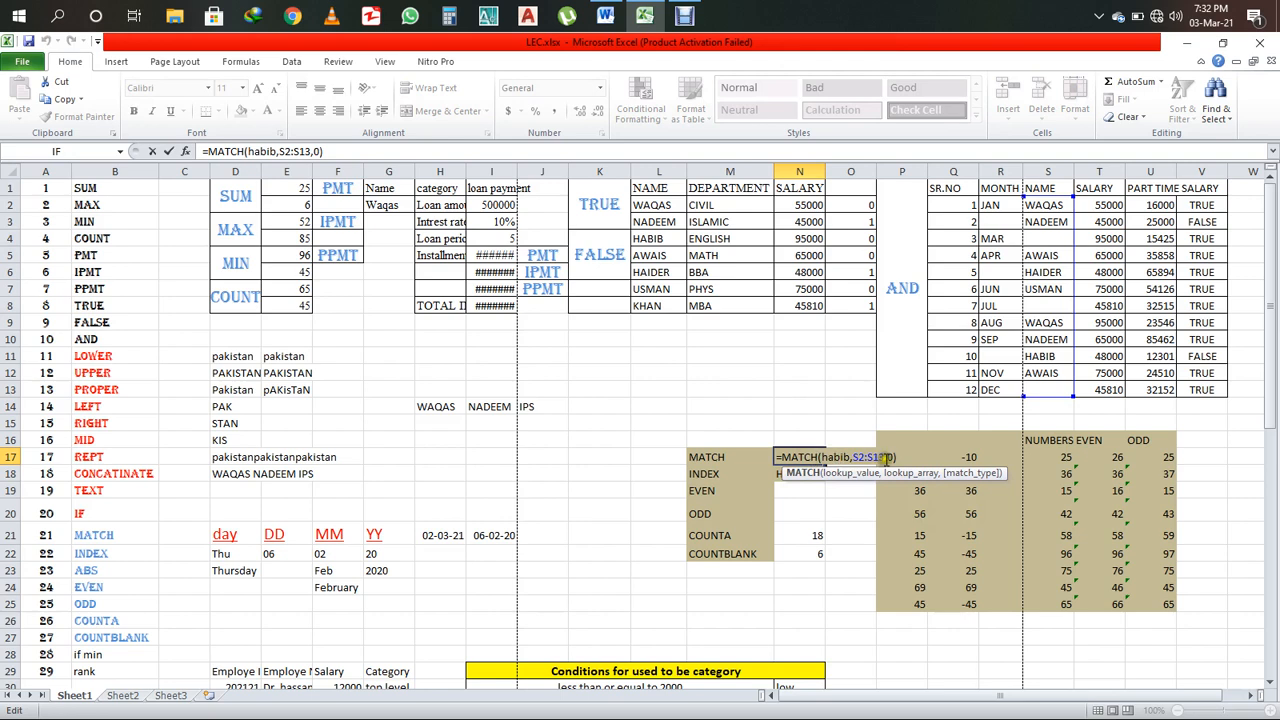
{"action": "left_click_drag", "start_coordinate": [888, 457], "coordinate": [851, 457]}
{"action": "left_click_drag", "start_coordinate": [965, 203], "coordinate": [1045, 378]}
{"action": "key", "text": "Return"}
{"action": "left_click", "coordinate": [795, 462]}
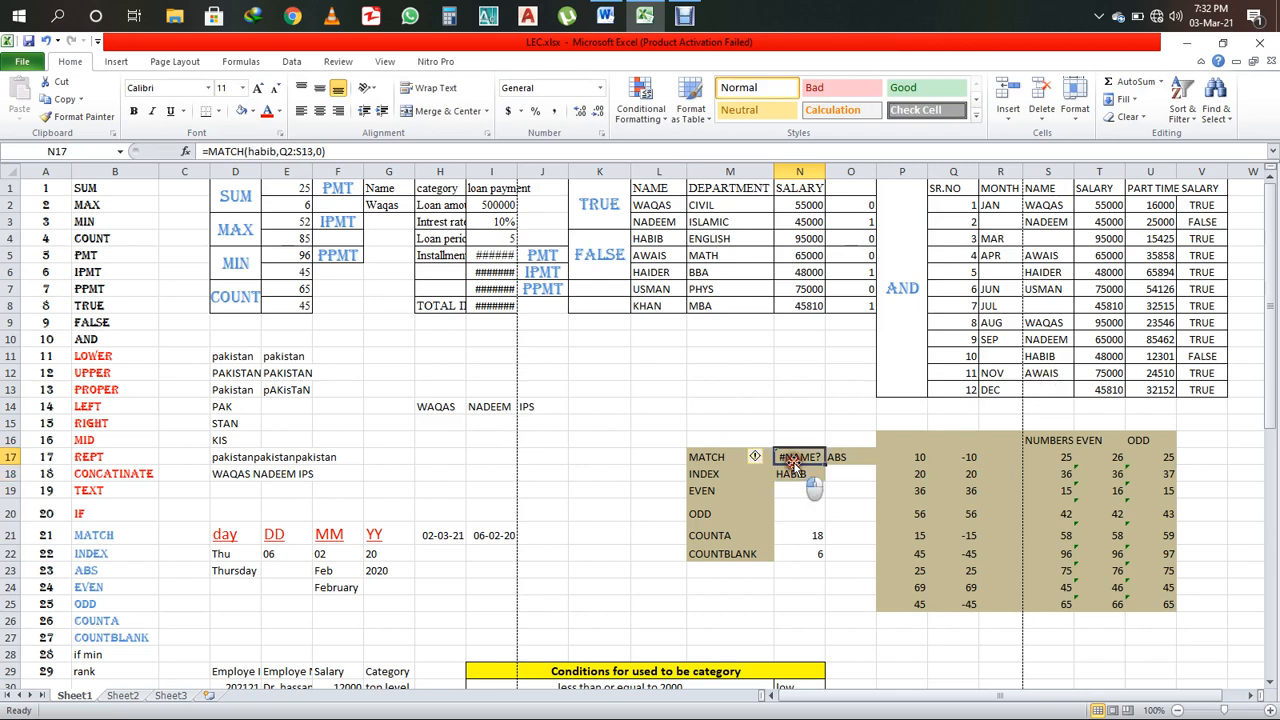
{"action": "left_click", "coordinate": [684, 15]}
{"action": "left_click", "coordinate": [474, 545]}
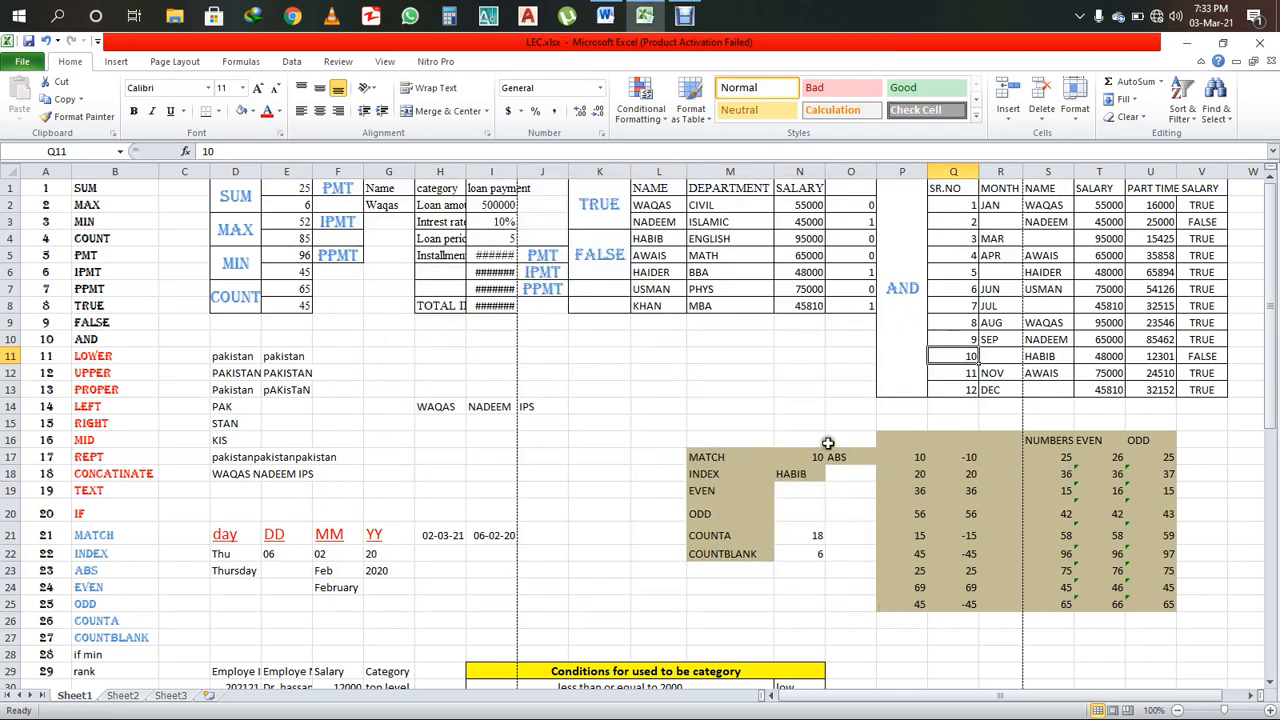
- Clear the existing MATCH formula from N17
{"action": "double_click", "coordinate": [800, 453]}
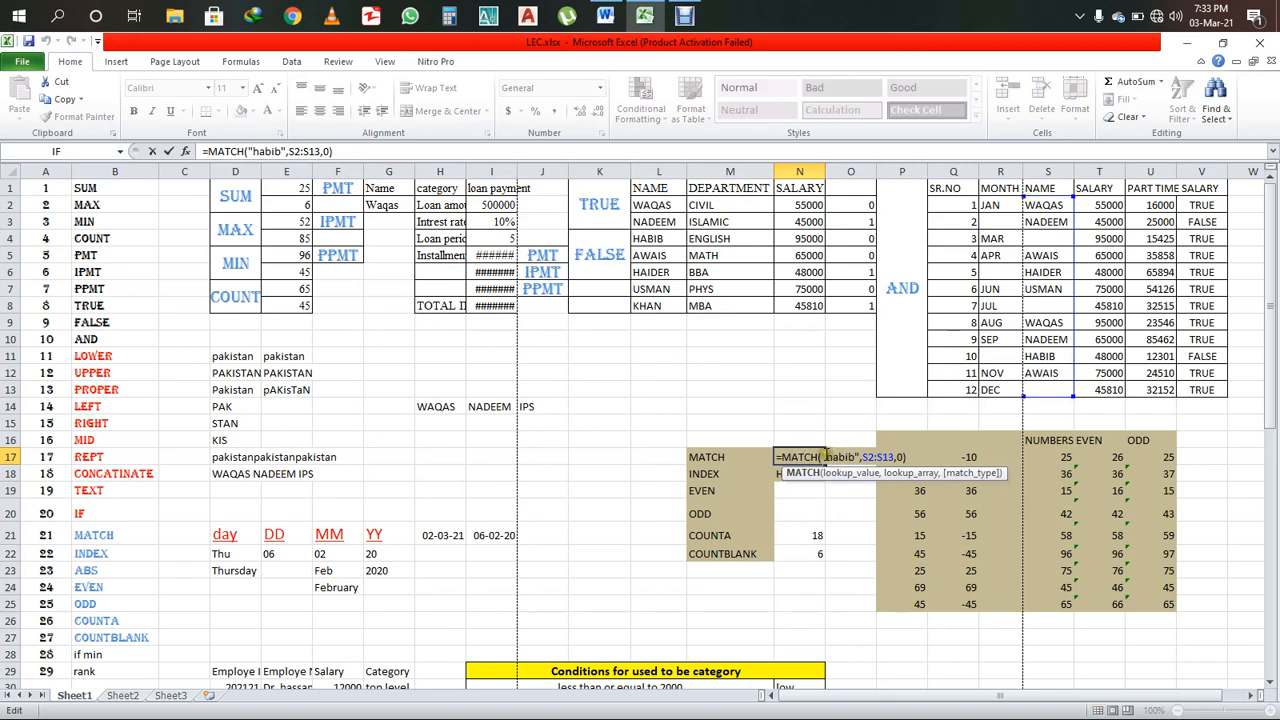
{"action": "left_click", "coordinate": [826, 456]}
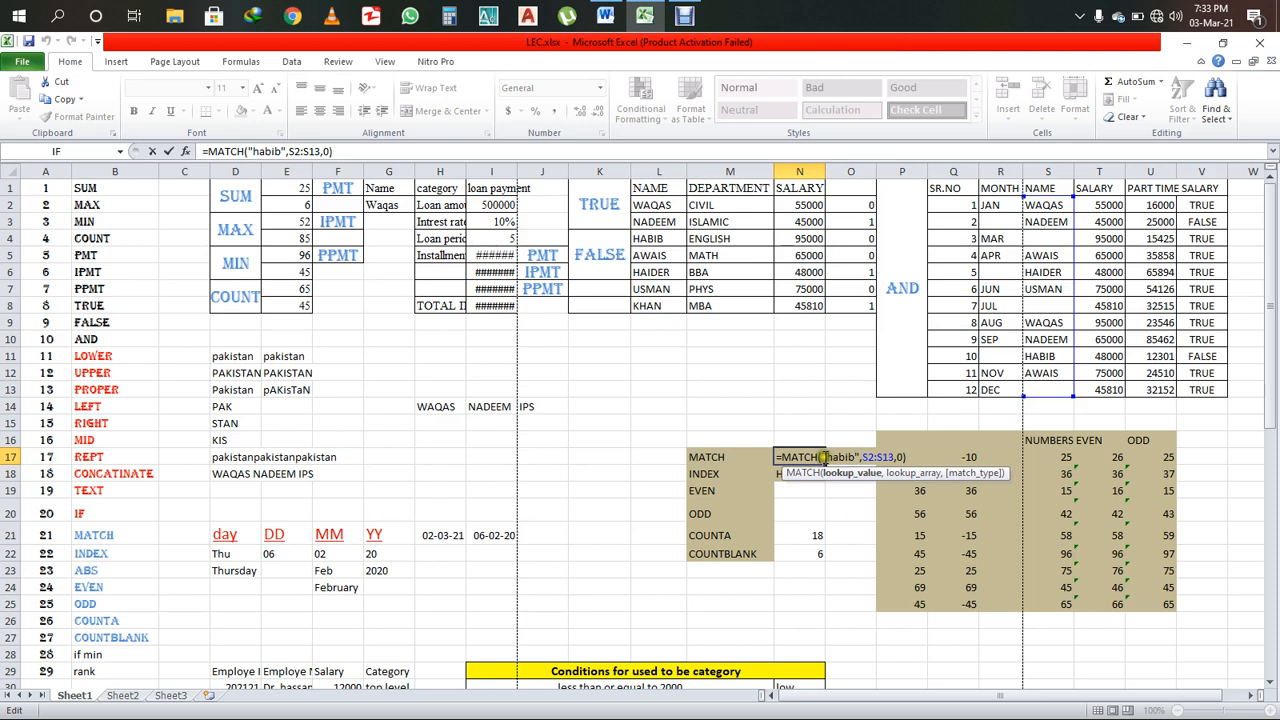
{"action": "left_click_drag", "start_coordinate": [851, 457], "coordinate": [821, 456]}
{"action": "key", "text": "BackSpace"}
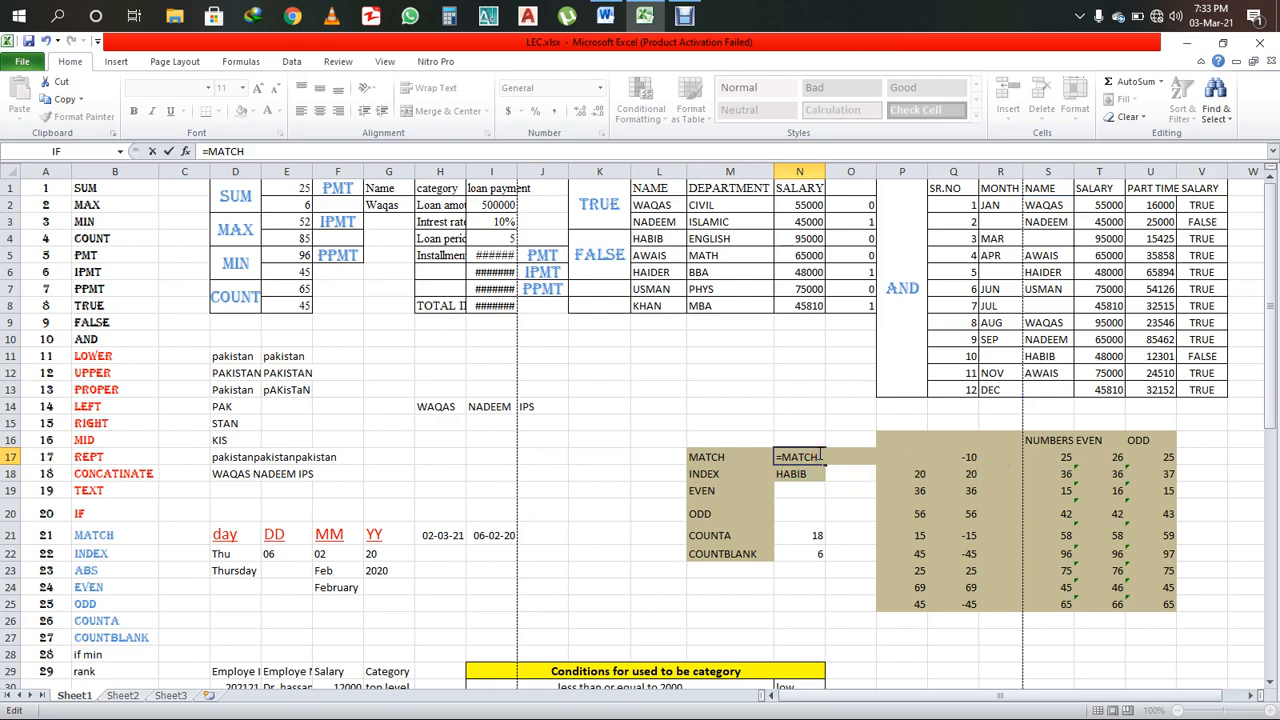
{"action": "key", "text": "Tab"}
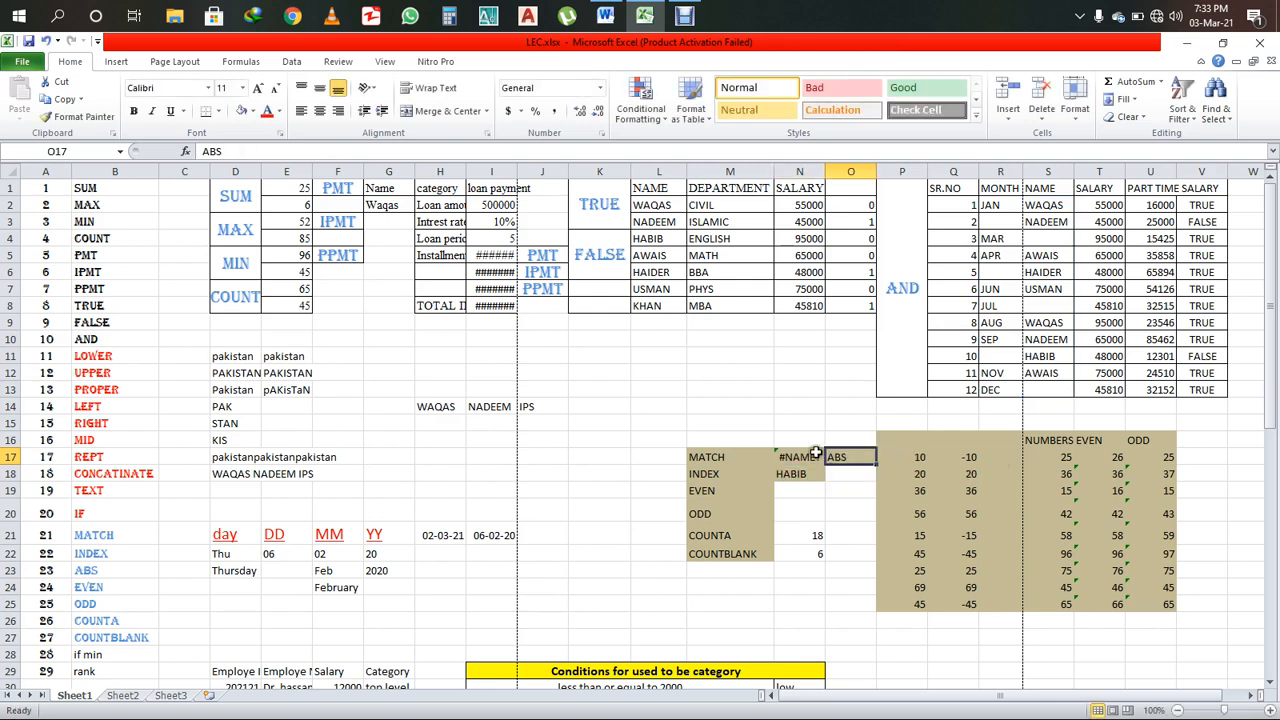
{"action": "left_click", "coordinate": [816, 455]}
{"action": "double_click", "coordinate": [800, 457]}
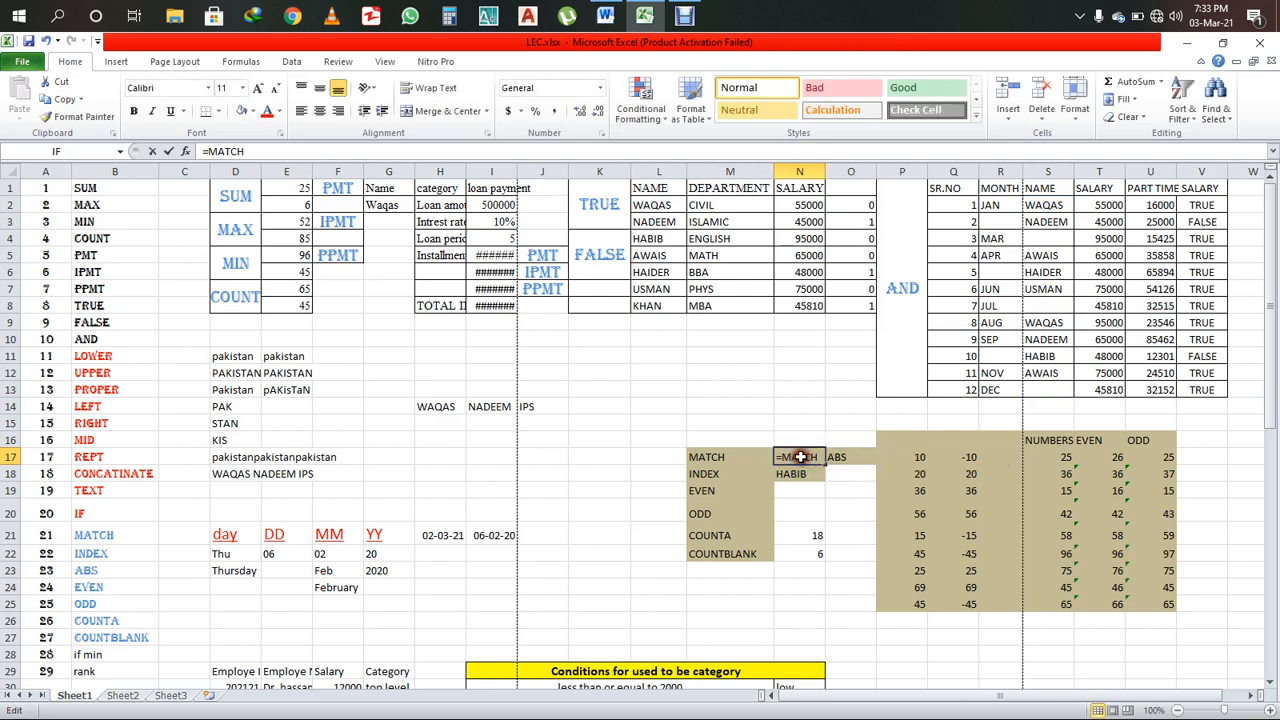
{"action": "left_click_drag", "start_coordinate": [820, 457], "coordinate": [689, 460]}
{"action": "key", "text": "BackSpace"}
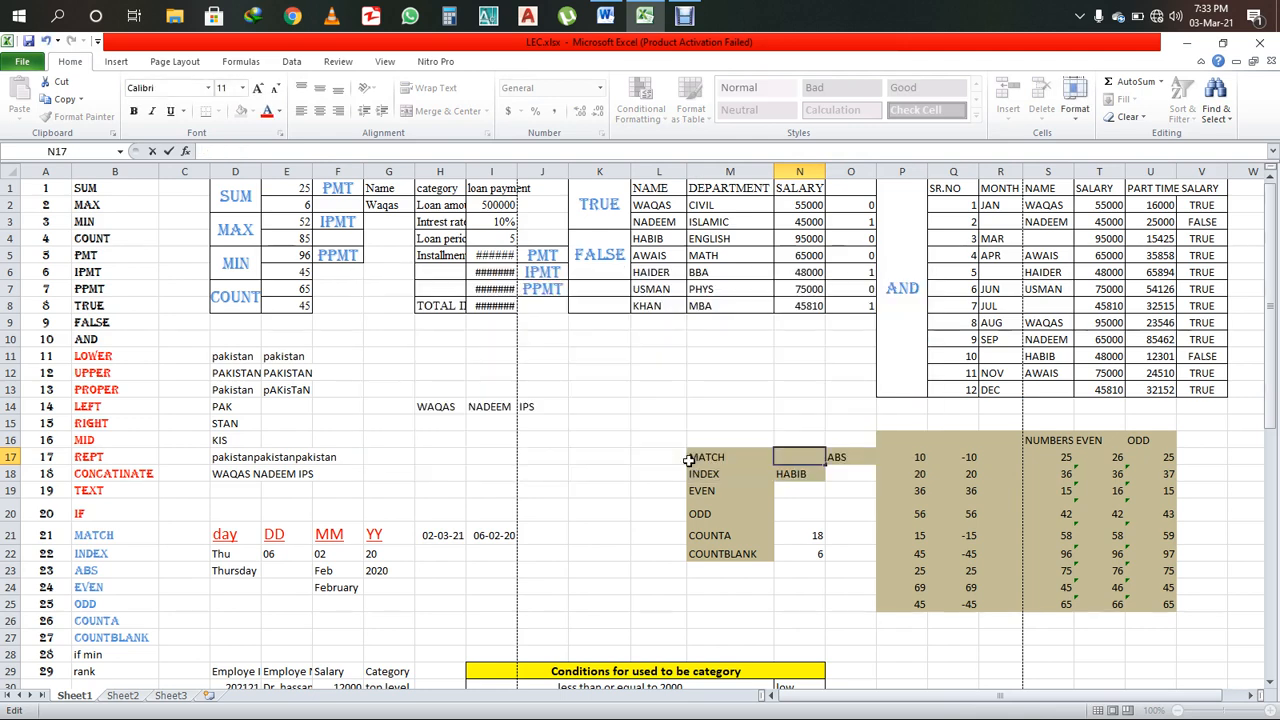
- Enter a MATCH formula in N17 with the name from S11 in quotation marks, lookup array S2:S13 and match type 0
{"action": "type", "text": "=mat"}
{"action": "key", "text": "Tab"}
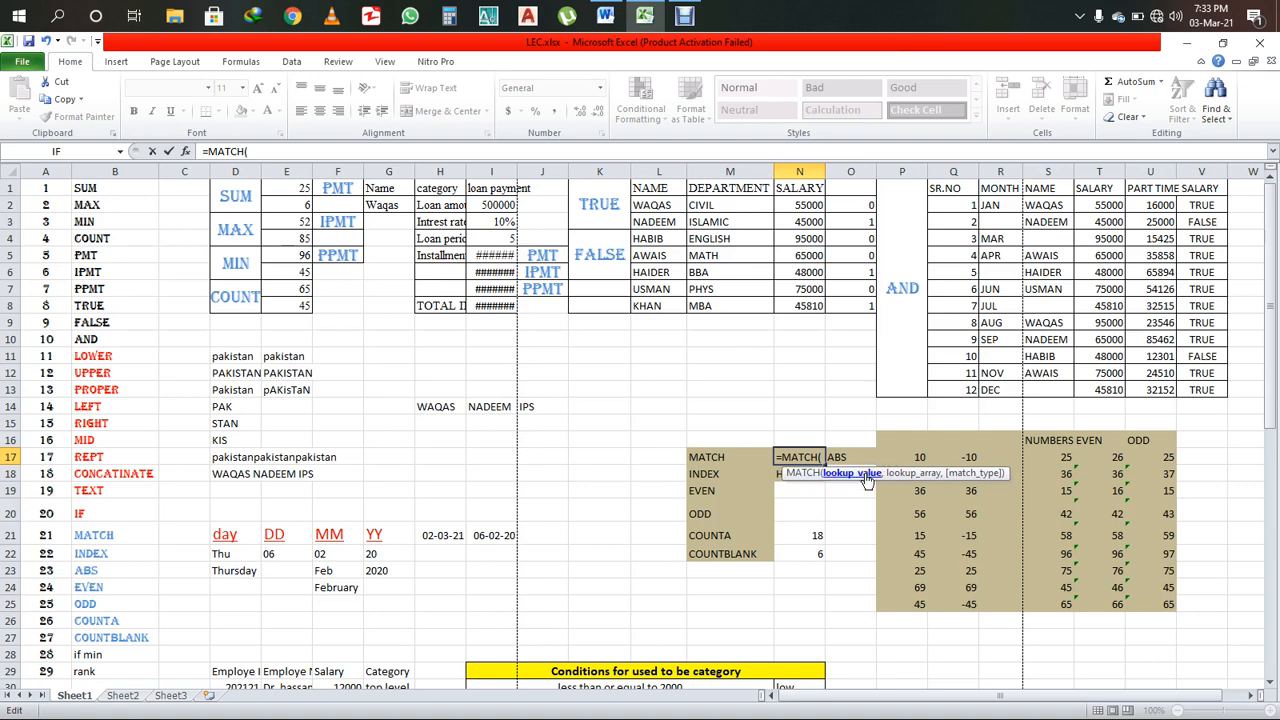
{"action": "type", "text": "\"habib\","}
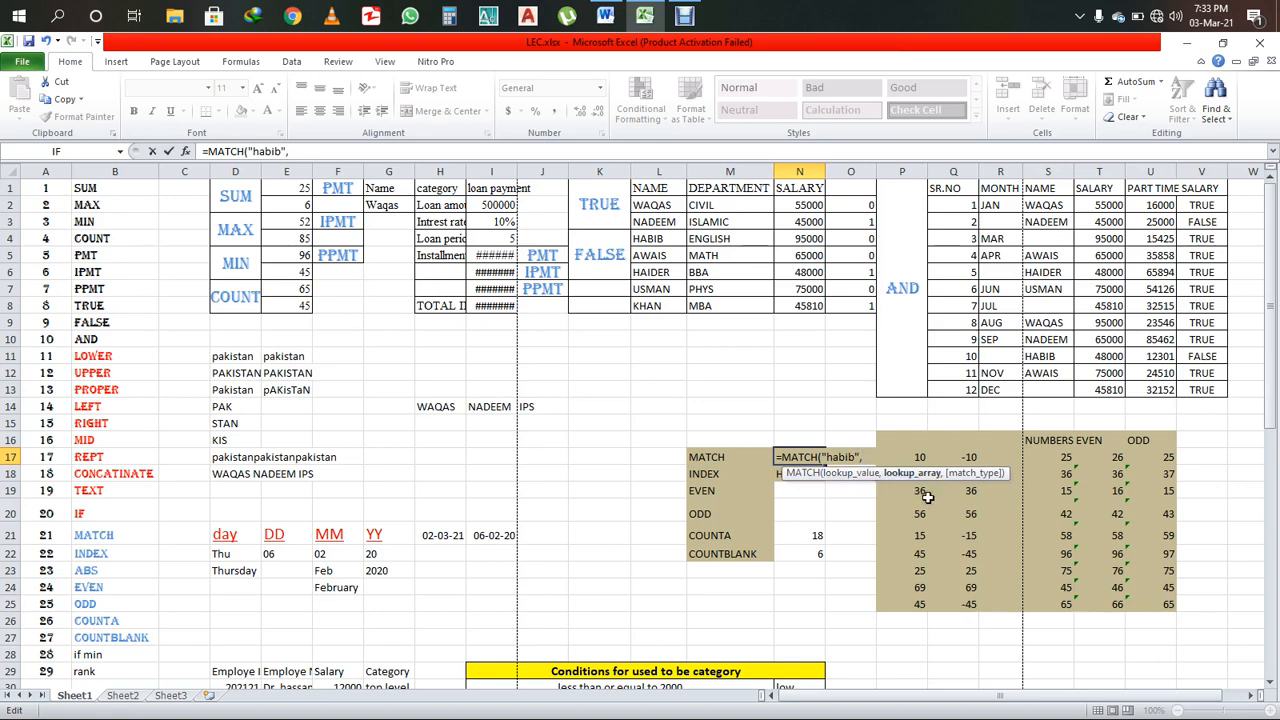
{"action": "left_click_drag", "start_coordinate": [1047, 205], "coordinate": [1059, 389]}
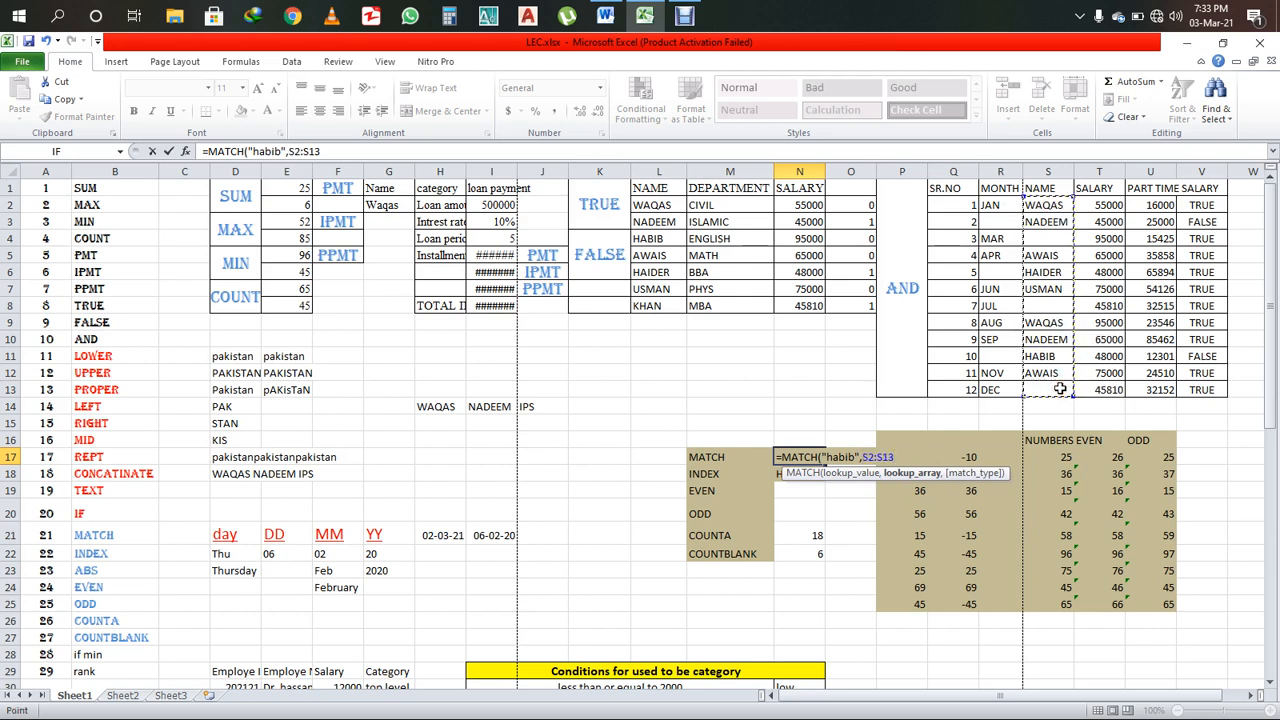
{"action": "type", "text": ","}
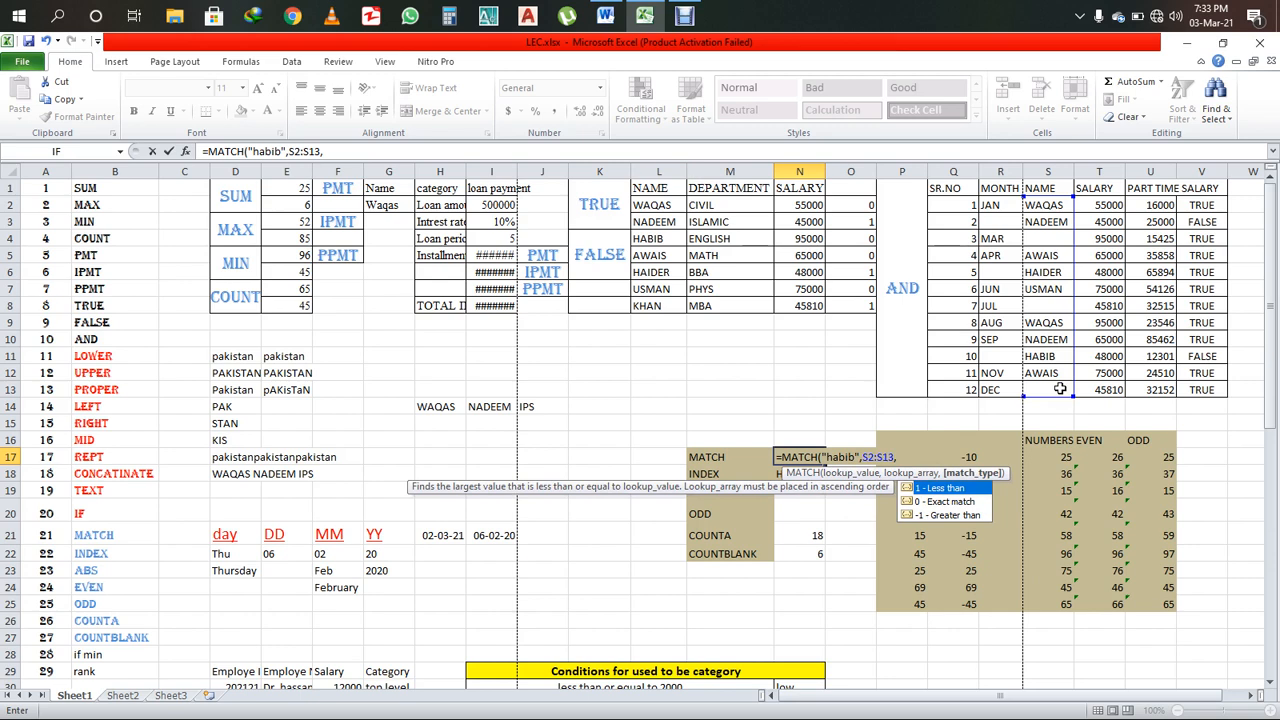
{"action": "type", "text": "10,3)"}
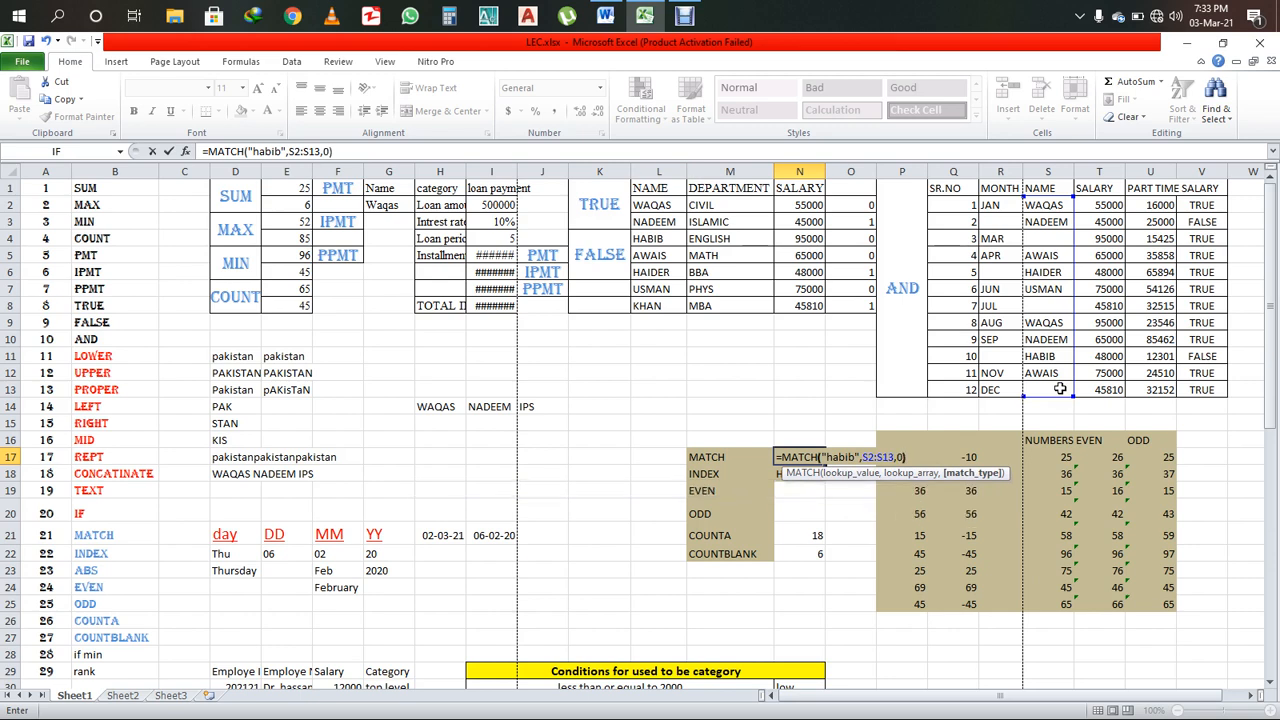
{"action": "key", "text": "Return"}
- Compare the MATCH result in N17 with S11 and Q11 of the table, and examine the INDEX formula and its range in N18
{"action": "left_click", "coordinate": [808, 456]}
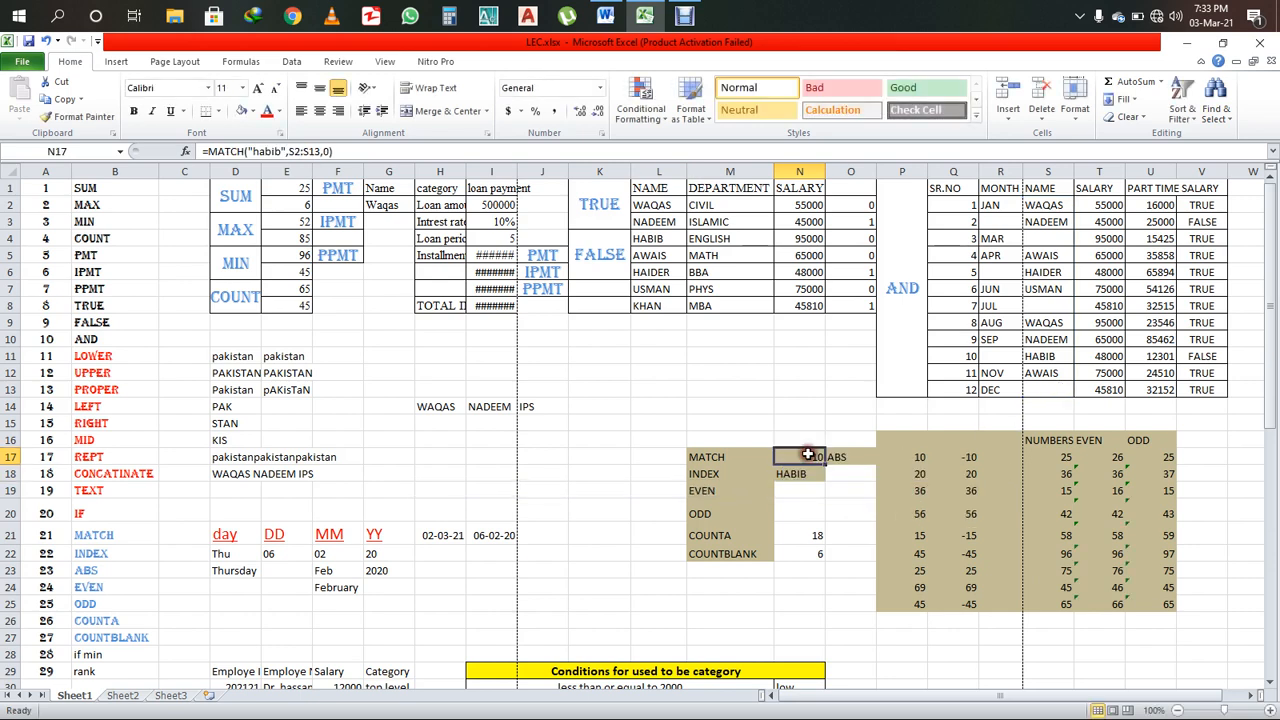
{"action": "left_click", "coordinate": [1047, 357]}
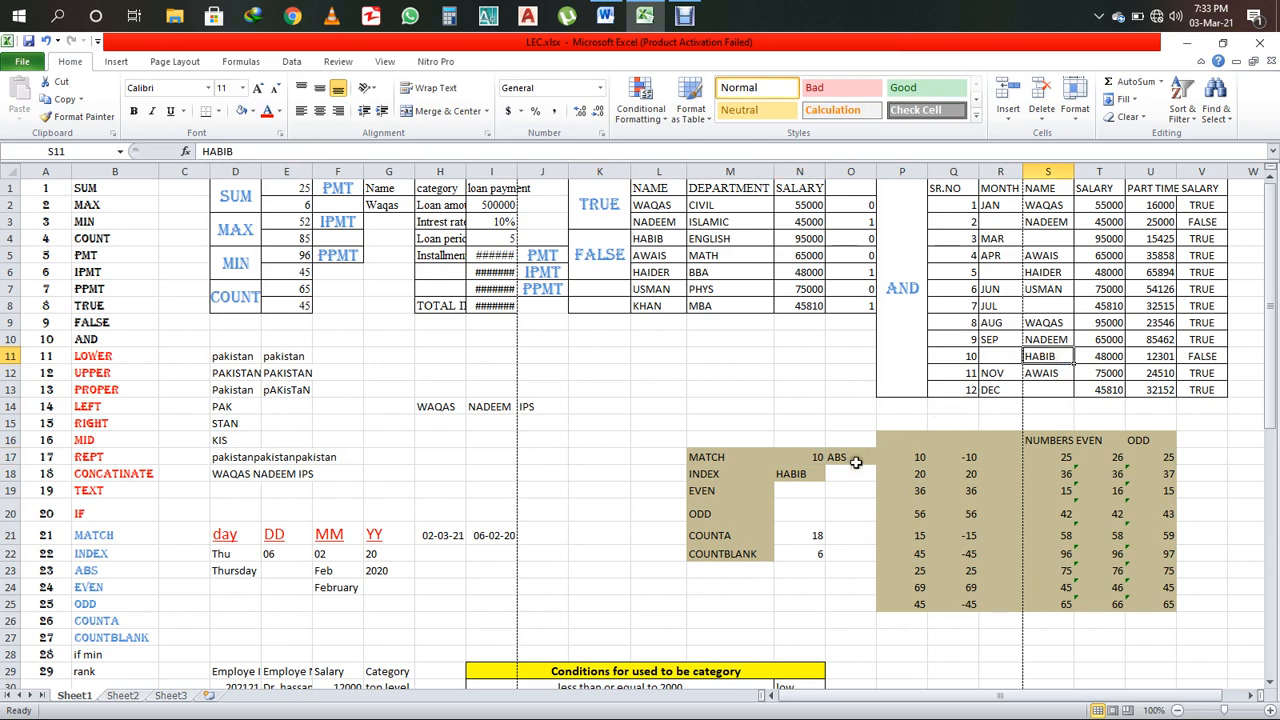
{"action": "left_click", "coordinate": [810, 457]}
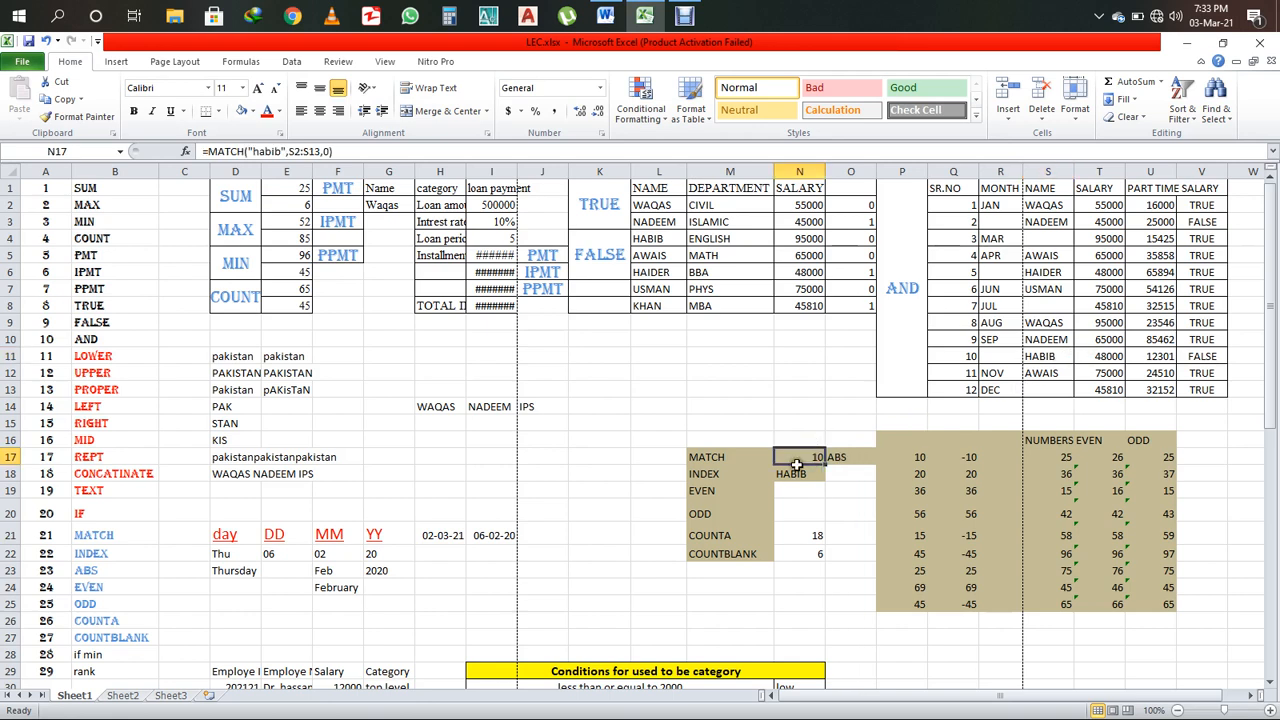
{"action": "left_click", "coordinate": [798, 472]}
{"action": "double_click", "coordinate": [800, 474]}
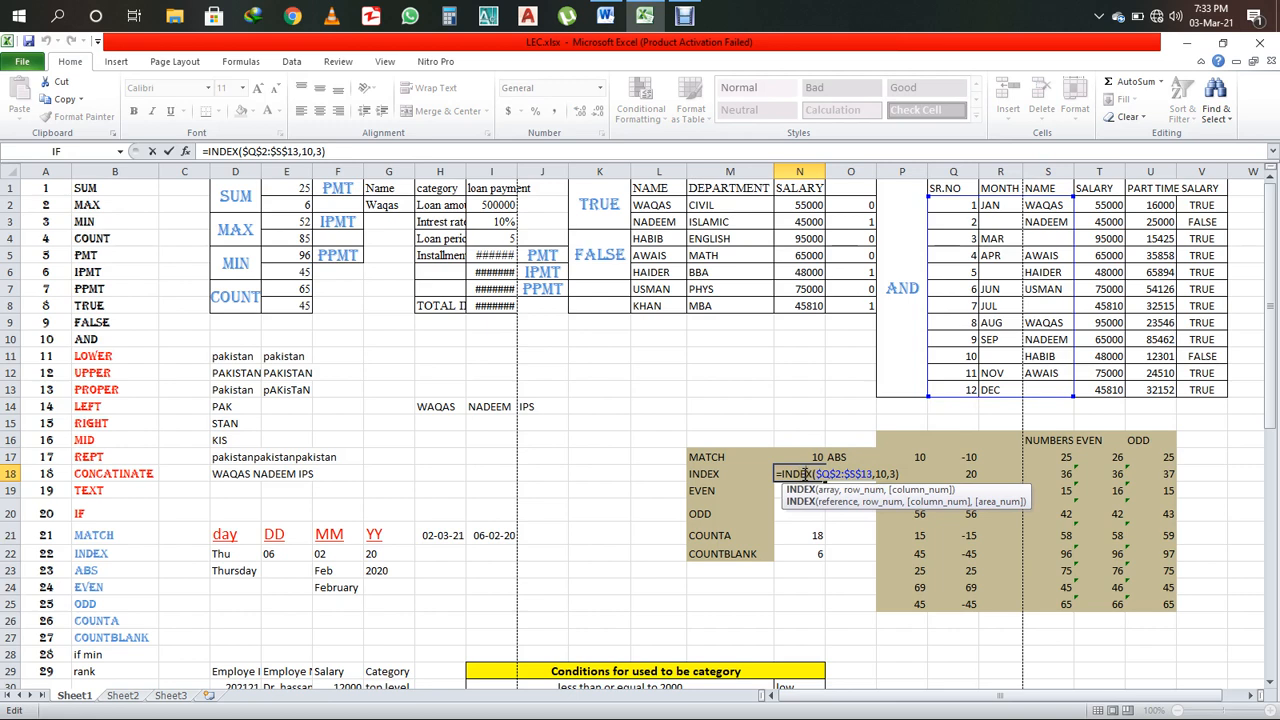
{"action": "key", "text": "Escape"}
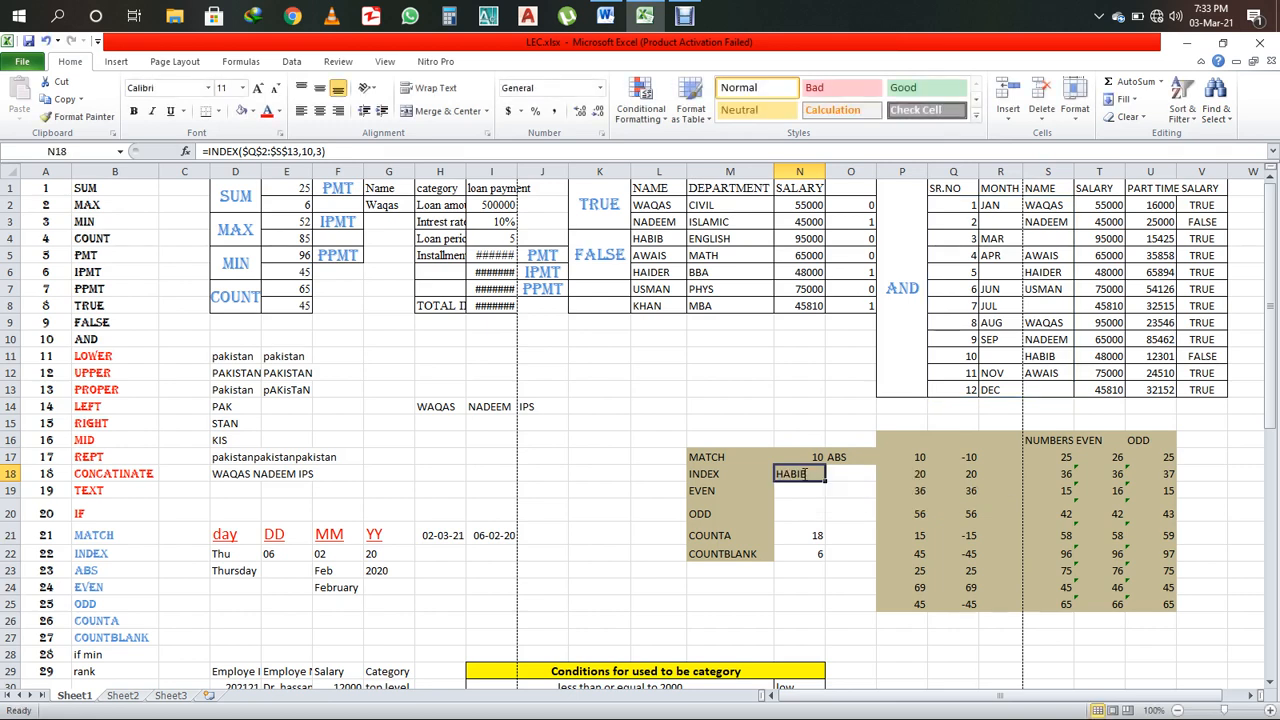
{"action": "left_click", "coordinate": [814, 455]}
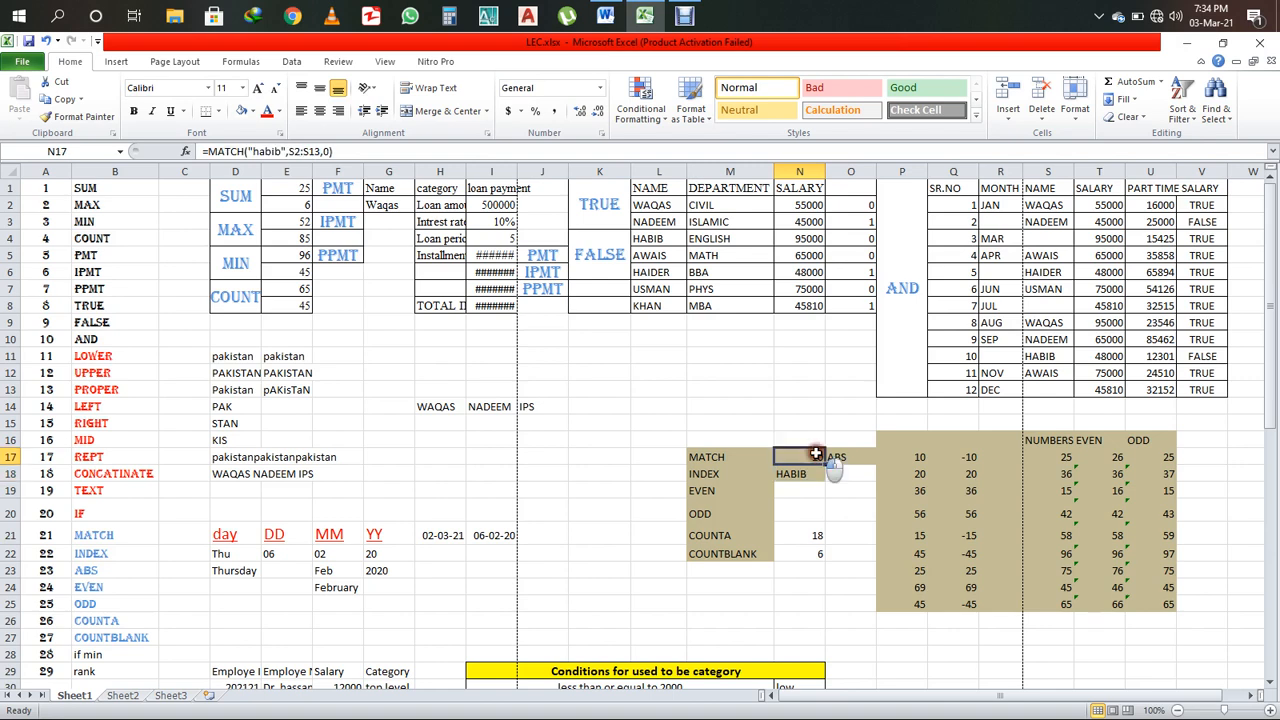
{"action": "left_click", "coordinate": [955, 353]}
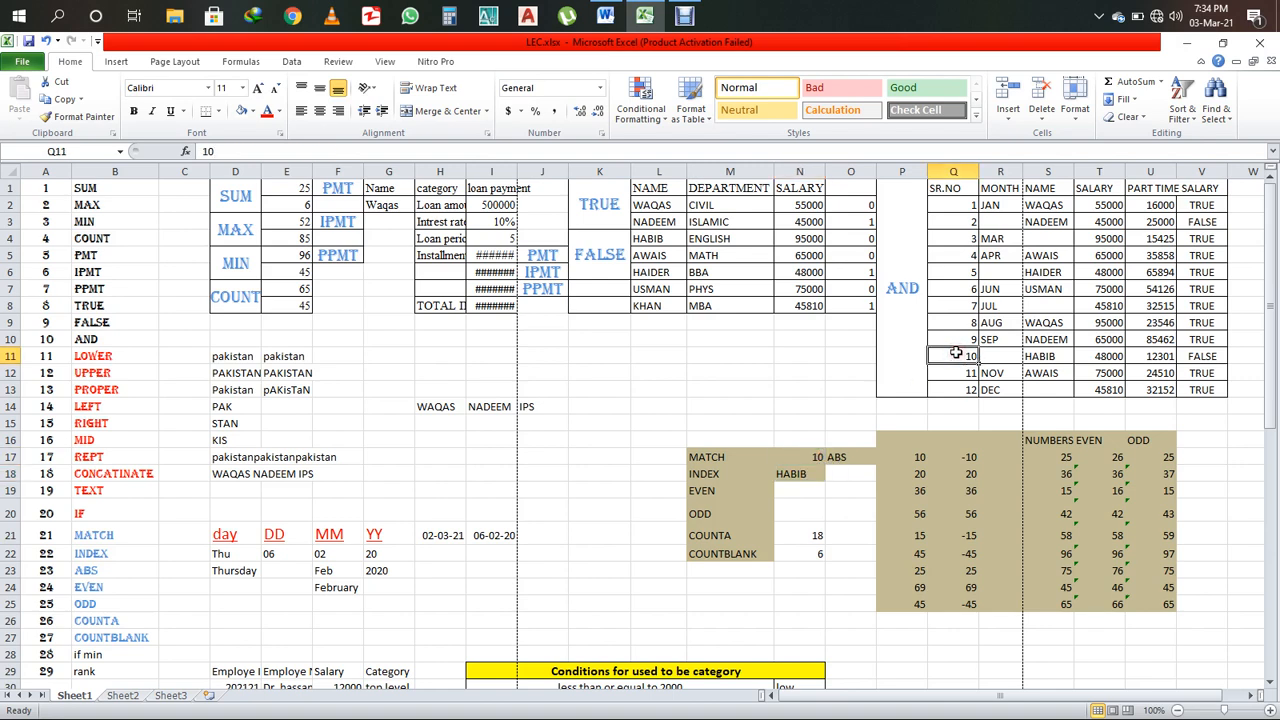
{"action": "double_click", "coordinate": [792, 474]}
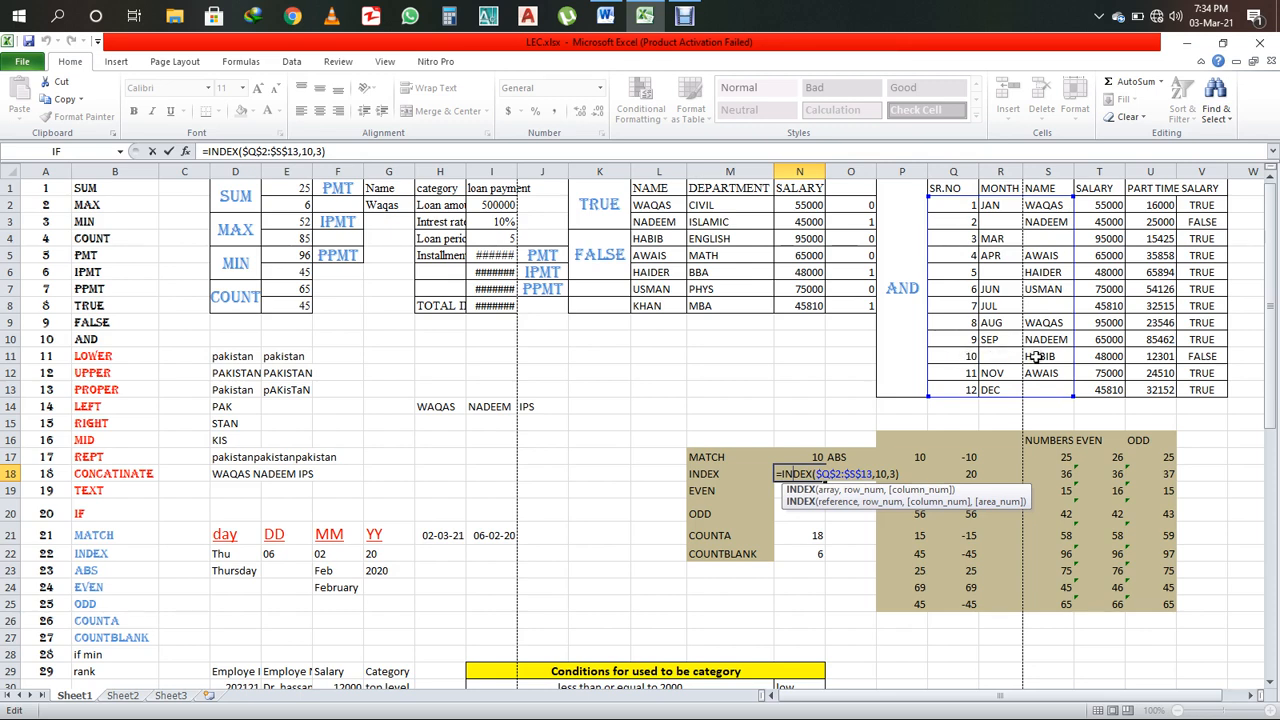
{"action": "key", "text": "ctrl+Return"}
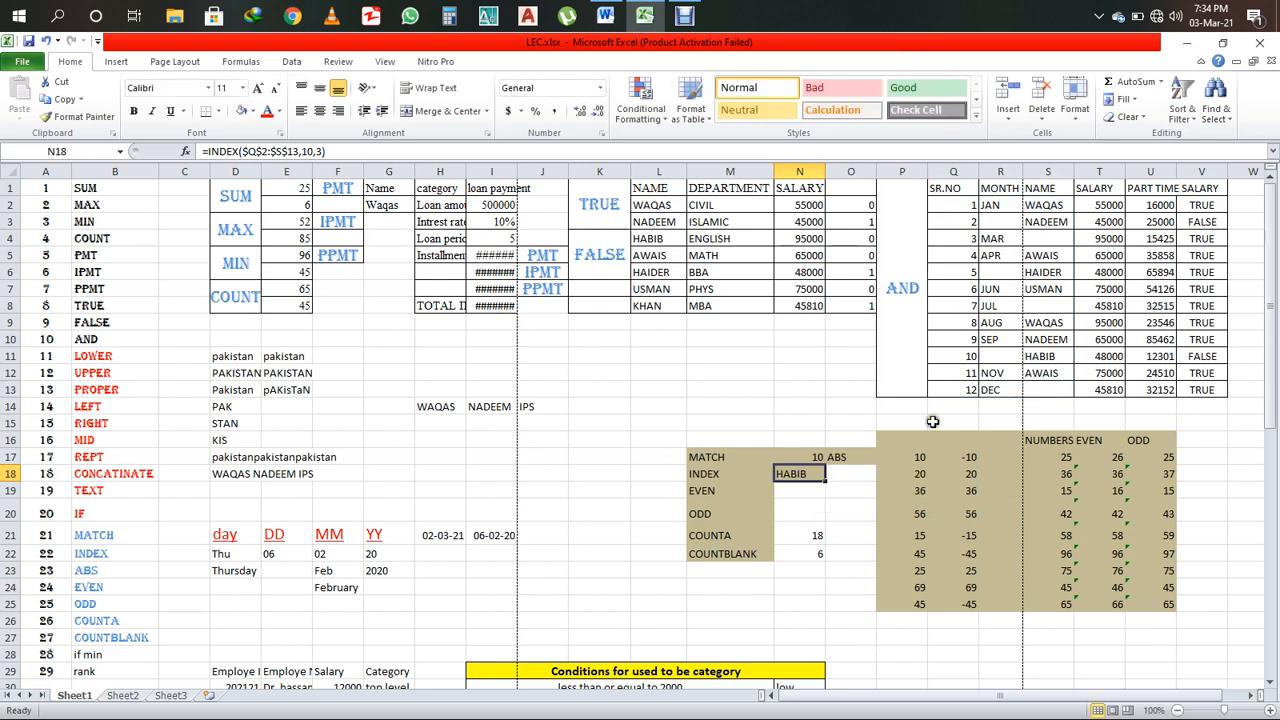
{"action": "double_click", "coordinate": [791, 474]}
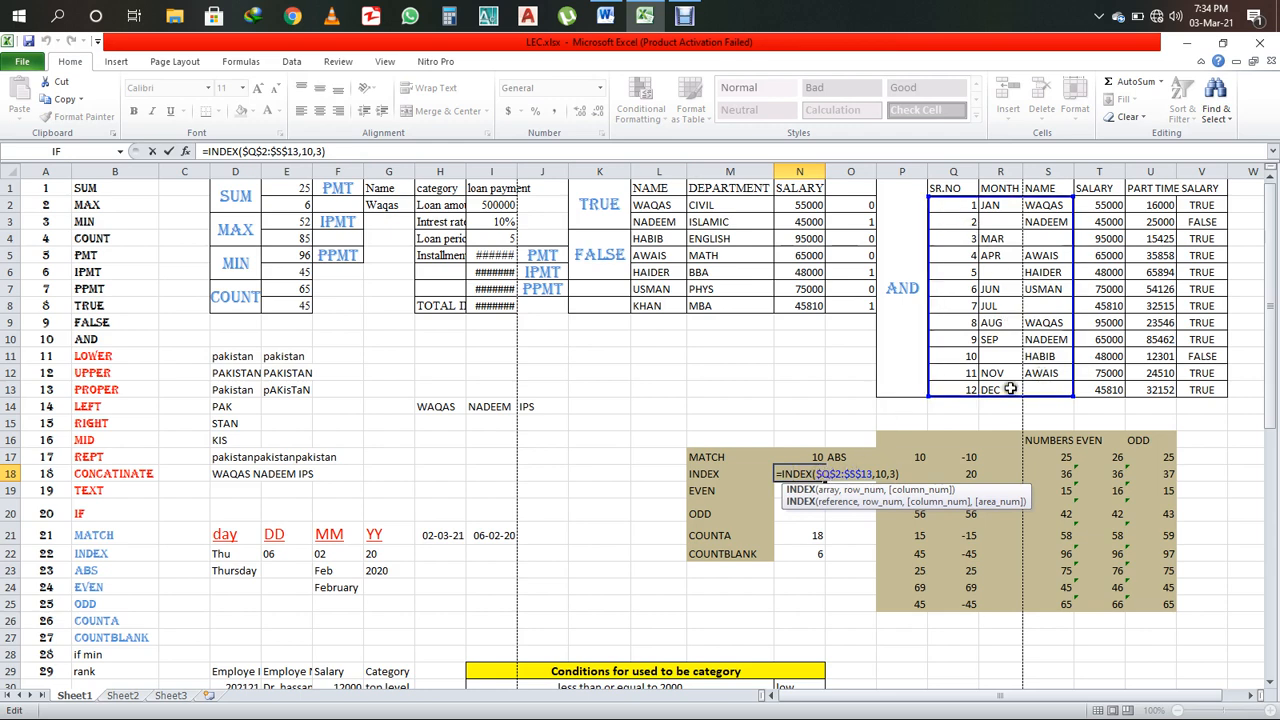
{"action": "key", "text": "Escape"}
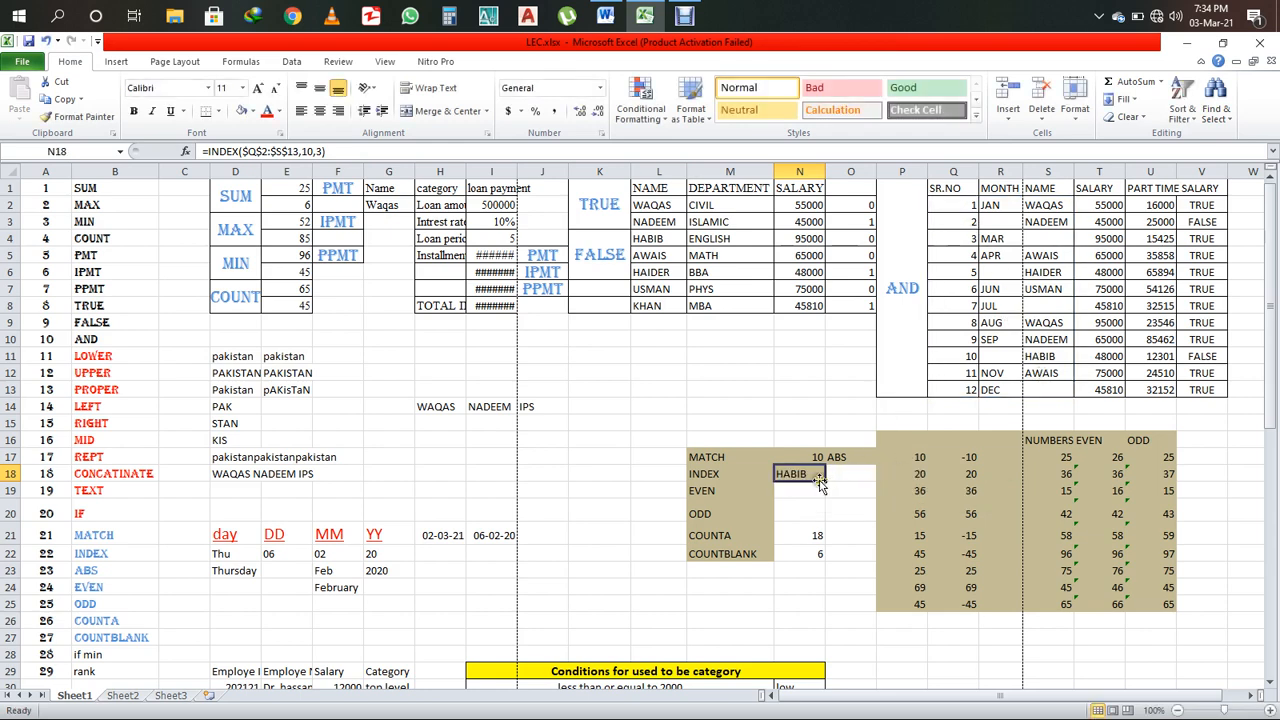
- Replace the formula in N18 with =INDEX(Q2:S13,6,2)
{"action": "key", "text": "Delete"}
{"action": "type", "text": "=inde"}
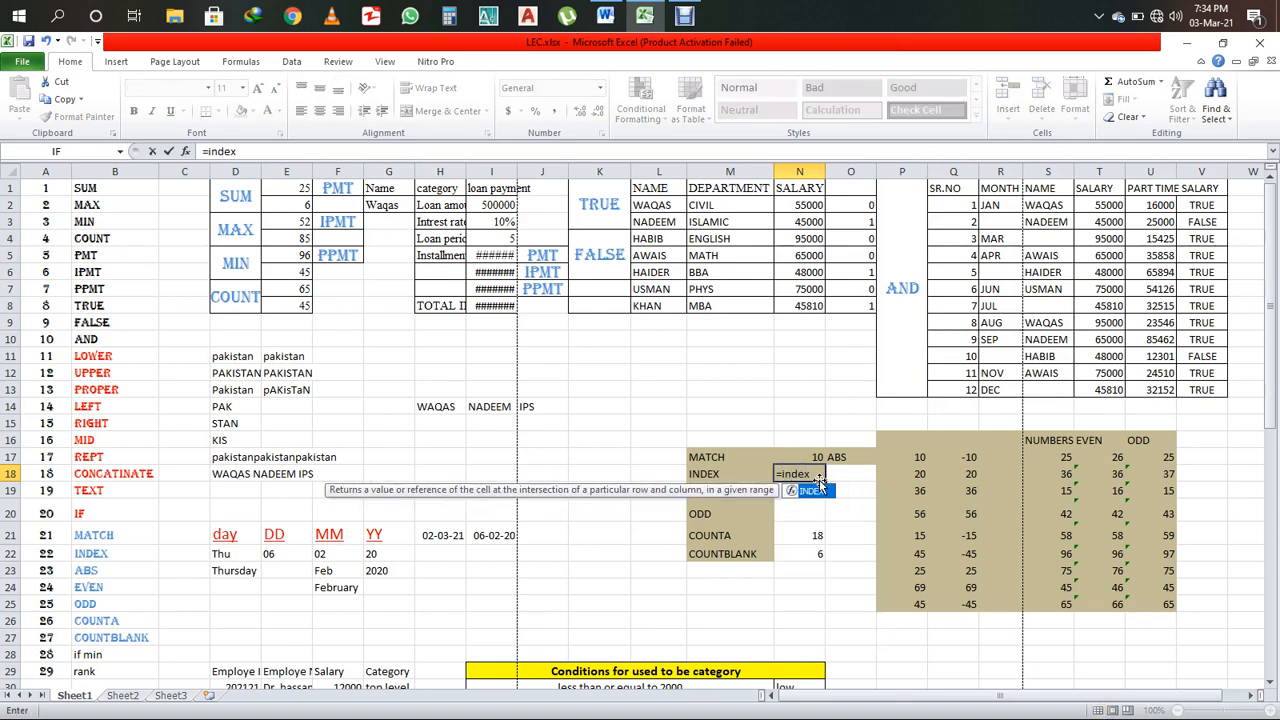
{"action": "type", "text": "x"}
{"action": "key", "text": "Tab"}
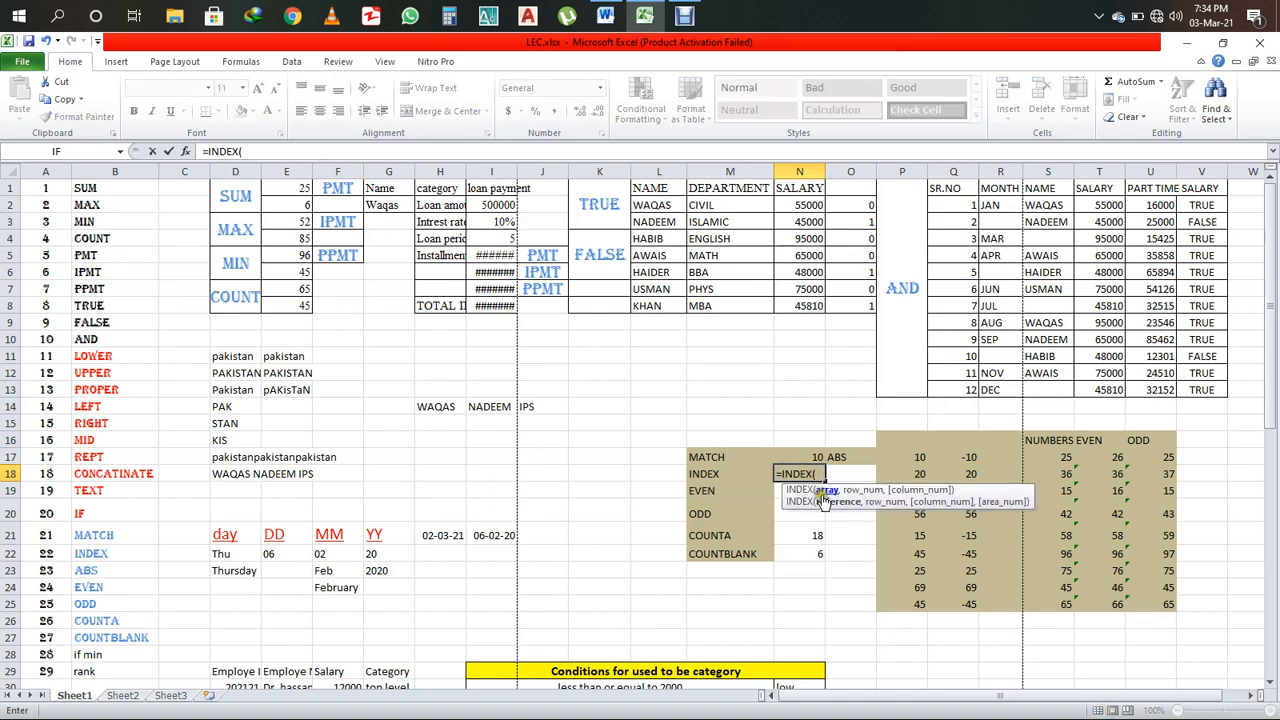
{"action": "left_click_drag", "start_coordinate": [946, 200], "coordinate": [1054, 390]}
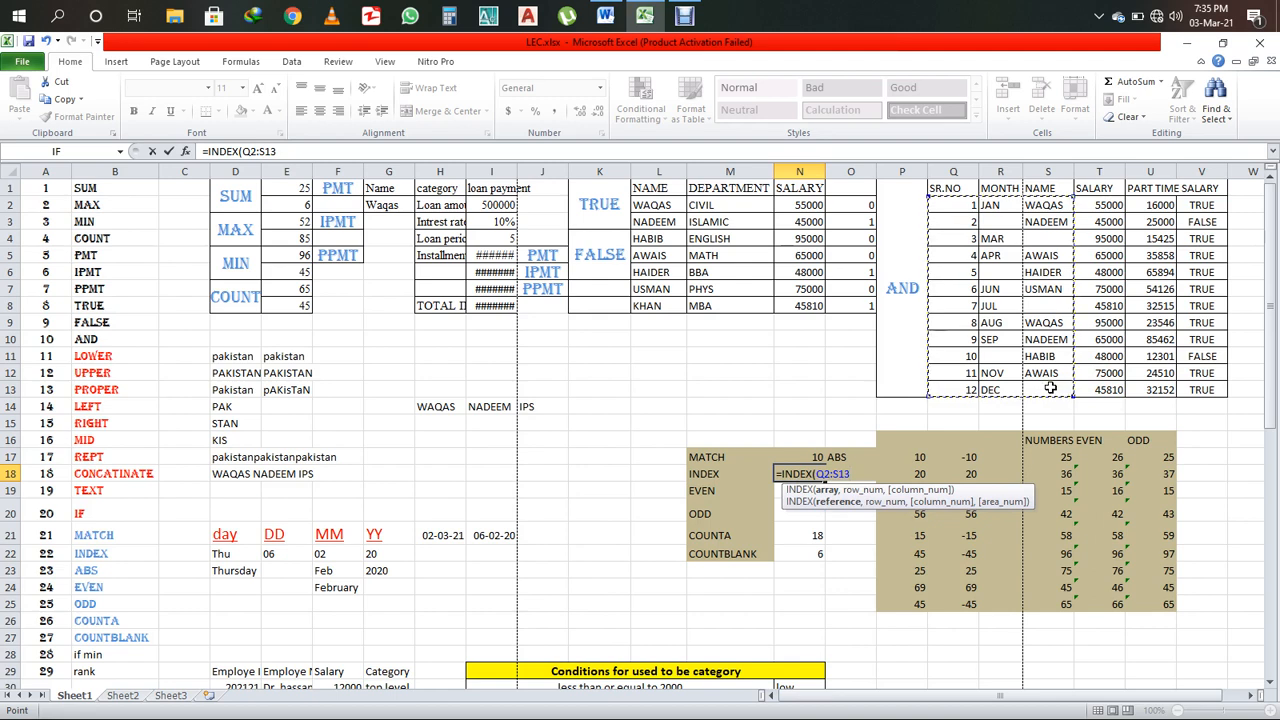
{"action": "type", "text": ","}
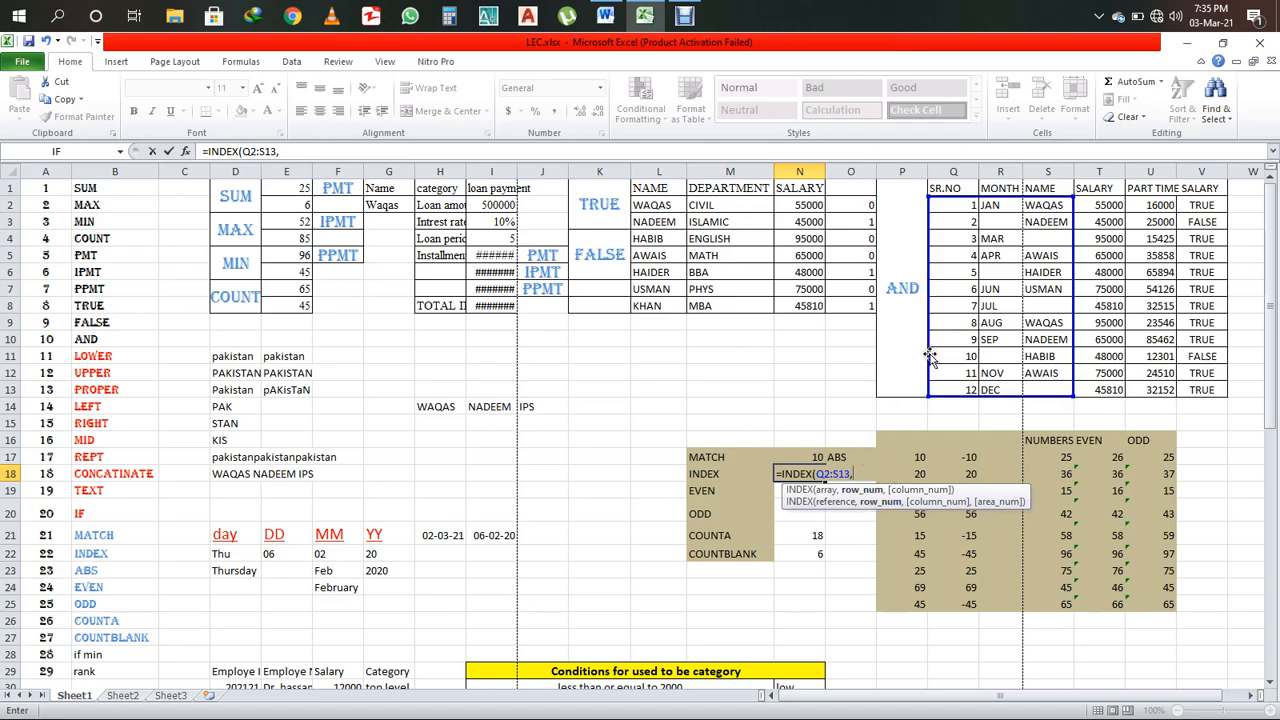
{"action": "type", "text": "6,"}
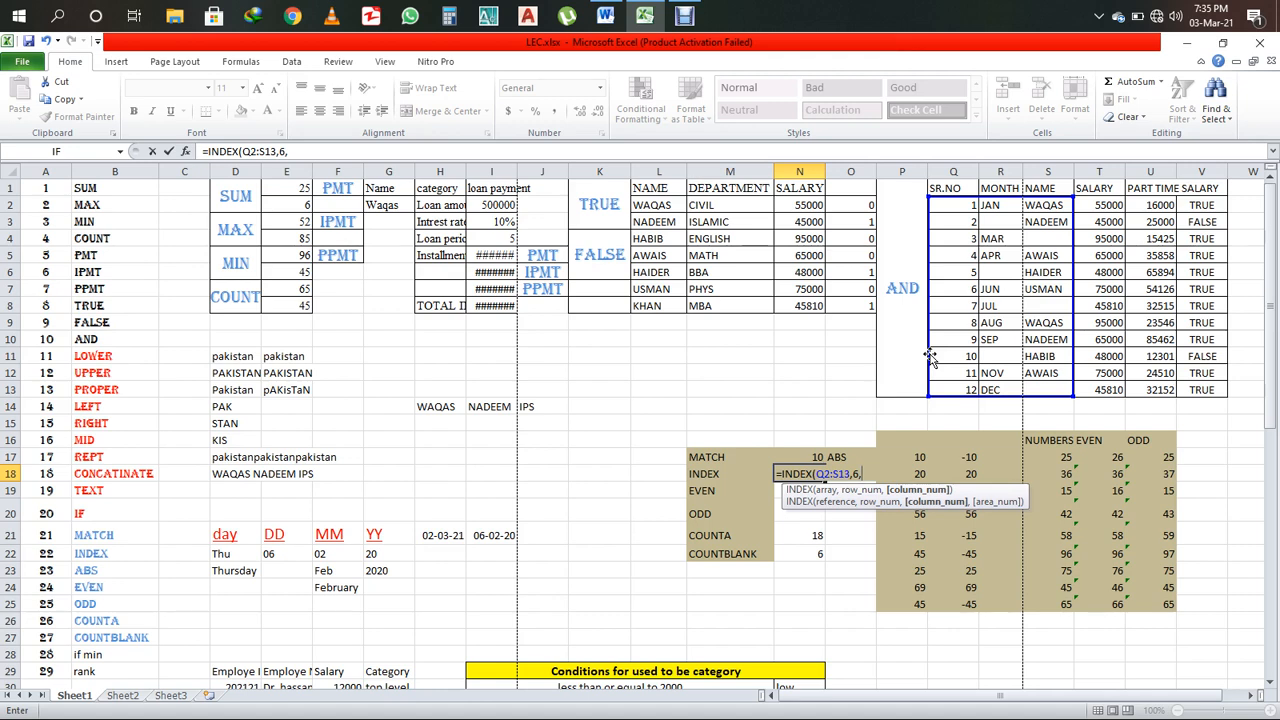
{"action": "type", "text": "2)"}
{"action": "key", "text": "Return"}
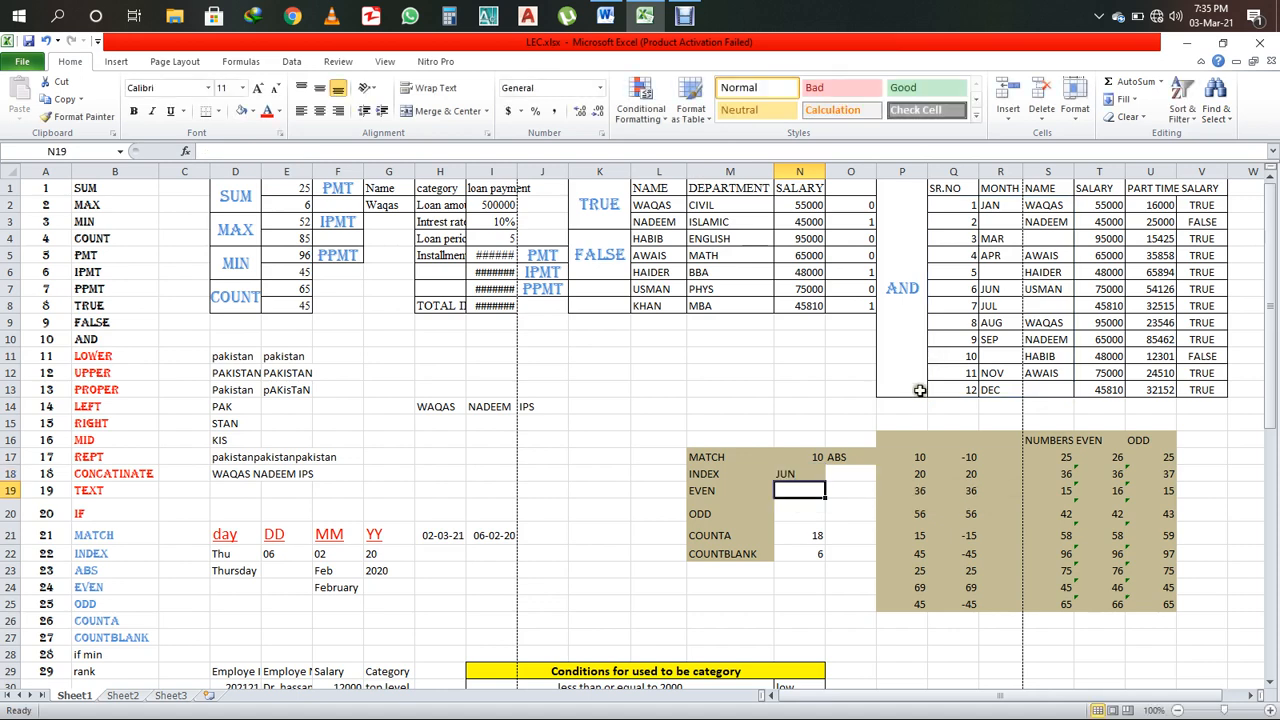
- Check the INDEX result in N18 against the MONTH entry in R7, and go to the EVEN label in M19
{"action": "left_click", "coordinate": [796, 476]}
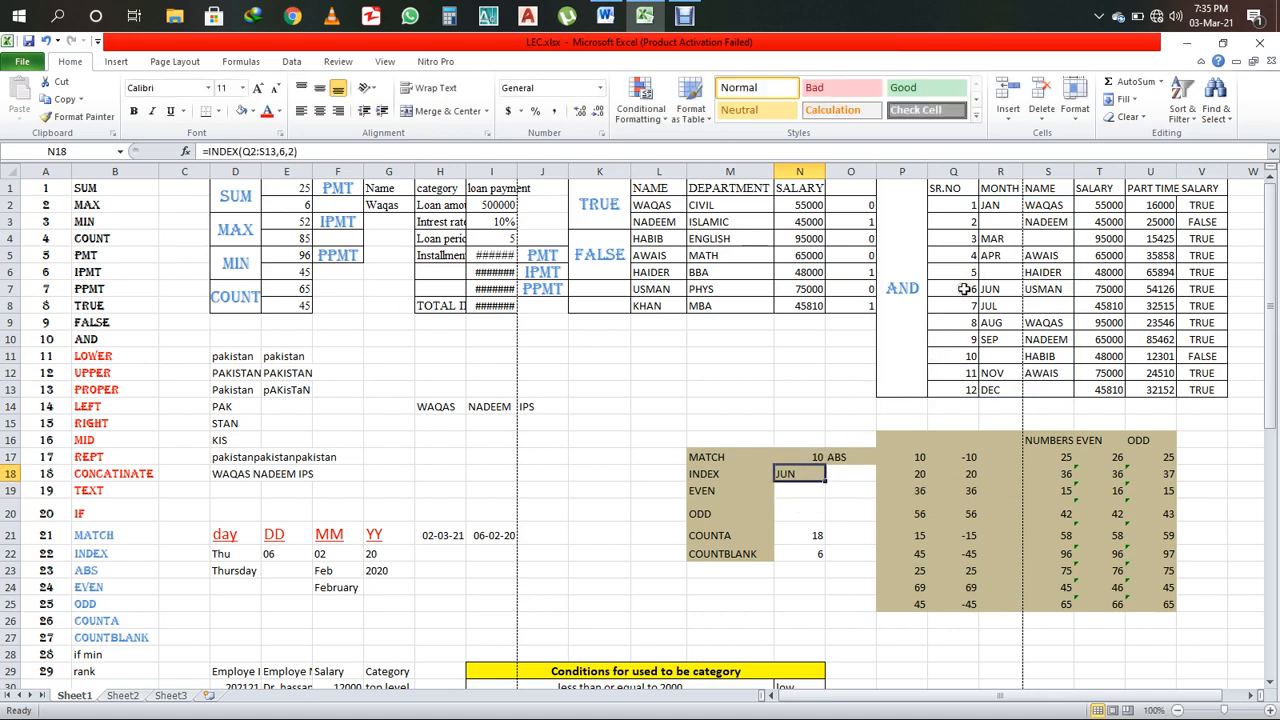
{"action": "left_click", "coordinate": [1000, 288]}
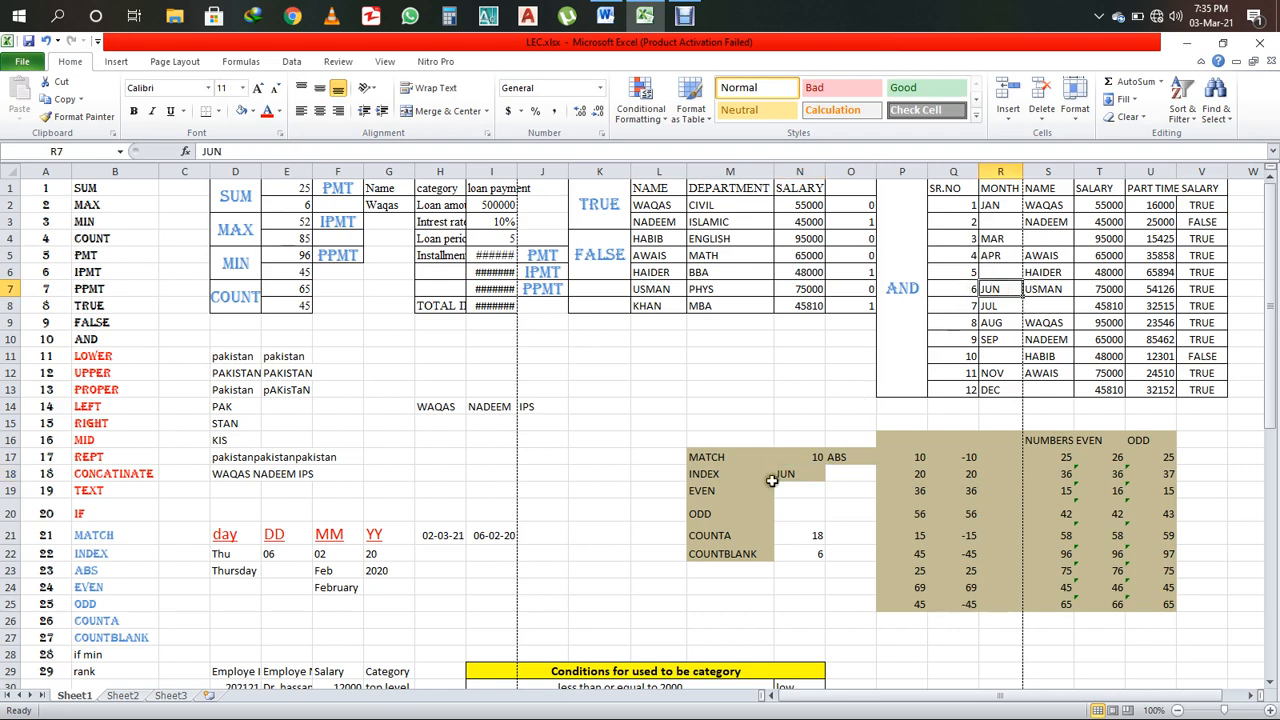
{"action": "left_click", "coordinate": [735, 490]}
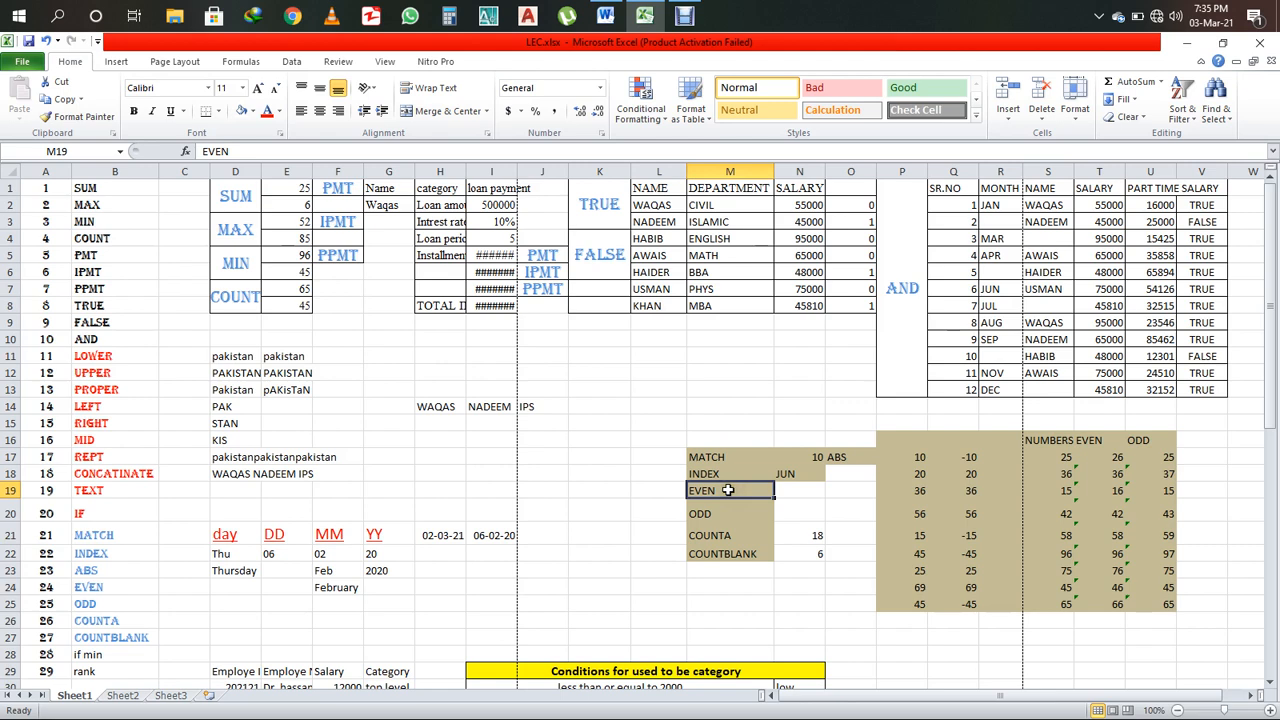
{"action": "scroll", "coordinate": [728, 490], "scroll_direction": "down", "scroll_amount": 1}
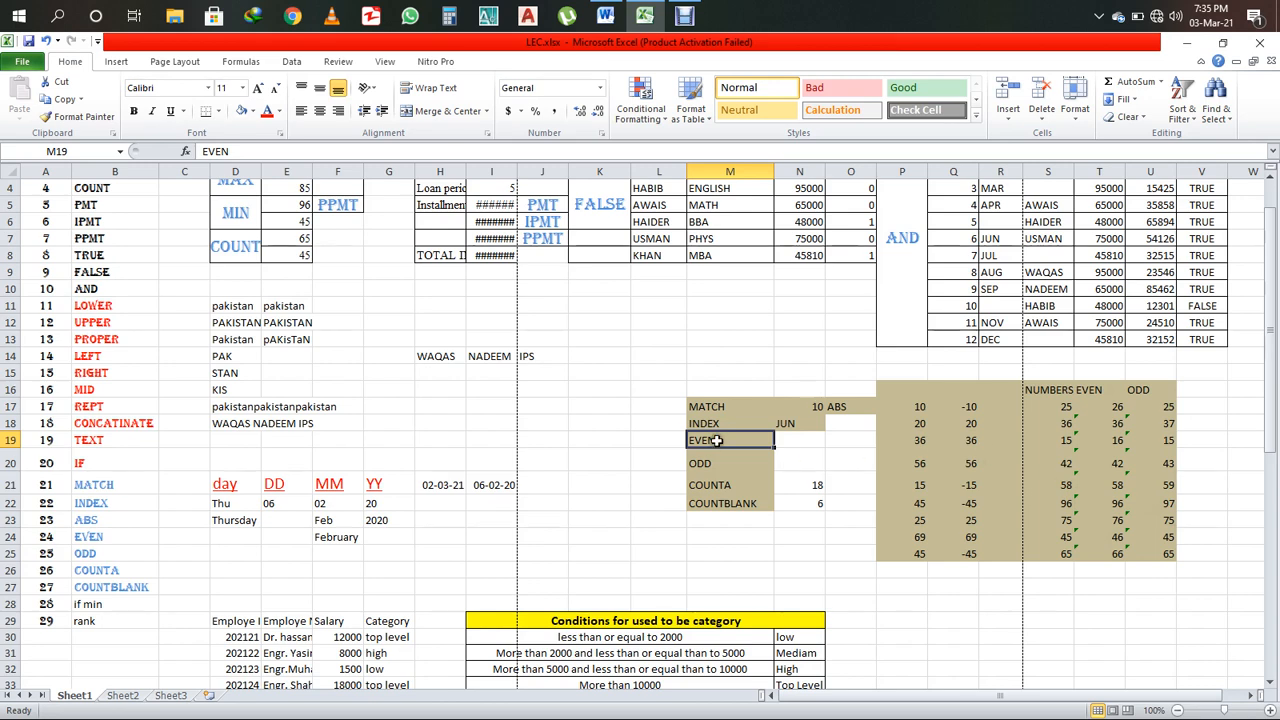
- Examine the EVEN formula in T17 and the numbers in S17:S25 that it refers to
{"action": "left_click", "coordinate": [1066, 407]}
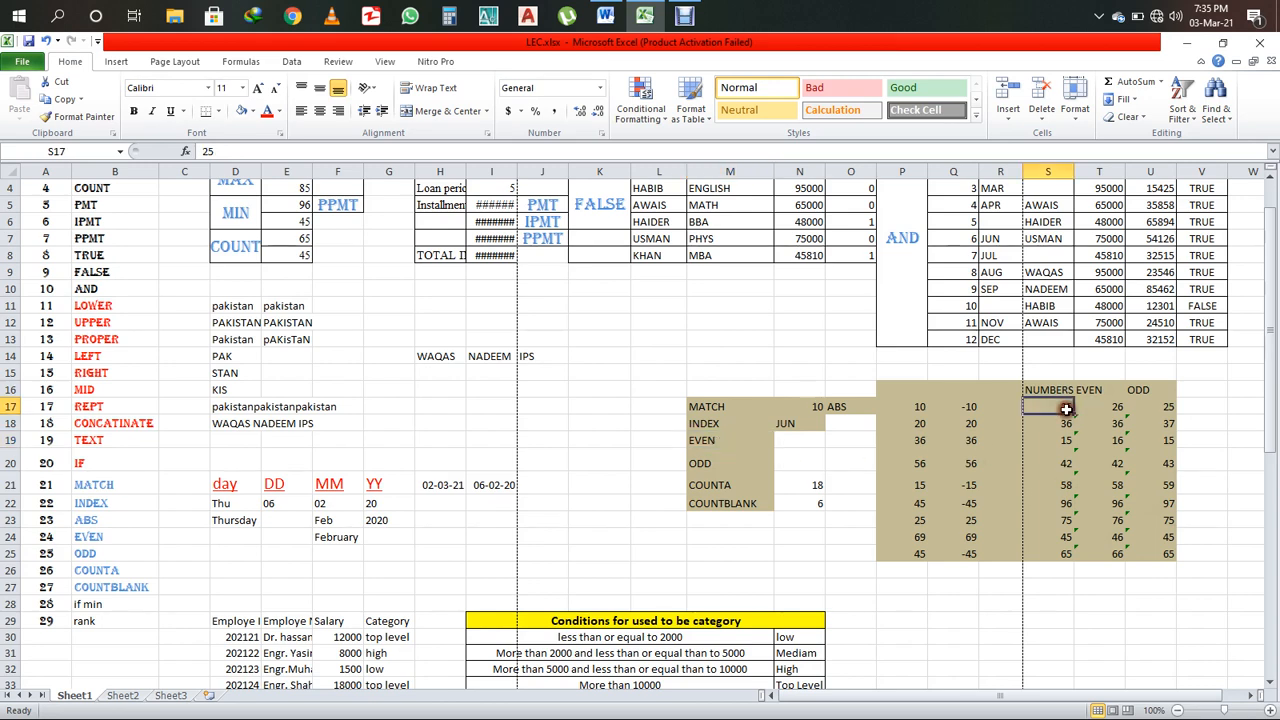
{"action": "double_click", "coordinate": [1093, 407]}
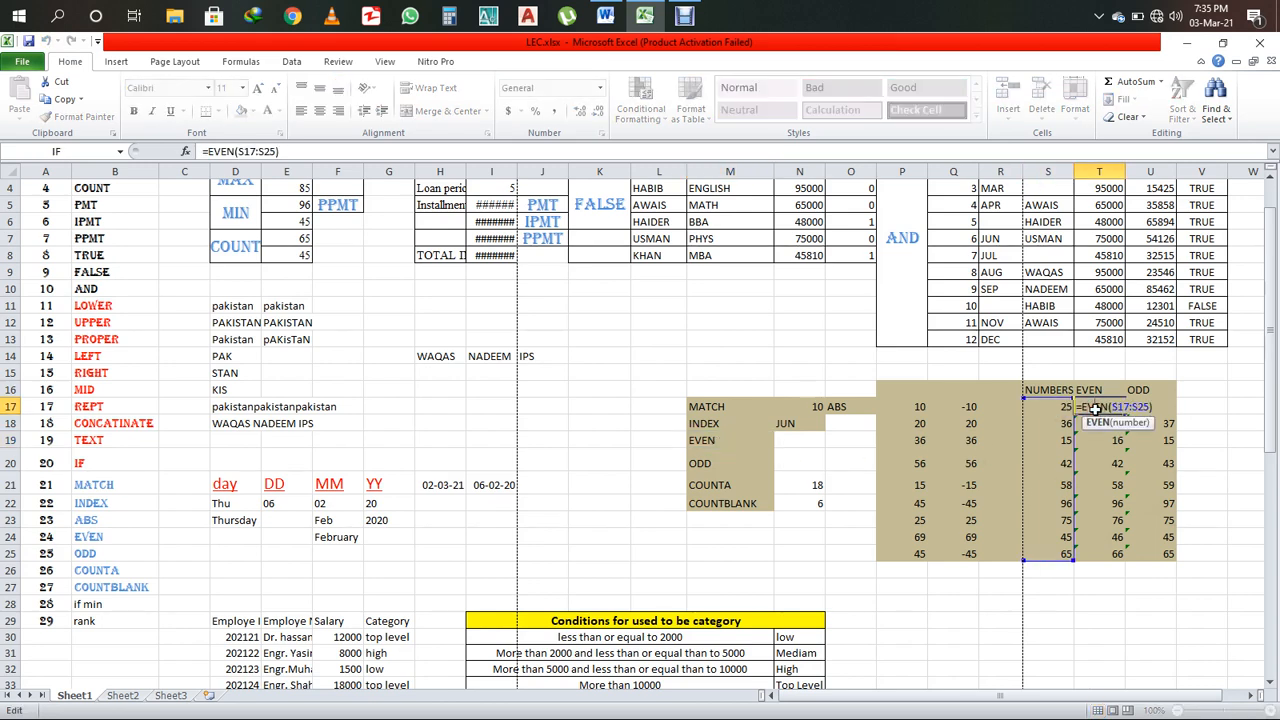
{"action": "key", "text": "Escape"}
{"action": "left_click_drag", "start_coordinate": [1062, 407], "coordinate": [1057, 552]}
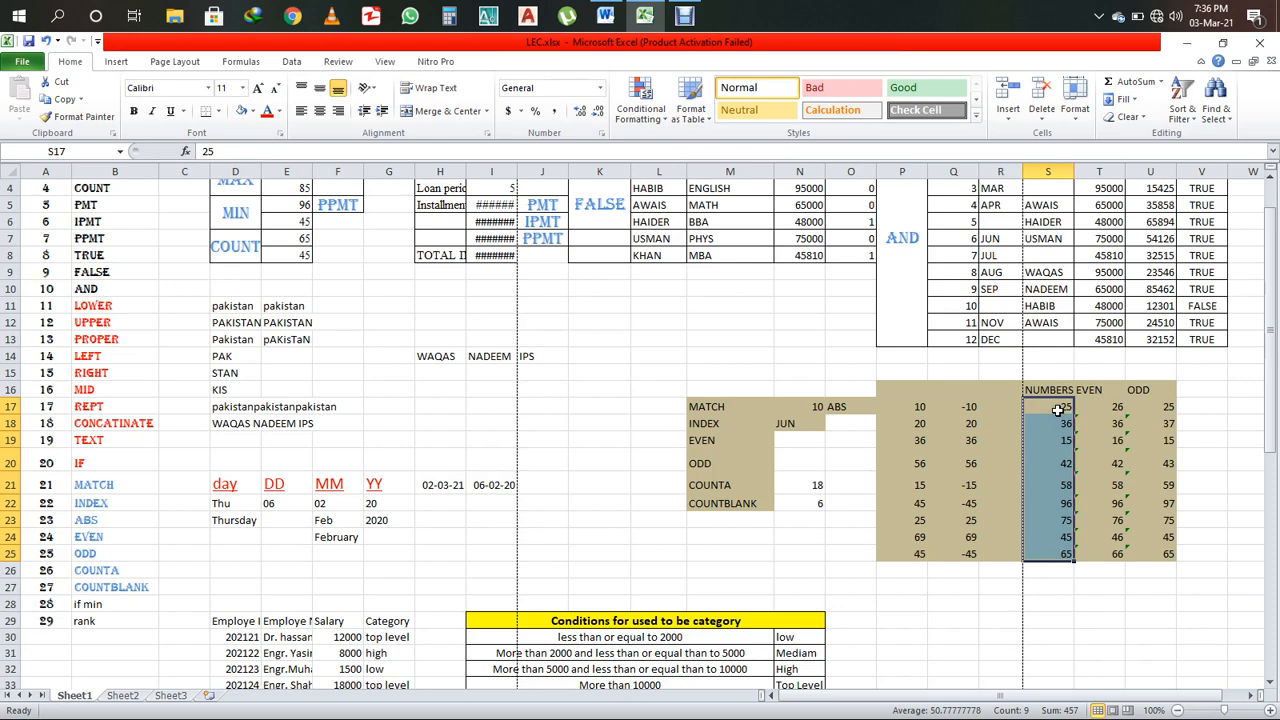
{"action": "left_click", "coordinate": [1058, 410]}
{"action": "key", "text": "Return"}
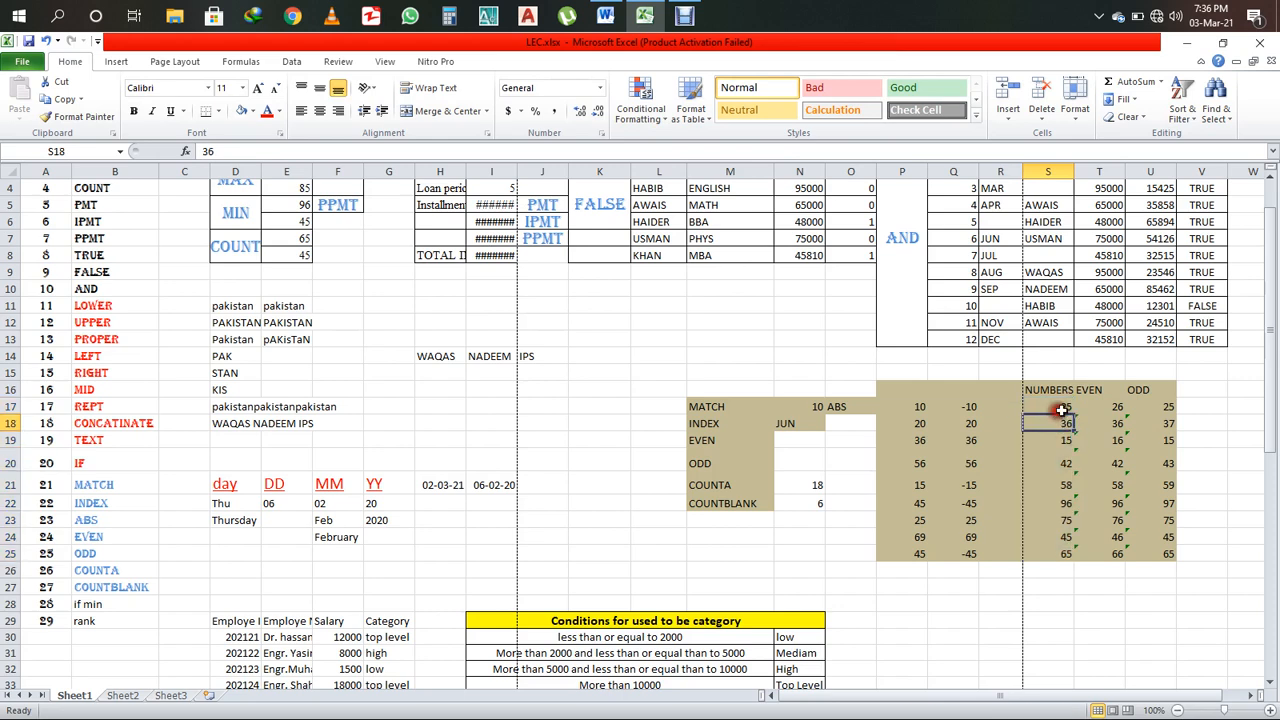
- Clear the existing EVEN results from T17:T25
{"action": "left_click", "coordinate": [1110, 406]}
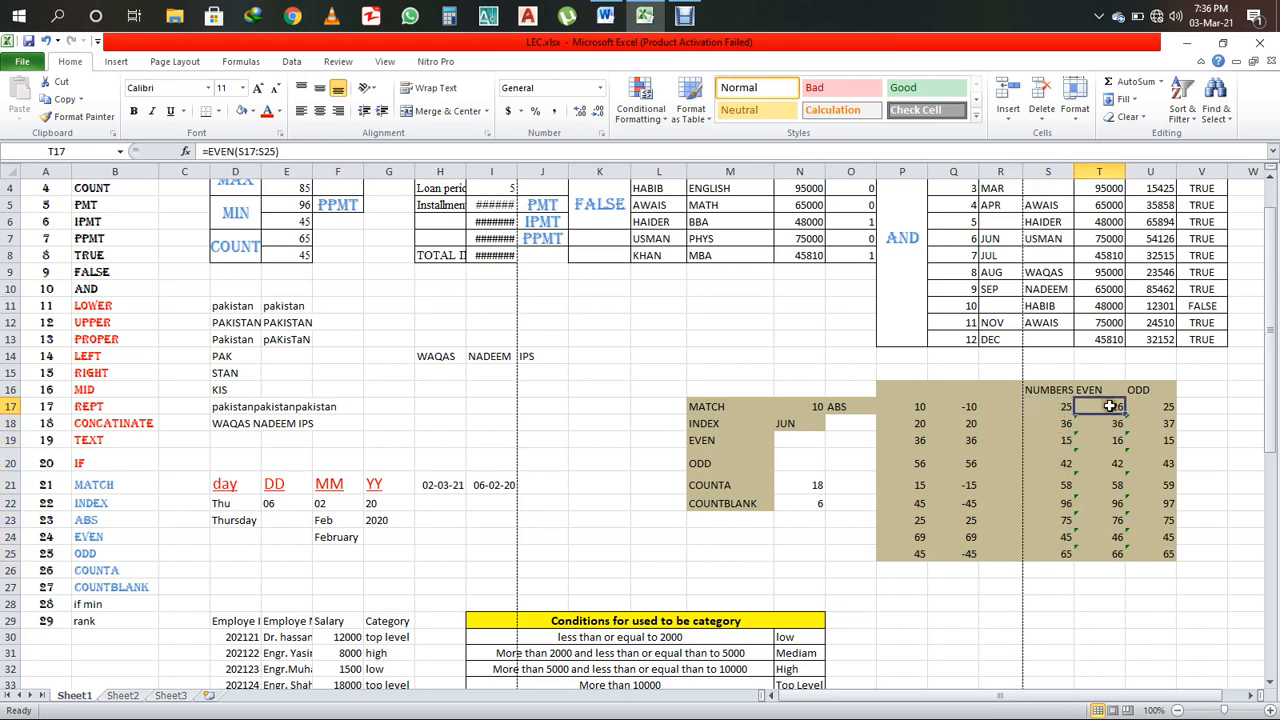
{"action": "left_click_drag", "start_coordinate": [1110, 406], "coordinate": [1115, 555]}
{"action": "key", "text": "Delete"}
- Enter an EVEN formula in T17 that refers to the numbers in S17:S25
{"action": "left_click", "coordinate": [1104, 414]}
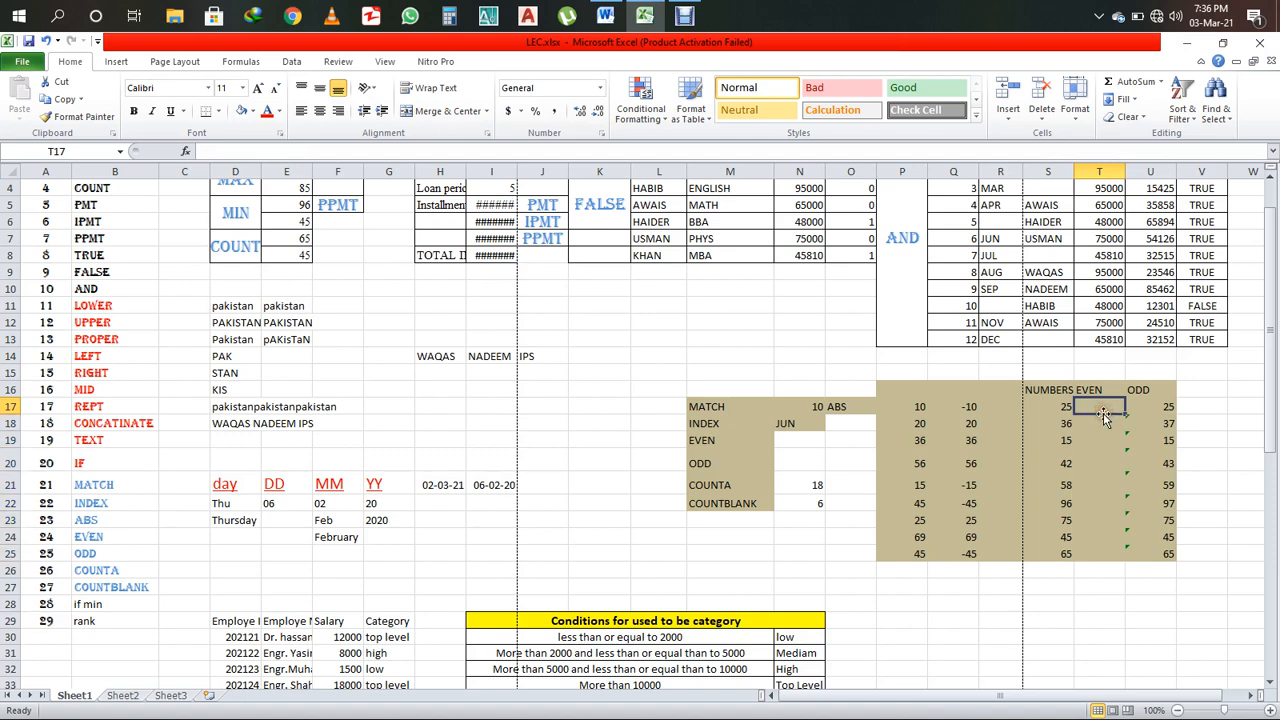
{"action": "type", "text": "=eve"}
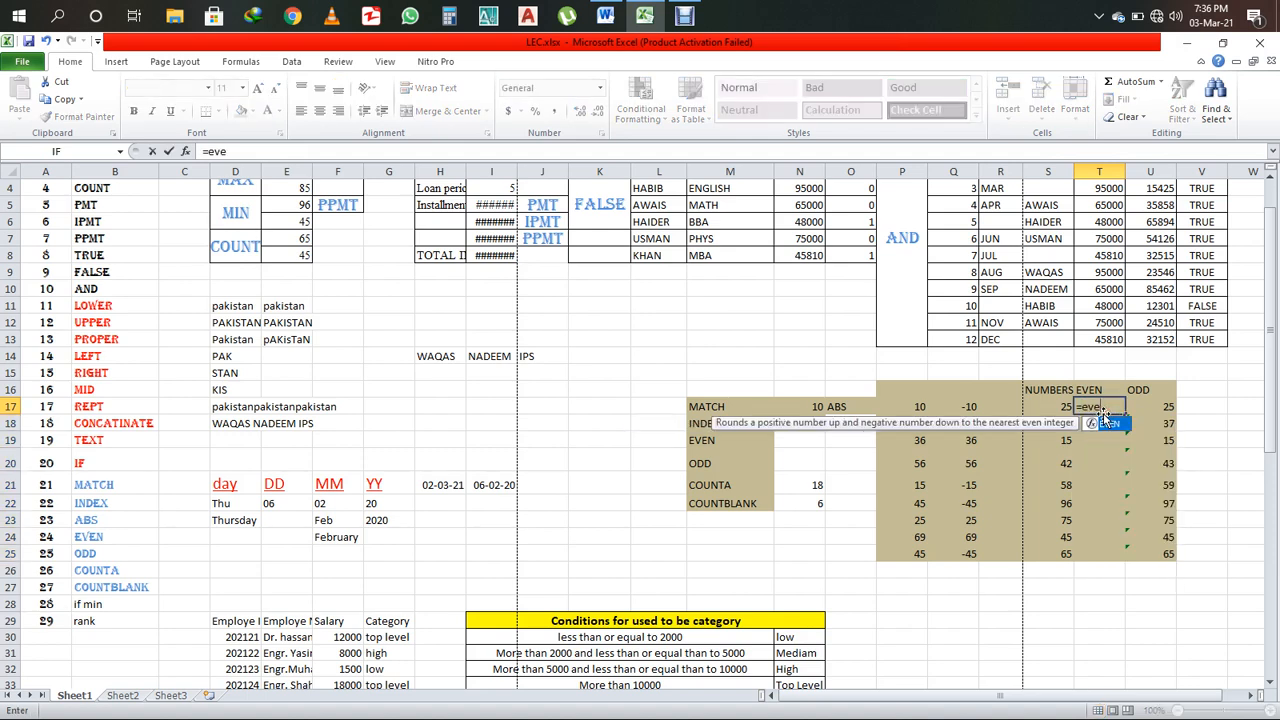
{"action": "type", "text": "n"}
{"action": "key", "text": "Tab"}
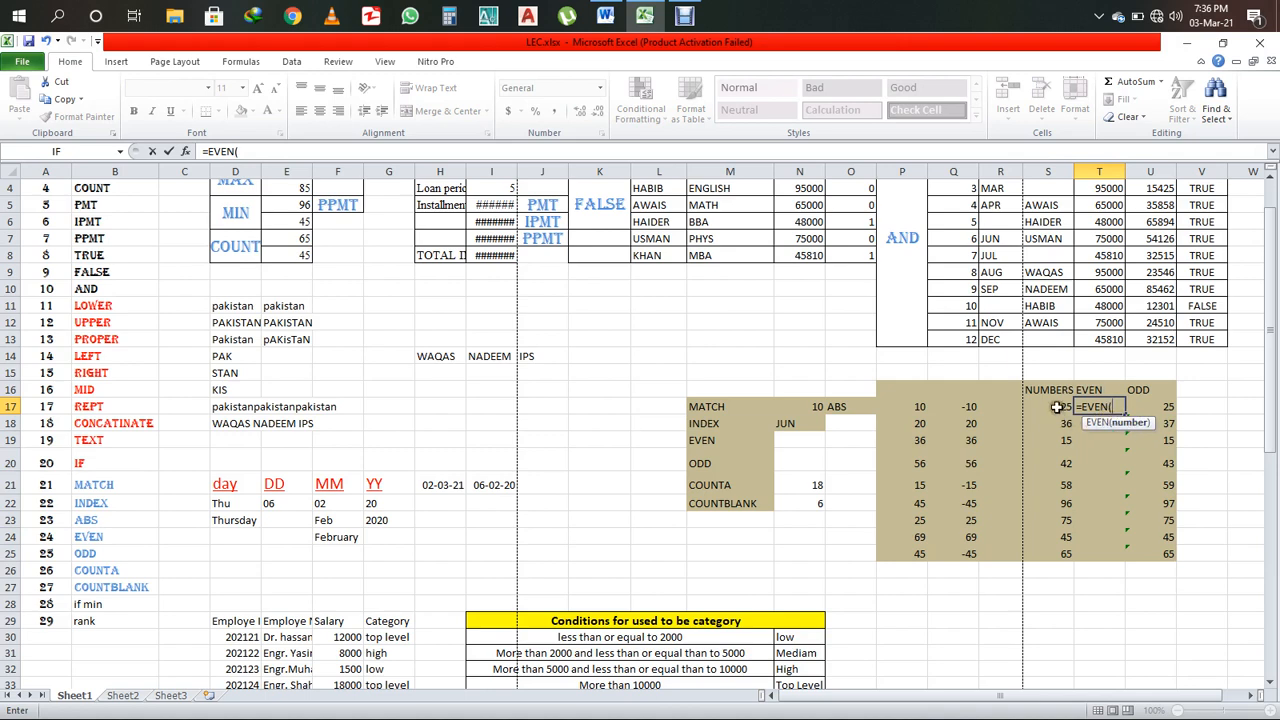
{"action": "left_click_drag", "start_coordinate": [1057, 407], "coordinate": [1048, 561]}
{"action": "key", "text": "Return"}
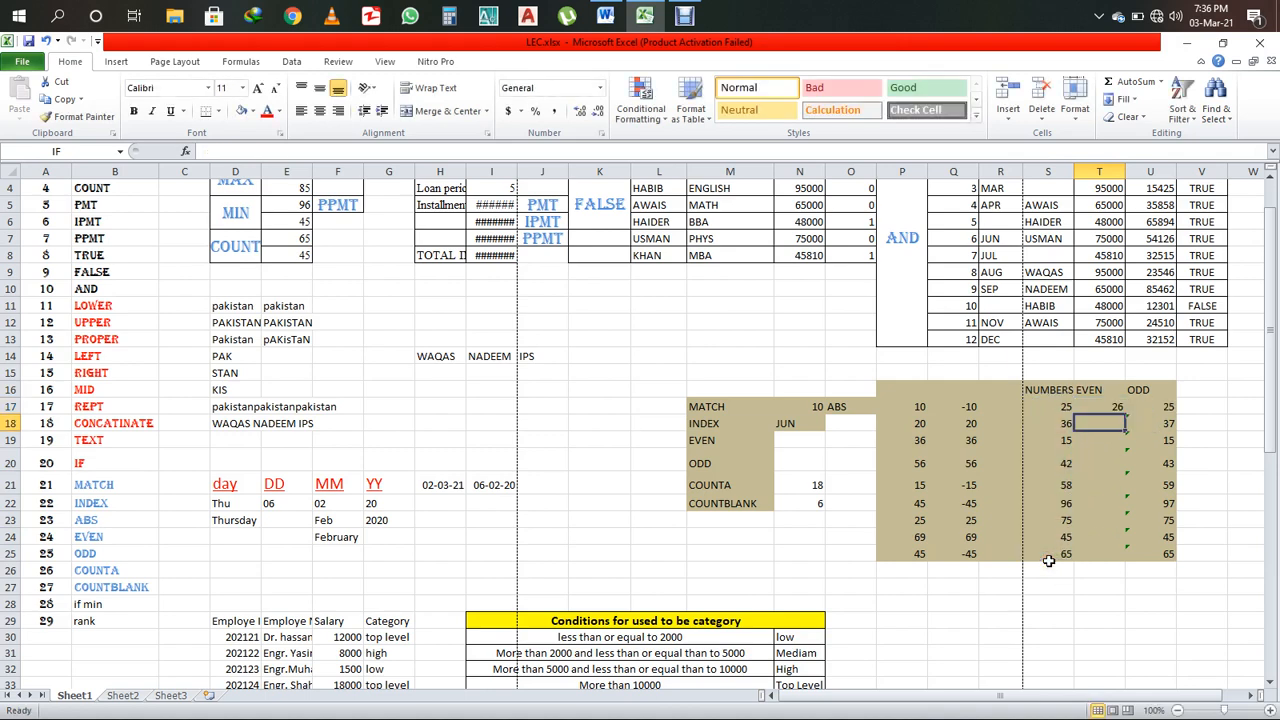
- Fill the EVEN formula from T17 down to T25 and check the copied formulas in T18 and T23
{"action": "left_click", "coordinate": [1109, 407]}
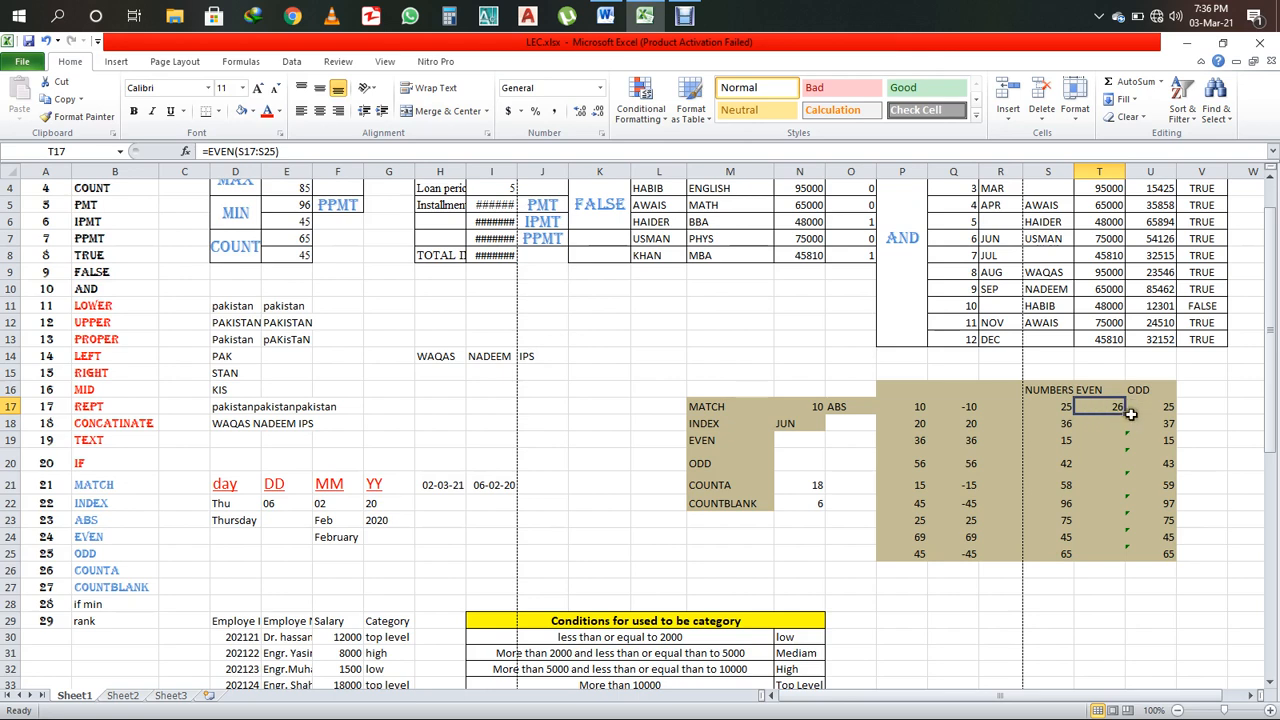
{"action": "left_click", "coordinate": [1057, 407]}
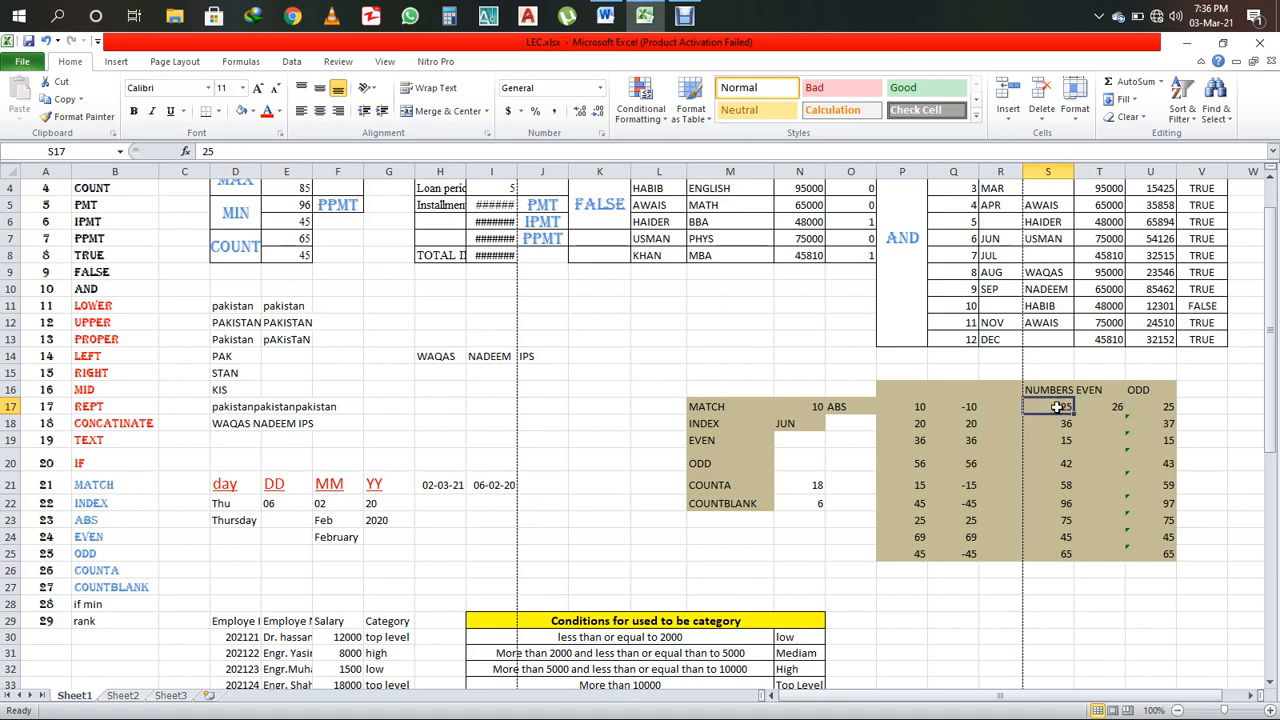
{"action": "left_click", "coordinate": [1117, 407]}
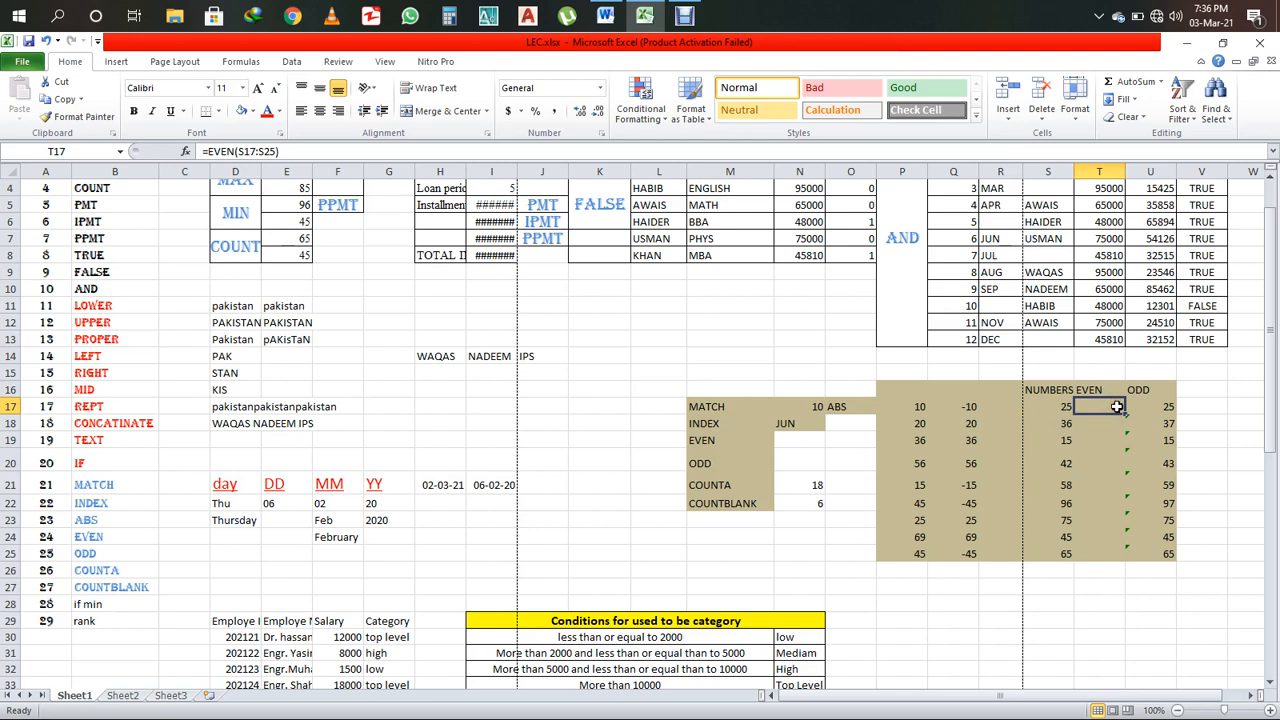
{"action": "left_click_drag", "start_coordinate": [1125, 414], "coordinate": [1120, 560]}
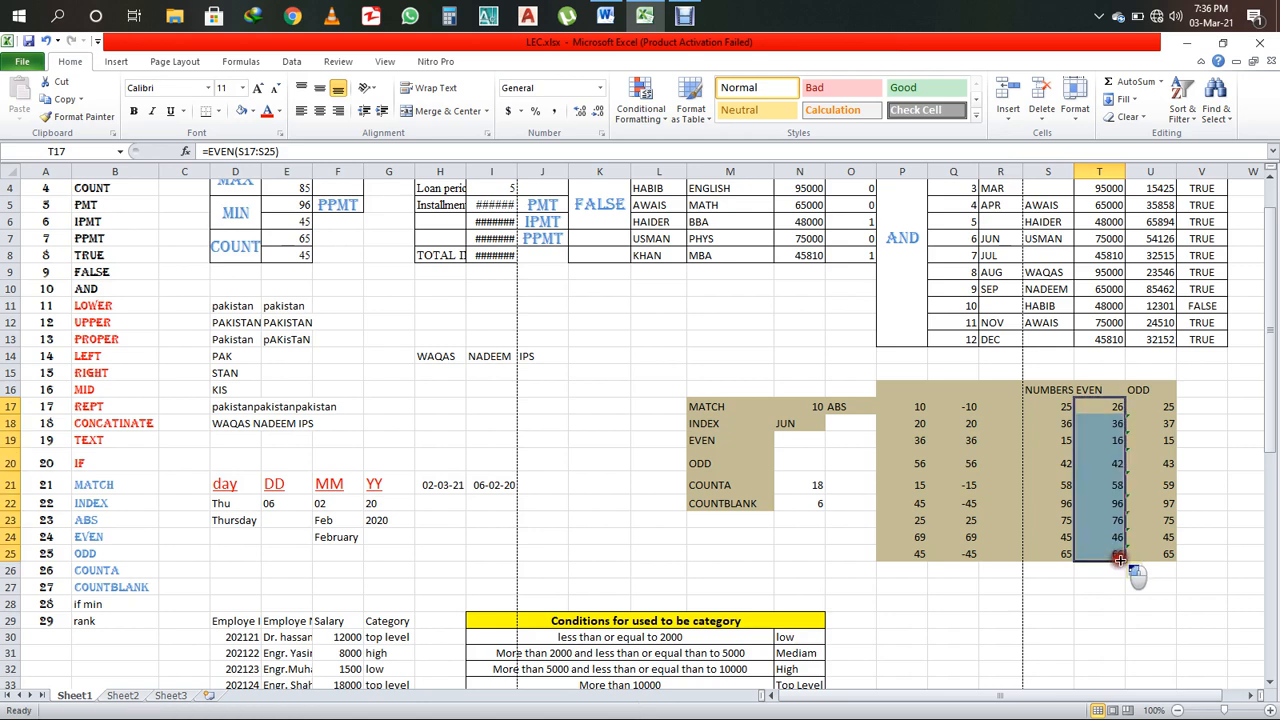
{"action": "left_click", "coordinate": [1117, 424]}
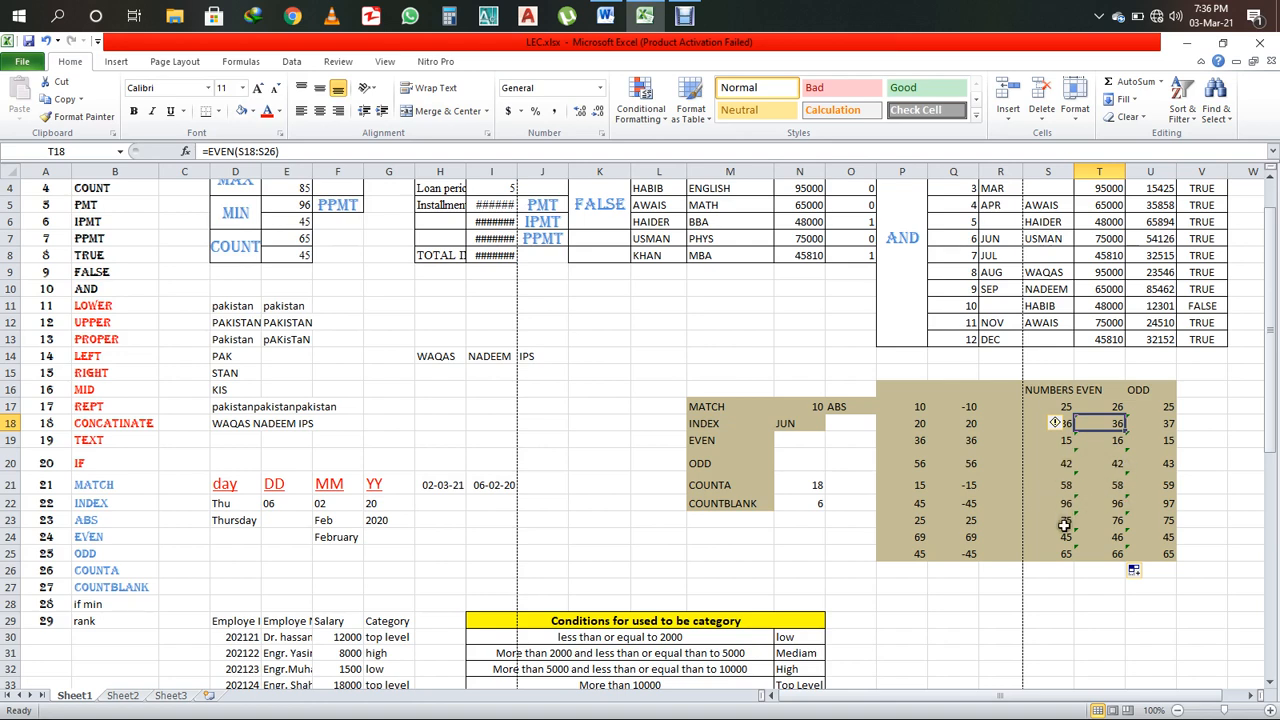
{"action": "left_click", "coordinate": [1113, 519]}
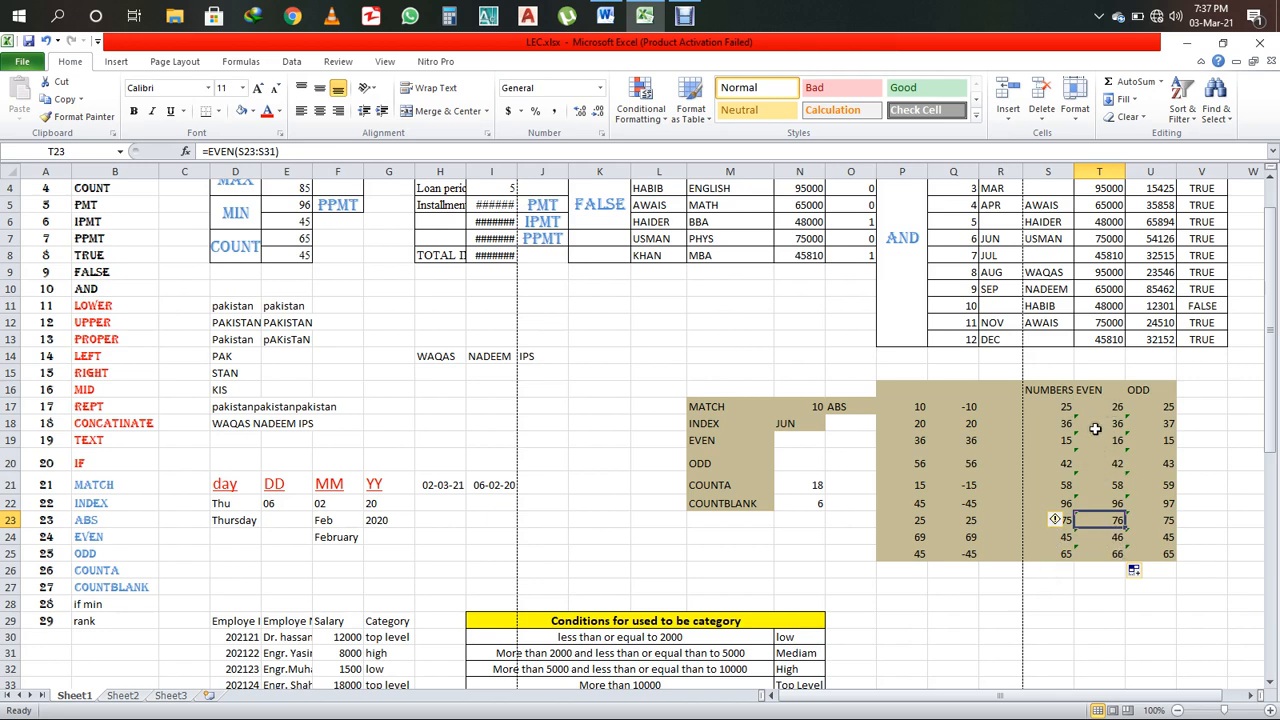
- Check the ODD formula in U17 and clear the existing ODD results from U17:U25
{"action": "double_click", "coordinate": [1157, 404]}
{"action": "key", "text": "Escape"}
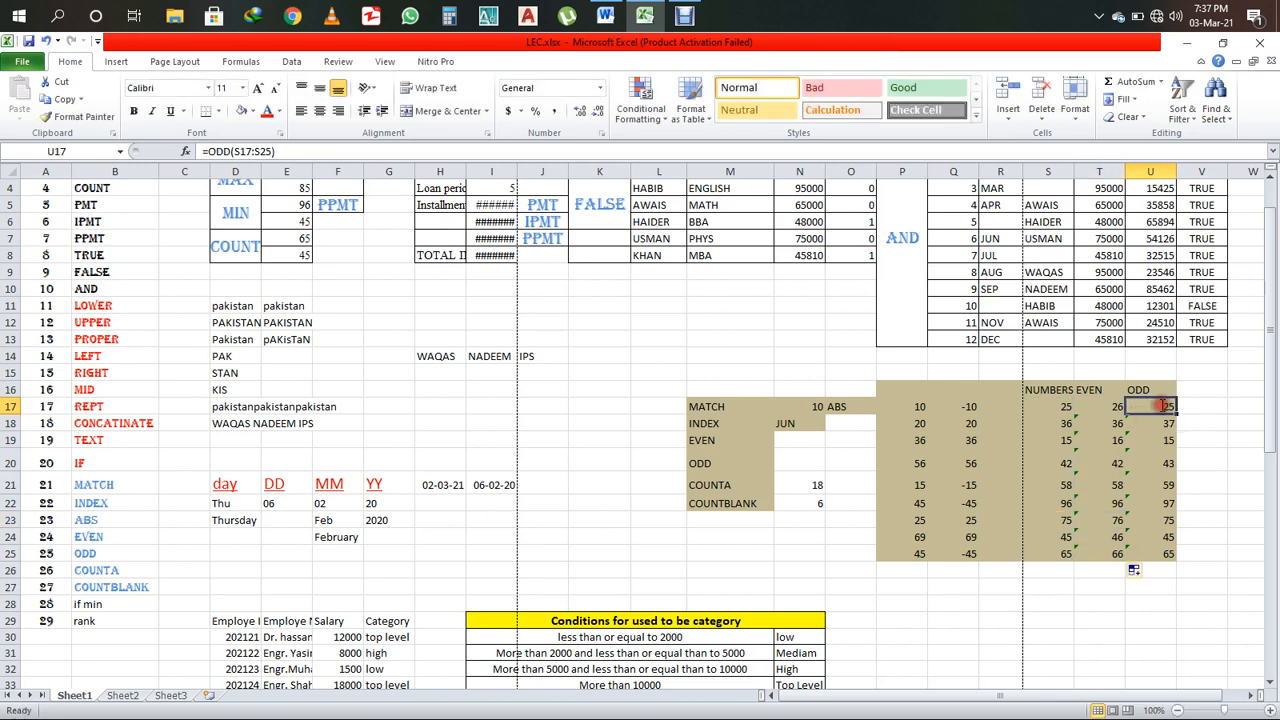
{"action": "key", "text": "Delete"}
{"action": "left_click_drag", "start_coordinate": [1159, 403], "coordinate": [1163, 554]}
{"action": "key", "text": "Delete"}
- Enter the formula =ODD(S17:S25) in U17
{"action": "left_click", "coordinate": [1155, 406]}
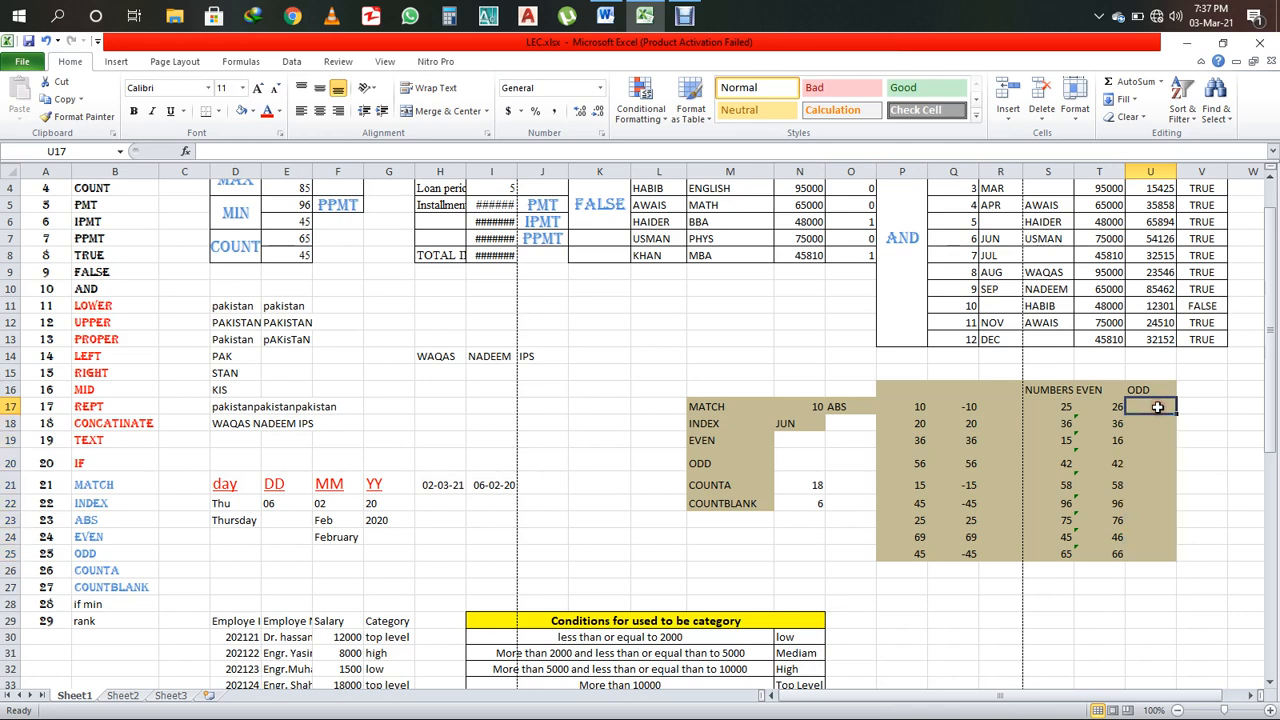
{"action": "type", "text": "=odd"}
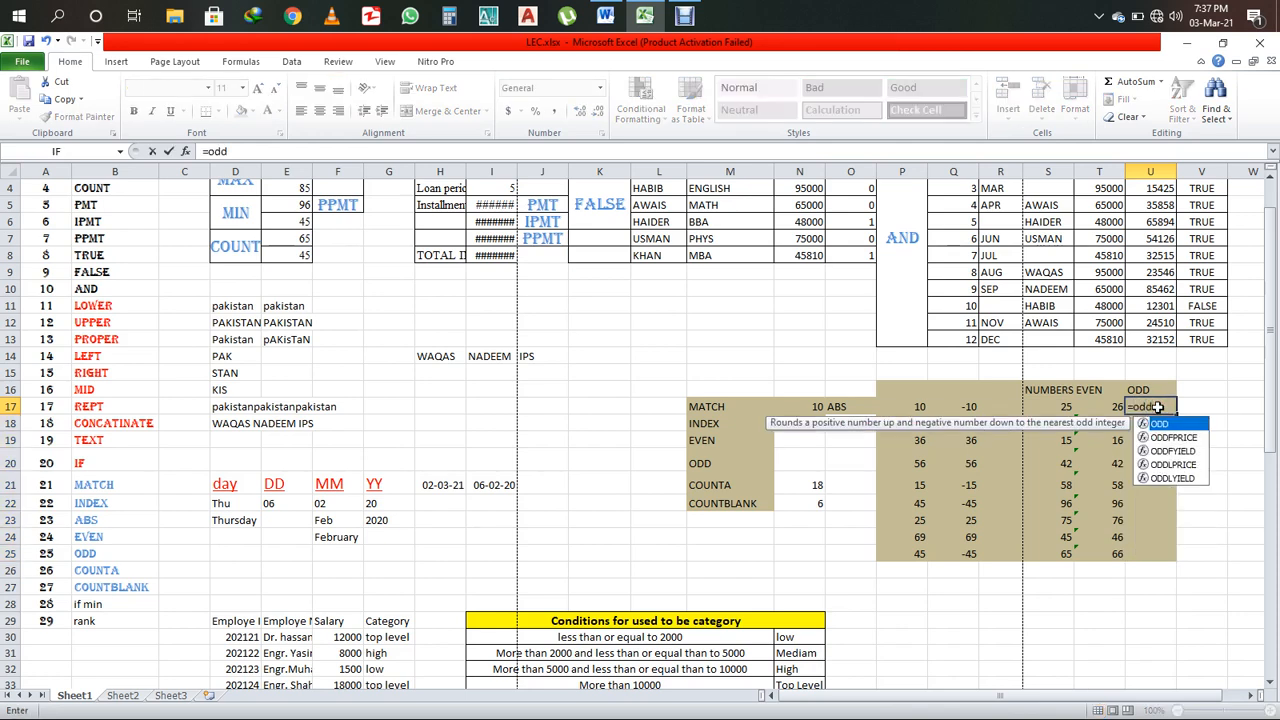
{"action": "key", "text": "Tab"}
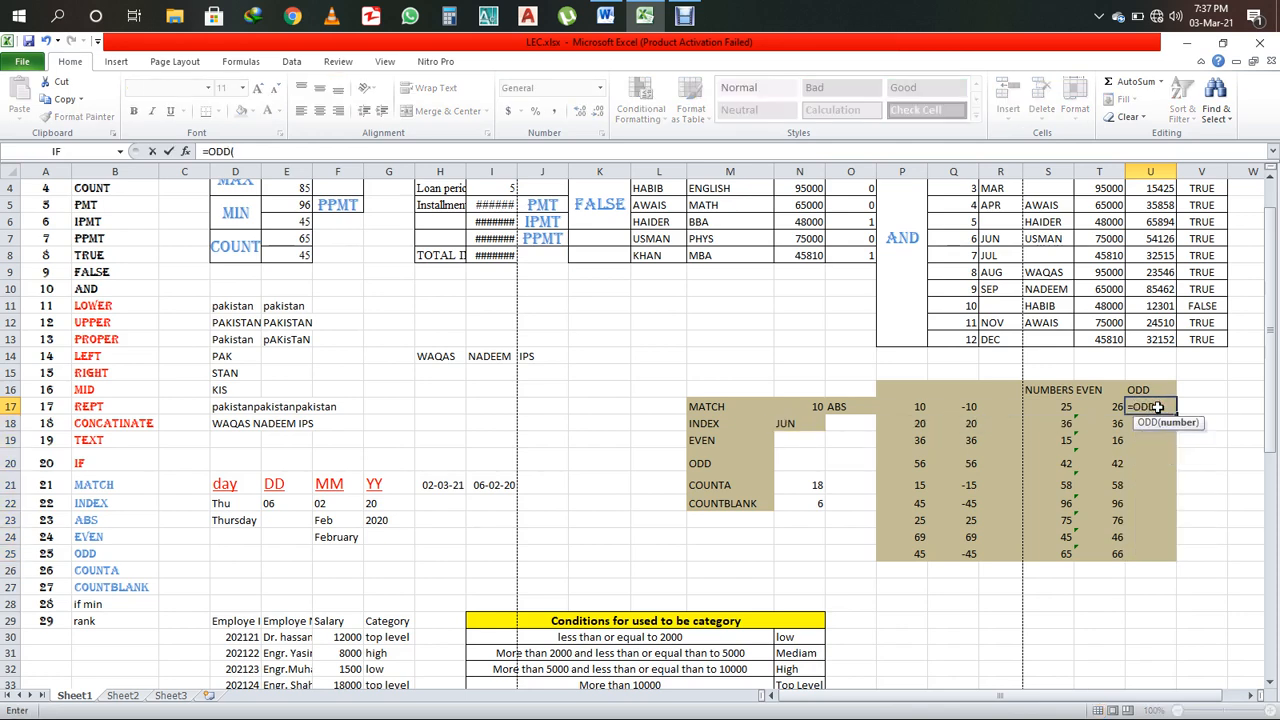
{"action": "left_click_drag", "start_coordinate": [1062, 406], "coordinate": [1057, 546]}
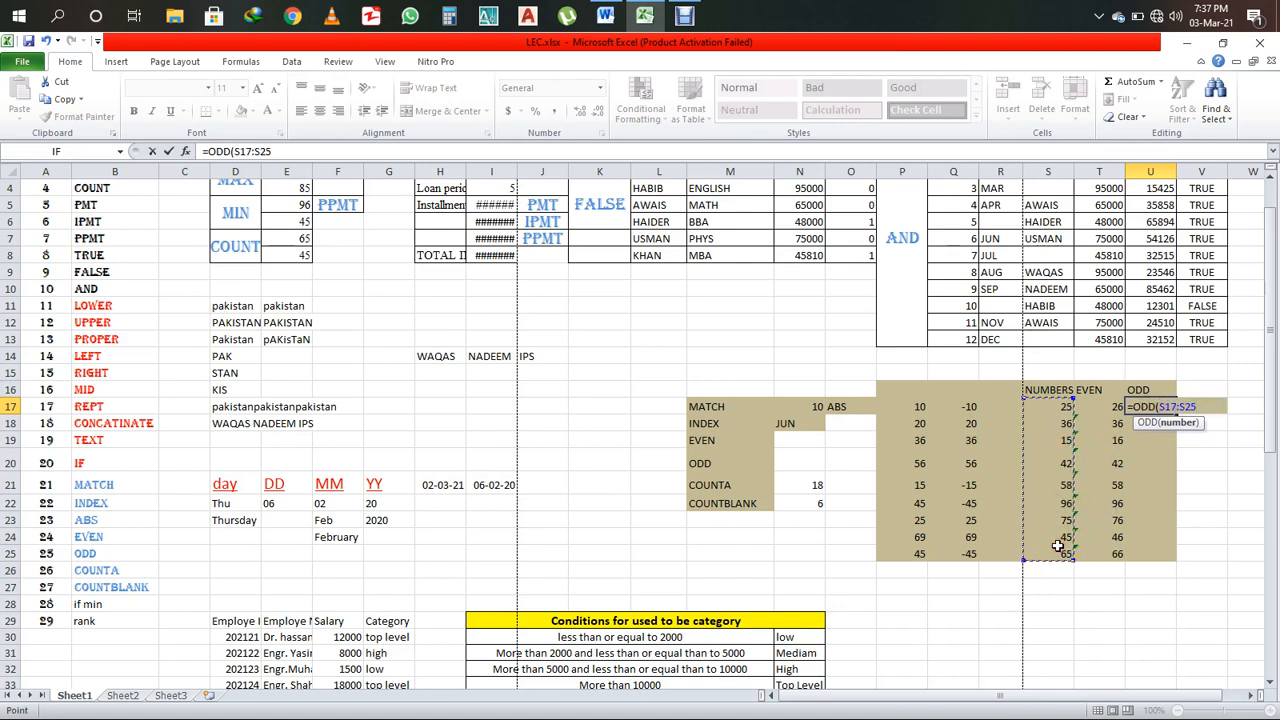
{"action": "type", "text": ")"}
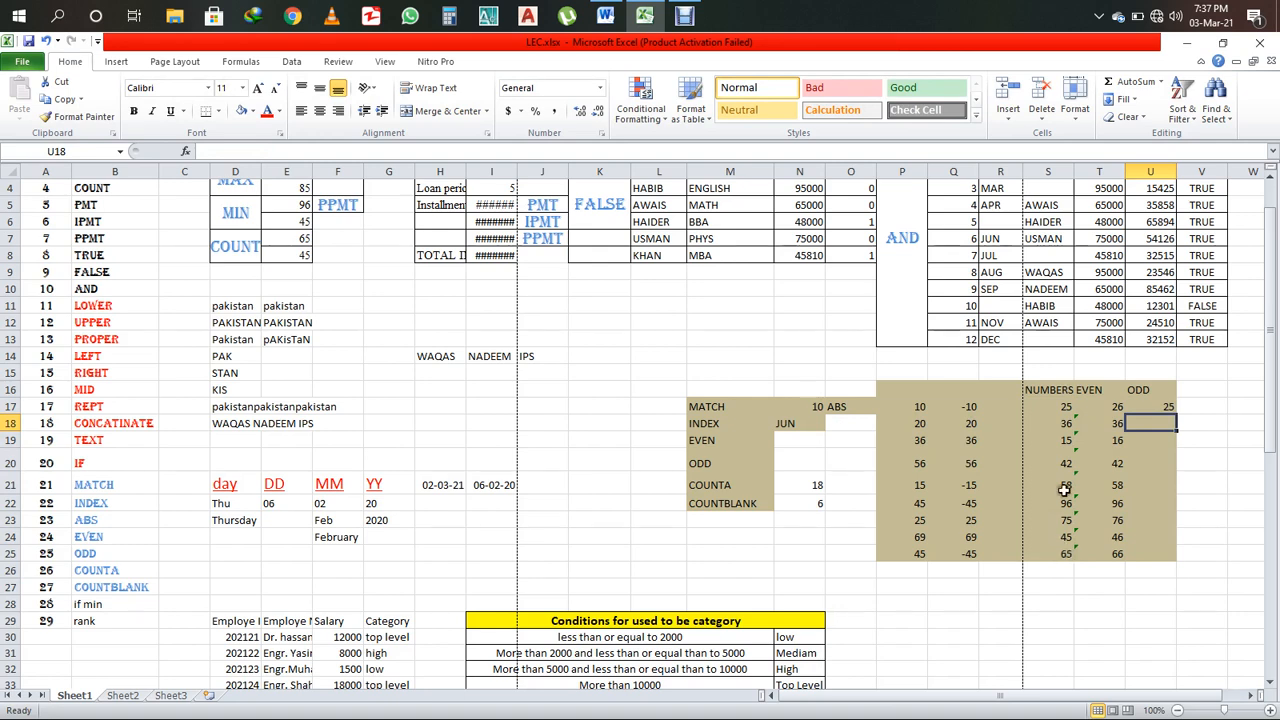
- Fill the ODD formula from U17 down to U25 and check the copied formula in U18
{"action": "left_click", "coordinate": [1060, 405]}
{"action": "left_click", "coordinate": [1160, 405]}
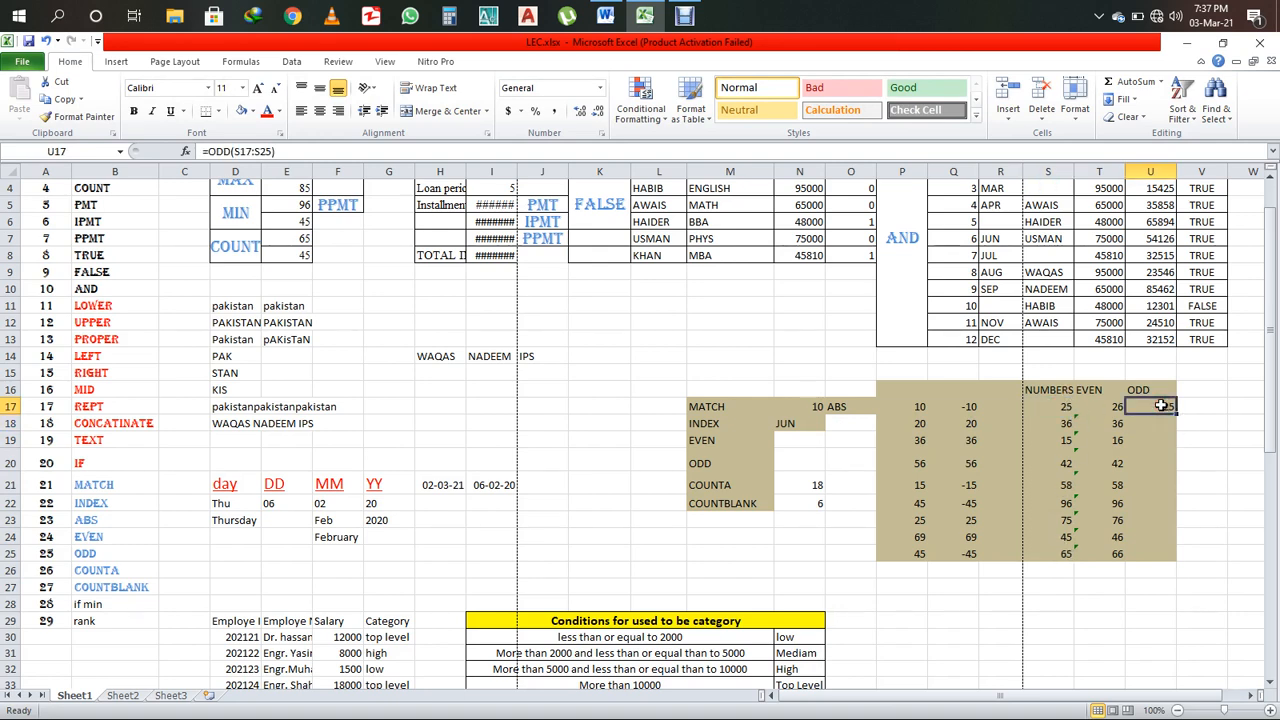
{"action": "left_click_drag", "start_coordinate": [1173, 411], "coordinate": [1172, 556]}
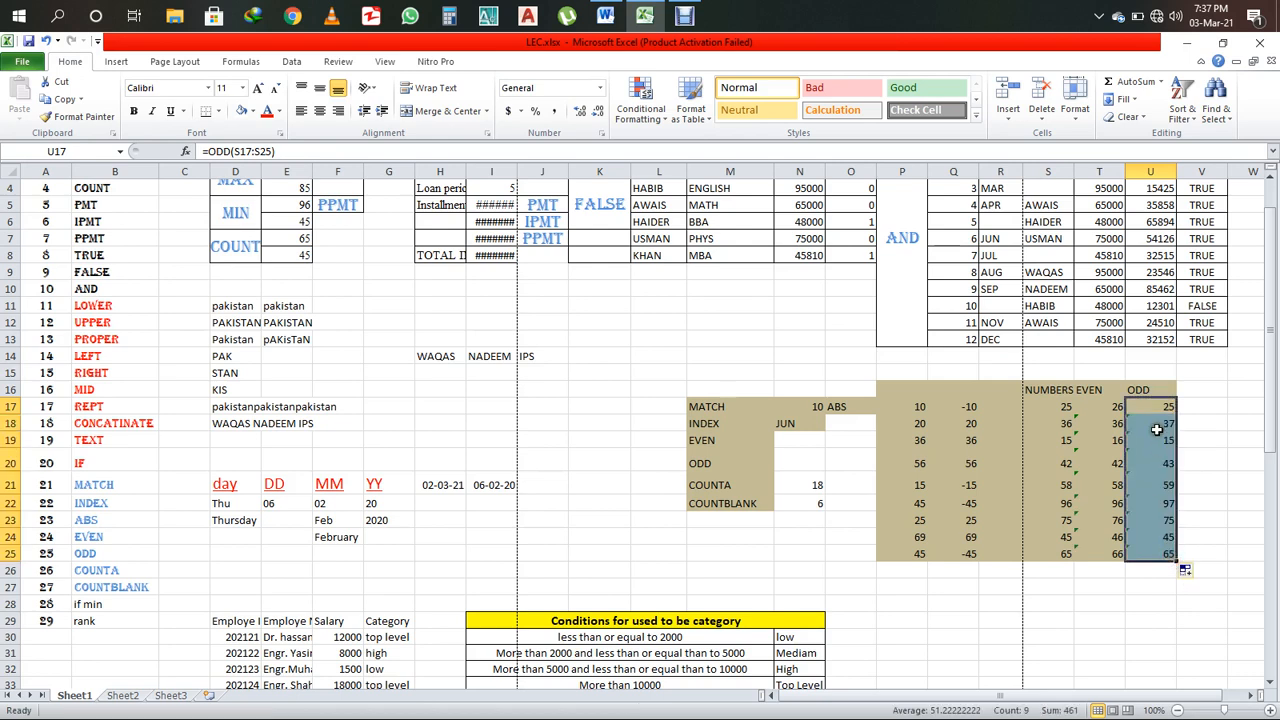
{"action": "left_click", "coordinate": [1158, 423]}
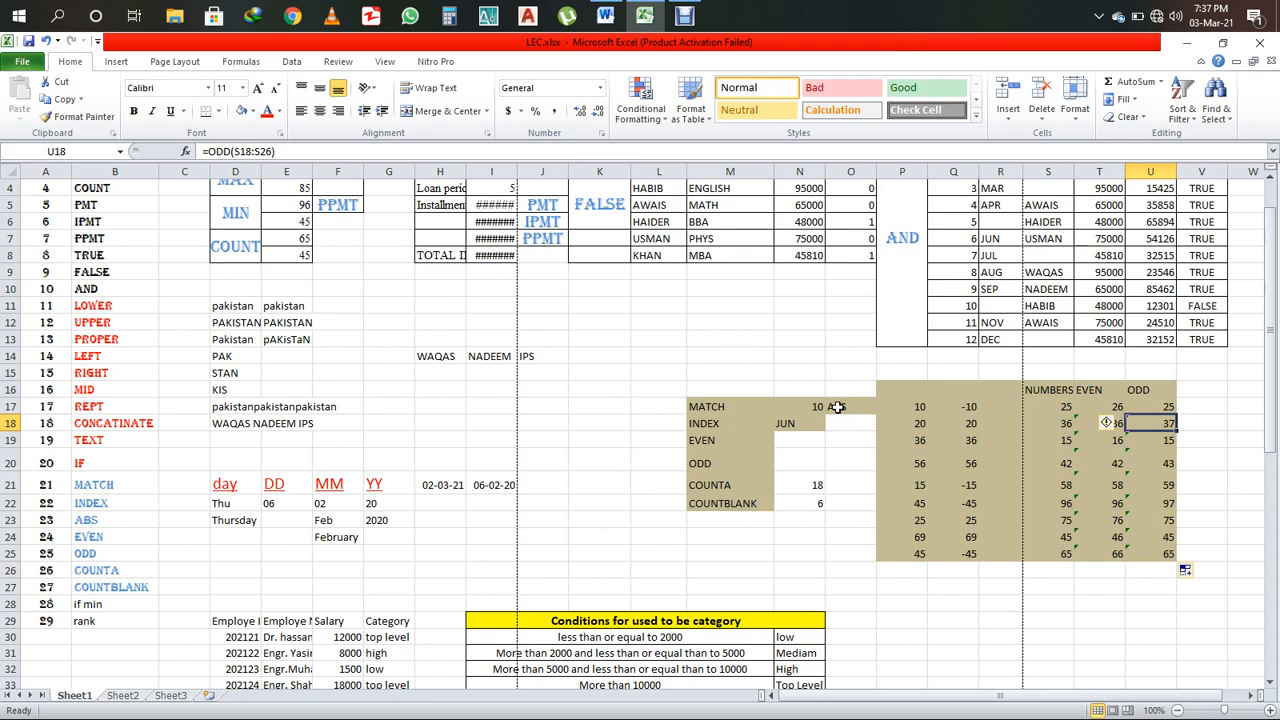
- Go to the ABS label in O17 and examine the positive and negative numbers in Q17:Q25
{"action": "left_click", "coordinate": [836, 407]}
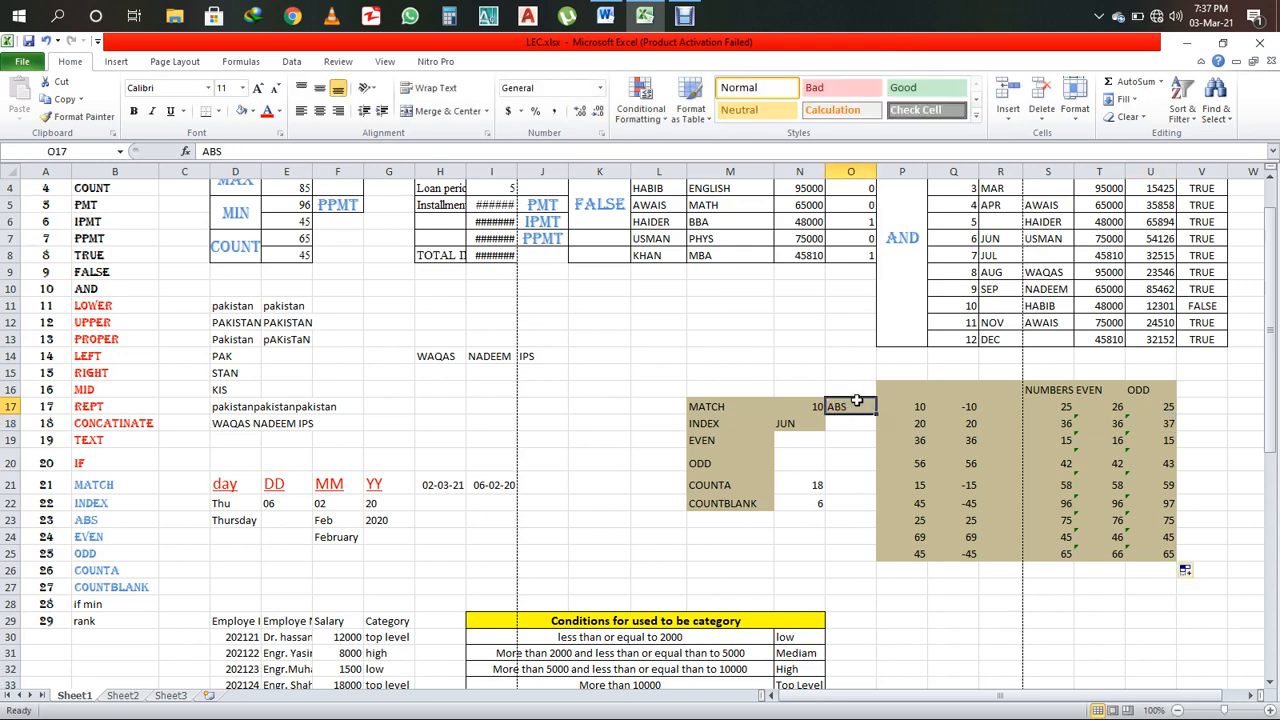
{"action": "left_click_drag", "start_coordinate": [971, 409], "coordinate": [966, 556]}
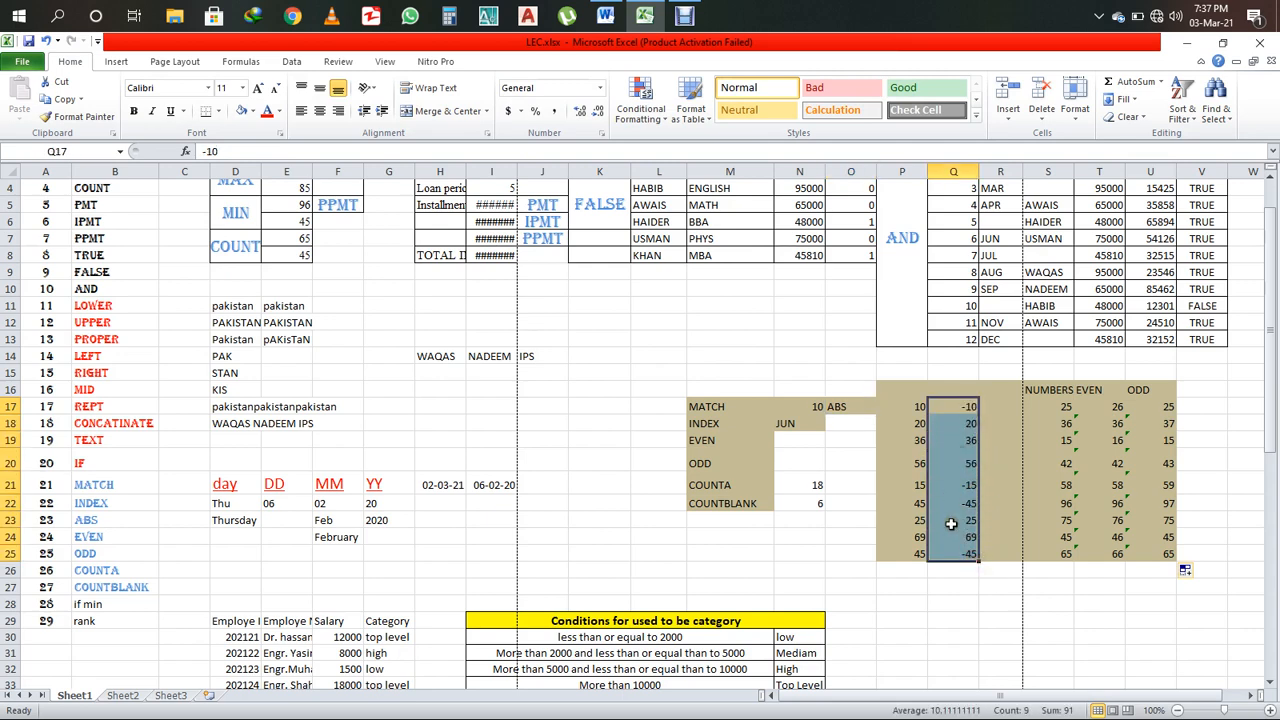
{"action": "left_click", "coordinate": [972, 442]}
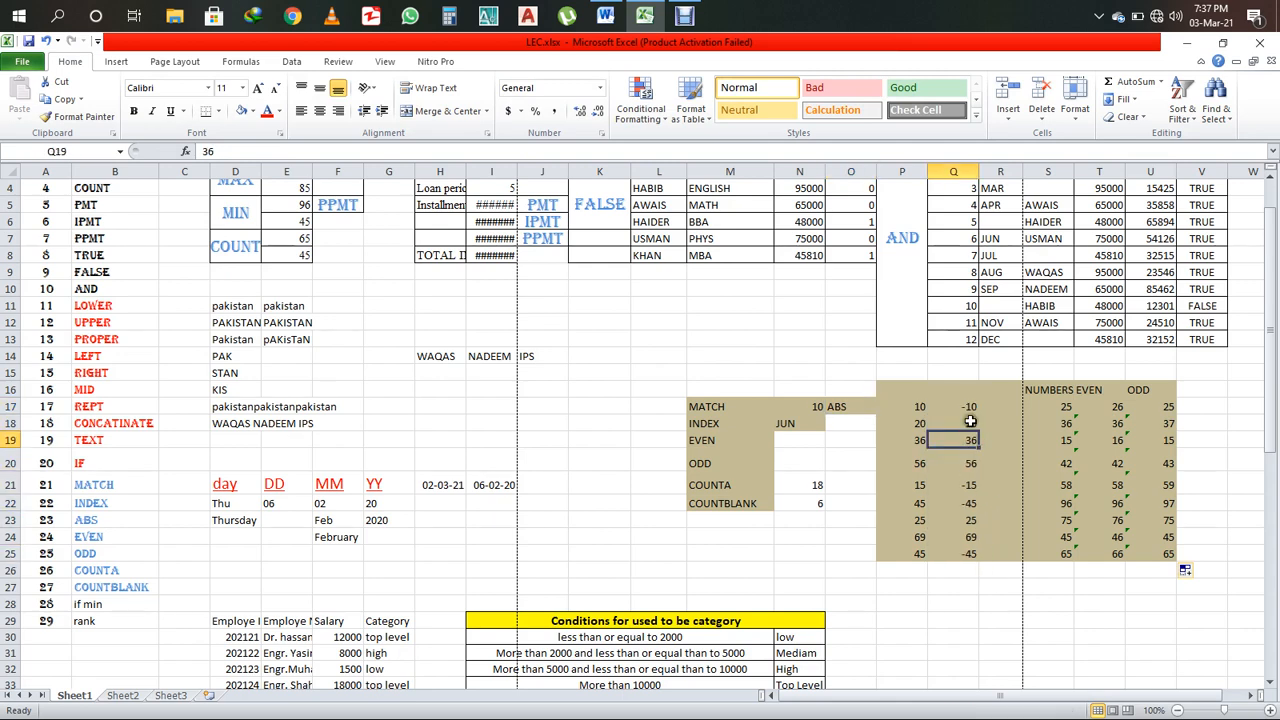
{"action": "left_click_drag", "start_coordinate": [970, 408], "coordinate": [969, 551]}
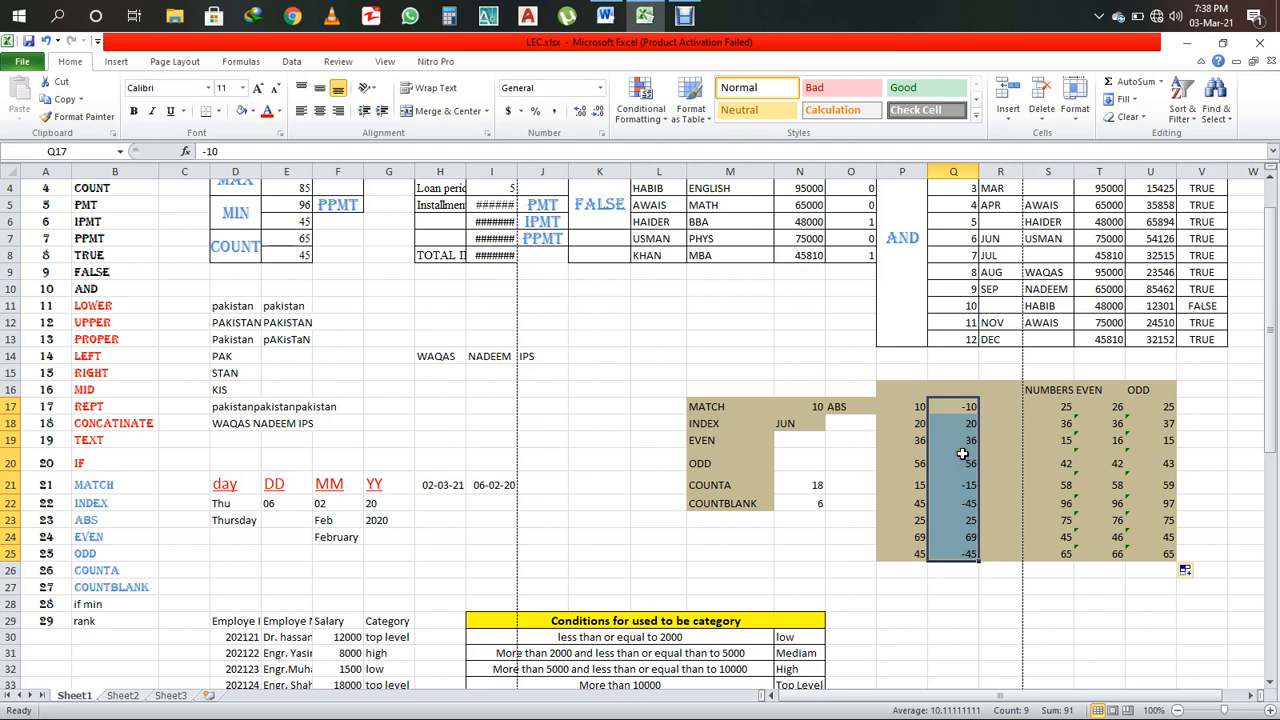
- Try 10 as the value in Q17 and undo the change
{"action": "left_click", "coordinate": [969, 416]}
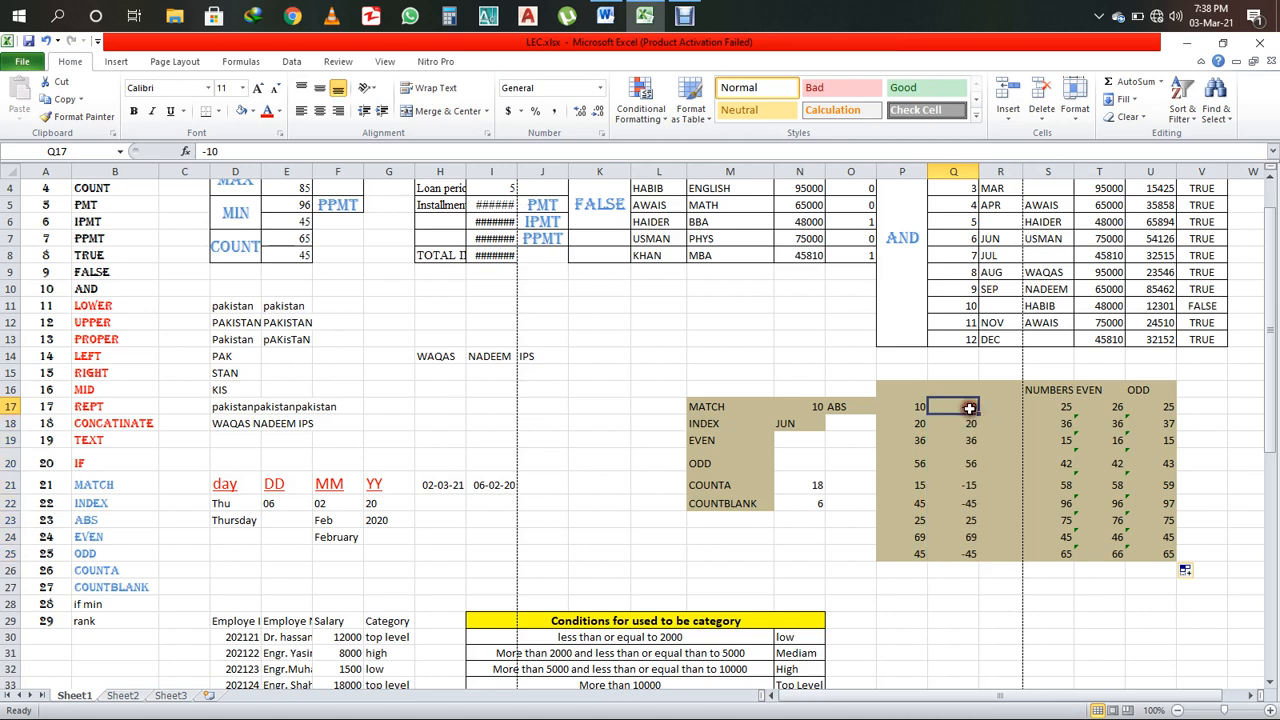
{"action": "double_click", "coordinate": [969, 408]}
{"action": "left_click_drag", "start_coordinate": [969, 410], "coordinate": [948, 407]}
{"action": "type", "text": "10"}
{"action": "key", "text": "Return"}
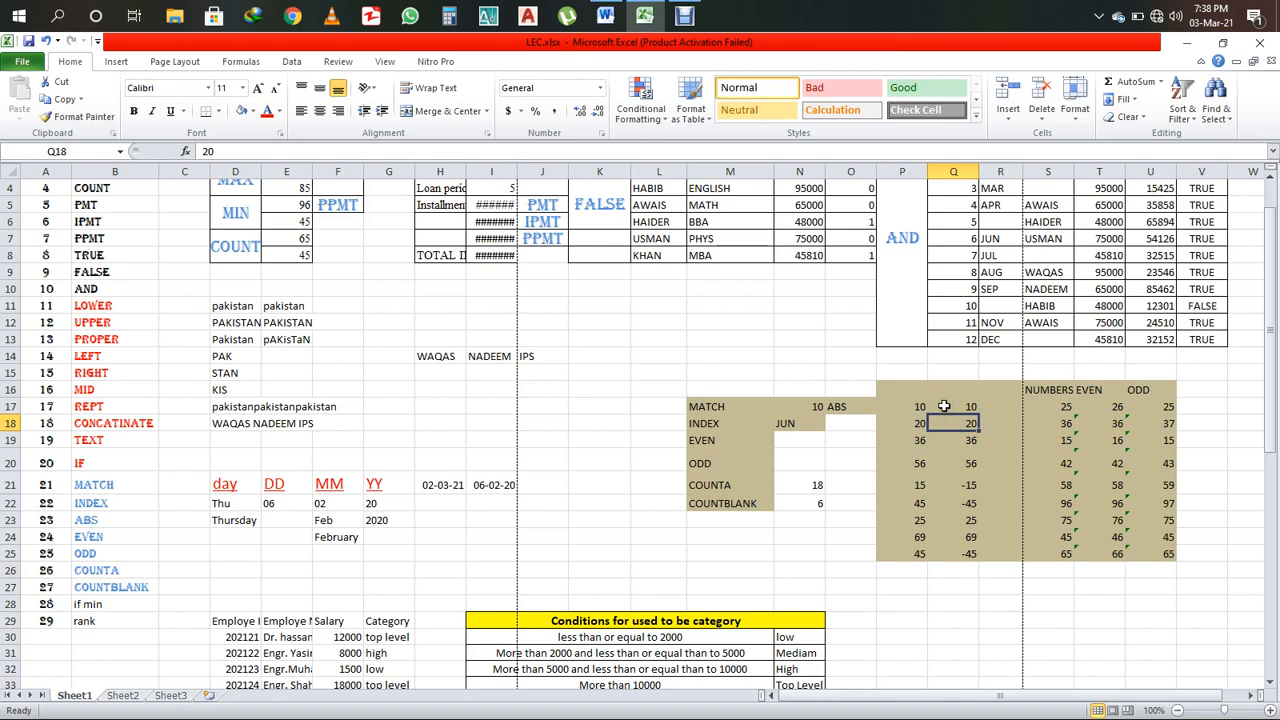
{"action": "key", "text": "ctrl+z"}
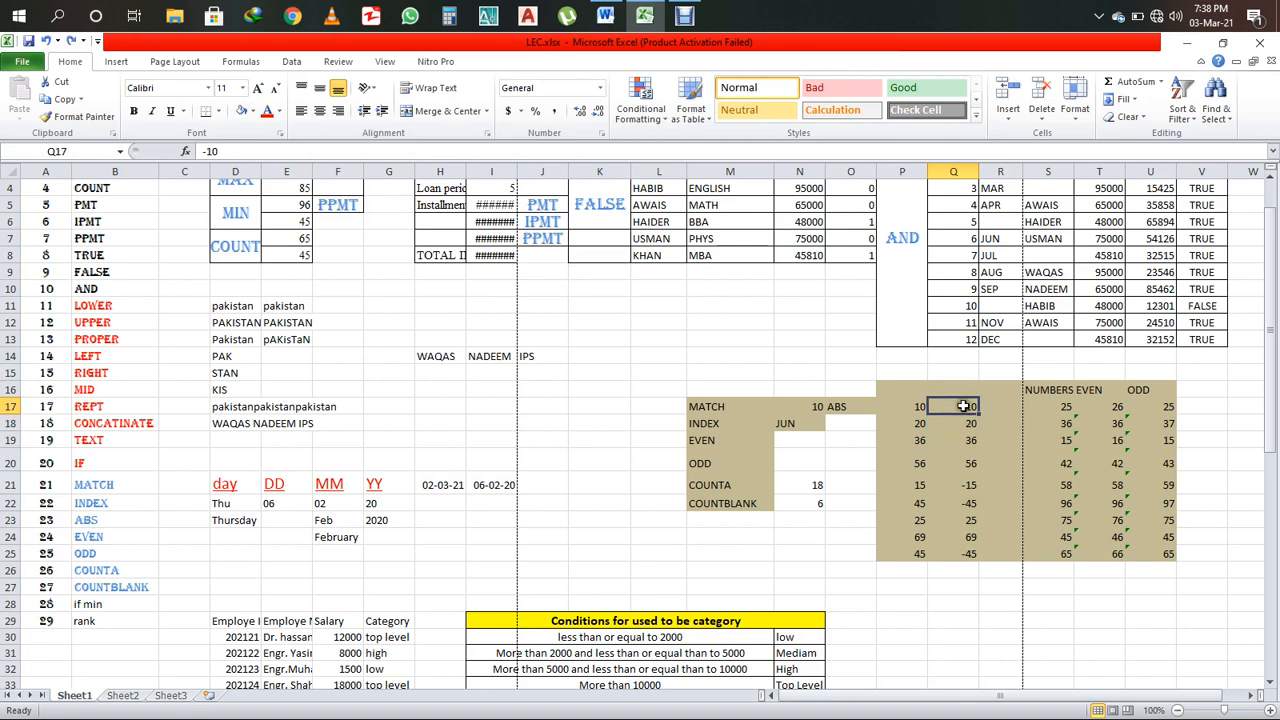
- Compare P17:P25 with the source numbers in Q17:Q25 and examine the ABS formulas in P19 and P17
{"action": "left_click_drag", "start_coordinate": [918, 408], "coordinate": [907, 546]}
{"action": "left_click_drag", "start_coordinate": [968, 408], "coordinate": [960, 548]}
{"action": "left_click", "coordinate": [900, 436]}
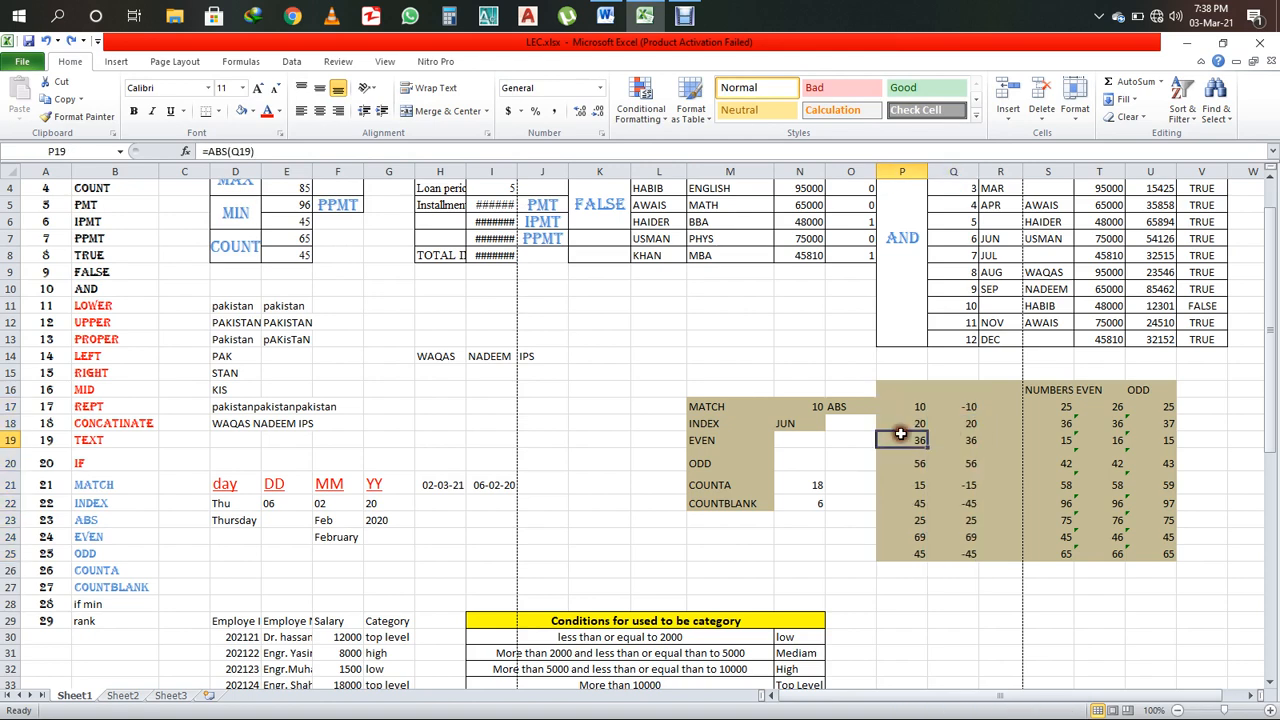
{"action": "double_click", "coordinate": [918, 406]}
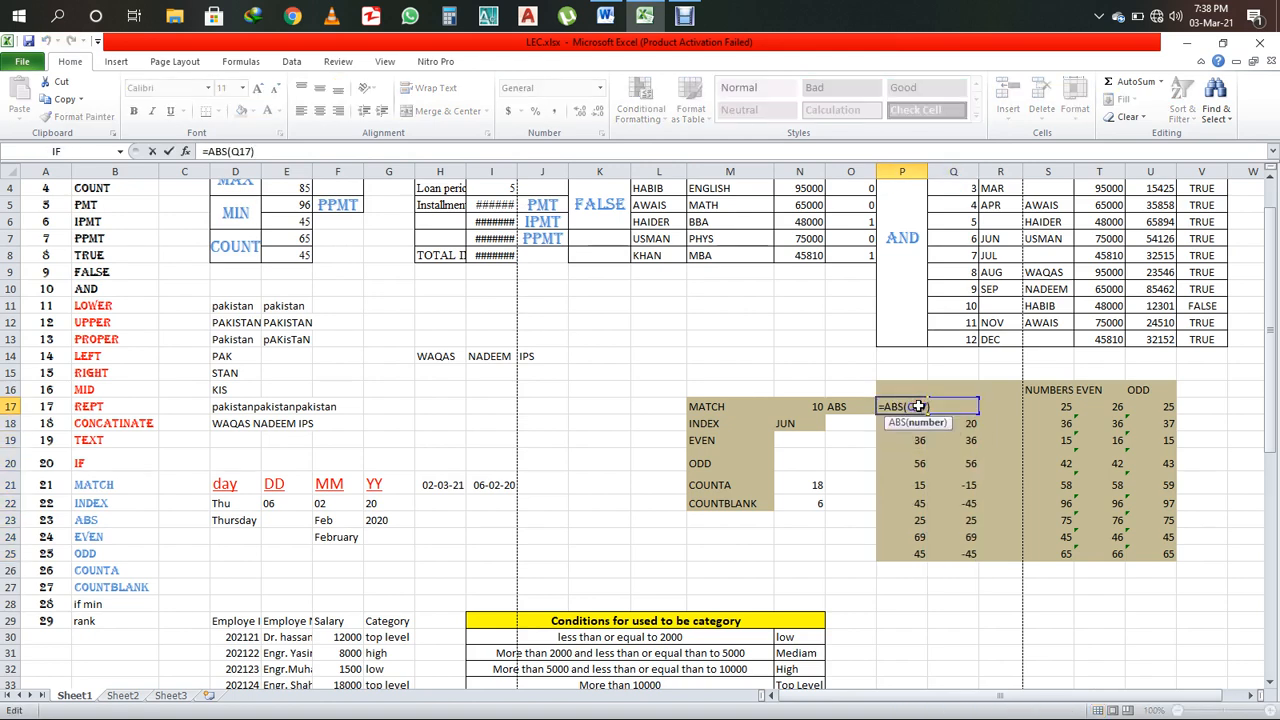
{"action": "key", "text": "Escape"}
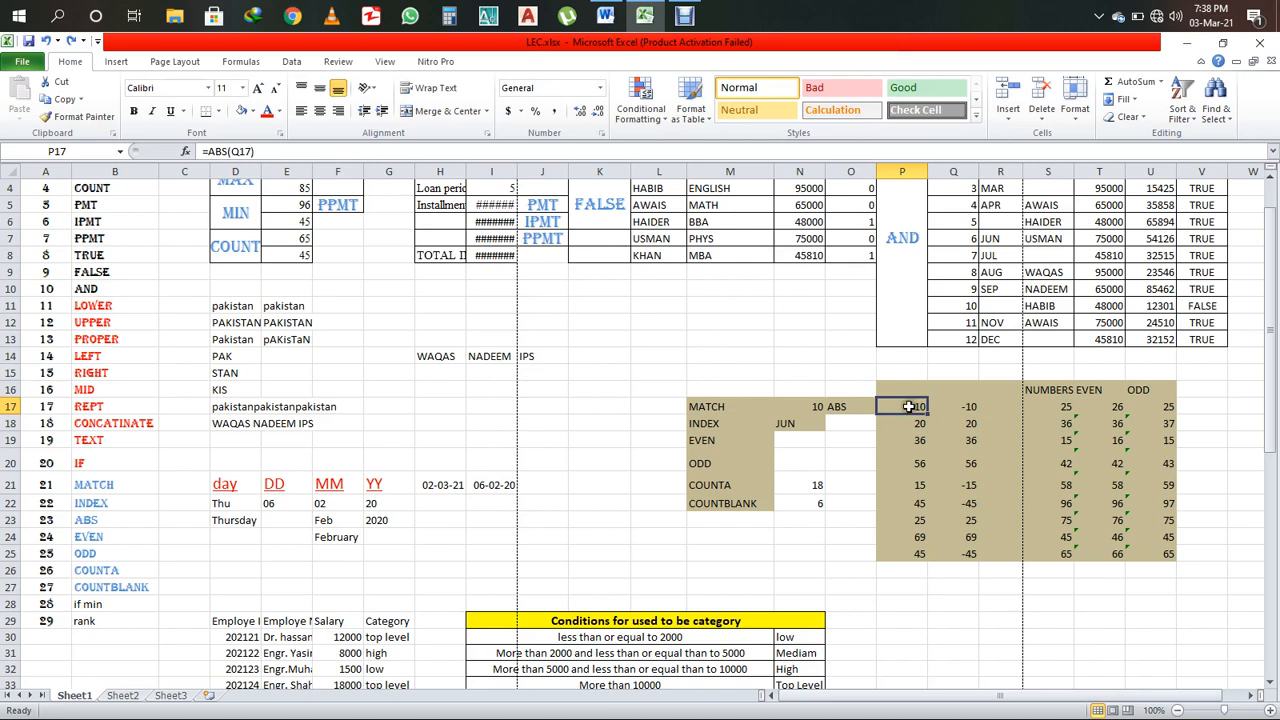
{"action": "double_click", "coordinate": [908, 406]}
{"action": "key", "text": "Escape"}
{"action": "double_click", "coordinate": [962, 407]}
- Clear the ABS results from P17:P25 and return to P17
{"action": "left_click_drag", "start_coordinate": [912, 406], "coordinate": [917, 545]}
{"action": "key", "text": "Delete"}
{"action": "left_click", "coordinate": [910, 404]}
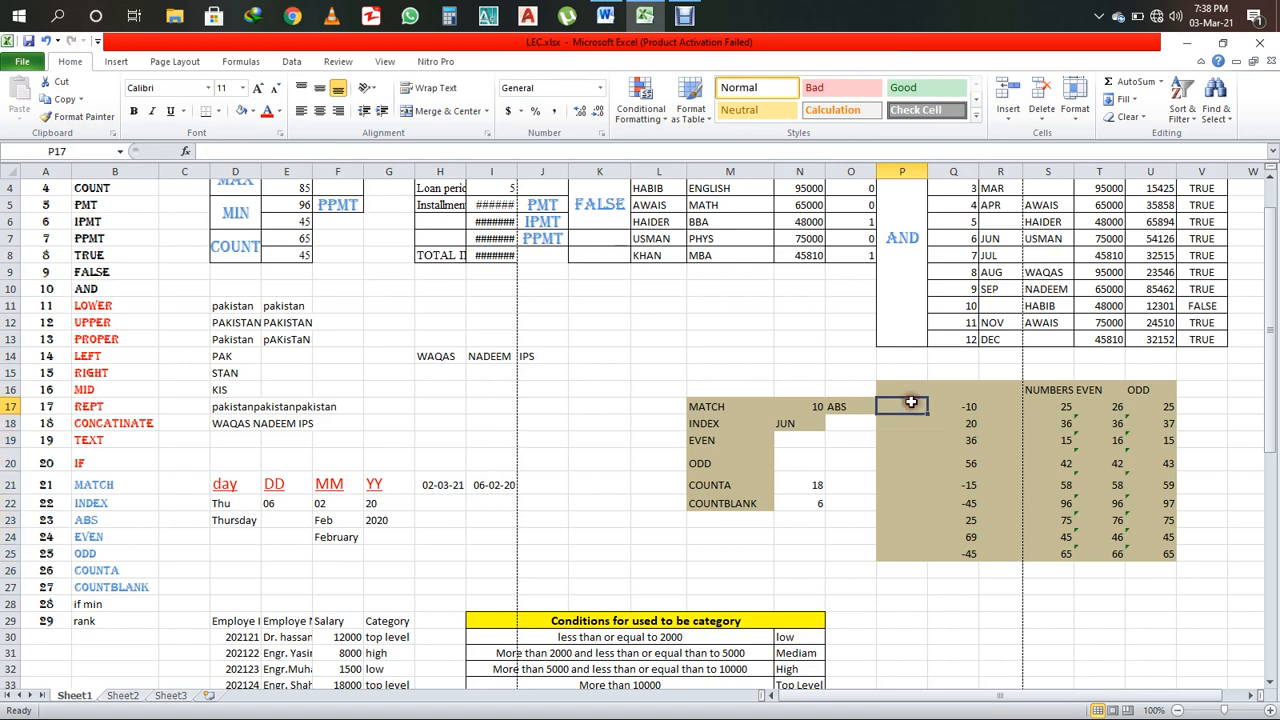
- Enter =ABS(Q17) in P17 and fill the formula down to P25
{"action": "type", "text": "=abs"}
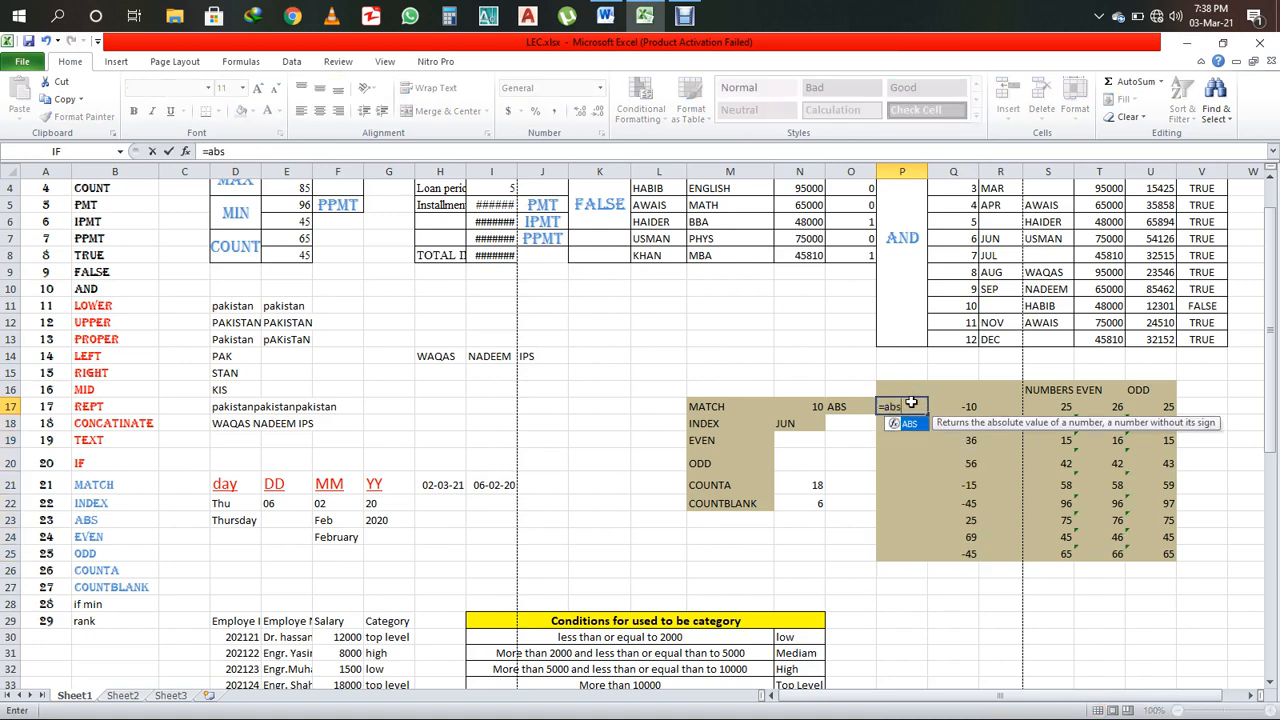
{"action": "key", "text": "Tab"}
{"action": "left_click", "coordinate": [967, 406]}
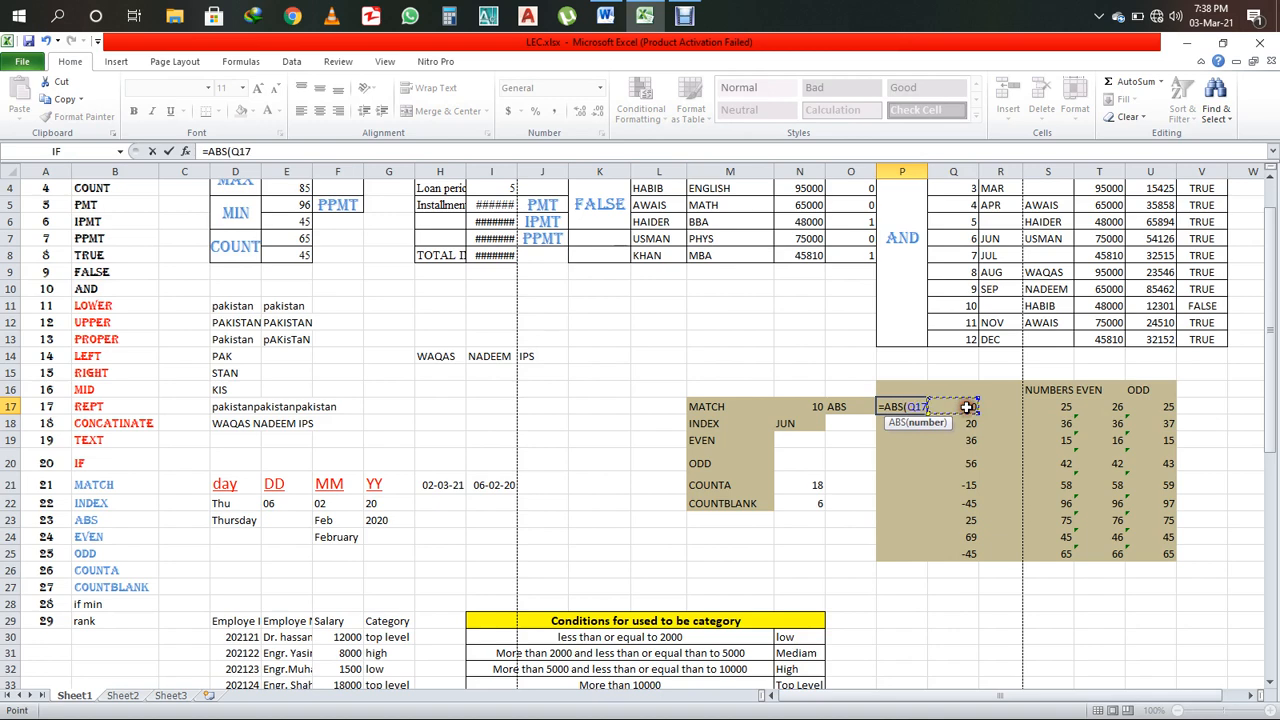
{"action": "key", "text": "Return"}
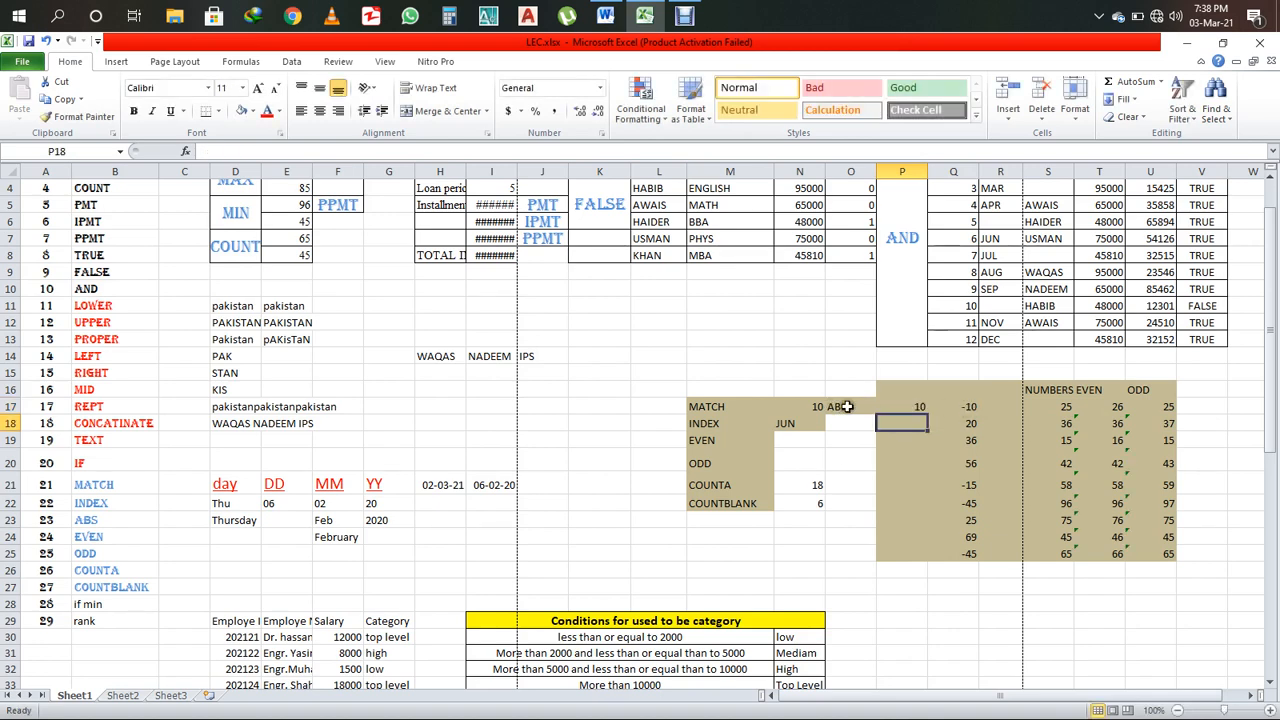
{"action": "left_click", "coordinate": [920, 408]}
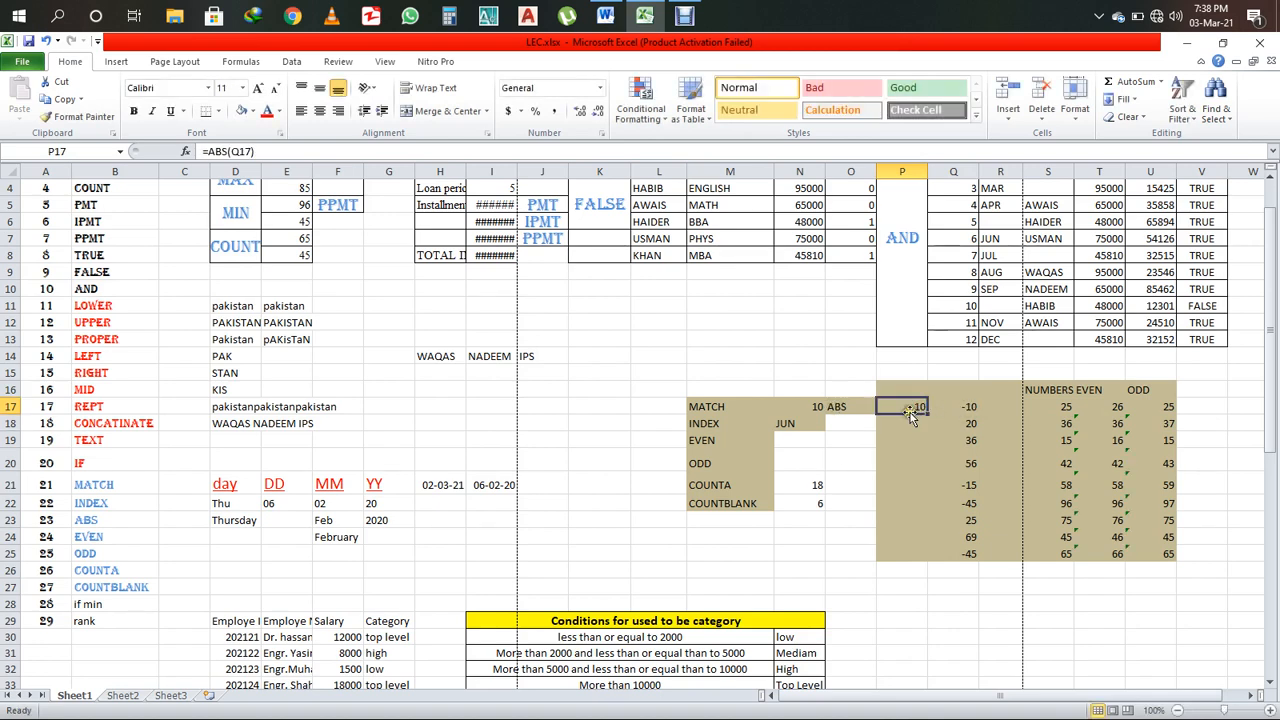
{"action": "left_click_drag", "start_coordinate": [926, 414], "coordinate": [926, 556]}
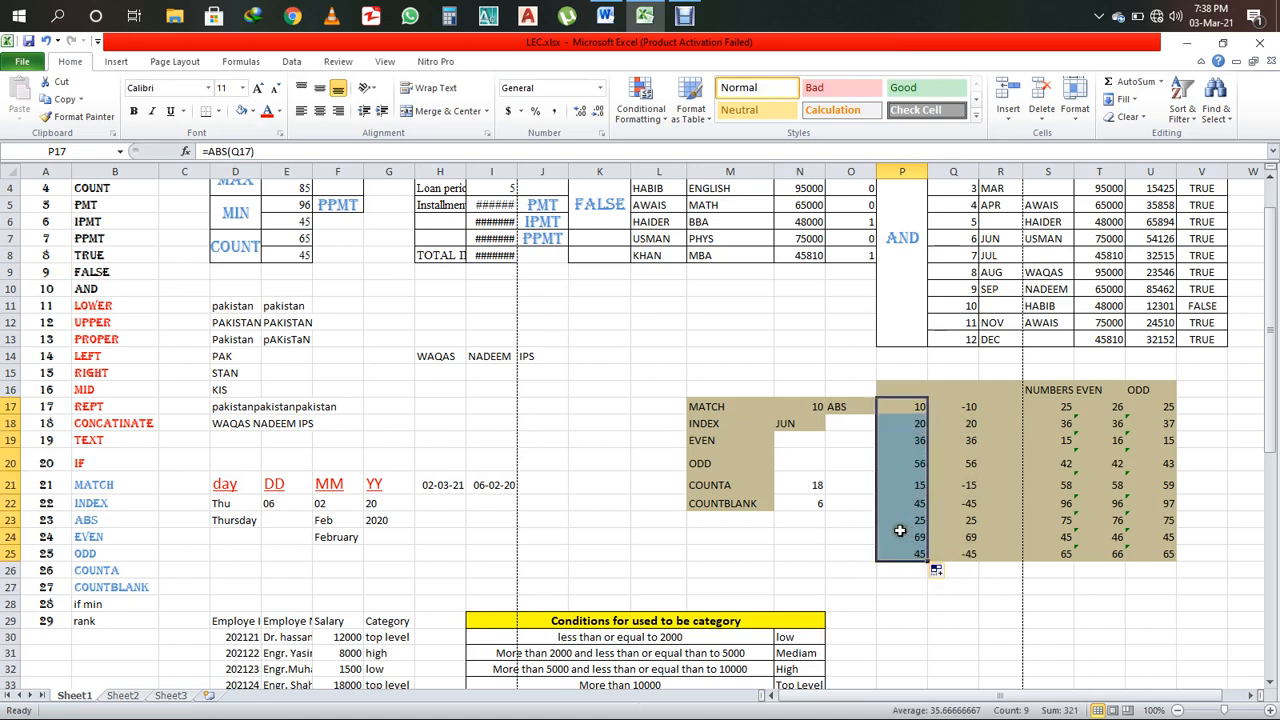
- Examine the COUNTA example in M21, the COUNT entry in the function list and the COUNTA formula in N21
{"action": "scroll", "coordinate": [862, 459], "scroll_direction": "down", "scroll_amount": 2}
{"action": "left_click", "coordinate": [818, 452]}
{"action": "scroll", "coordinate": [818, 452], "scroll_direction": "up", "scroll_amount": 1}
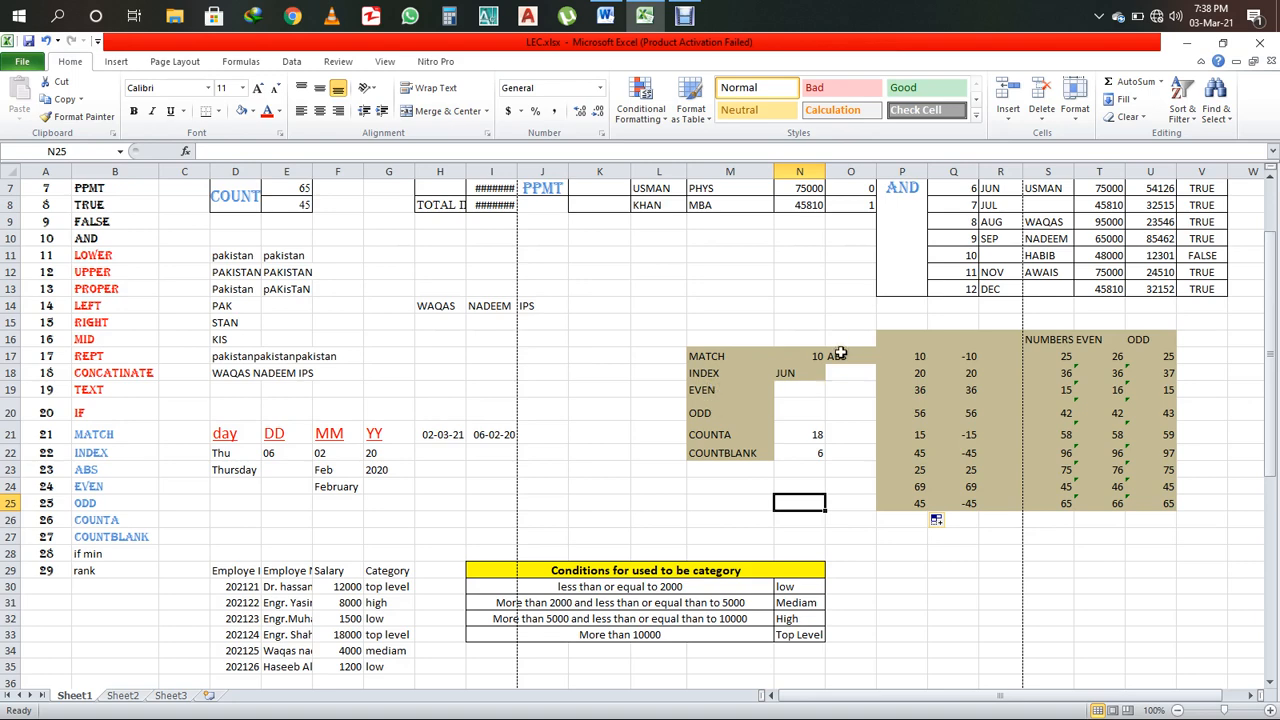
{"action": "left_click", "coordinate": [716, 436]}
{"action": "scroll", "coordinate": [145, 392], "scroll_direction": "up", "scroll_amount": 1}
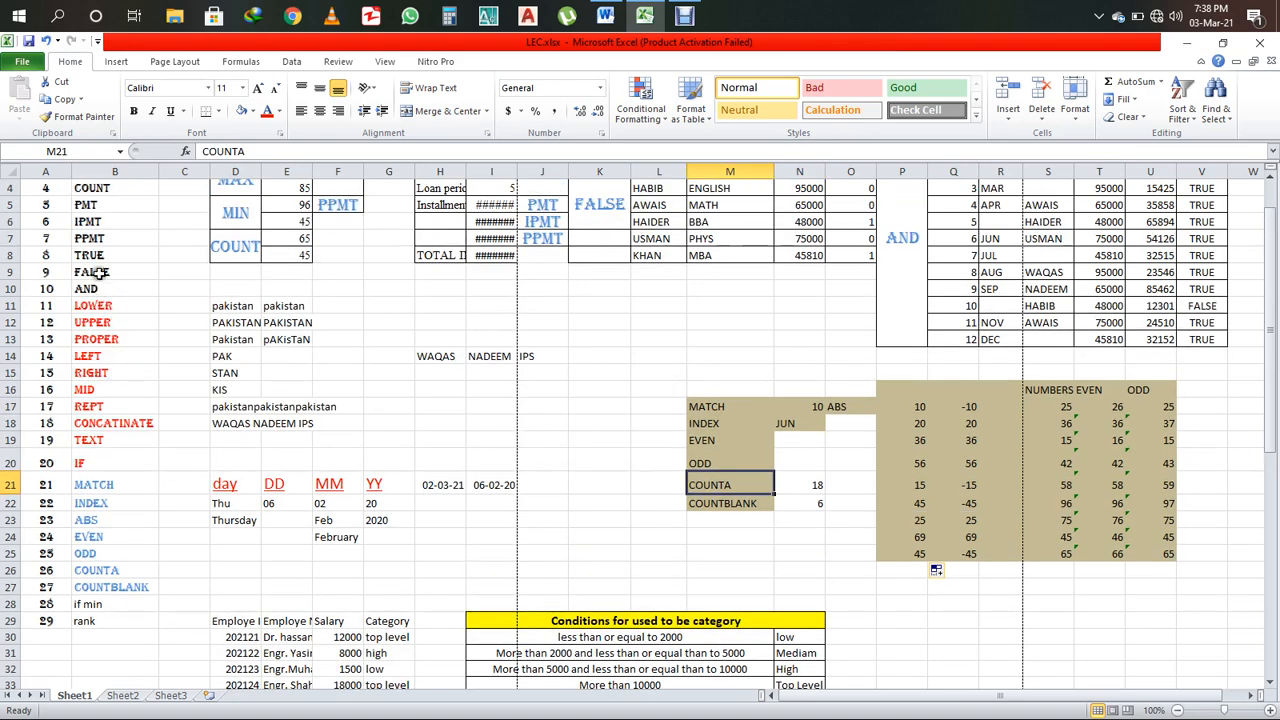
{"action": "scroll", "coordinate": [100, 274], "scroll_direction": "up", "scroll_amount": 1}
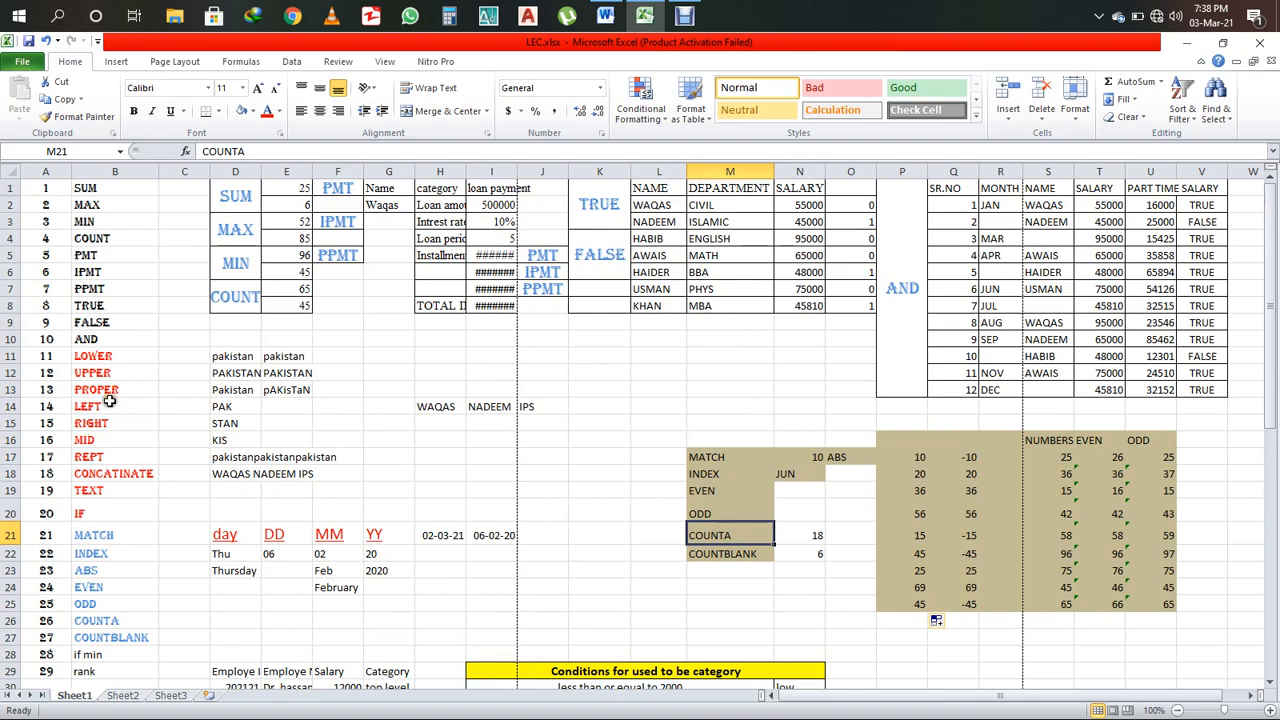
{"action": "left_click", "coordinate": [112, 240]}
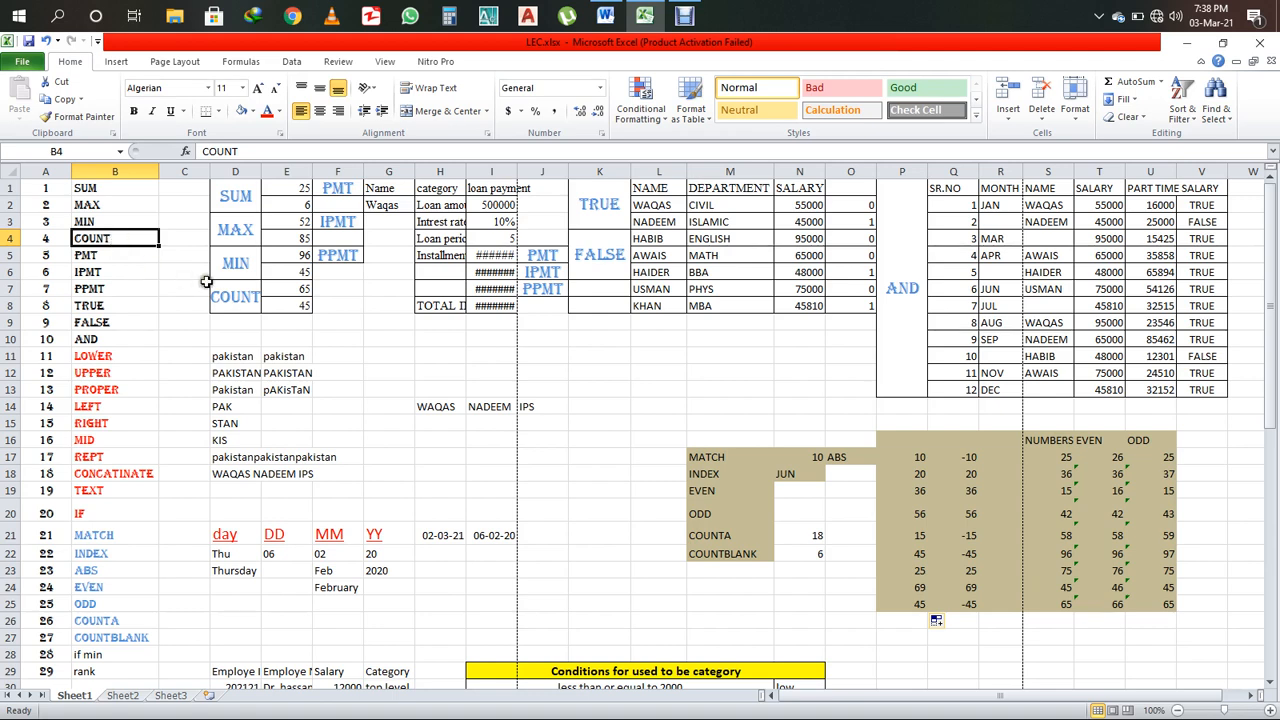
{"action": "scroll", "coordinate": [440, 365], "scroll_direction": "down", "scroll_amount": 1}
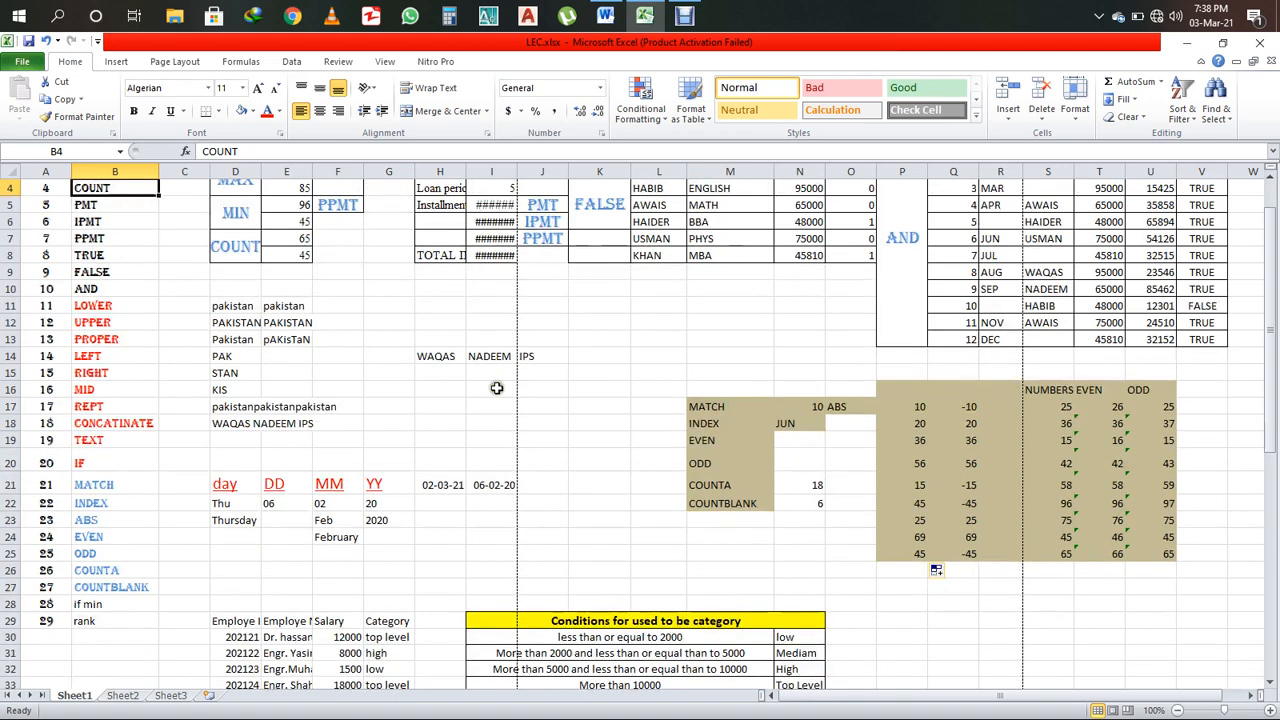
{"action": "left_click", "coordinate": [810, 487]}
{"action": "scroll", "coordinate": [806, 487], "scroll_direction": "up", "scroll_amount": 1}
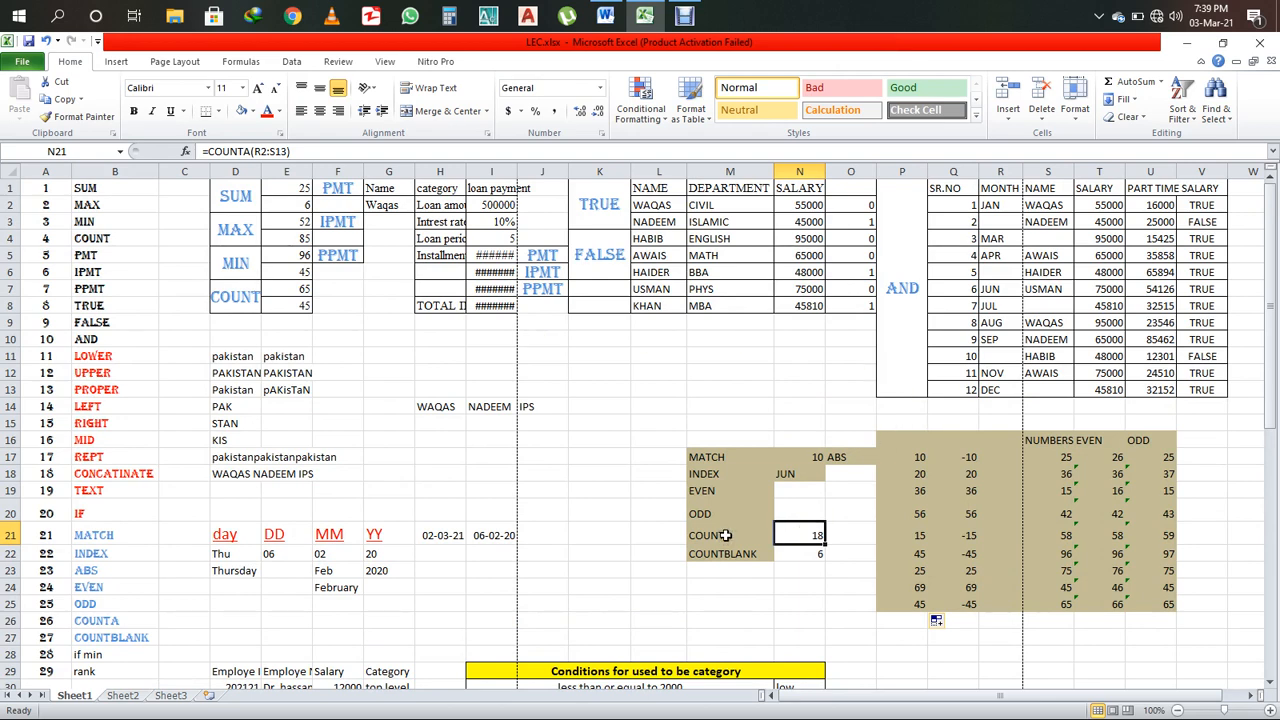
{"action": "double_click", "coordinate": [806, 532]}
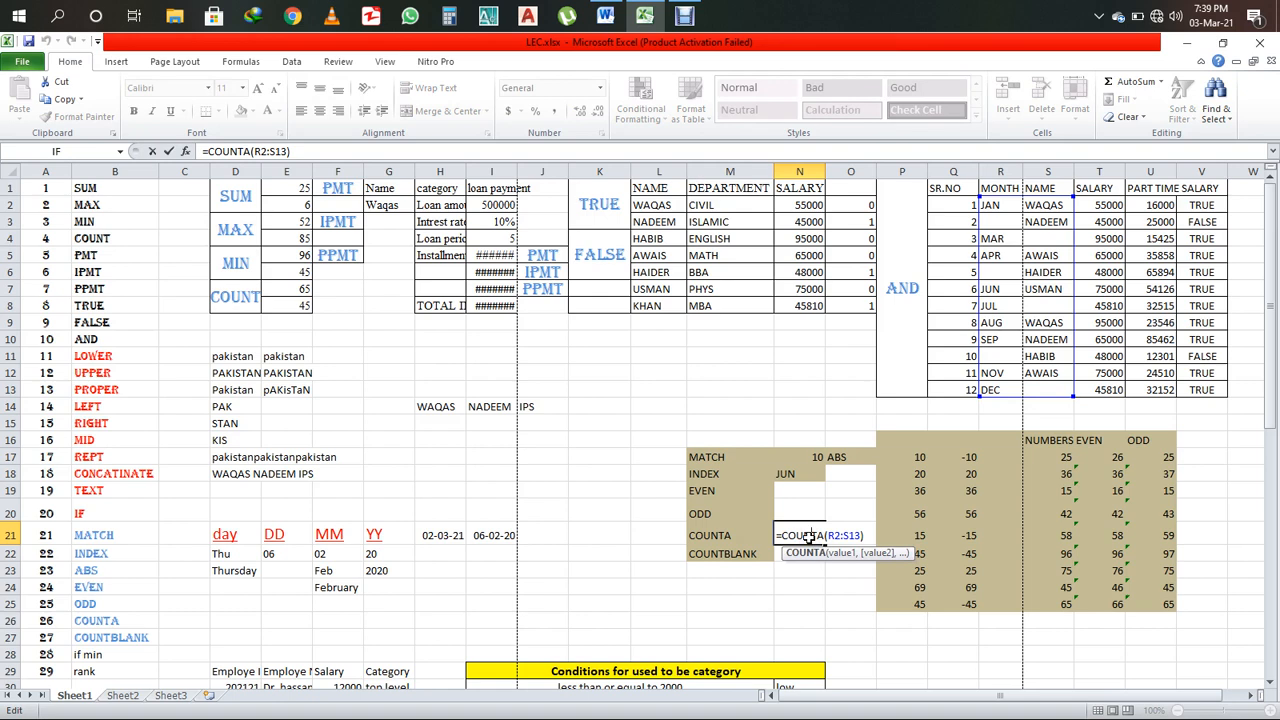
{"action": "key", "text": "ctrl+Return"}
- Clear N21 and enter a COUNTA formula for the department and salary range M2:N8
{"action": "key", "text": "Delete"}
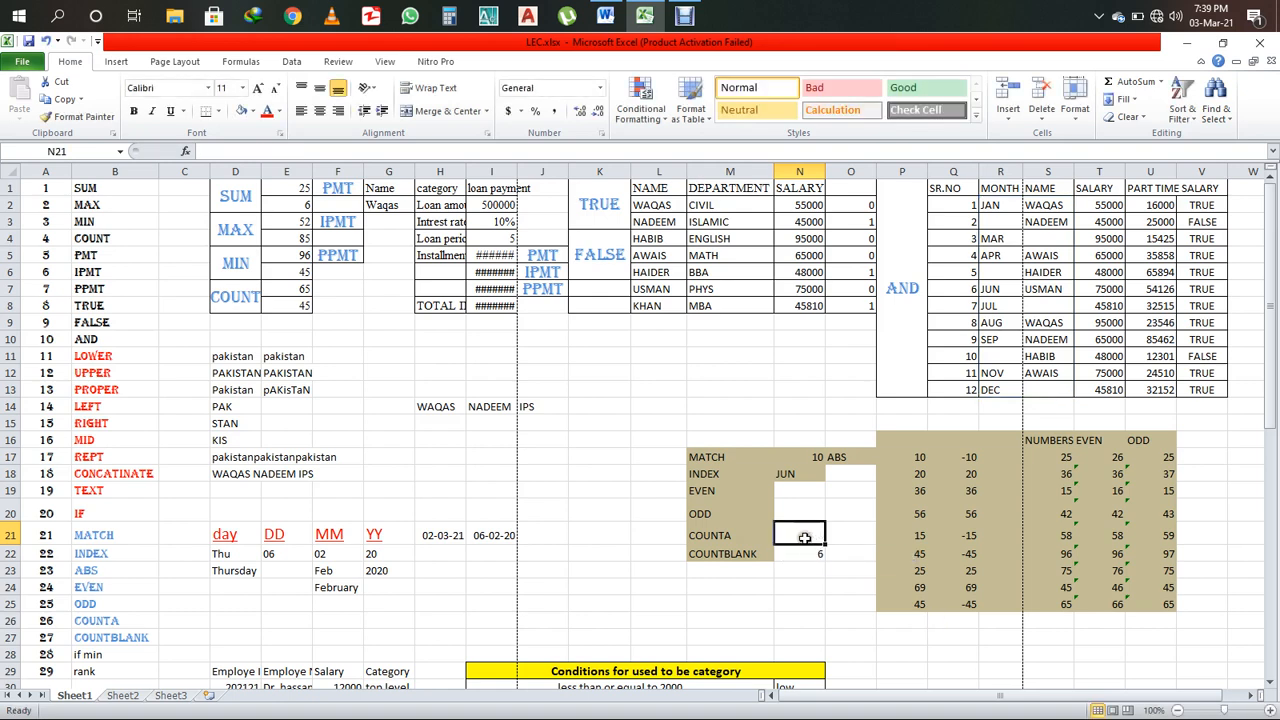
{"action": "type", "text": "=cou"}
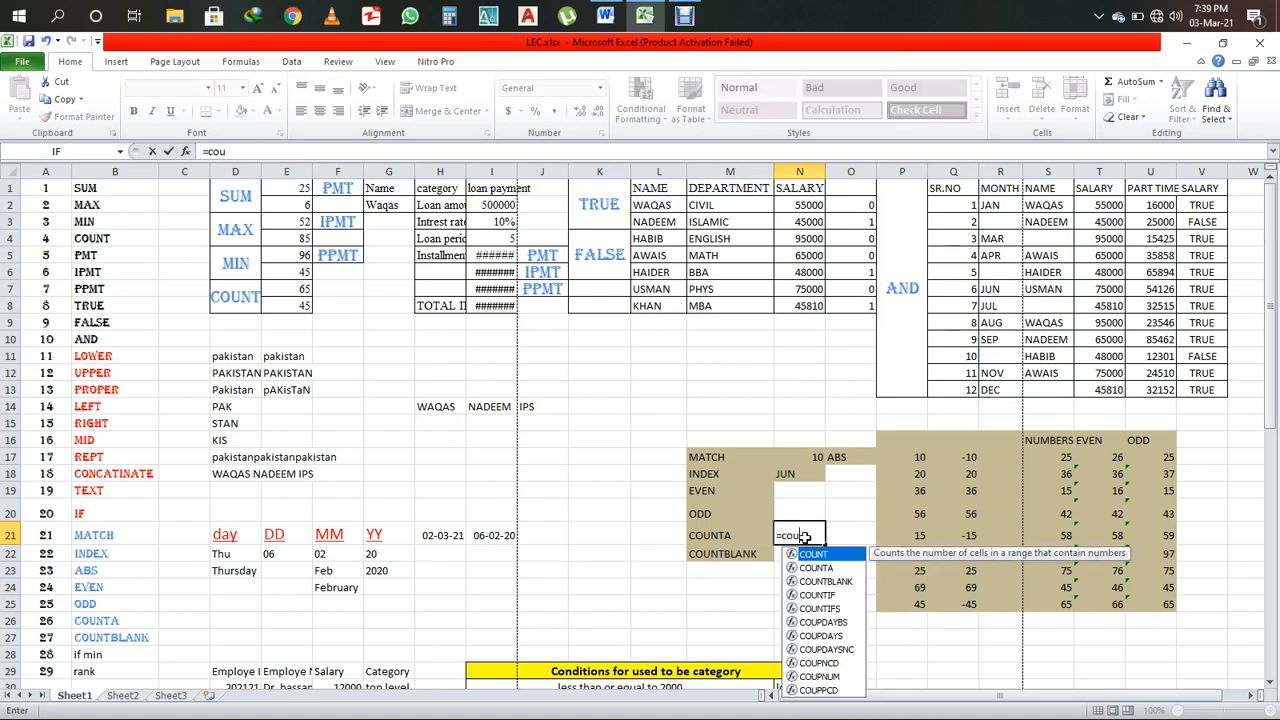
{"action": "type", "text": "nta"}
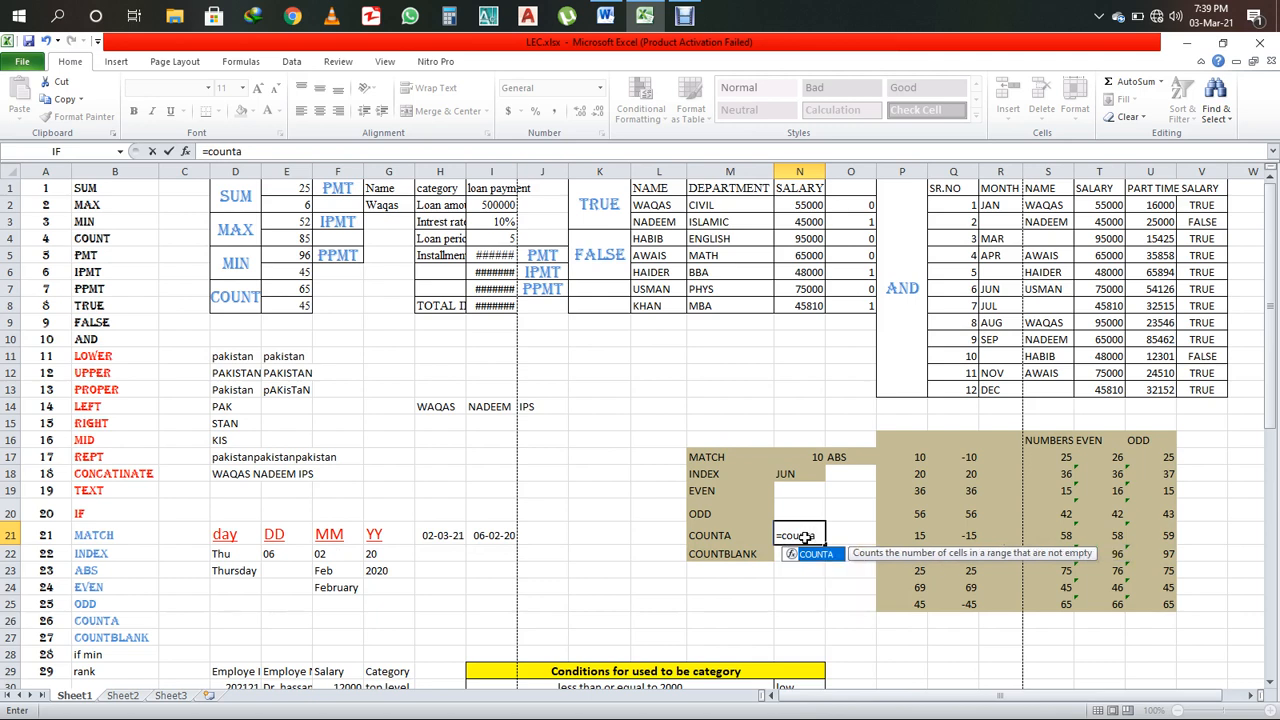
{"action": "key", "text": "Tab"}
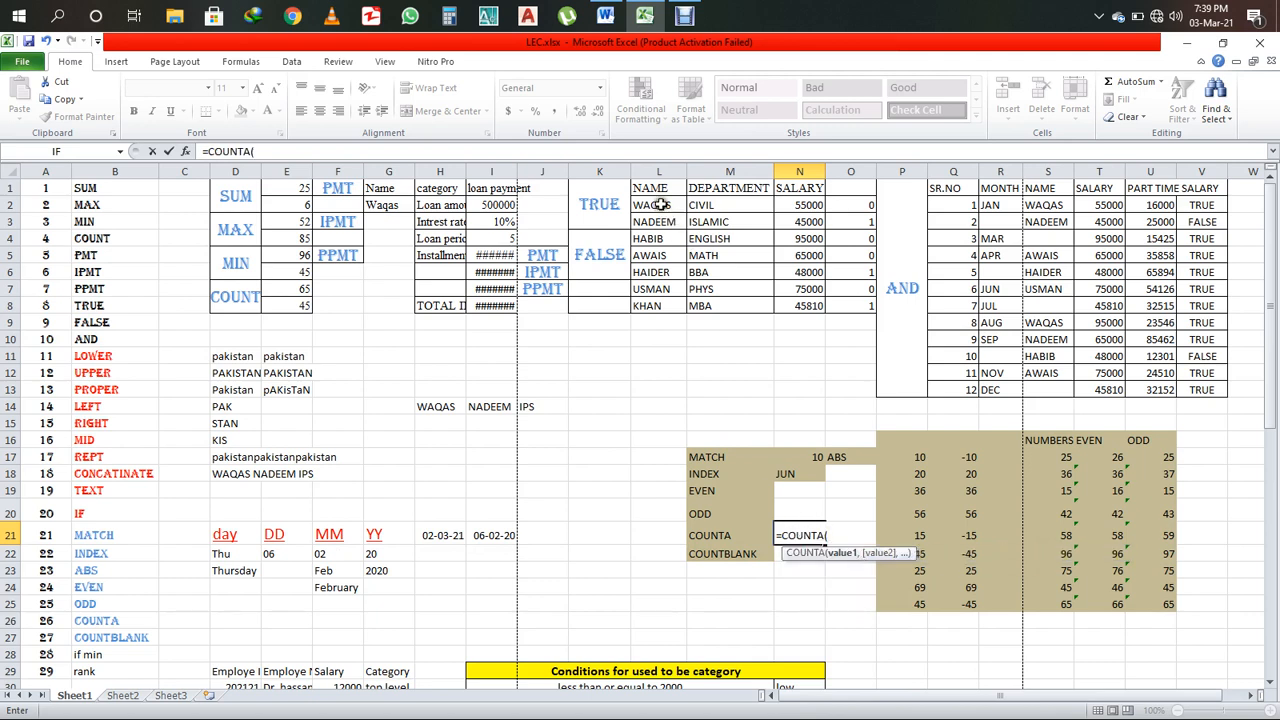
{"action": "left_click_drag", "start_coordinate": [665, 205], "coordinate": [805, 305]}
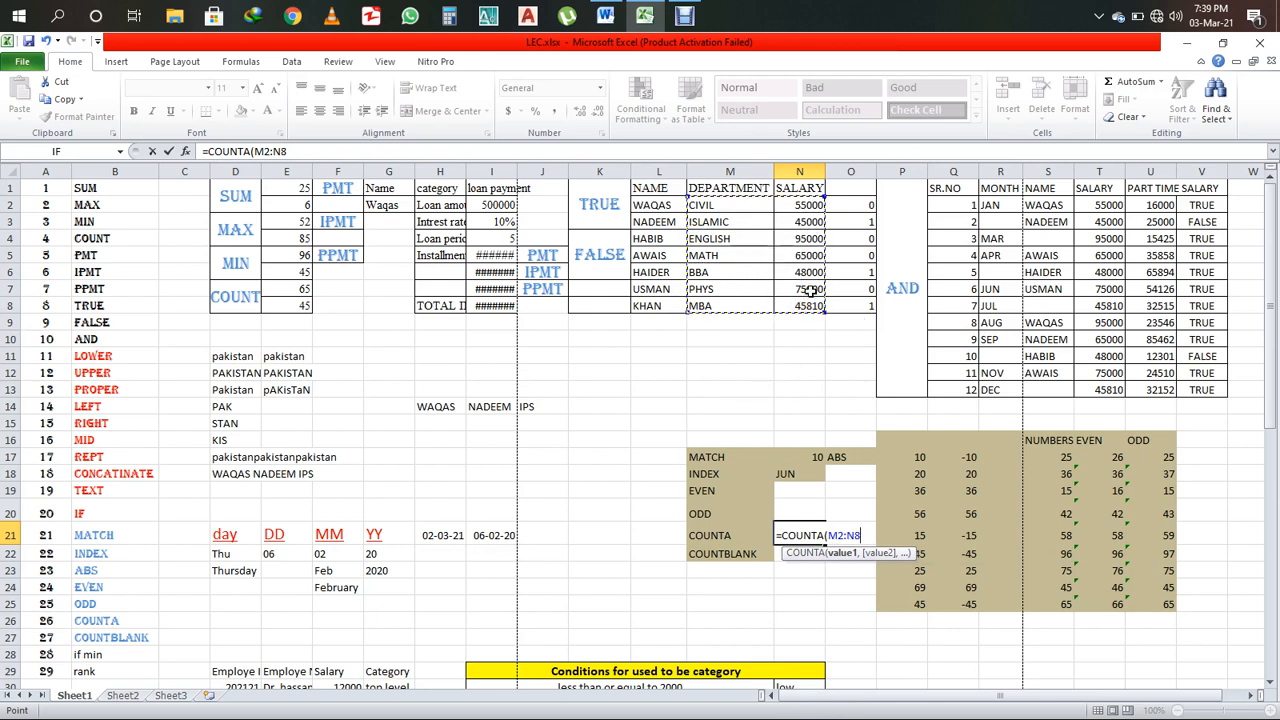
{"action": "key", "text": "Return"}
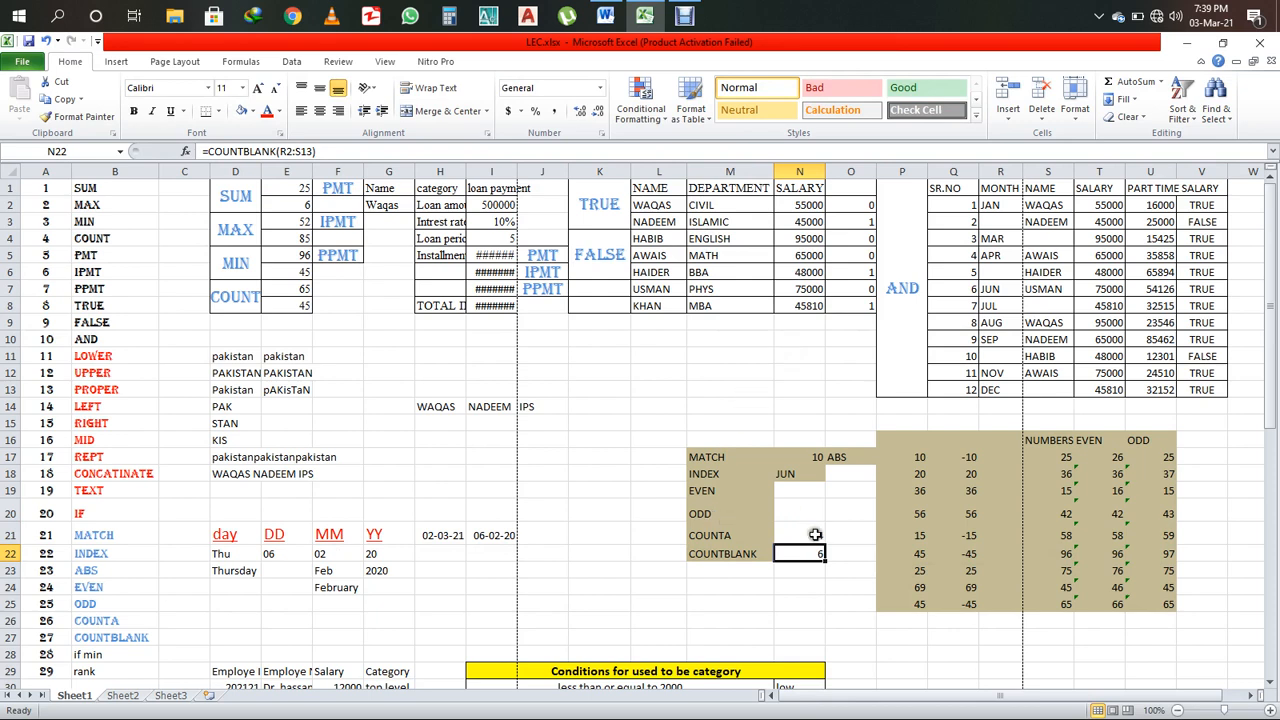
{"action": "left_click", "coordinate": [813, 534]}
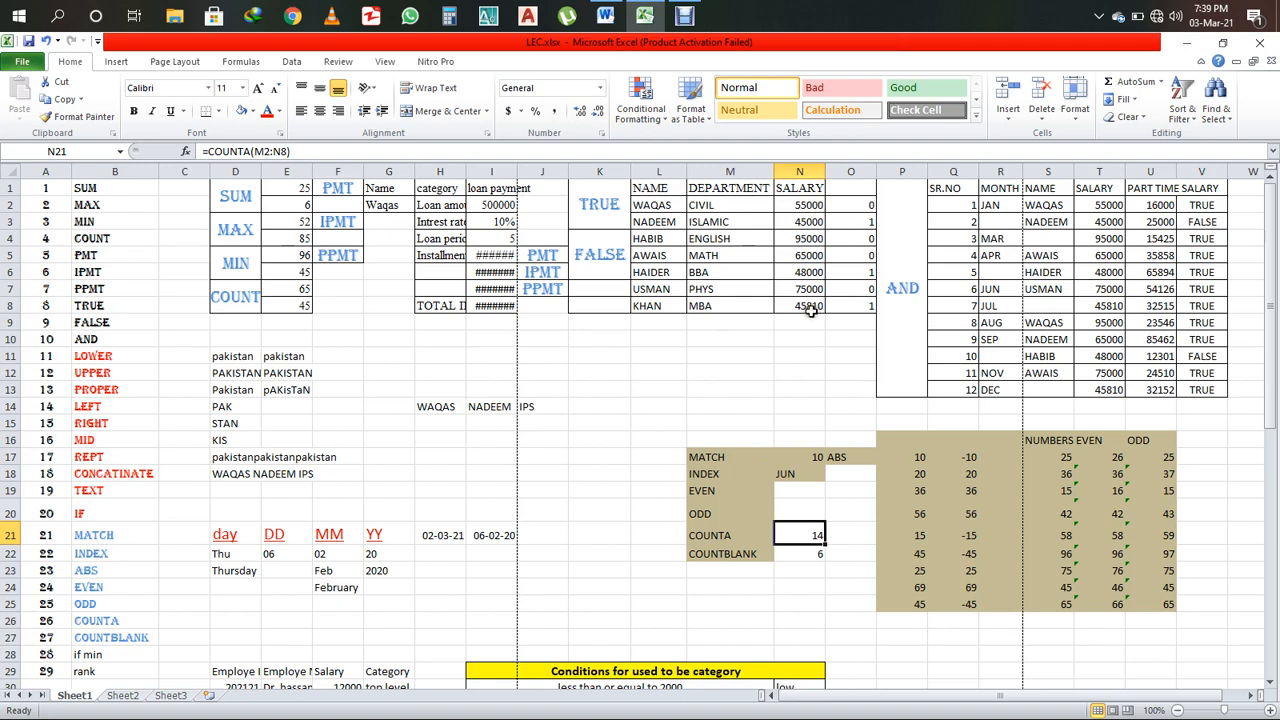
- Go from the COUNTA label to the COUNTBLANK example and clear its result in N22
{"action": "left_click", "coordinate": [729, 536]}
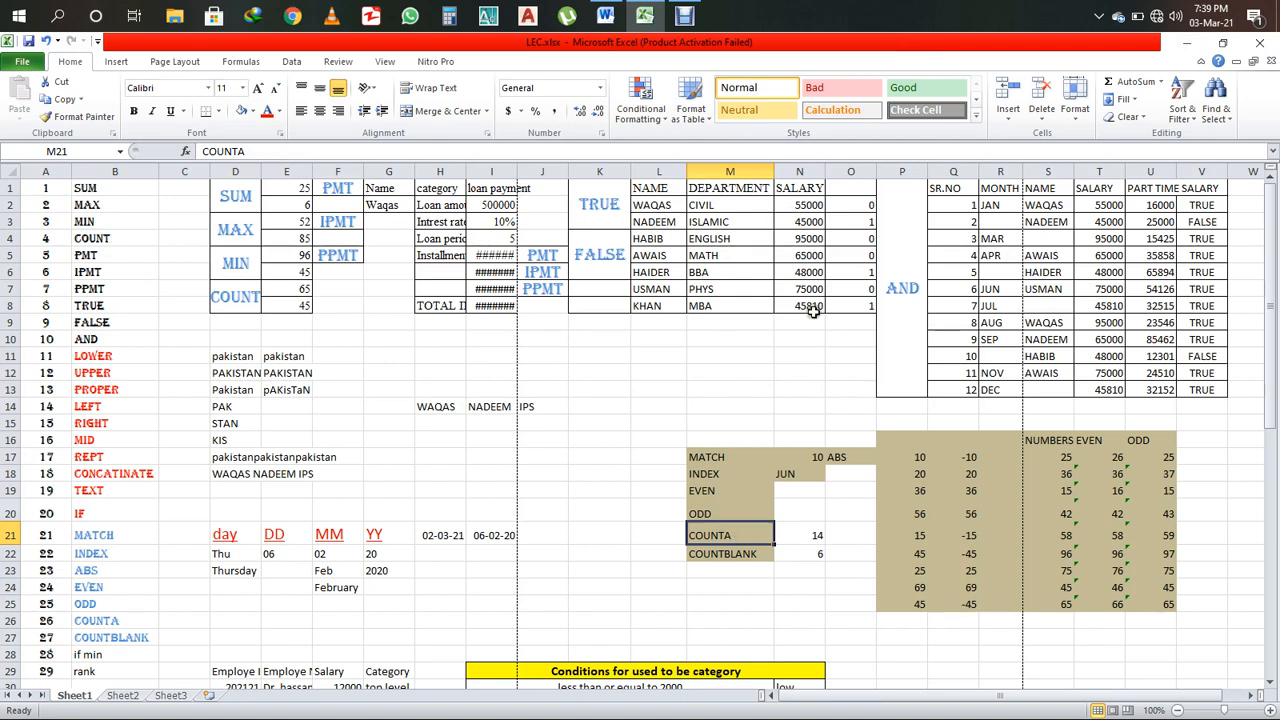
{"action": "left_click", "coordinate": [740, 553]}
{"action": "double_click", "coordinate": [744, 553]}
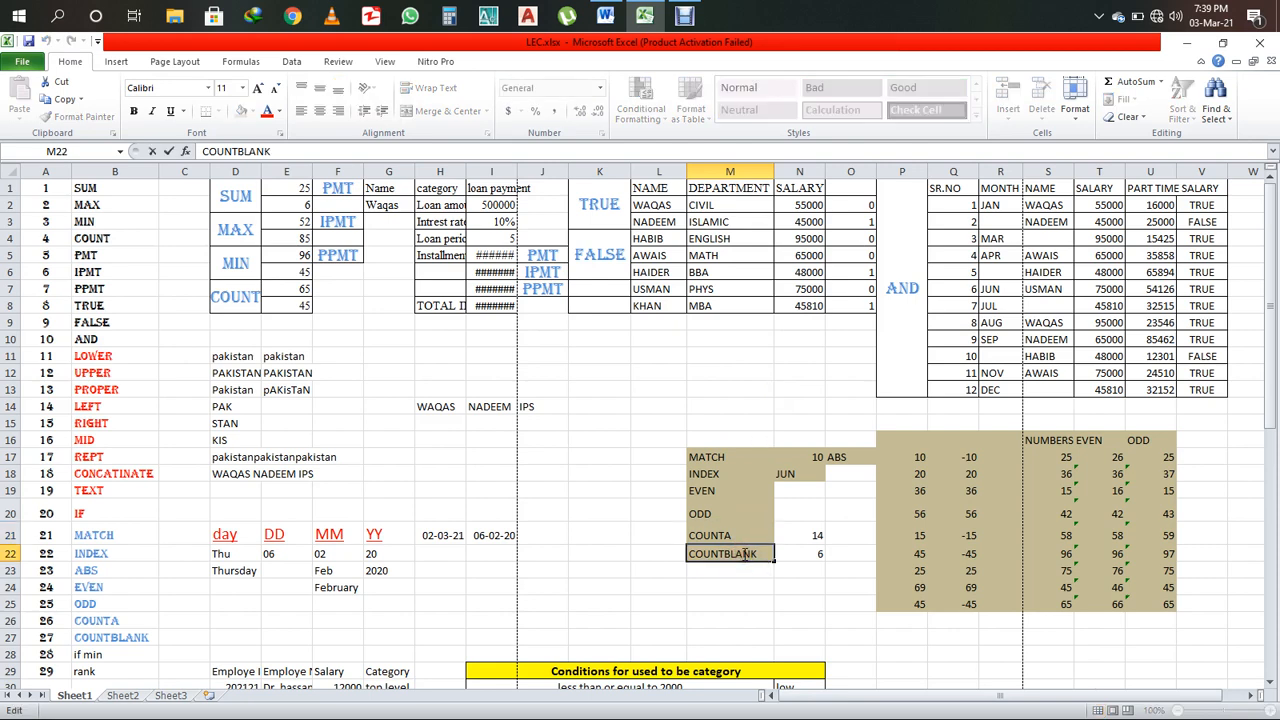
{"action": "key", "text": "Escape"}
{"action": "left_click", "coordinate": [805, 552]}
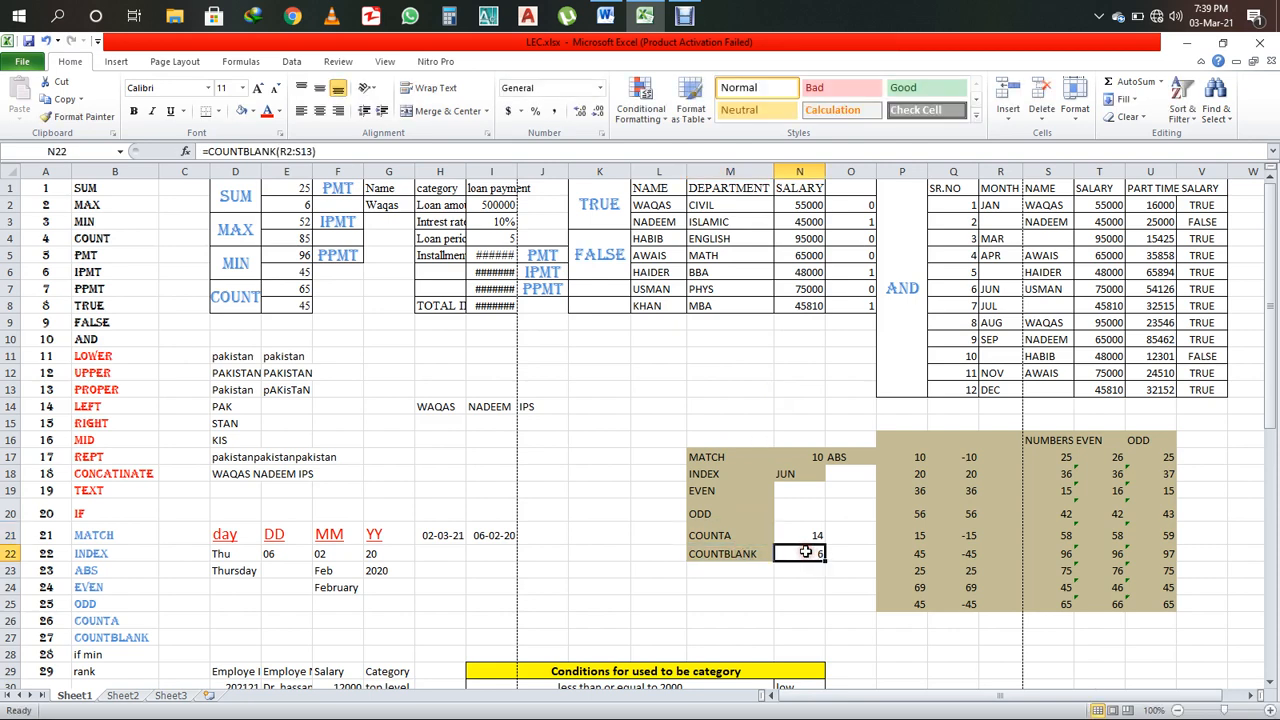
{"action": "key", "text": "Delete"}
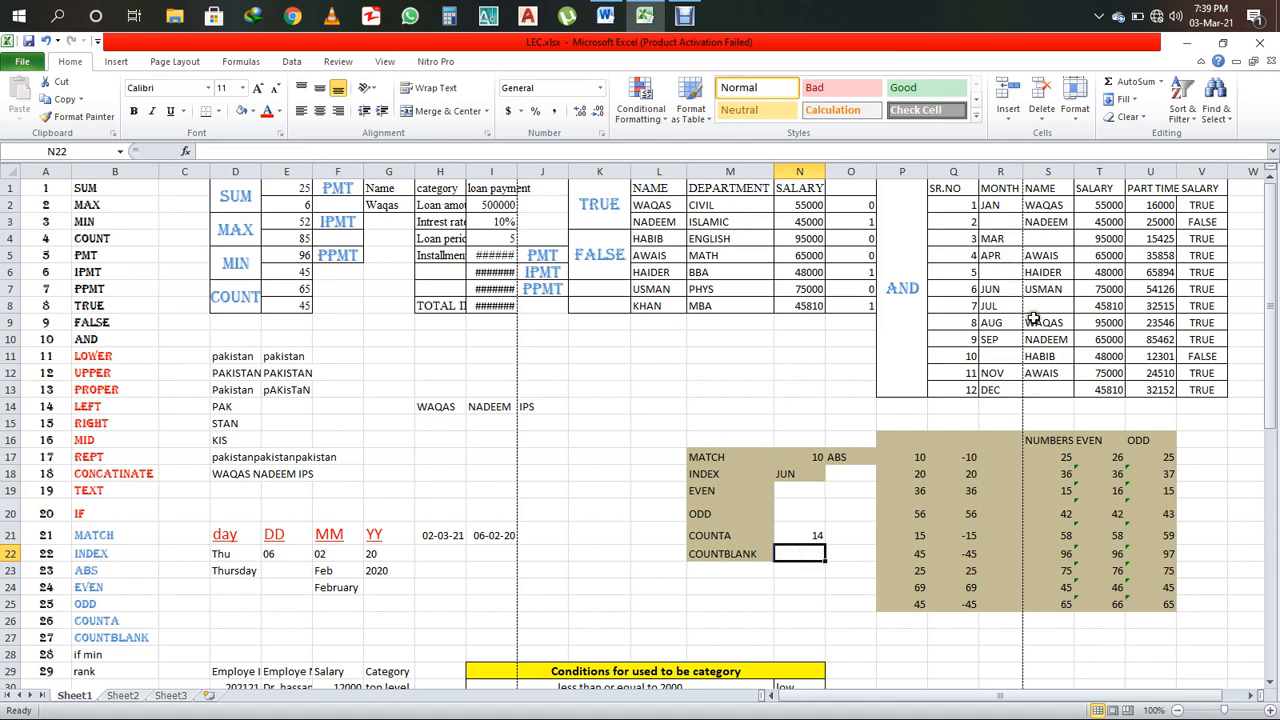
- Examine the blank cells in the MONTH and NAME columns across R2:S13
{"action": "left_click", "coordinate": [992, 221]}
{"action": "left_click", "coordinate": [1046, 238]}
{"action": "left_click", "coordinate": [998, 272]}
{"action": "left_click", "coordinate": [1050, 304]}
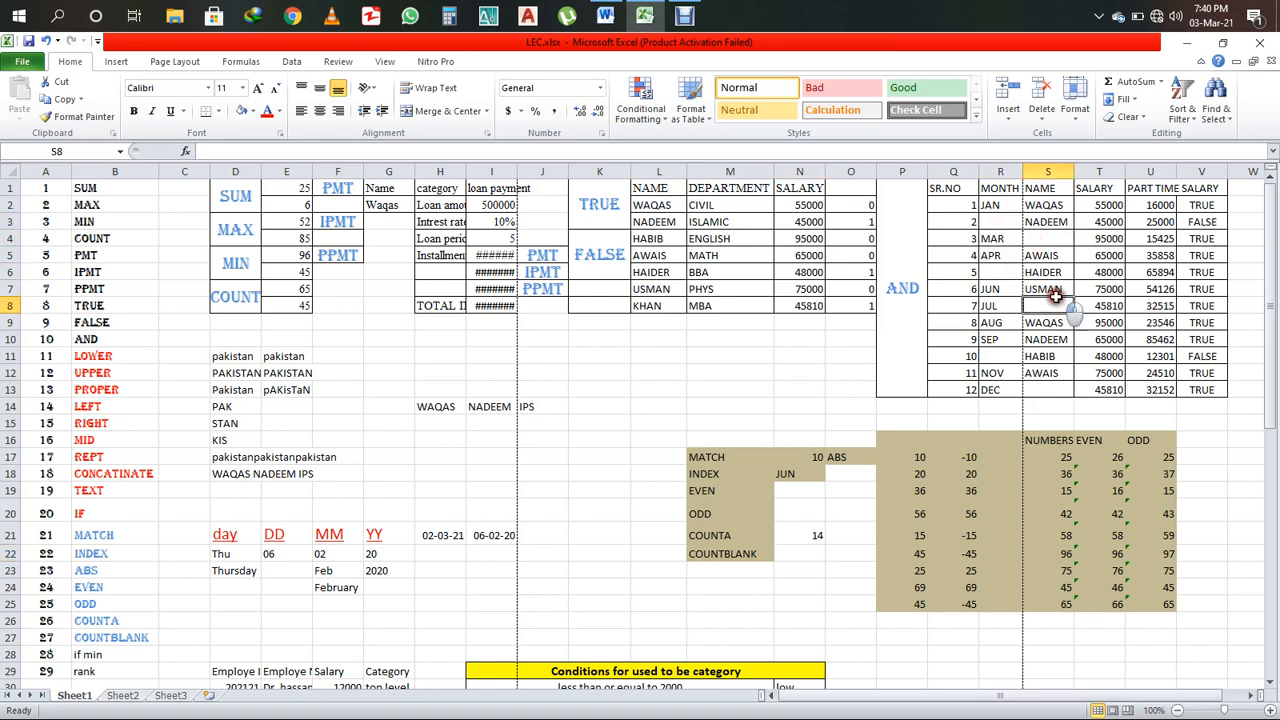
{"action": "left_click", "coordinate": [1000, 356]}
{"action": "left_click", "coordinate": [1046, 389]}
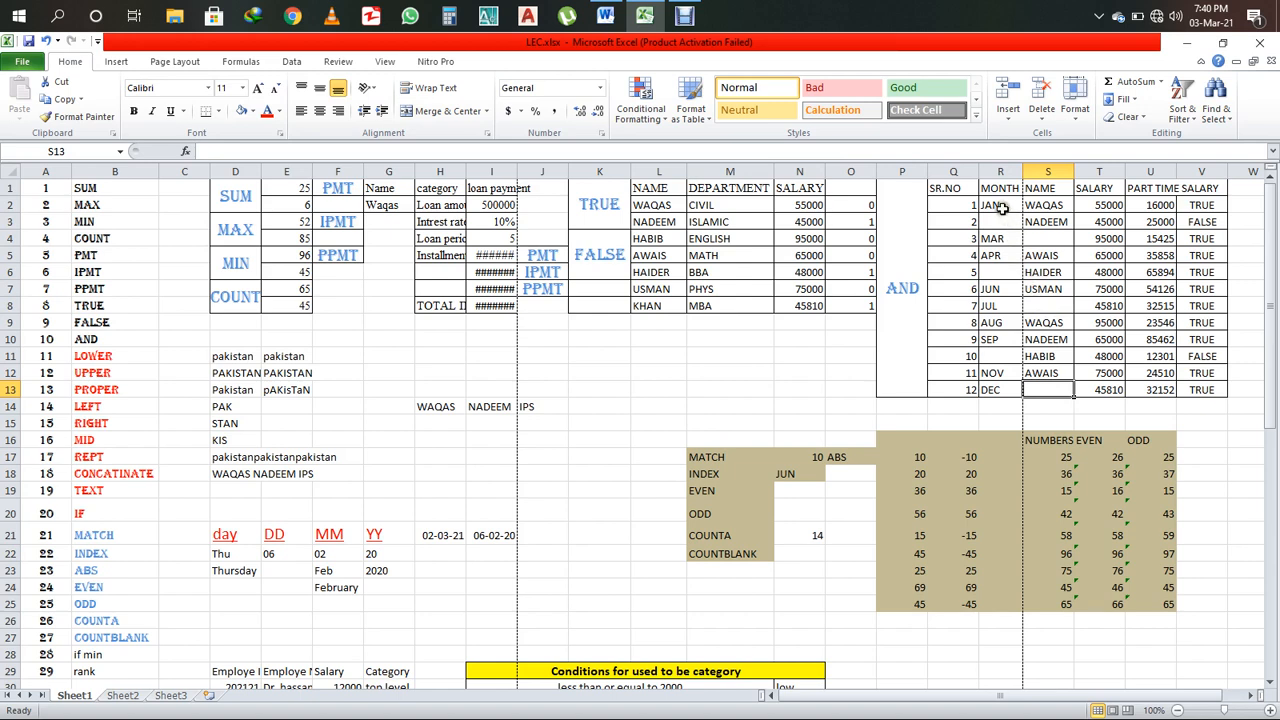
{"action": "left_click_drag", "start_coordinate": [1003, 209], "coordinate": [1066, 404]}
{"action": "left_click", "coordinate": [1060, 386]}
- Replace the COUNTA formula in N21 with =COUNTA(Q2:S13)
{"action": "left_click", "coordinate": [812, 531]}
{"action": "key", "text": "Delete"}
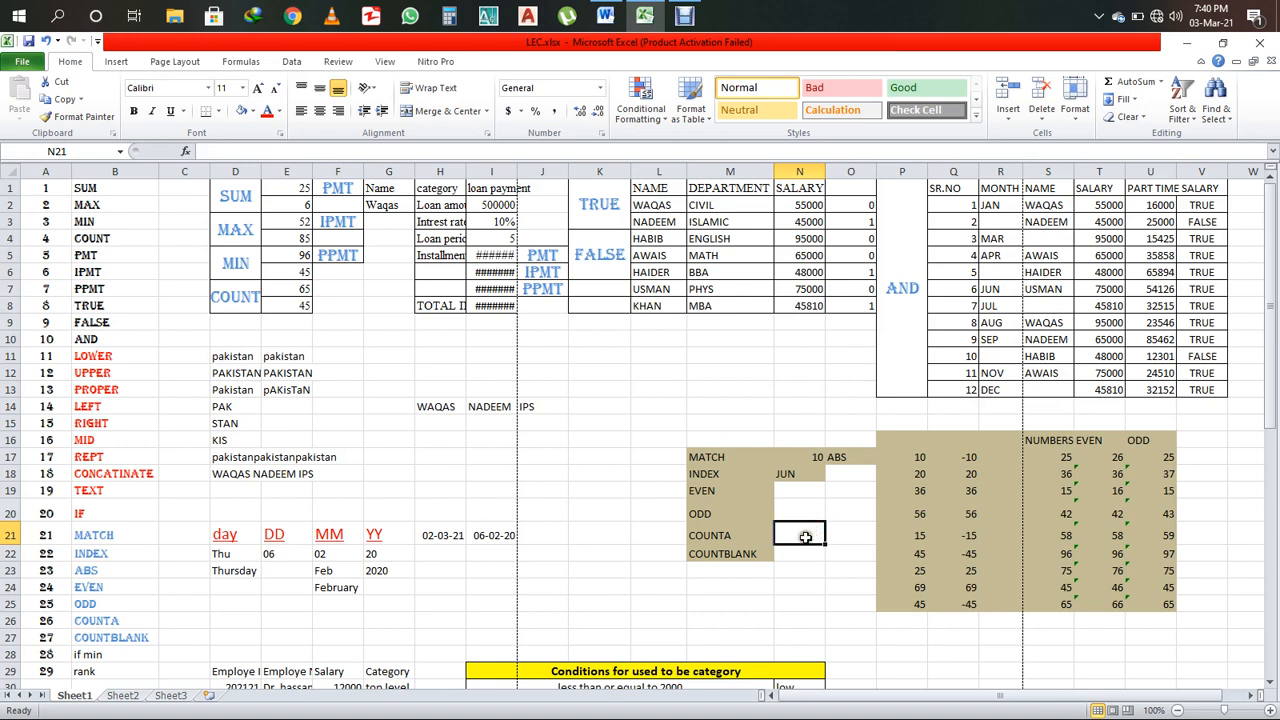
{"action": "type", "text": "=coun"}
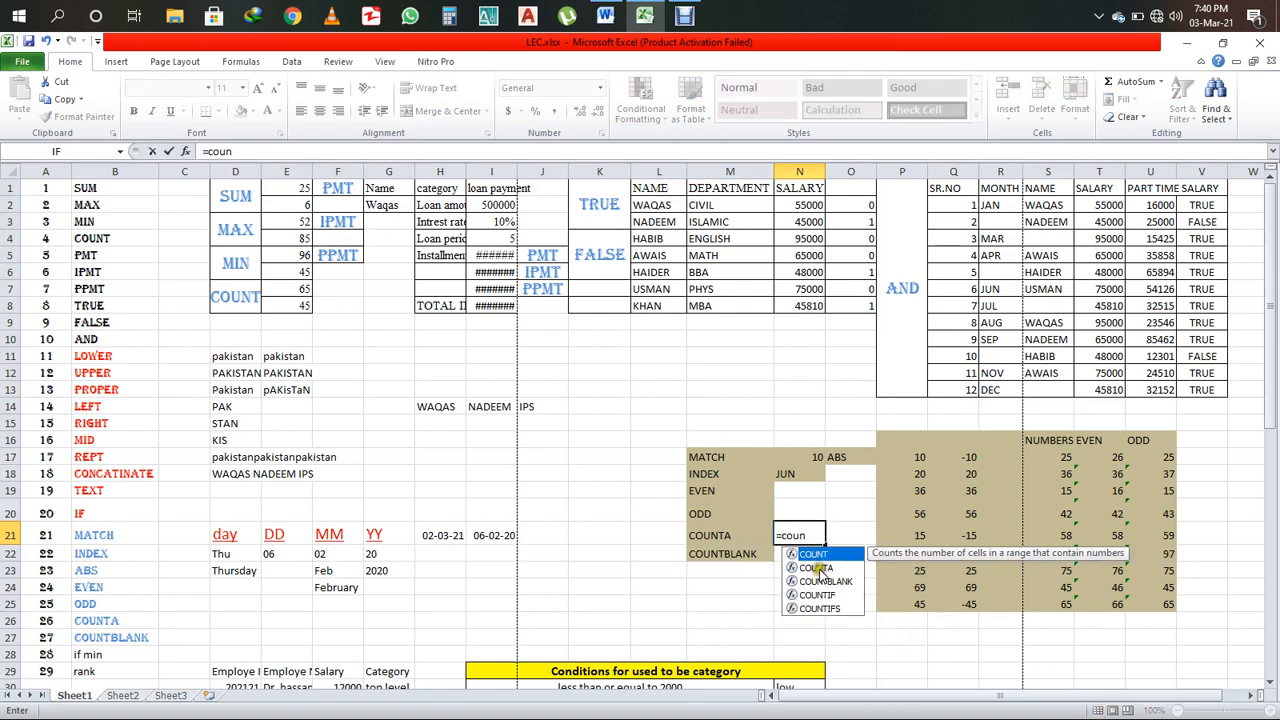
{"action": "double_click", "coordinate": [816, 567]}
{"action": "left_click", "coordinate": [997, 204]}
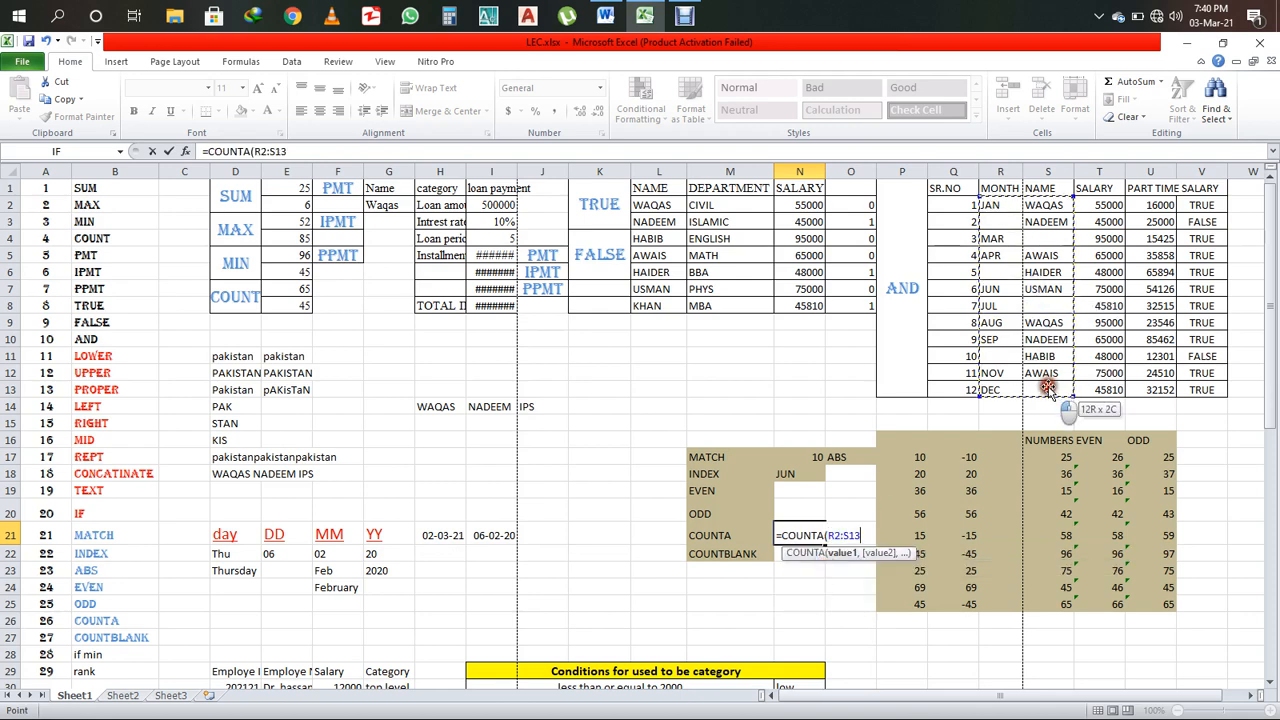
{"action": "left_click_drag", "start_coordinate": [955, 205], "coordinate": [1040, 392]}
{"action": "key", "text": "Return"}
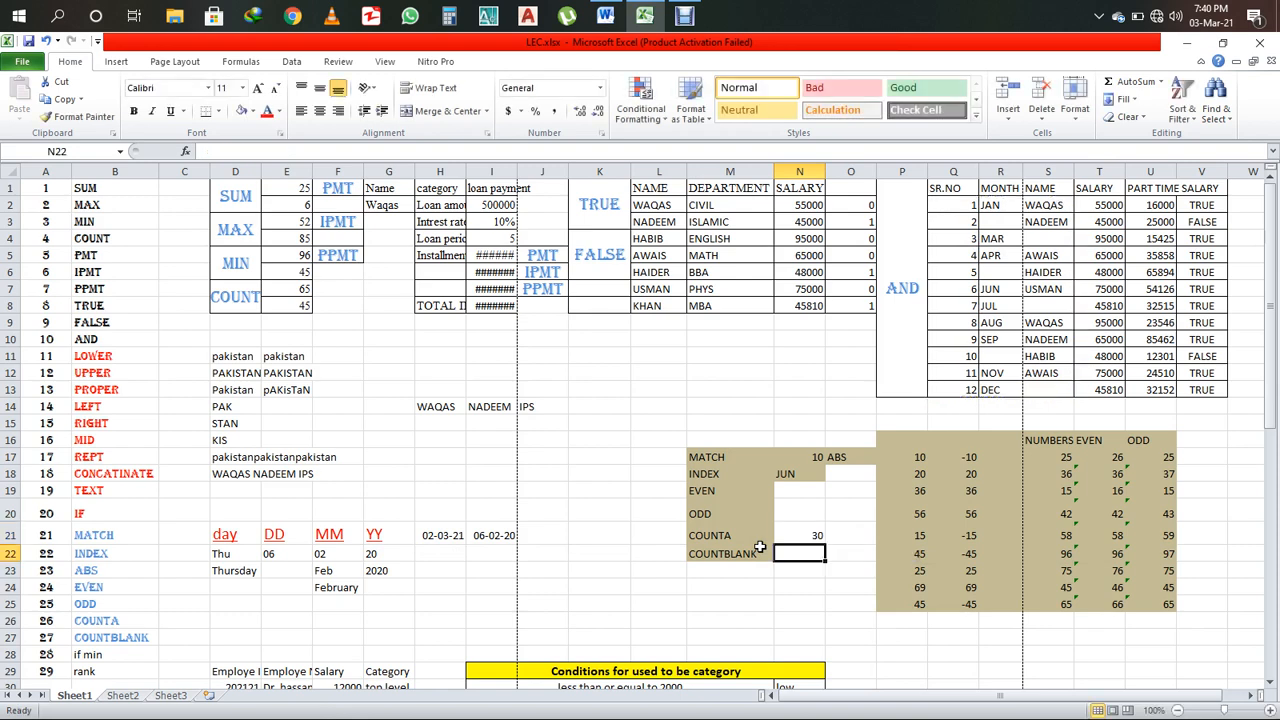
{"action": "left_click", "coordinate": [810, 530]}
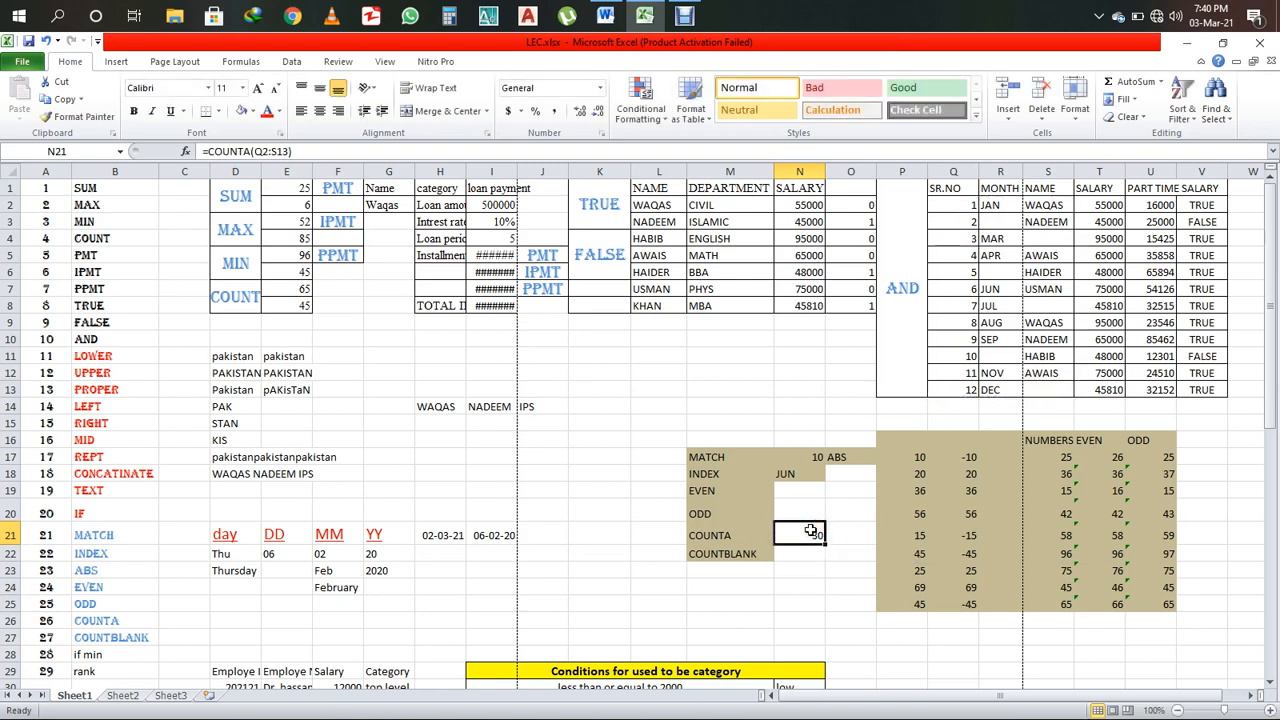
- Enter =COUNTBLANK(Q2:S13) in N22 beside the COUNTBLANK label
{"action": "left_click", "coordinate": [803, 555]}
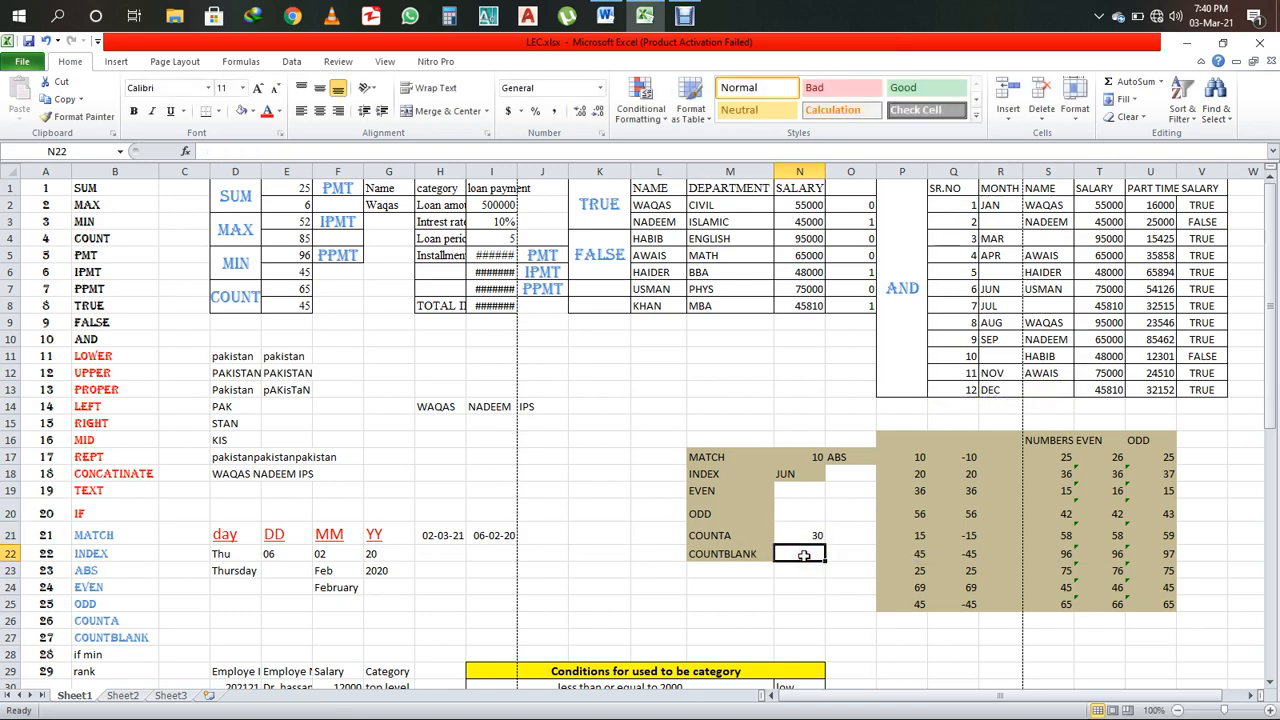
{"action": "type", "text": "="}
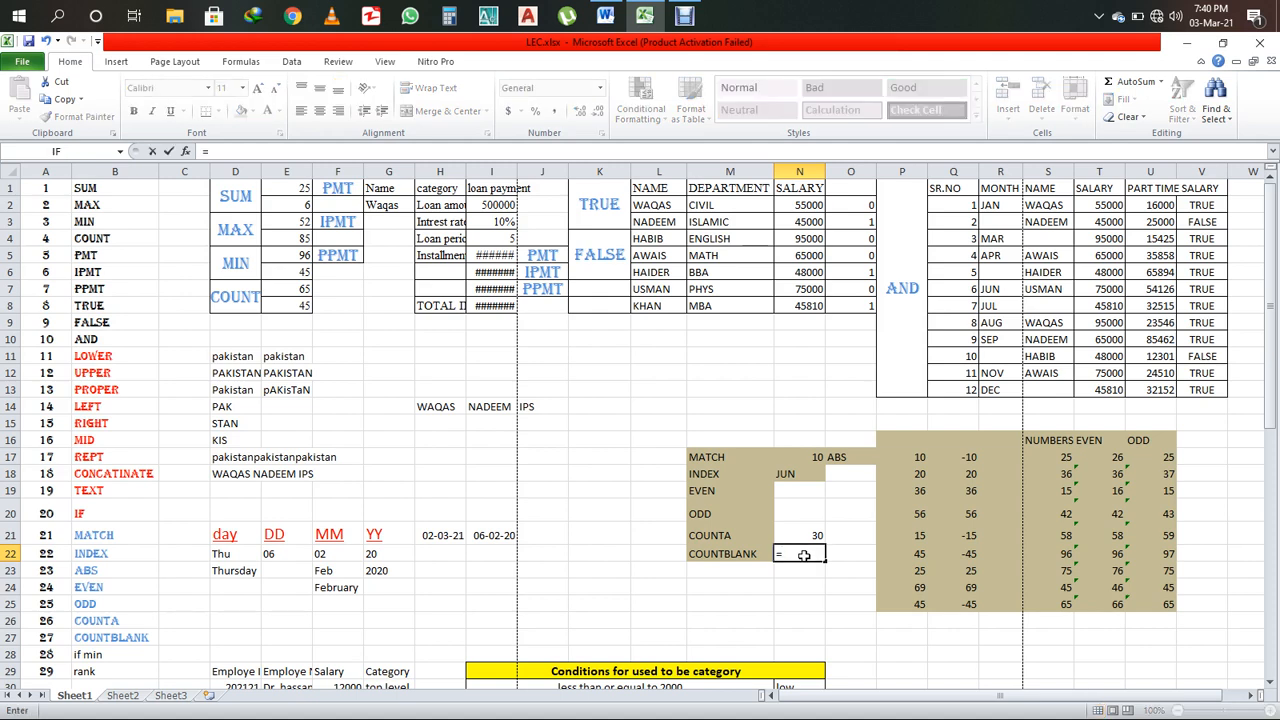
{"action": "type", "text": "count"}
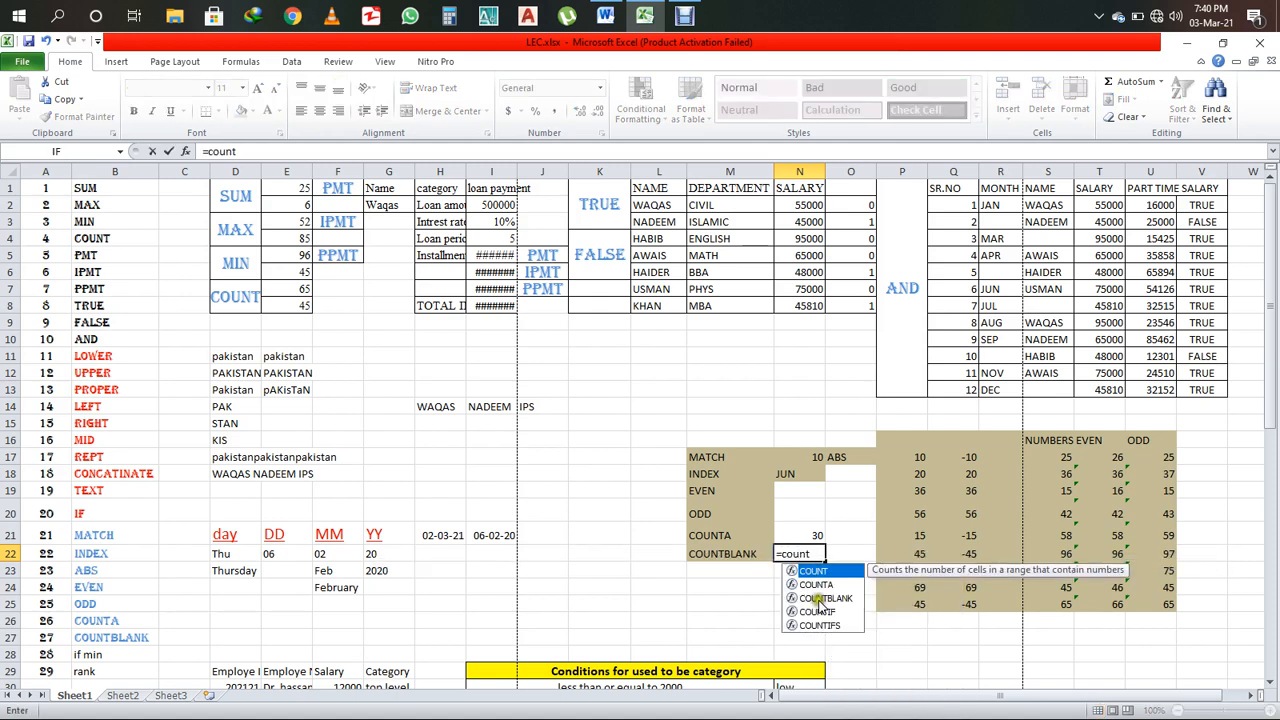
{"action": "double_click", "coordinate": [825, 598]}
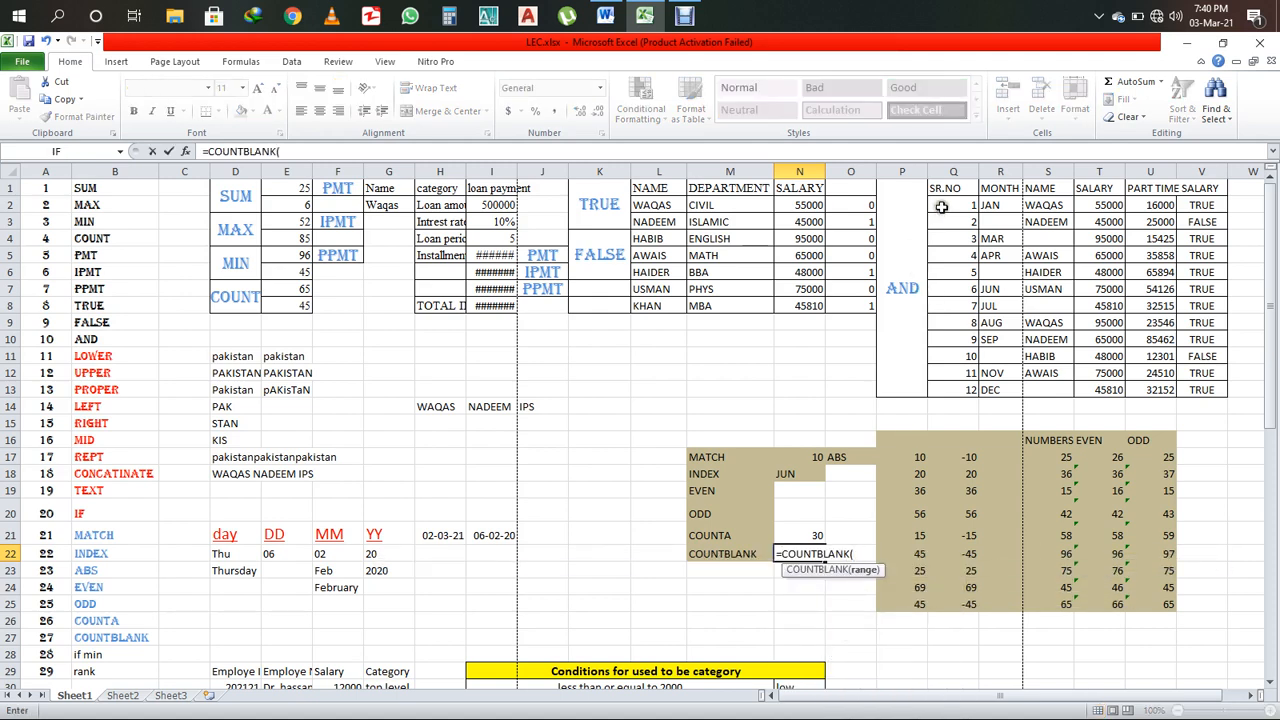
{"action": "left_click_drag", "start_coordinate": [947, 207], "coordinate": [1055, 383]}
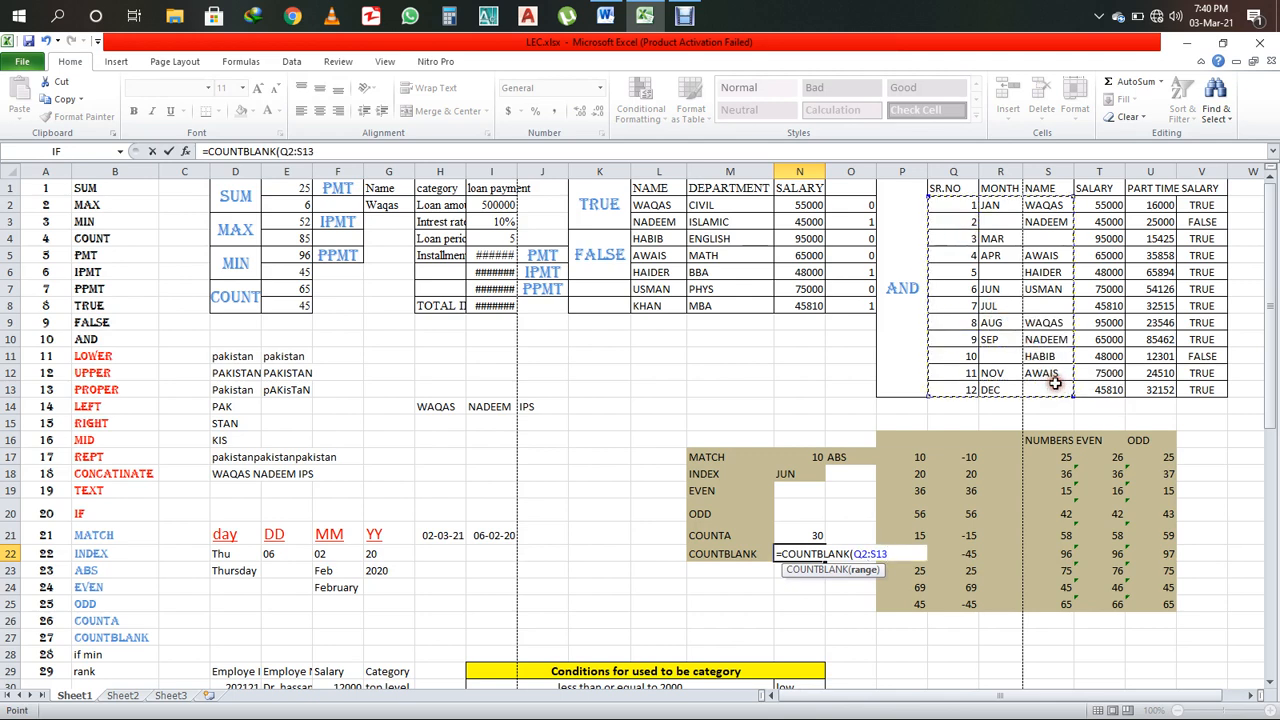
{"action": "key", "text": "Return"}
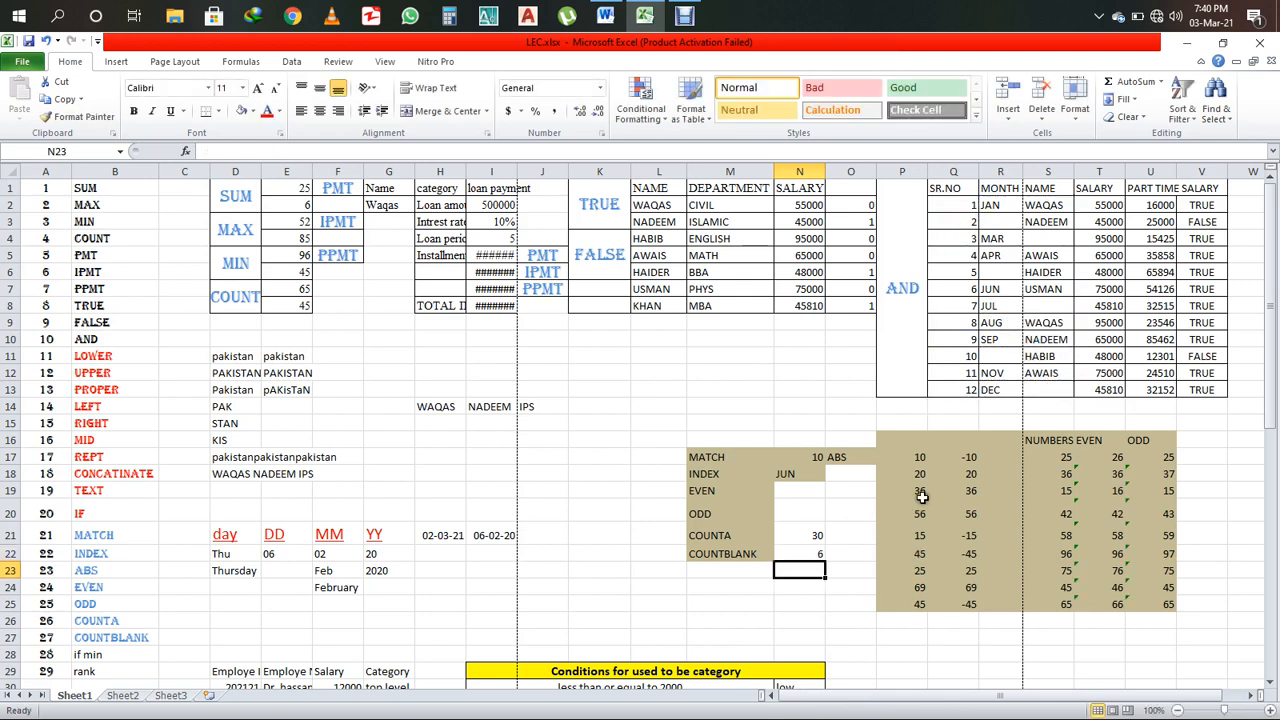
- Check the COUNTBLANK result in N22 against the blank cells in the MONTH and NAME columns
{"action": "left_click", "coordinate": [797, 554]}
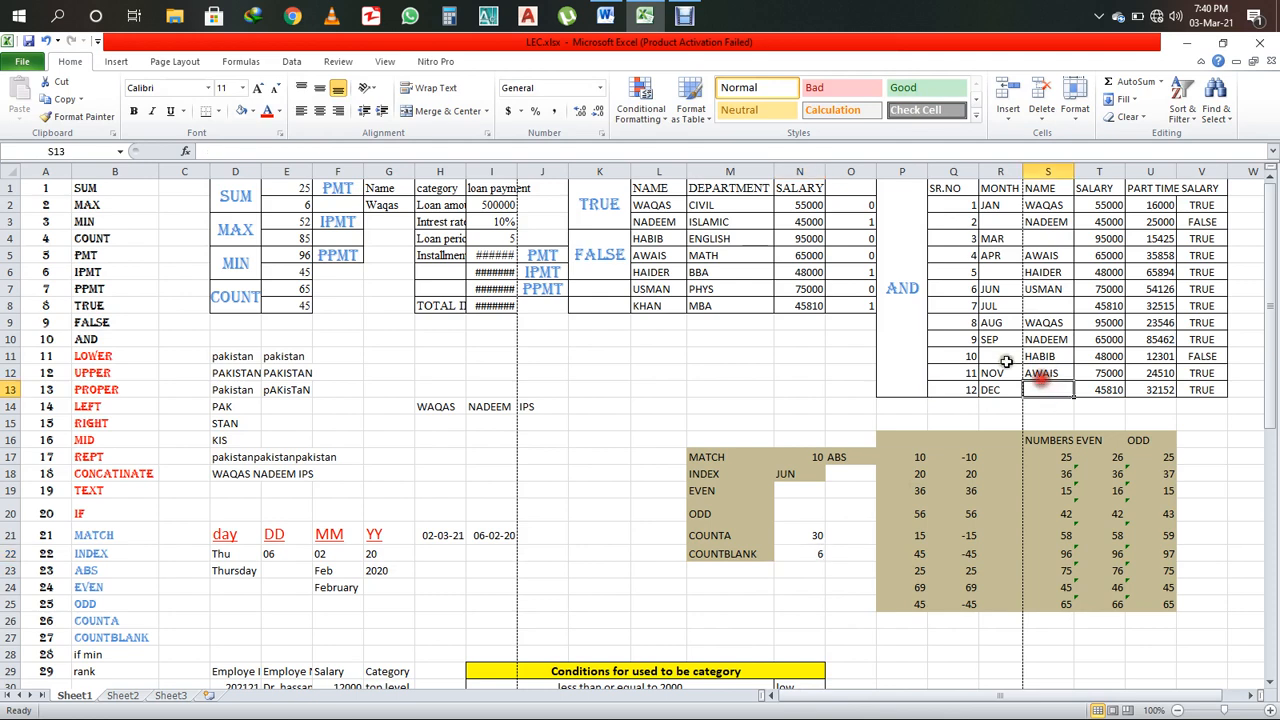
{"action": "left_click", "coordinate": [991, 214]}
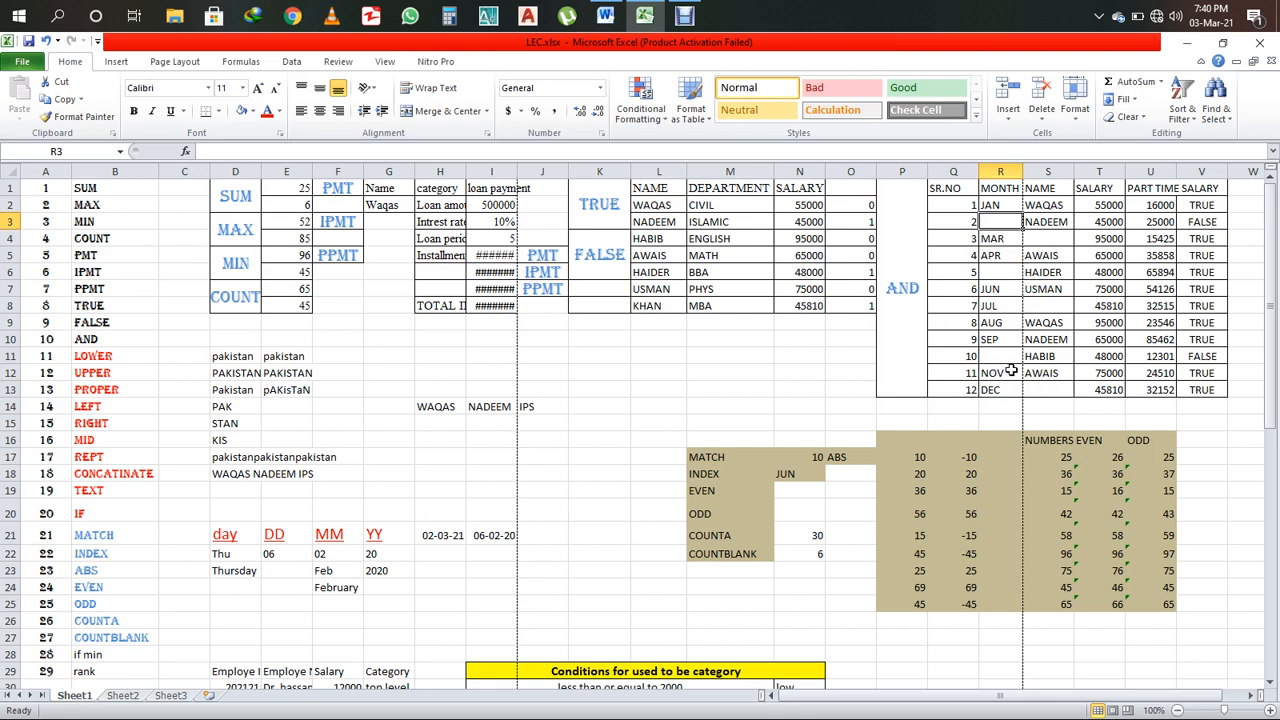
{"action": "scroll", "coordinate": [520, 517], "scroll_direction": "down", "scroll_amount": 3}
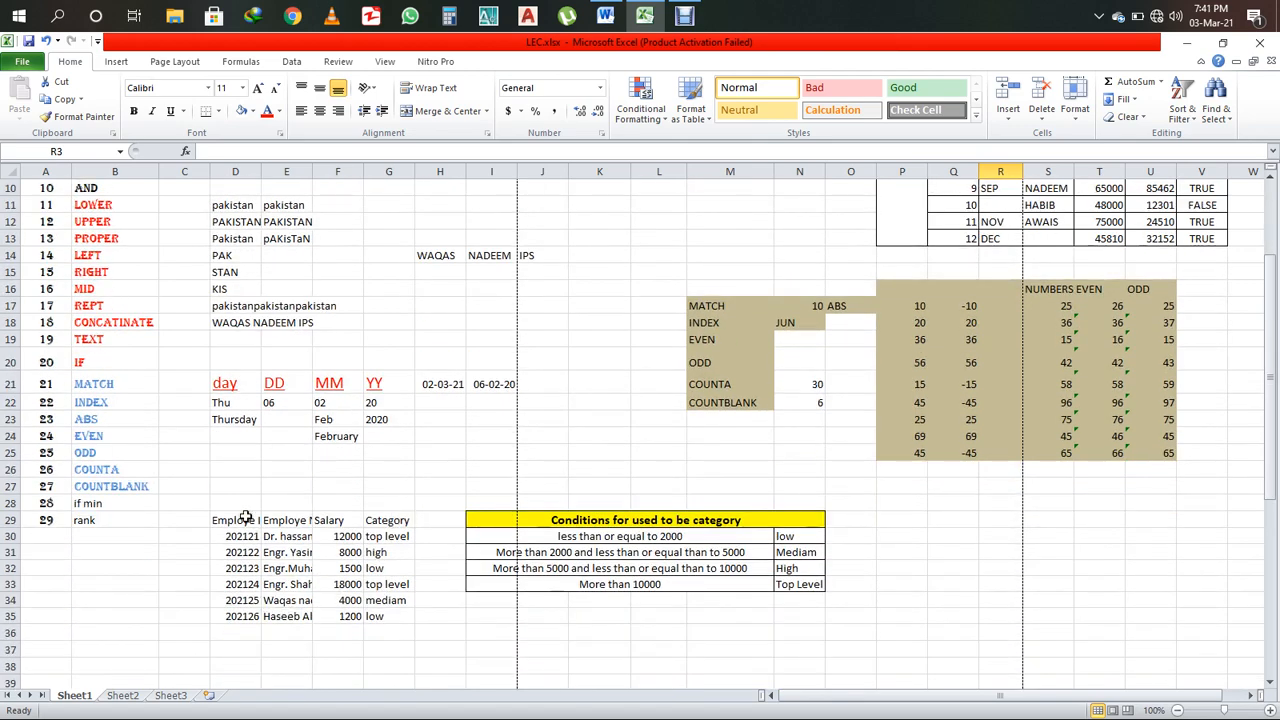
{"action": "scroll", "coordinate": [245, 516], "scroll_direction": "up", "scroll_amount": 3}
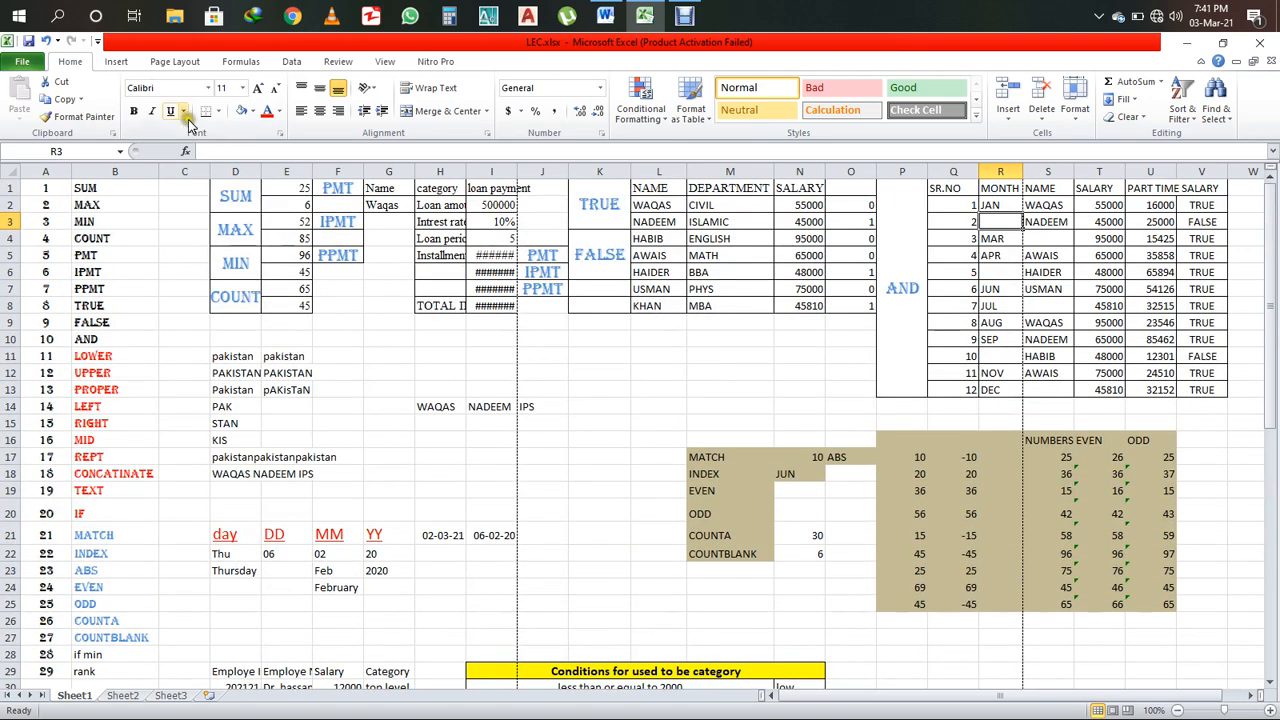
- Review the function library's Recently Used, Financial, Logical and Text function lists
{"action": "left_click", "coordinate": [240, 62]}
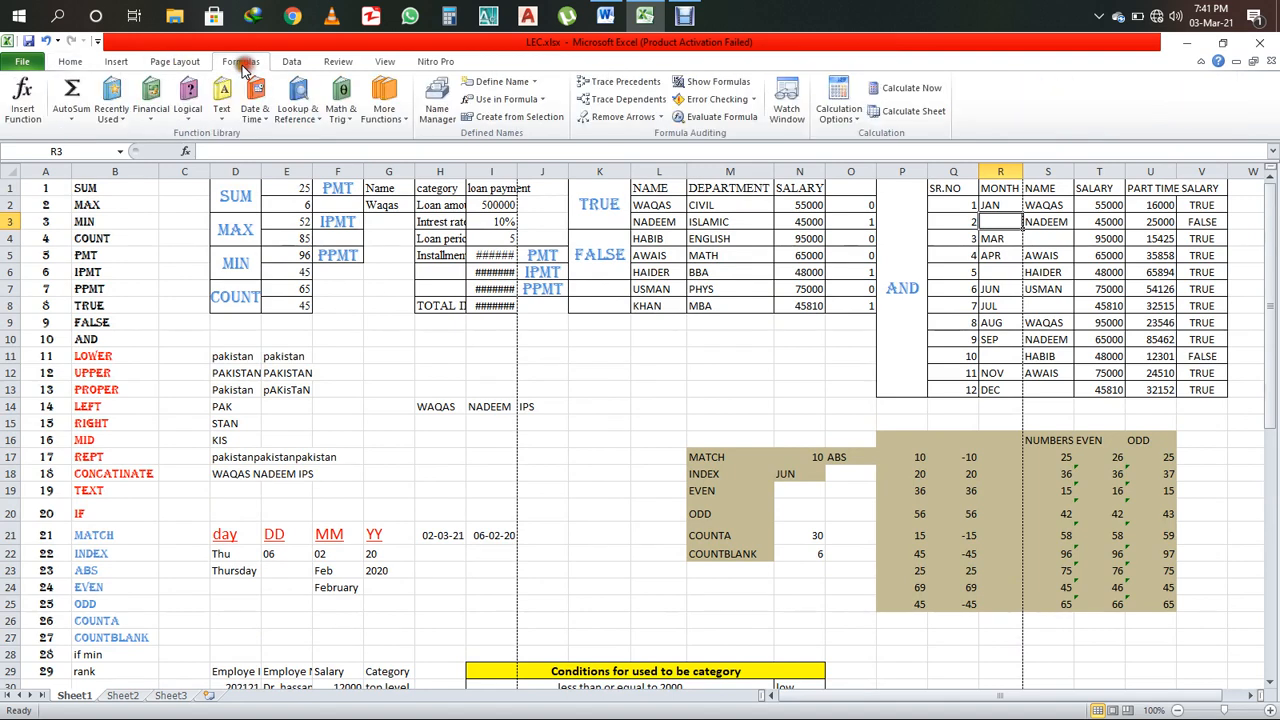
{"action": "left_click", "coordinate": [118, 116]}
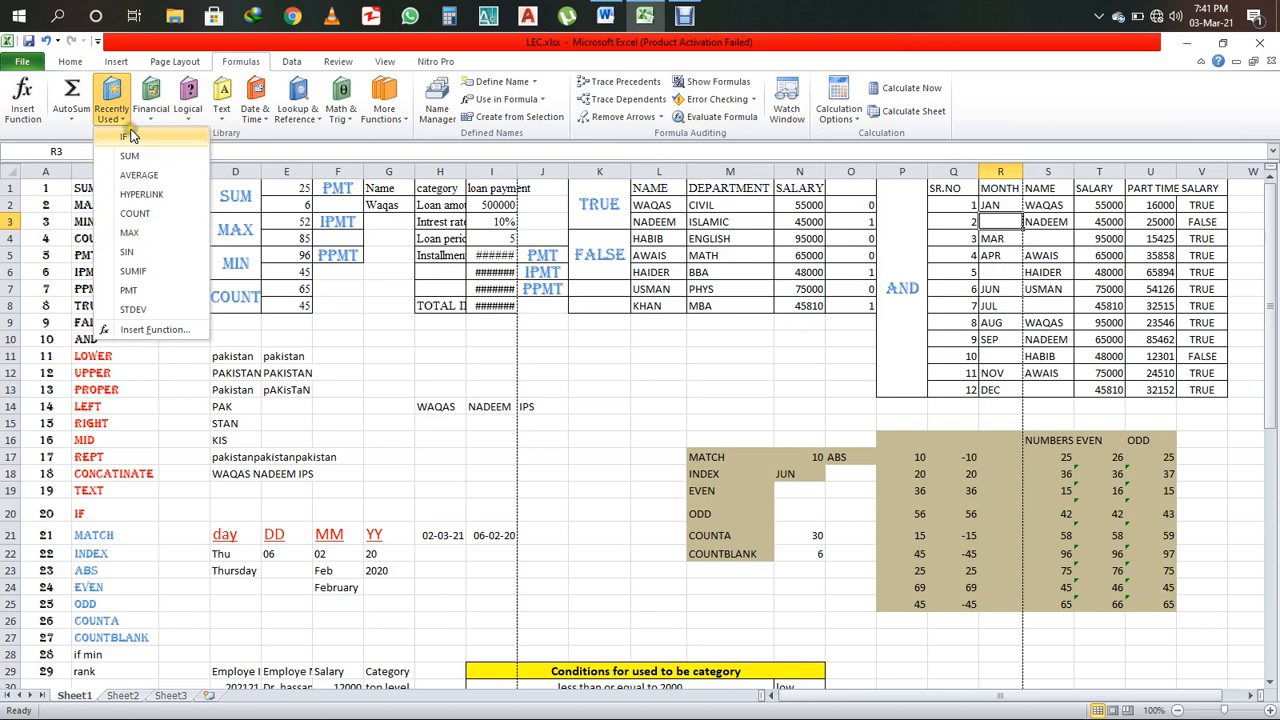
{"action": "left_click", "coordinate": [166, 116]}
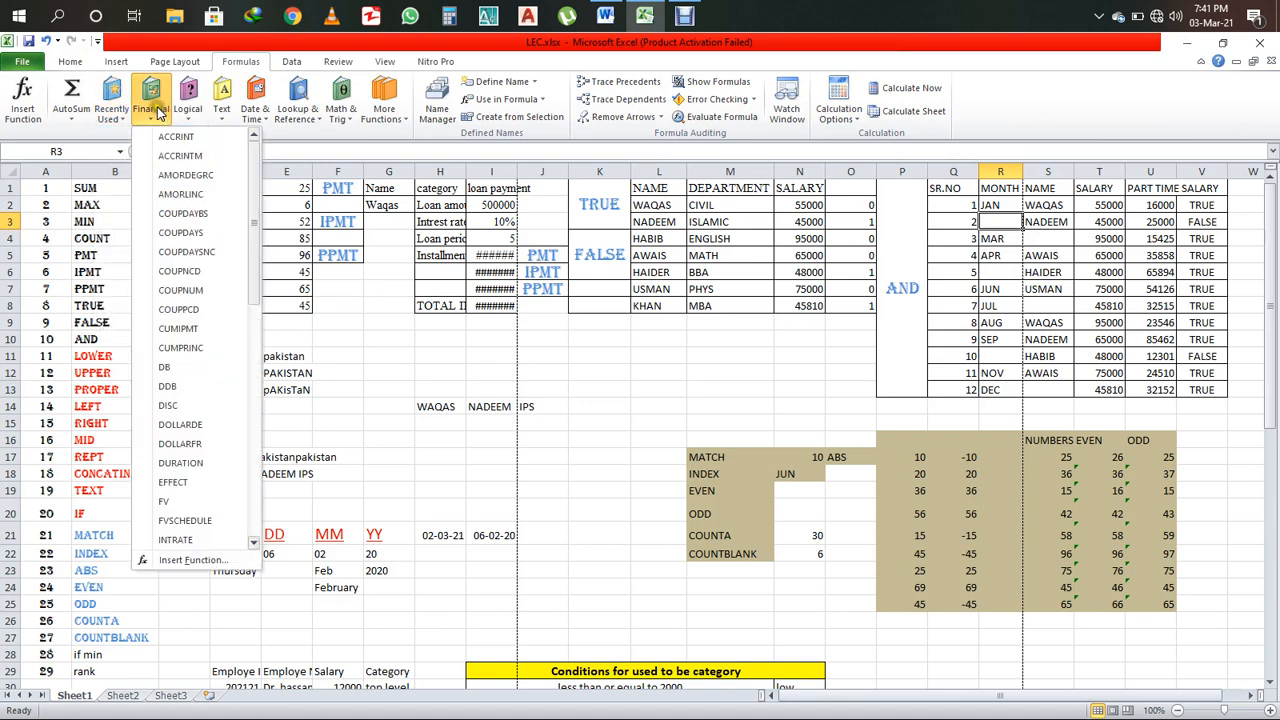
{"action": "left_click", "coordinate": [157, 112]}
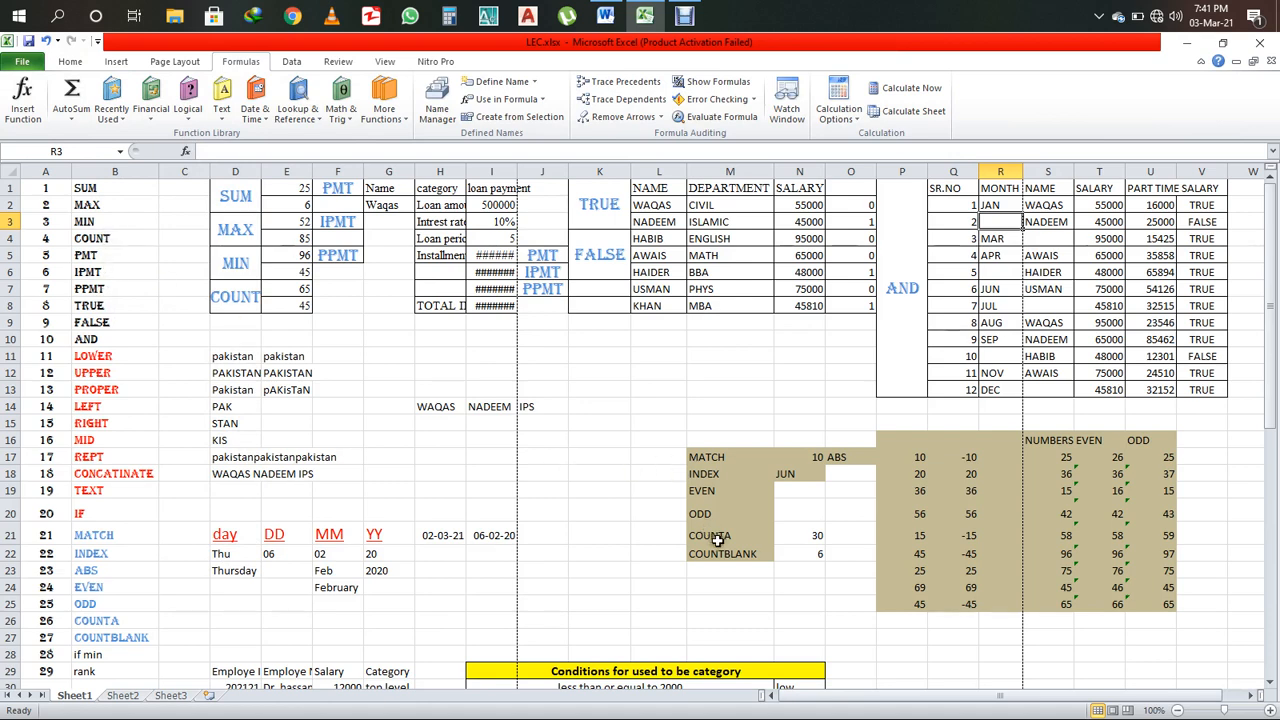
{"action": "left_click", "coordinate": [187, 110]}
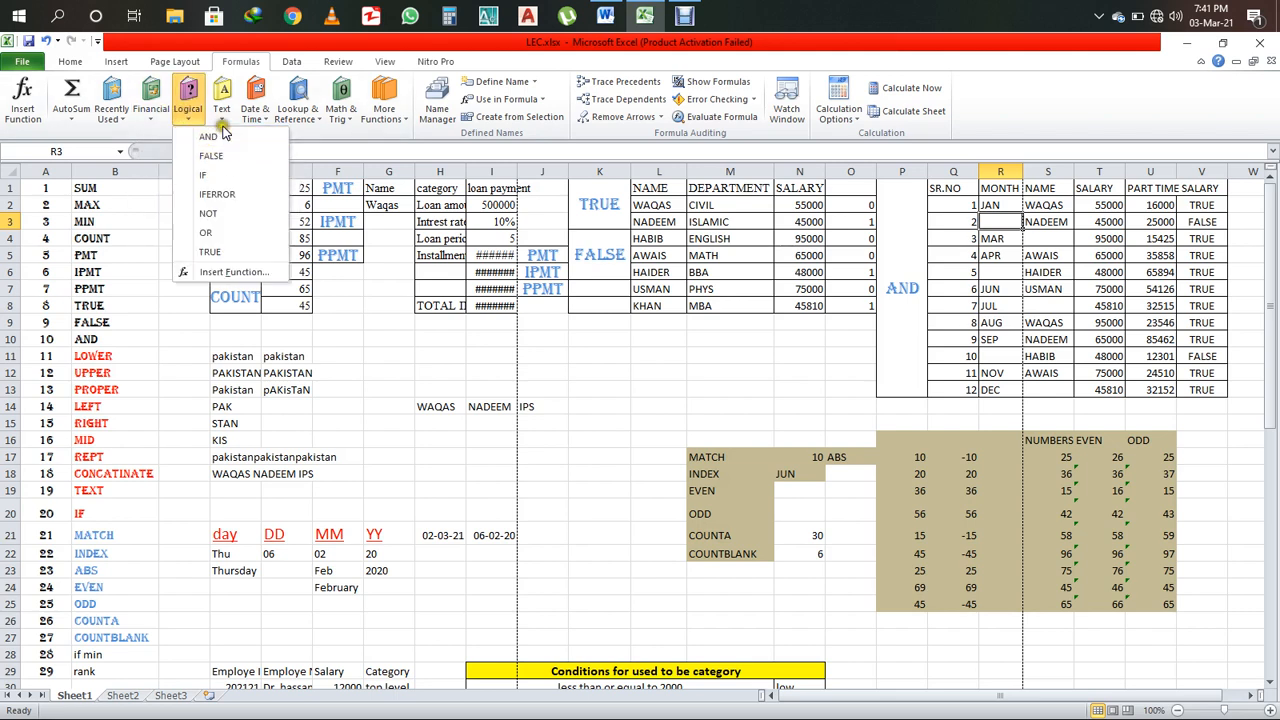
{"action": "left_click", "coordinate": [203, 108]}
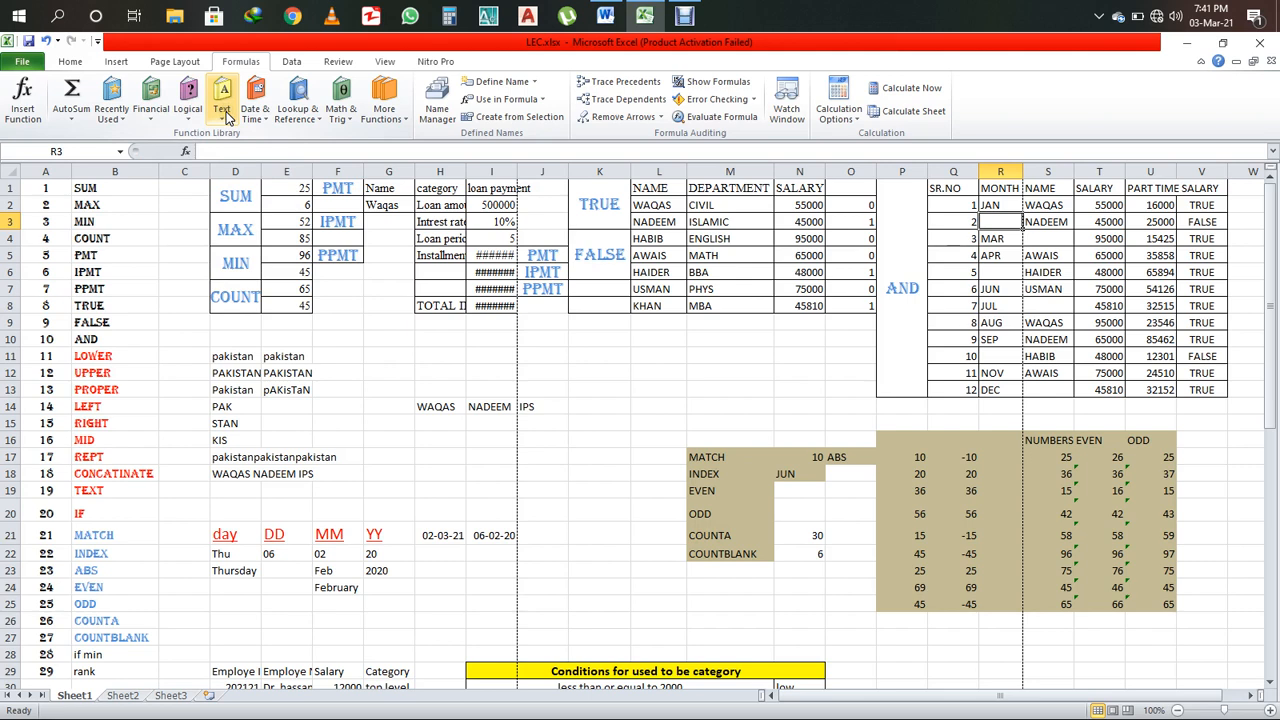
{"action": "left_click", "coordinate": [224, 110]}
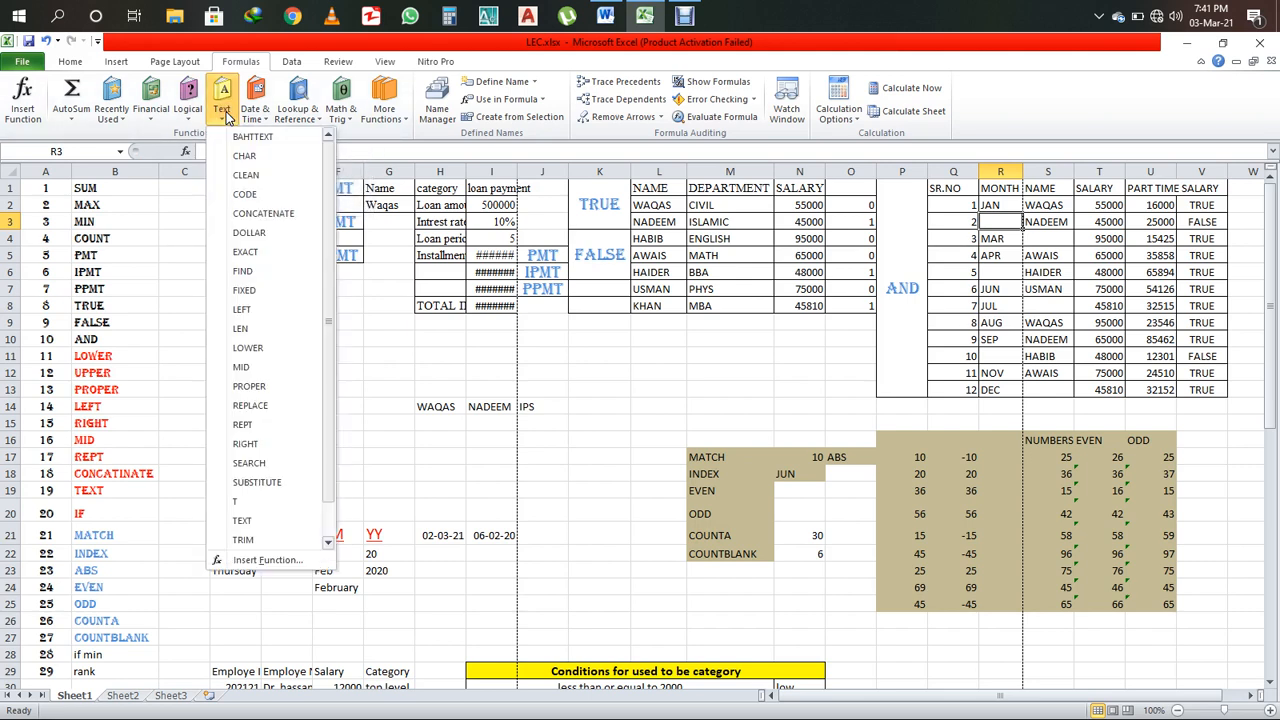
{"action": "left_click", "coordinate": [222, 108]}
- Point out the MATCH and COUNTA labels and review the Date & Time and Lookup & Reference function lists
{"action": "left_click", "coordinate": [722, 457]}
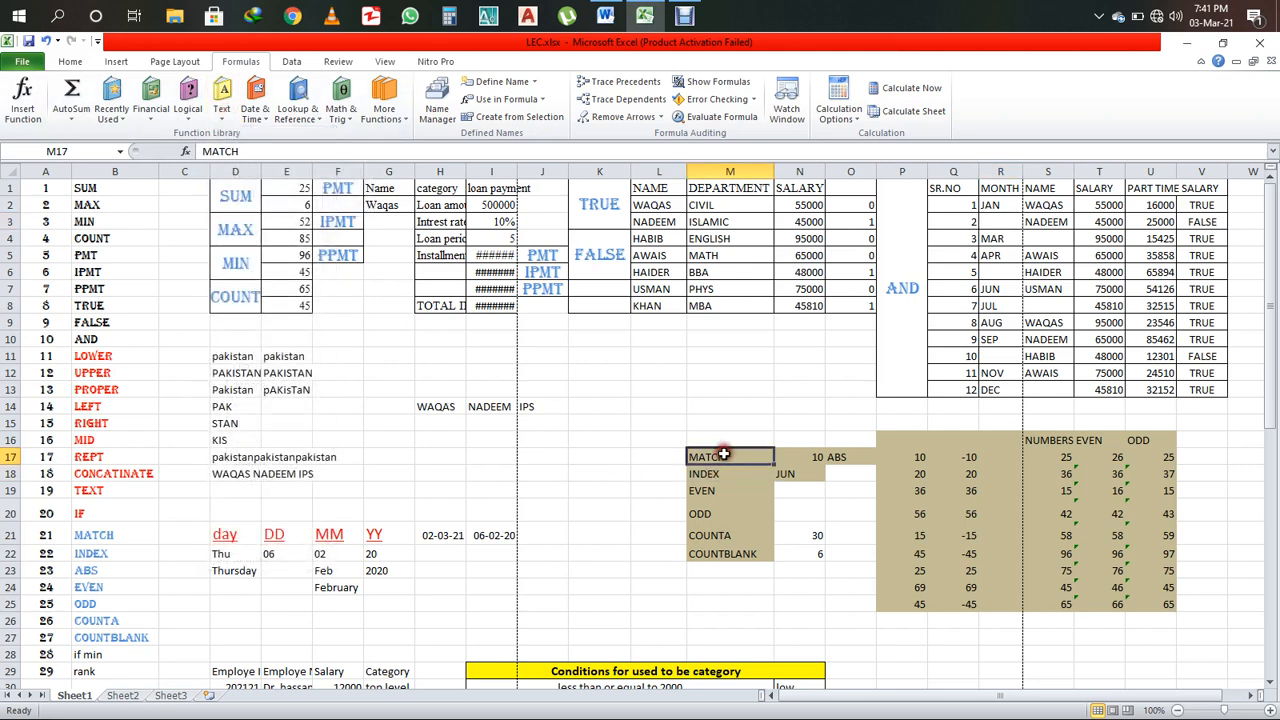
{"action": "left_click", "coordinate": [728, 537]}
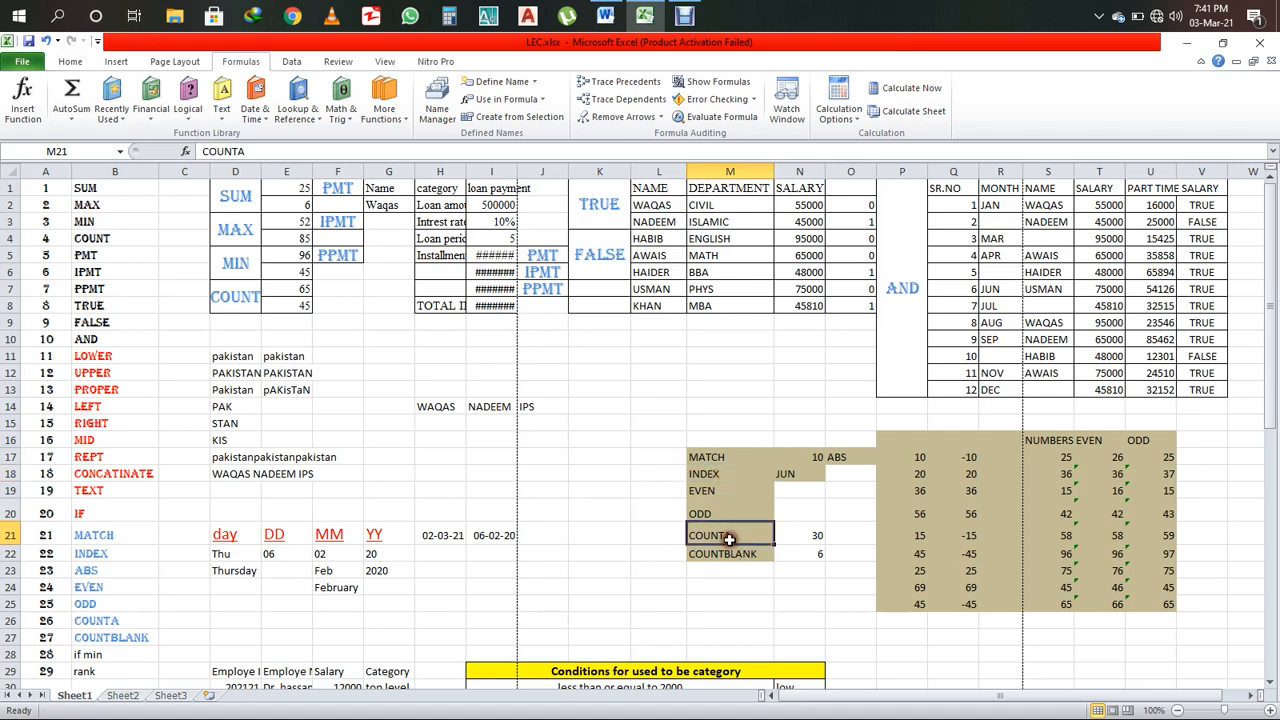
{"action": "left_click", "coordinate": [258, 112]}
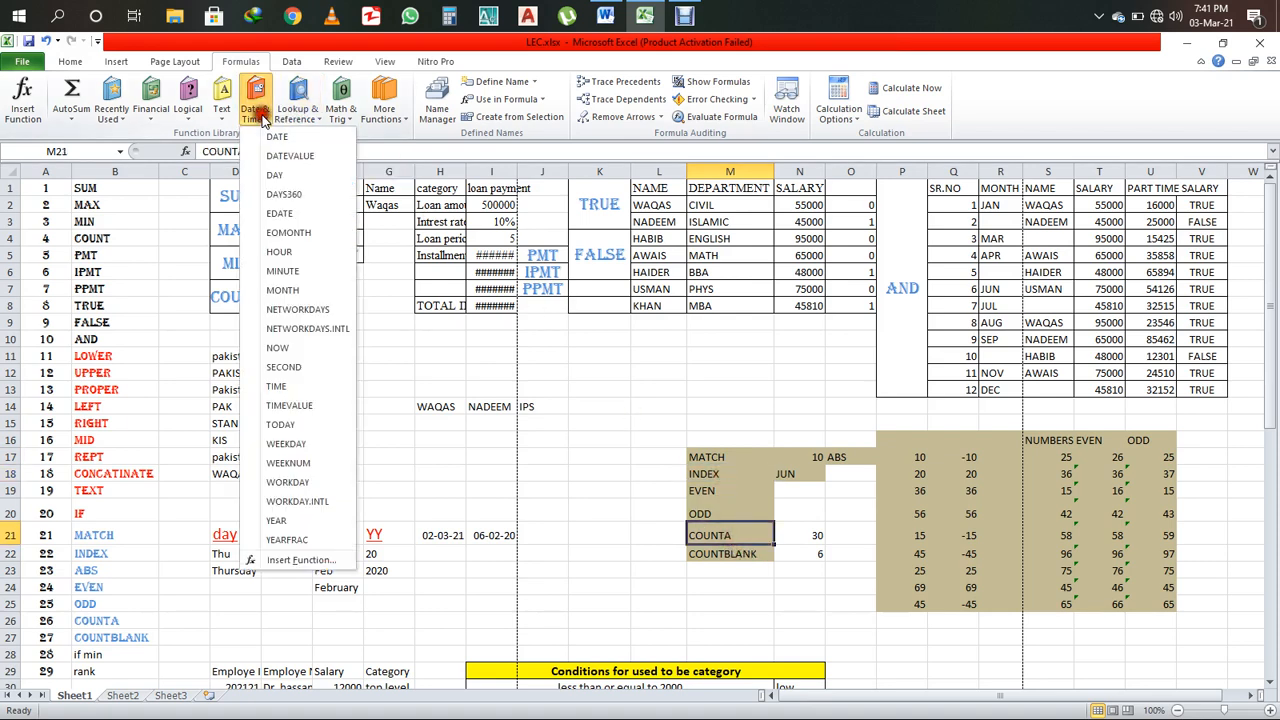
{"action": "left_click", "coordinate": [585, 317]}
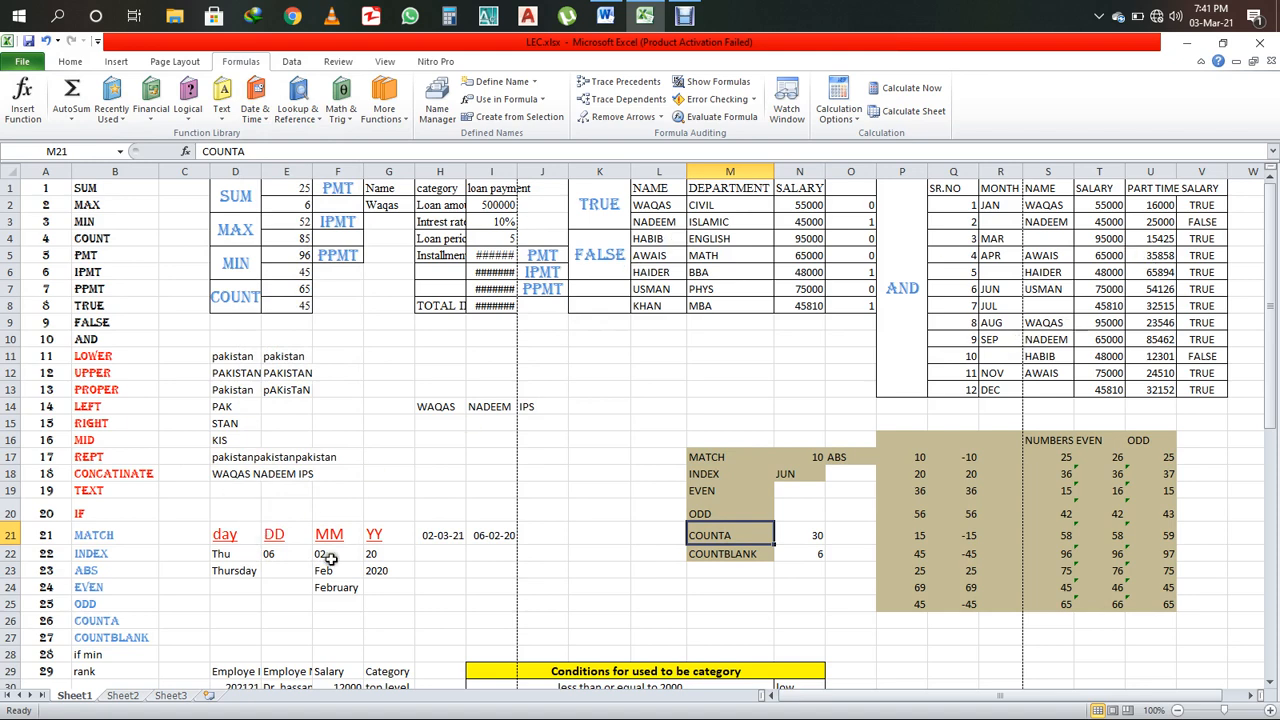
{"action": "left_click", "coordinate": [296, 118]}
{"action": "scroll", "coordinate": [835, 484], "scroll_direction": "down", "scroll_amount": 2}
{"action": "scroll", "coordinate": [699, 519], "scroll_direction": "up", "scroll_amount": 2}
- Examine the MATCH formula in N17 and the INDEX formula in N18 without changing them
{"action": "left_click", "coordinate": [829, 456]}
{"action": "double_click", "coordinate": [820, 457]}
{"action": "key", "text": "Escape"}
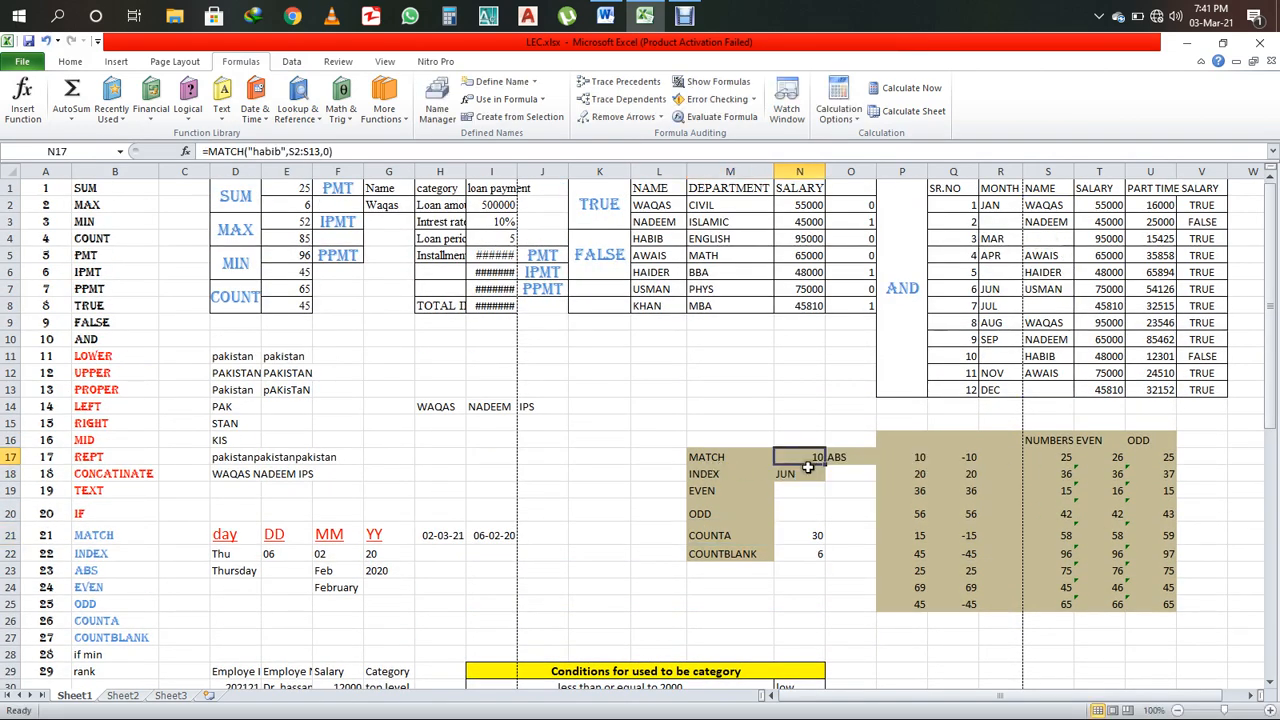
{"action": "left_click", "coordinate": [800, 476]}
{"action": "double_click", "coordinate": [800, 476]}
{"action": "key", "text": "Escape"}
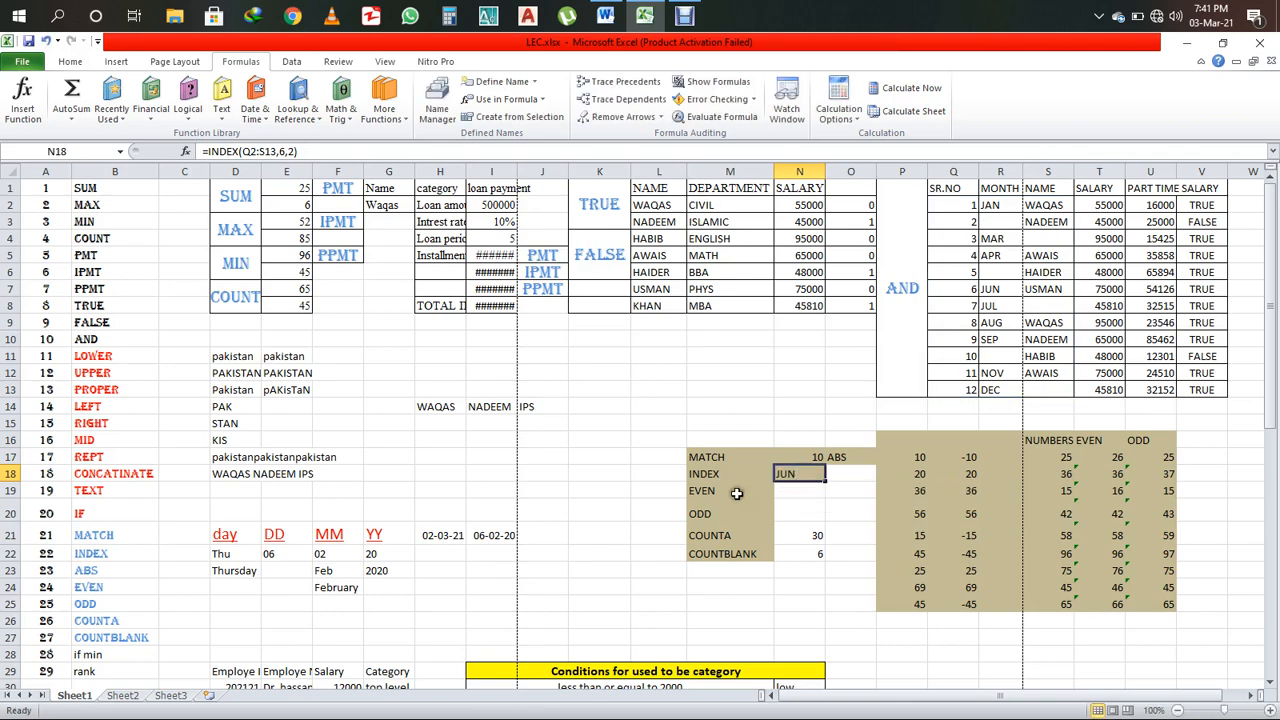
{"action": "scroll", "coordinate": [415, 487], "scroll_direction": "down", "scroll_amount": 7}
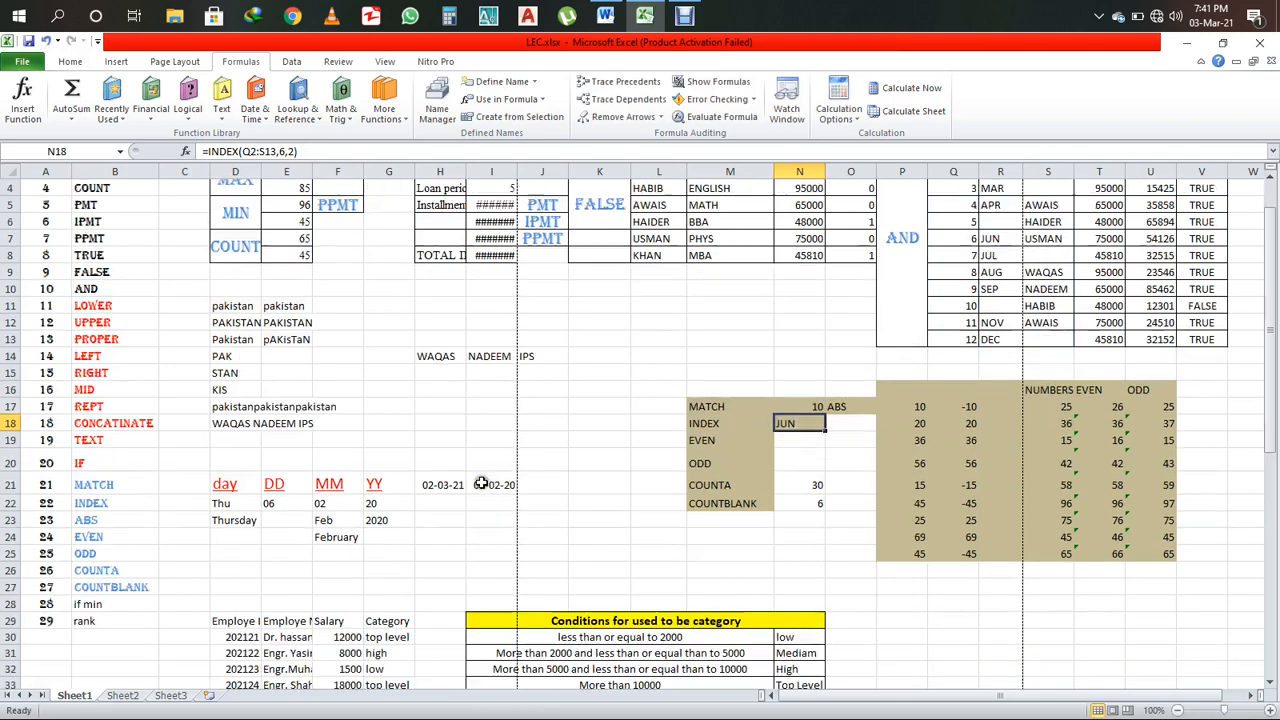
{"action": "scroll", "coordinate": [457, 488], "scroll_direction": "up", "scroll_amount": 4}
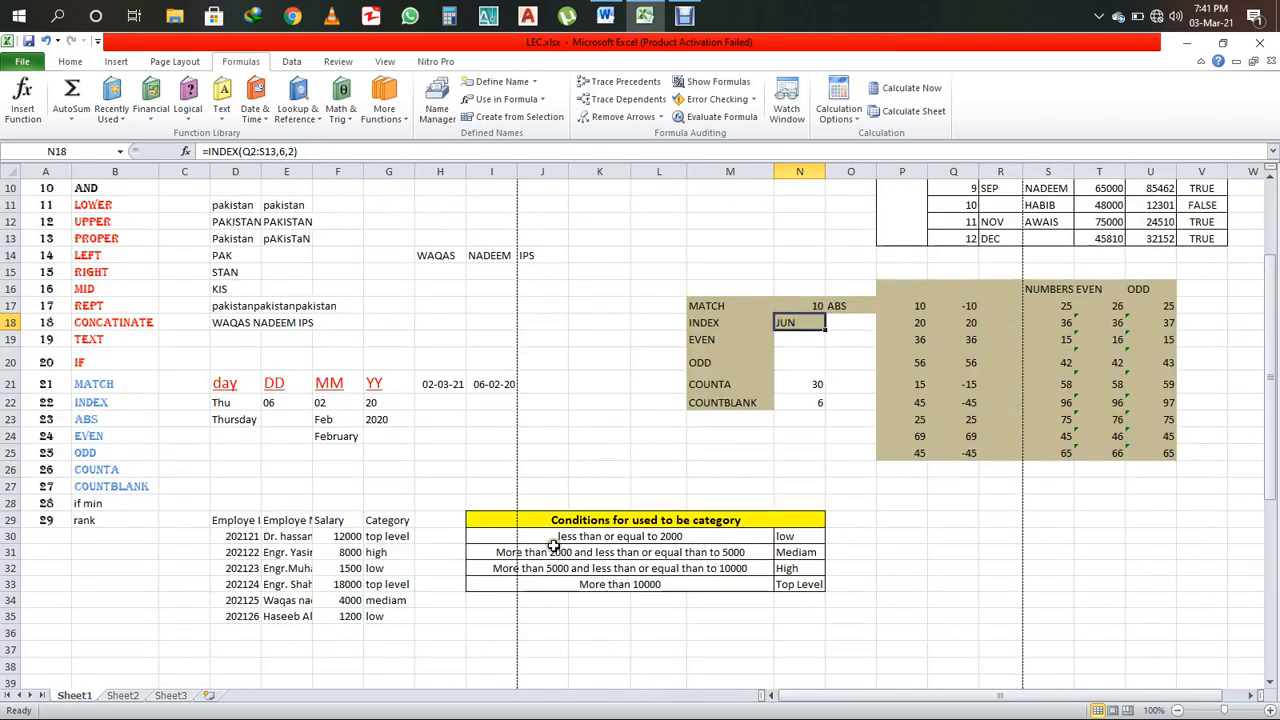
{"action": "scroll", "coordinate": [376, 540], "scroll_direction": "up", "scroll_amount": 3}
- Go through the ODD, COUNTA and COUNTBLANK labels and the formulas in N21 and N22
{"action": "left_click", "coordinate": [745, 513]}
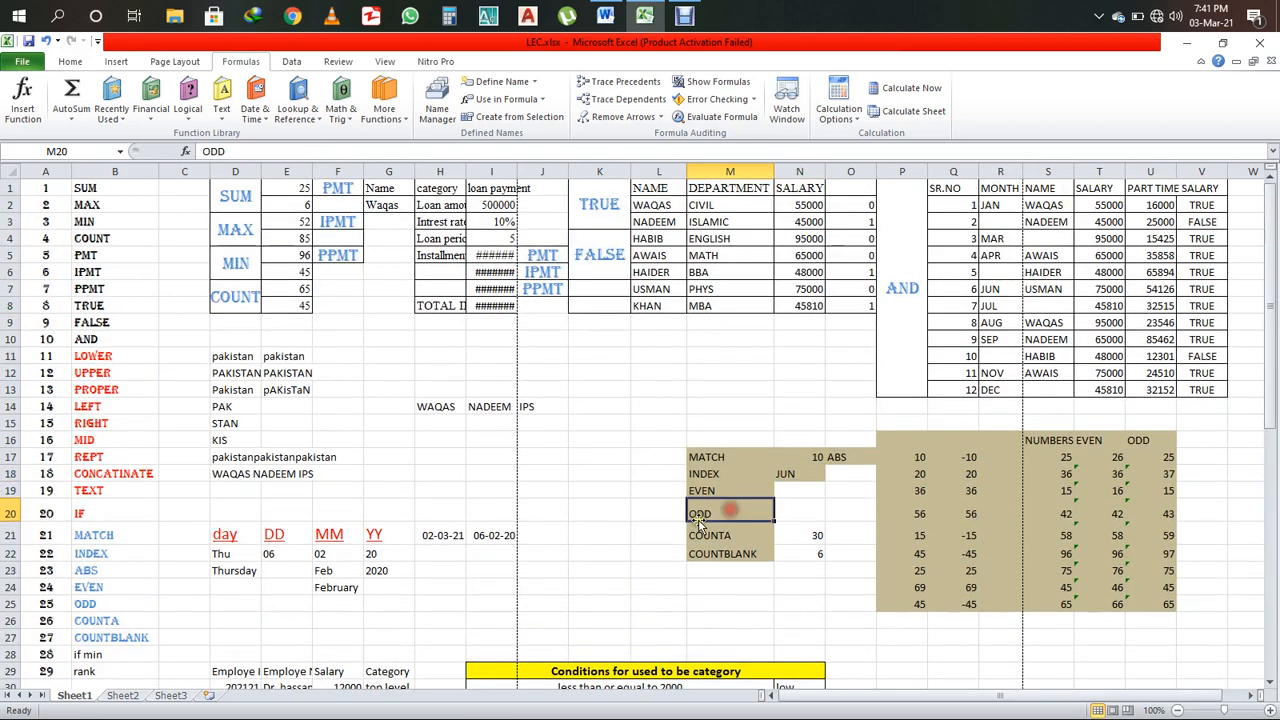
{"action": "left_click", "coordinate": [756, 535]}
{"action": "double_click", "coordinate": [756, 535]}
{"action": "left_click", "coordinate": [756, 553]}
{"action": "left_click", "coordinate": [812, 535]}
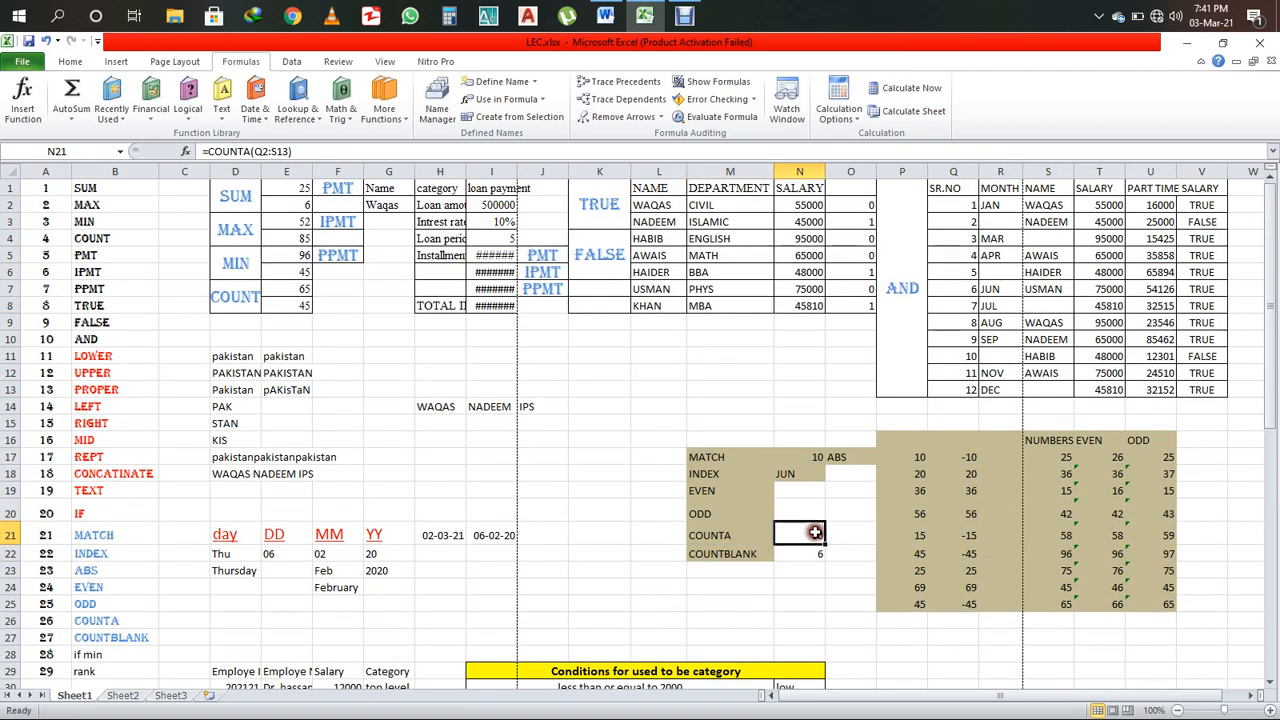
{"action": "left_click", "coordinate": [830, 553]}
- Inspect the arguments of the INDEX and MATCH formulas, including MATCH's lookup array S2:S13, leaving both formulas unchanged
{"action": "double_click", "coordinate": [794, 474]}
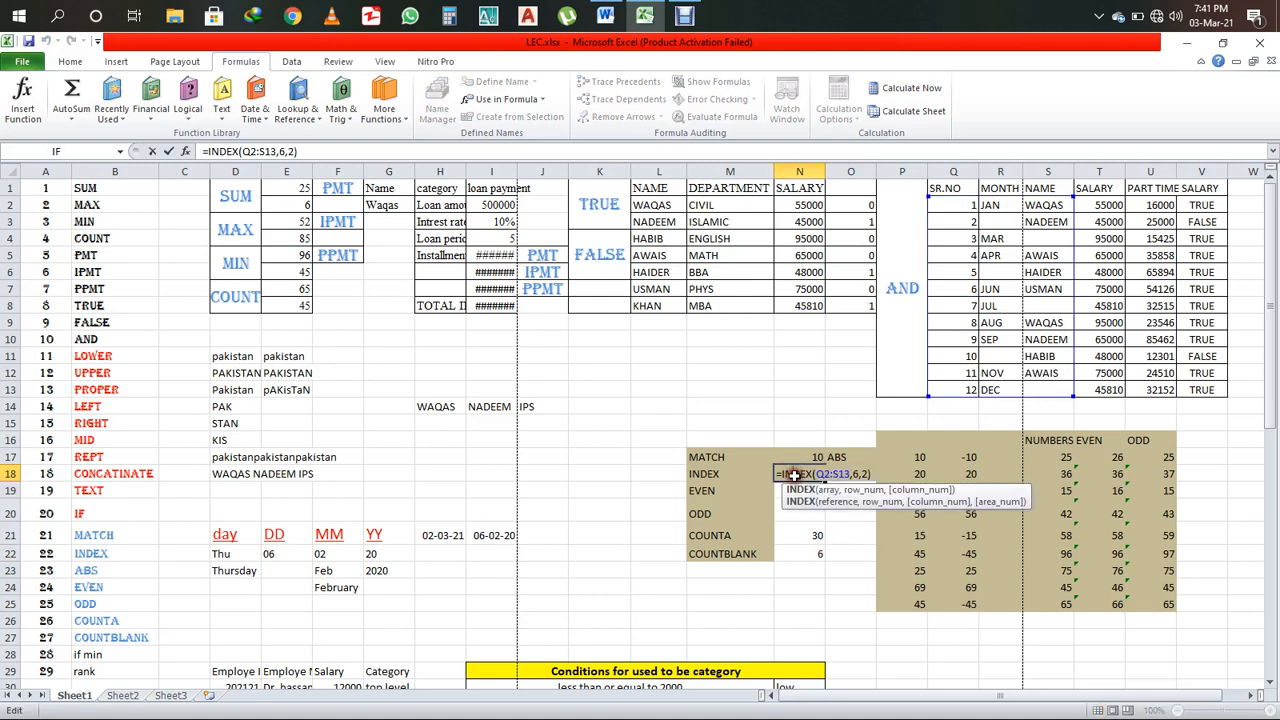
{"action": "key", "text": "Escape"}
{"action": "double_click", "coordinate": [843, 456]}
{"action": "key", "text": "Escape"}
{"action": "double_click", "coordinate": [806, 456]}
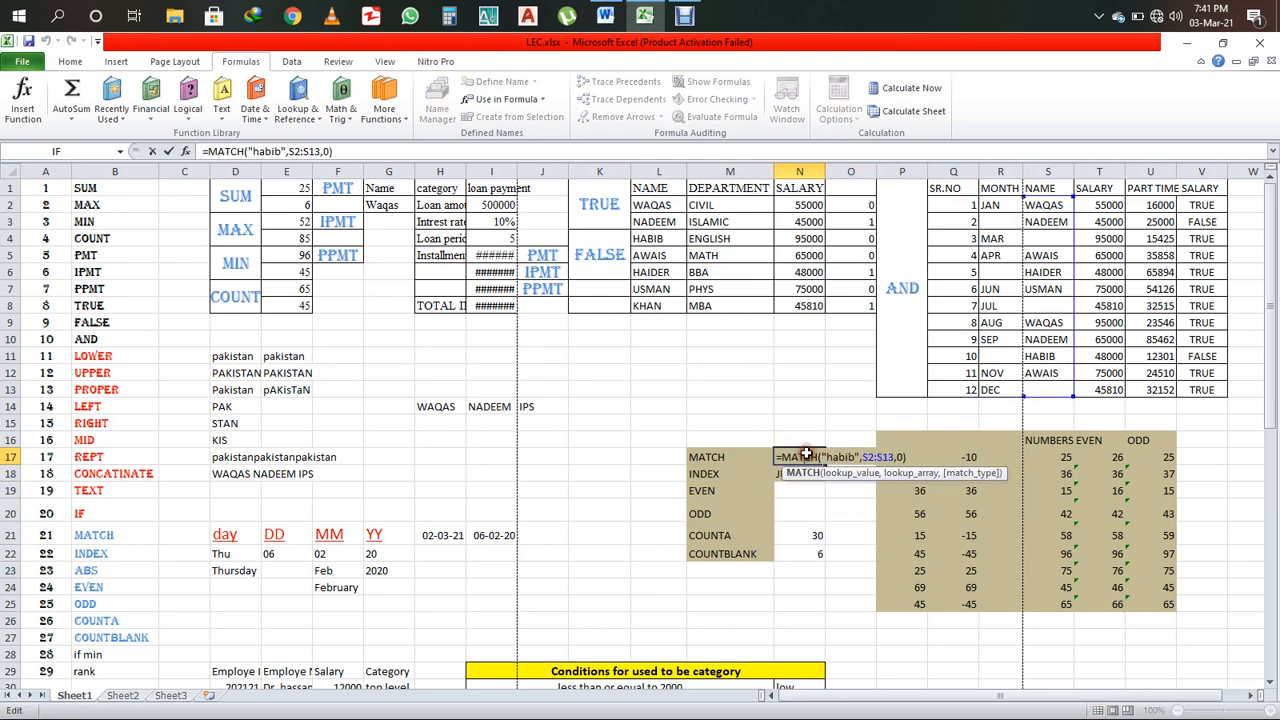
{"action": "key", "text": "Escape"}
{"action": "double_click", "coordinate": [806, 456]}
{"action": "left_click_drag", "start_coordinate": [863, 457], "coordinate": [876, 457]}
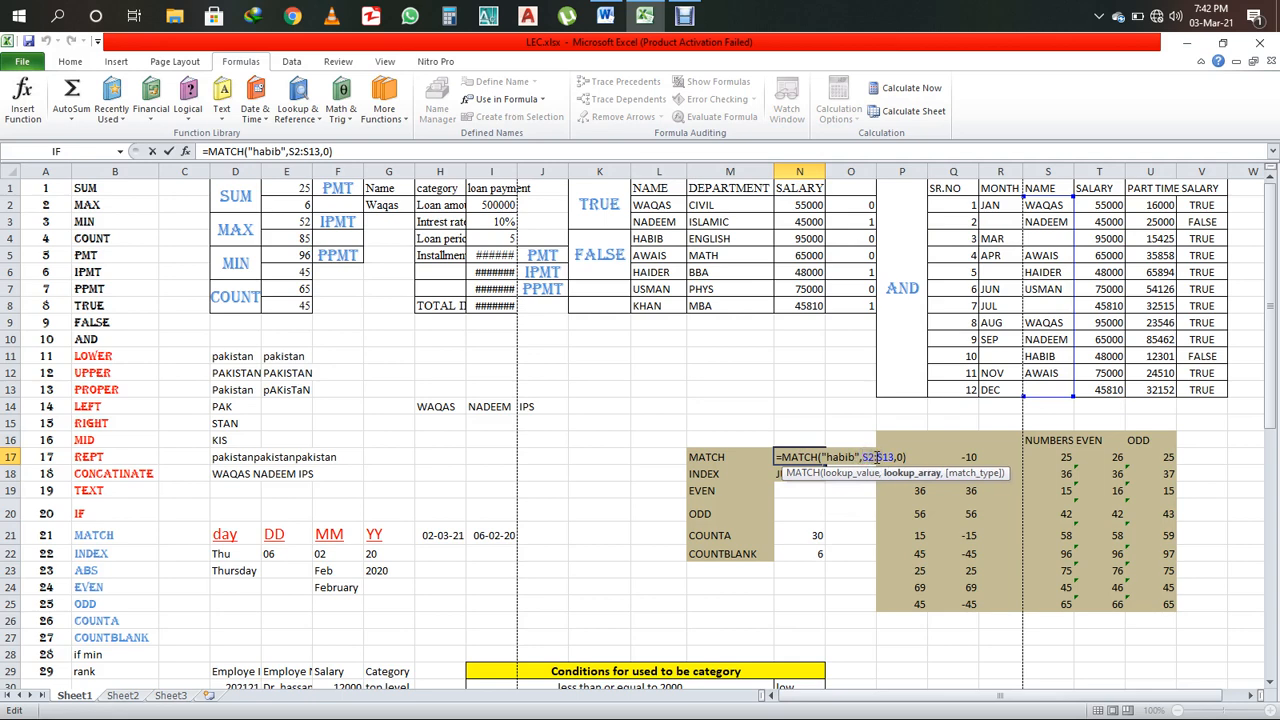
{"action": "key", "text": "Escape"}
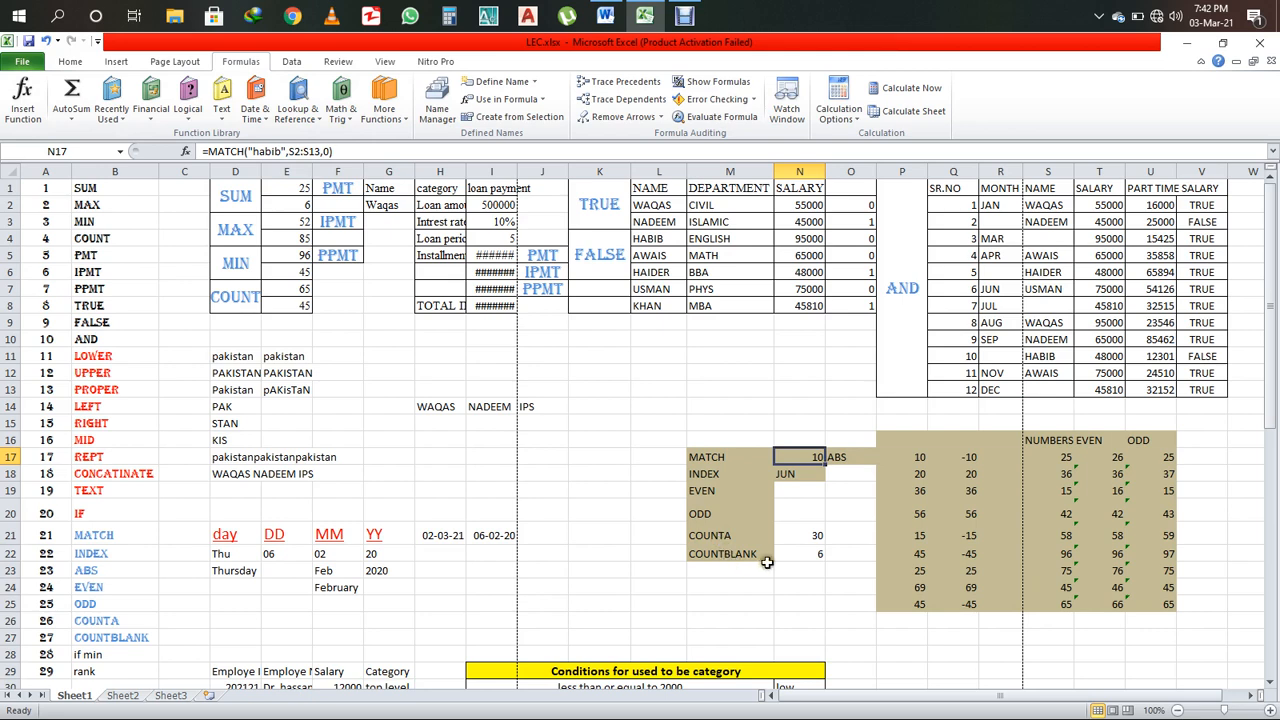
- Search the Insert Function dialog for "even", read the EVEN function's description, and cancel without inserting it
{"action": "left_click", "coordinate": [1068, 518]}
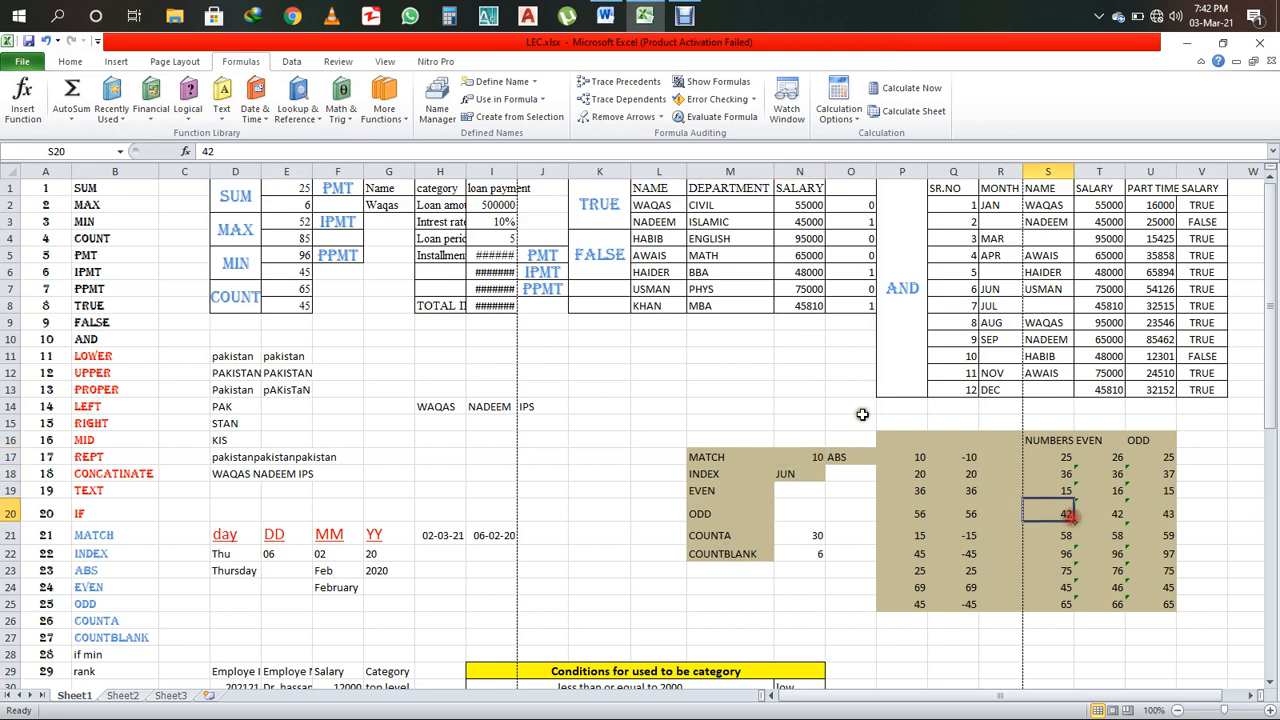
{"action": "left_click", "coordinate": [387, 122]}
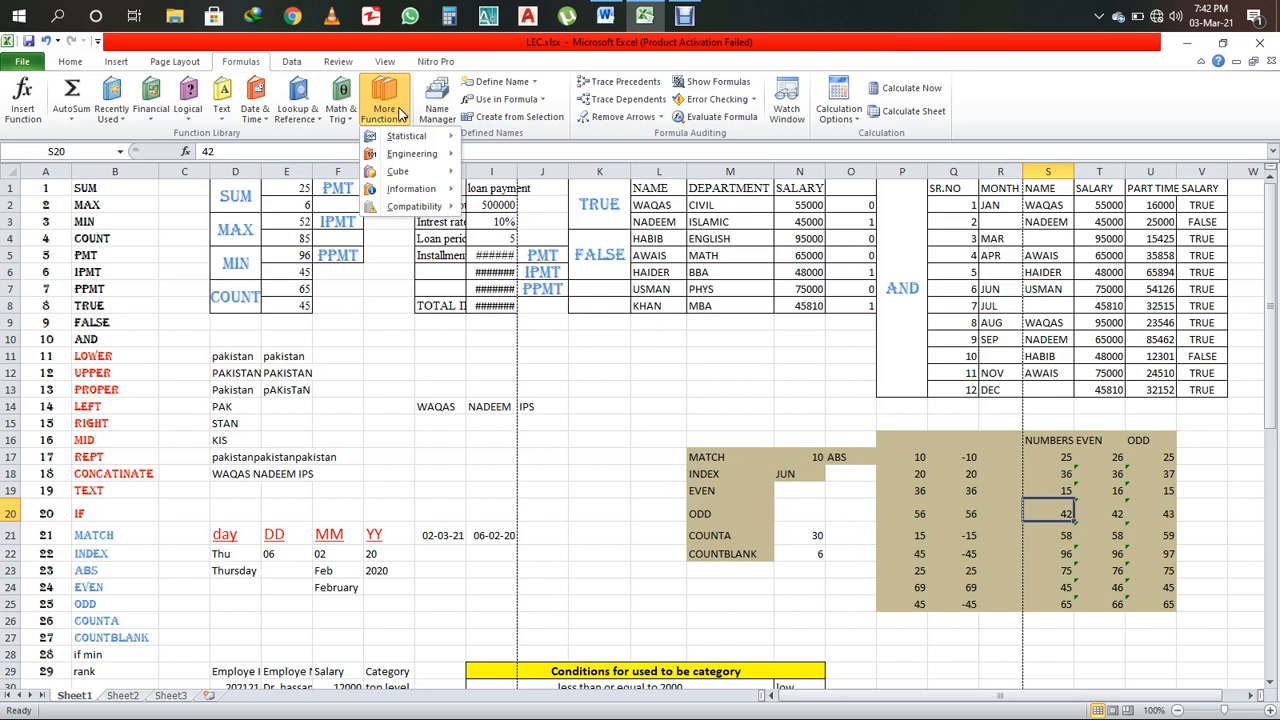
{"action": "left_click", "coordinate": [22, 100]}
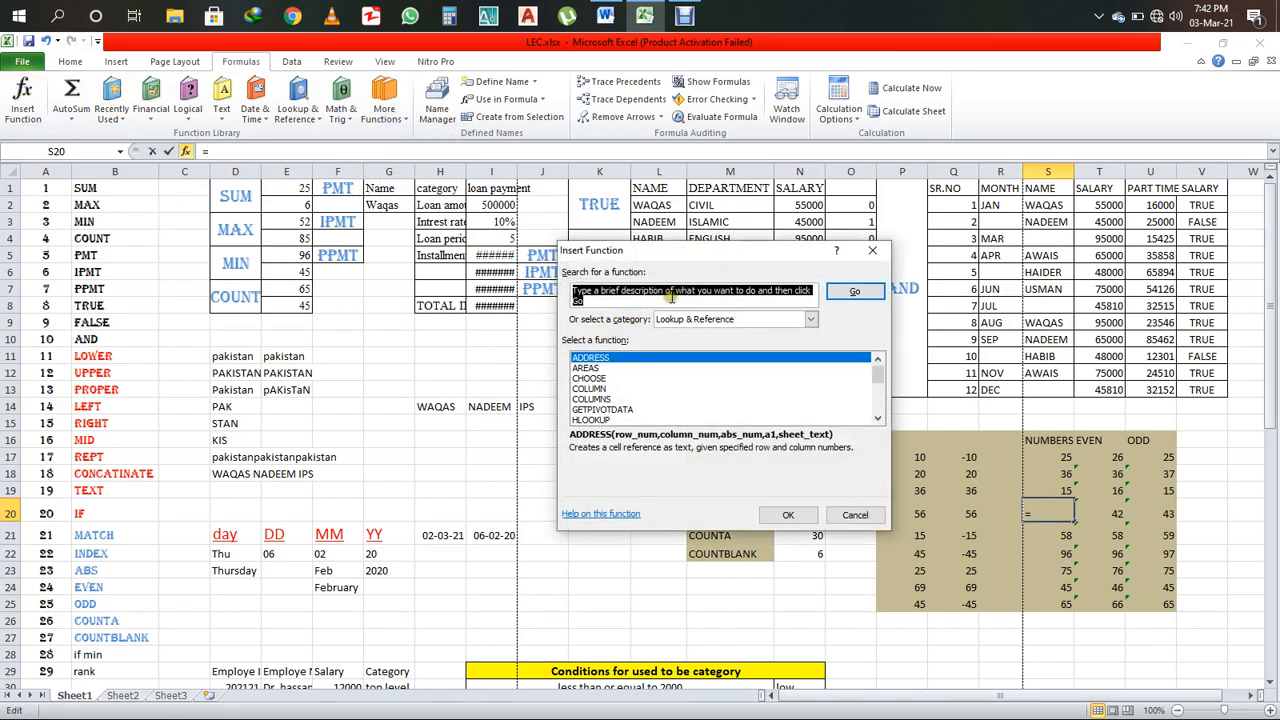
{"action": "type", "text": "even"}
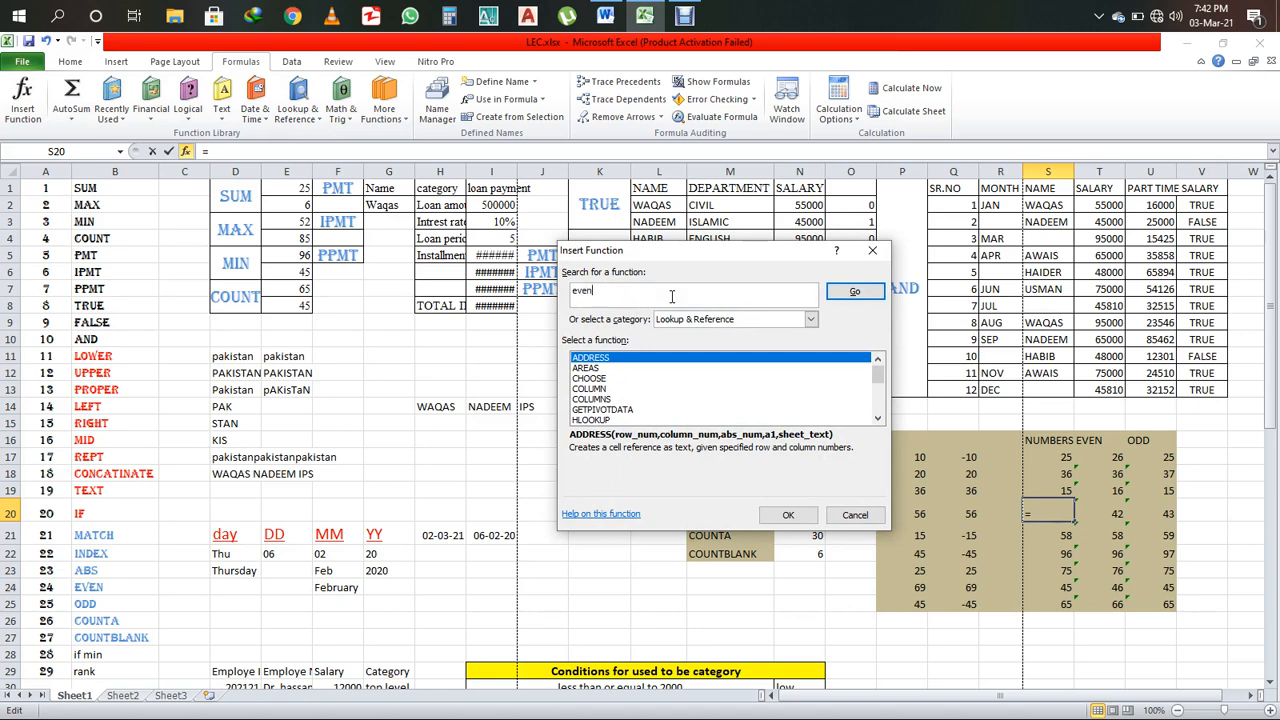
{"action": "key", "text": "Return"}
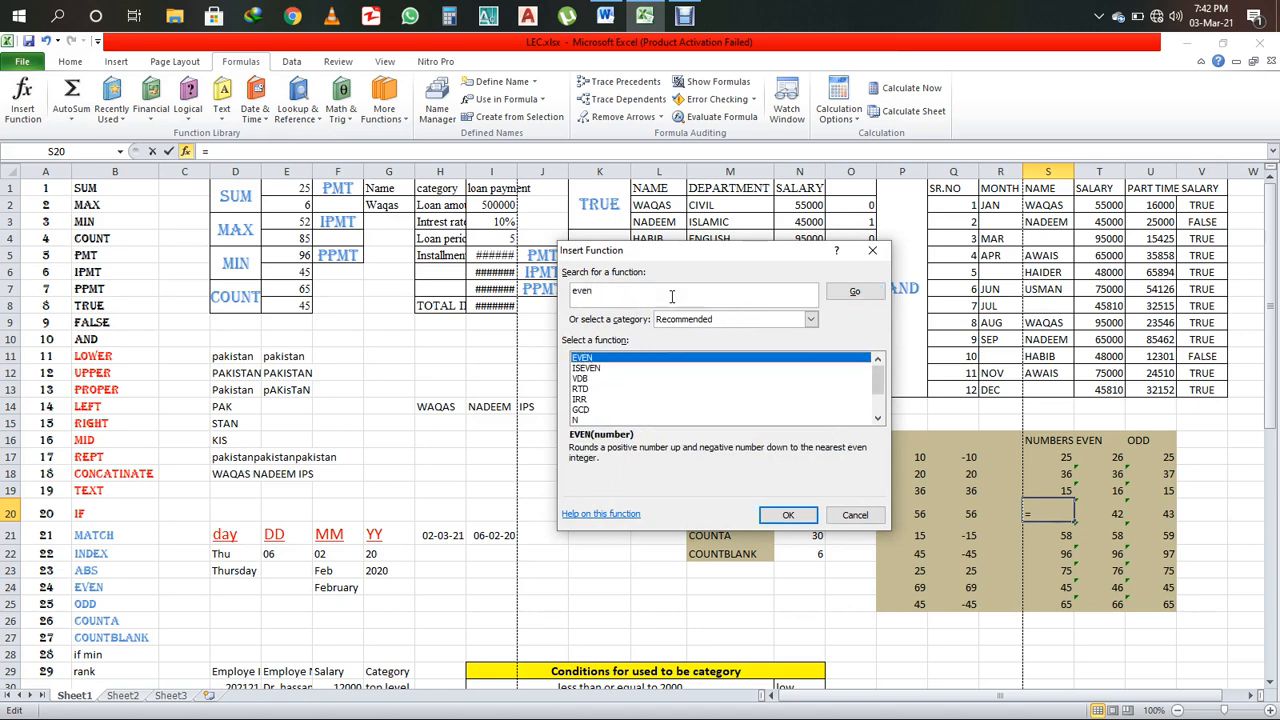
{"action": "left_click", "coordinate": [855, 291]}
{"action": "left_click", "coordinate": [855, 514]}
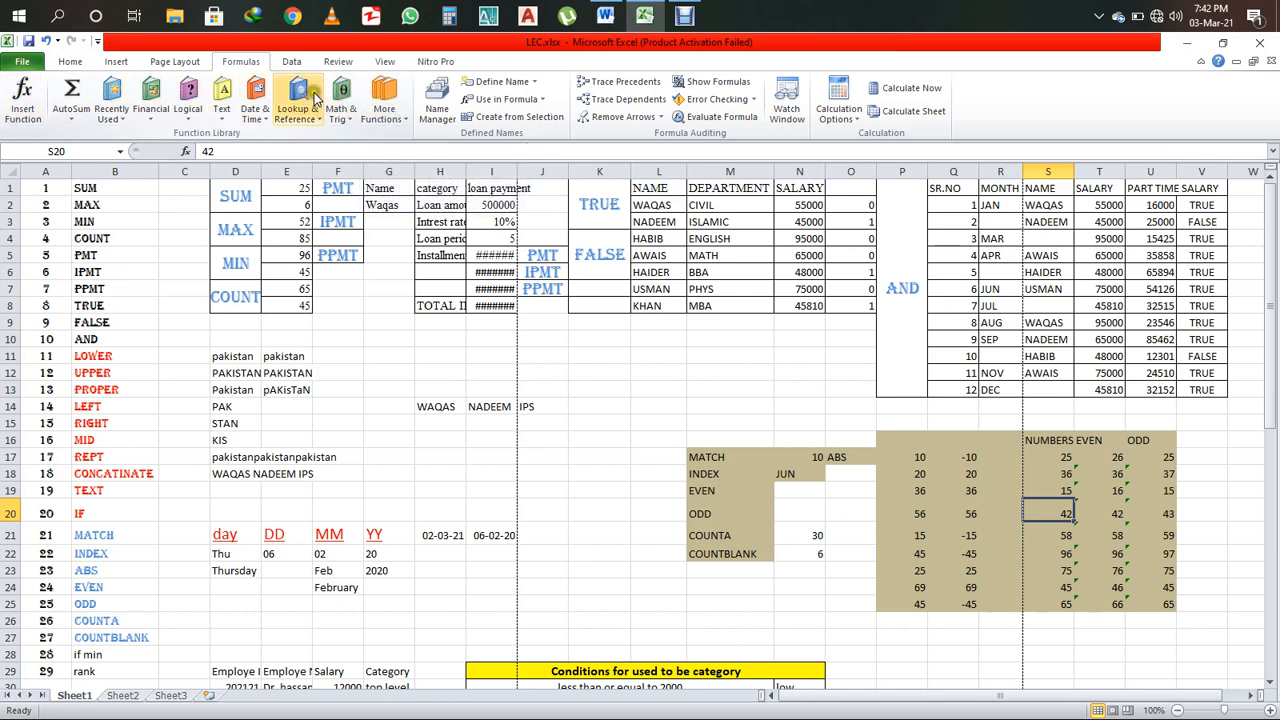
{"action": "left_click", "coordinate": [569, 406]}
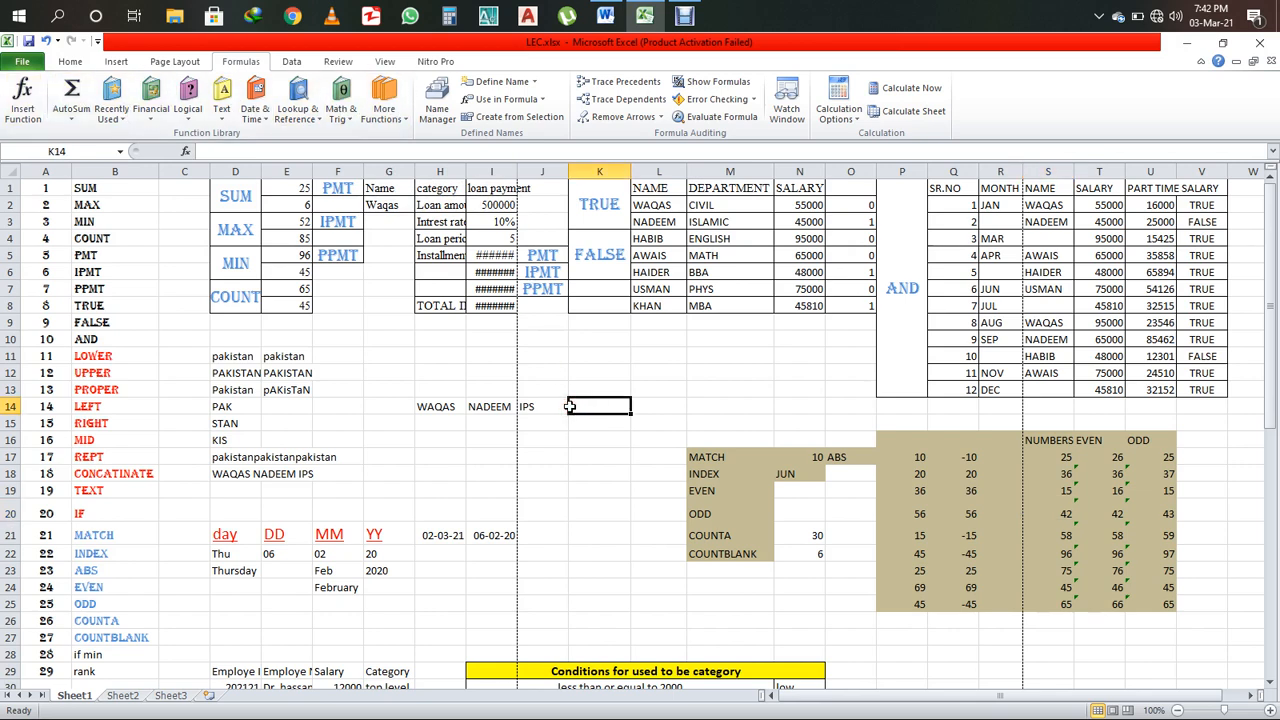
{"action": "left_click", "coordinate": [615, 357]}
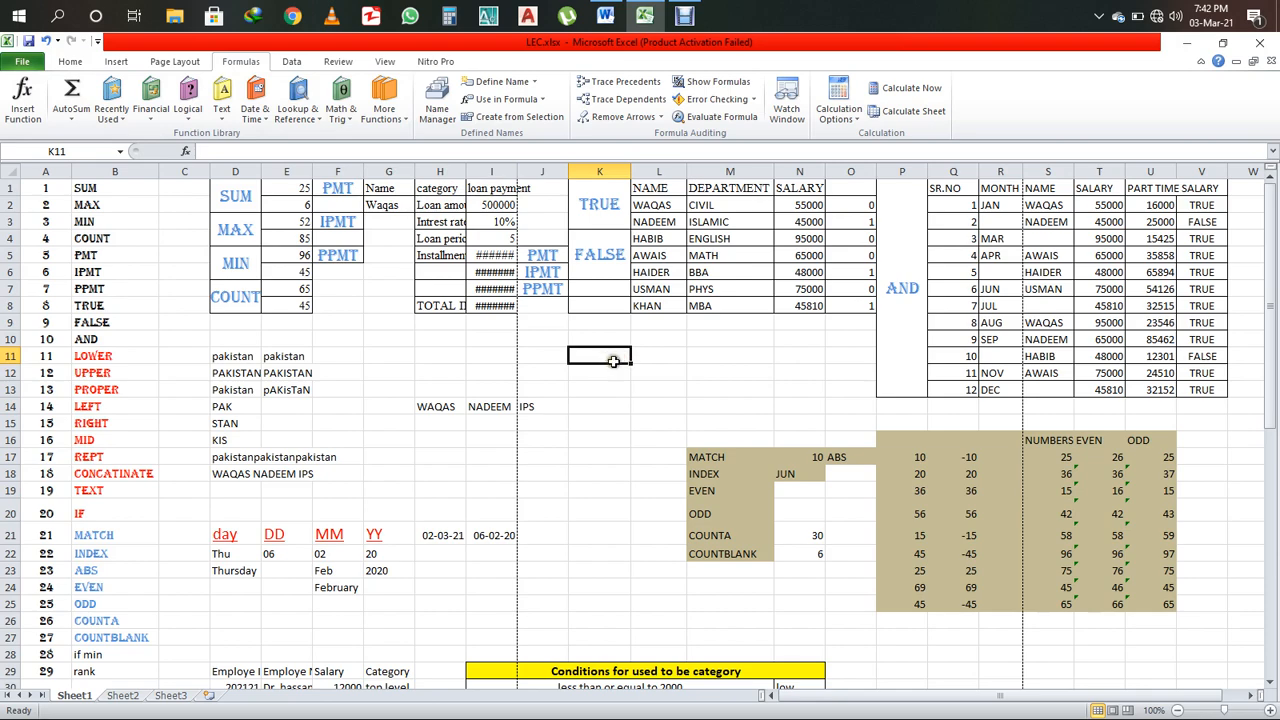